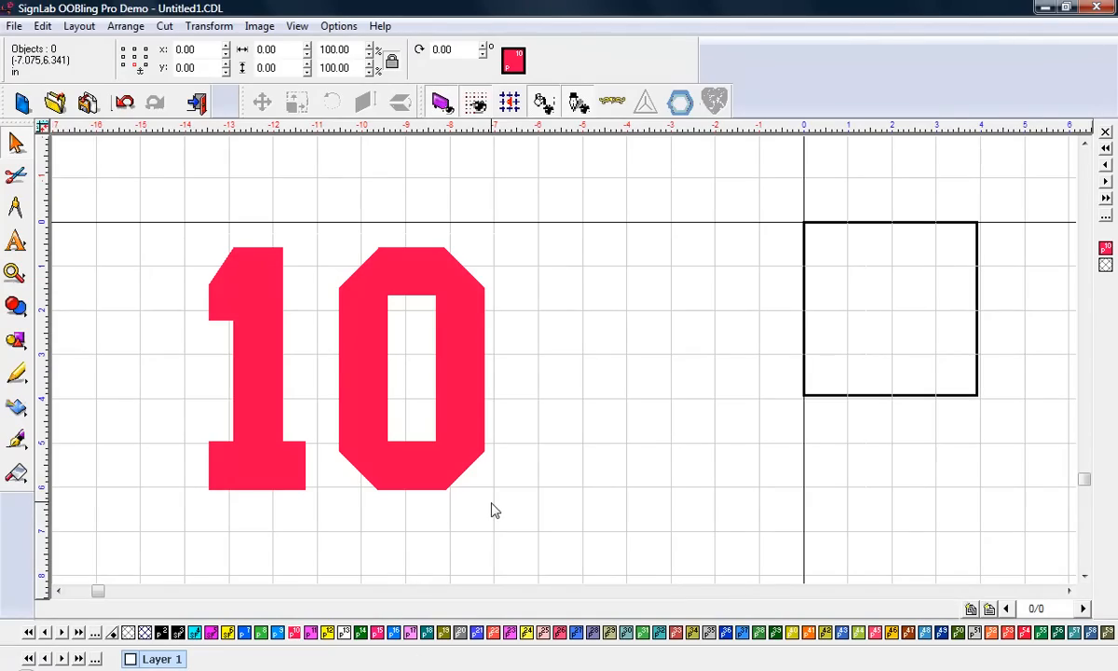
Move the number 10 group closer to the black square, to about x -8.34, y 6.15 inches
{"action": "left_click", "coordinate": [364, 375]}
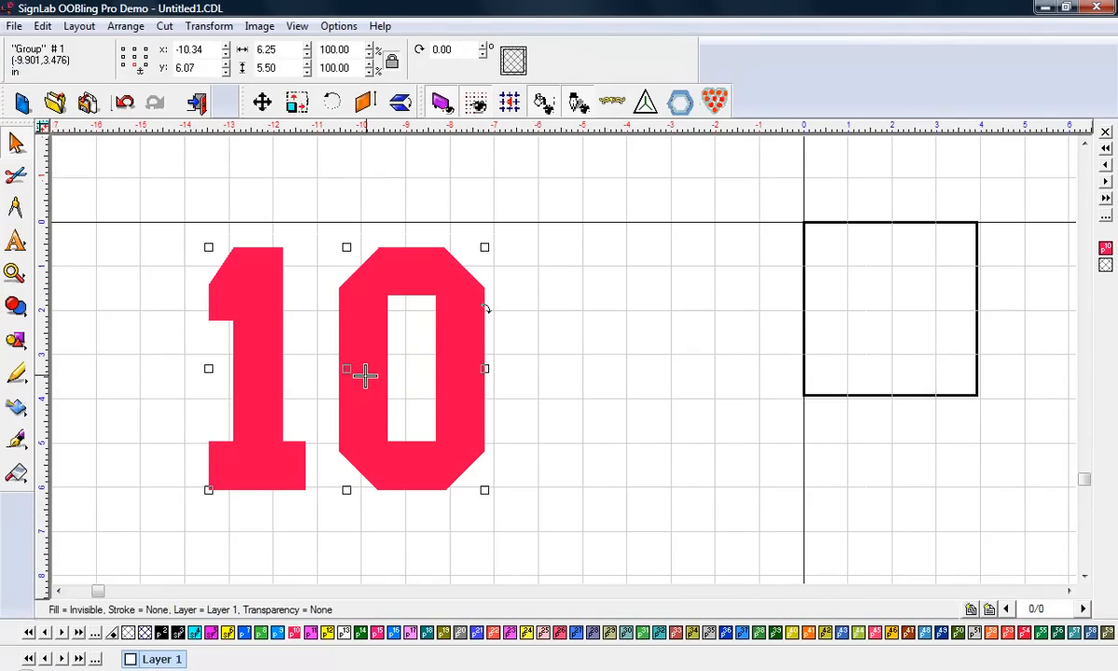
{"action": "left_click_drag", "start_coordinate": [364, 375], "coordinate": [415, 381]}
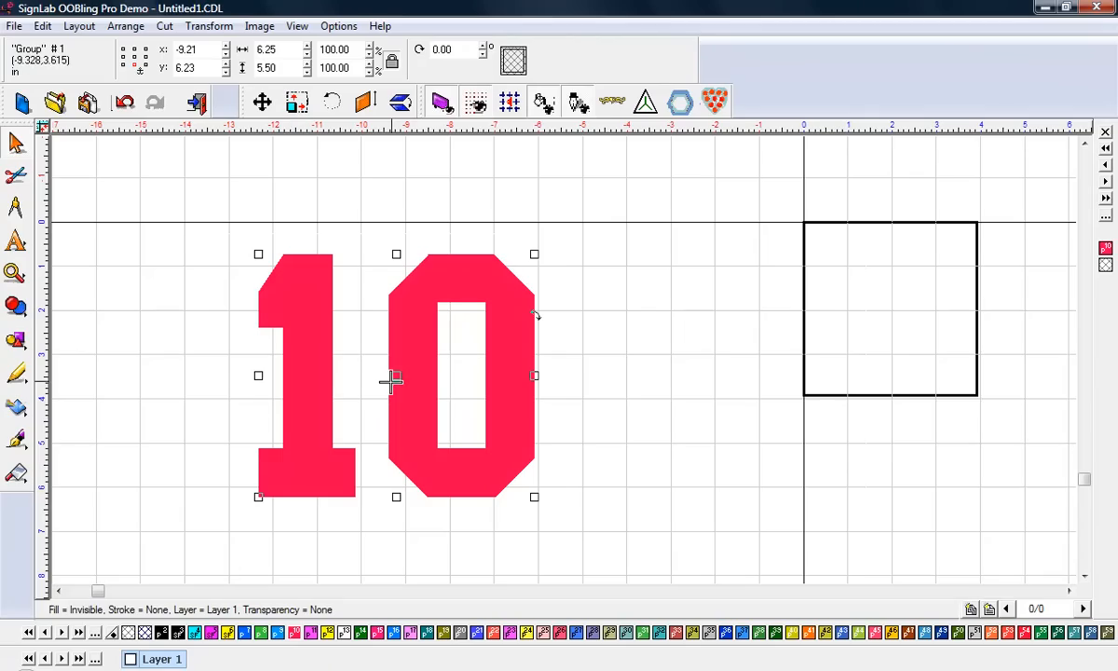
{"action": "left_click_drag", "start_coordinate": [389, 379], "coordinate": [425, 374]}
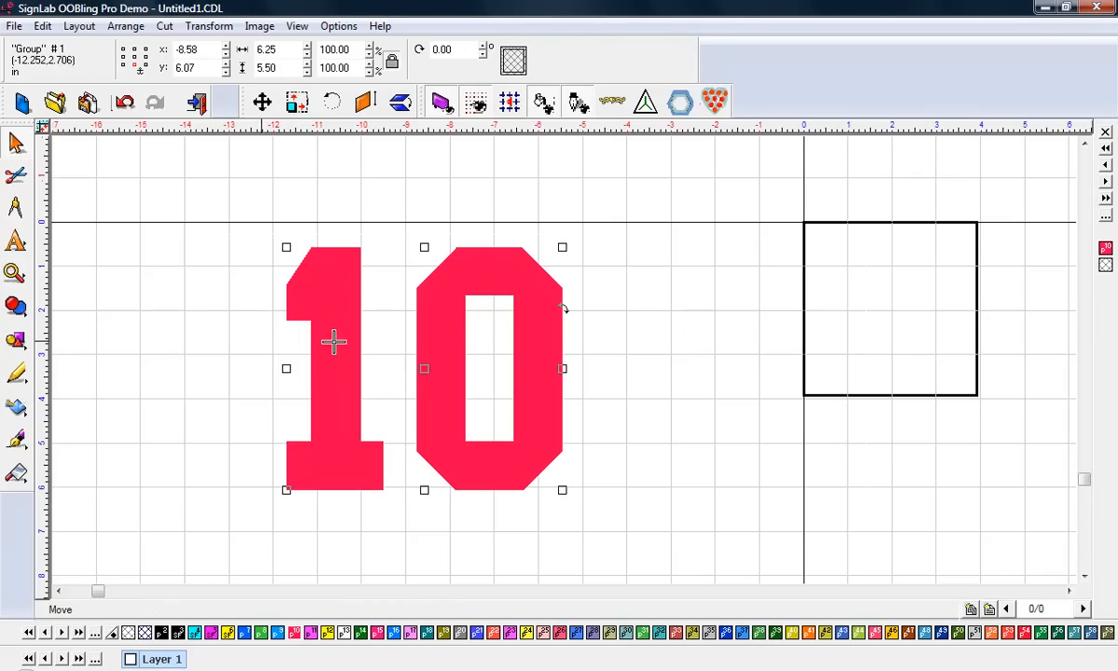
{"action": "left_click_drag", "start_coordinate": [424, 369], "coordinate": [424, 388]}
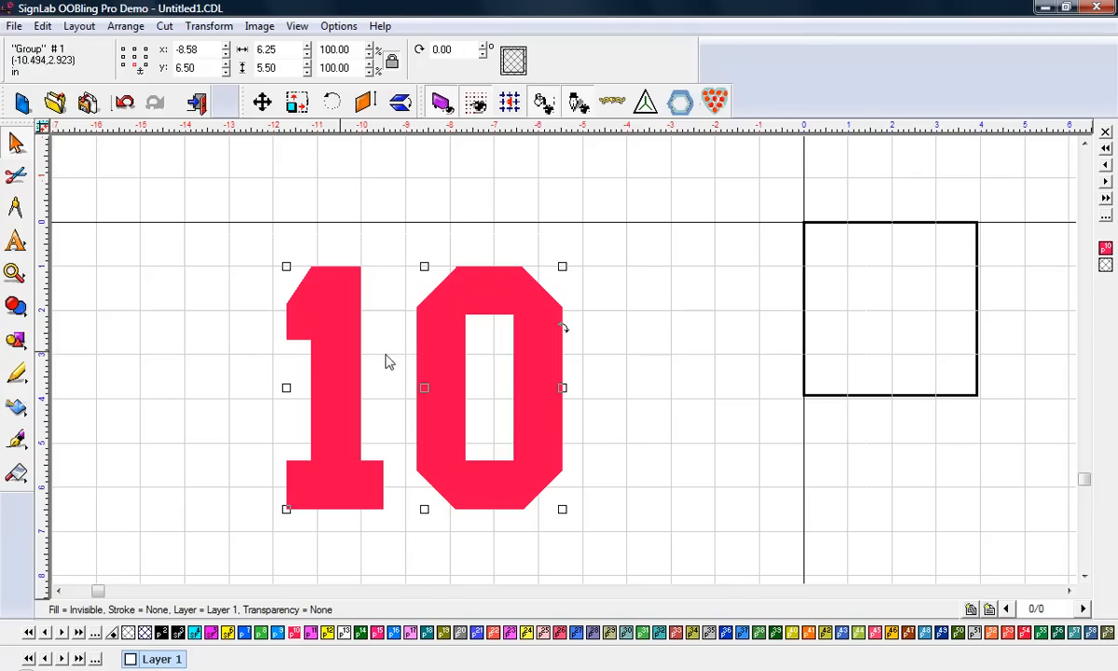
{"action": "left_click_drag", "start_coordinate": [425, 385], "coordinate": [427, 372]}
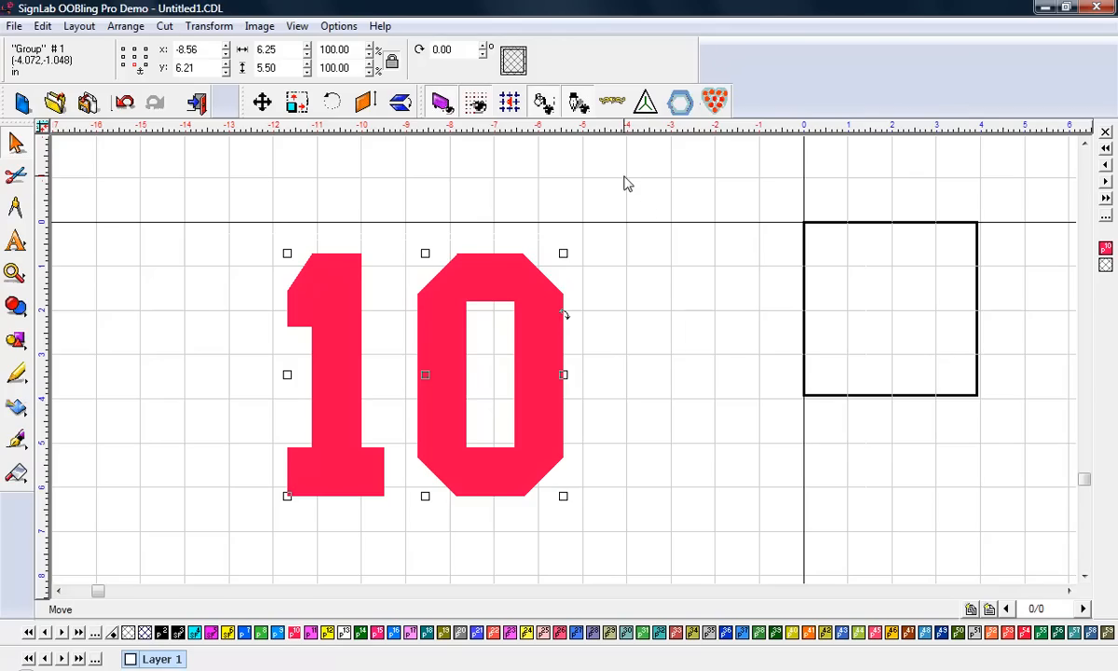
{"action": "left_click", "coordinate": [429, 377]}
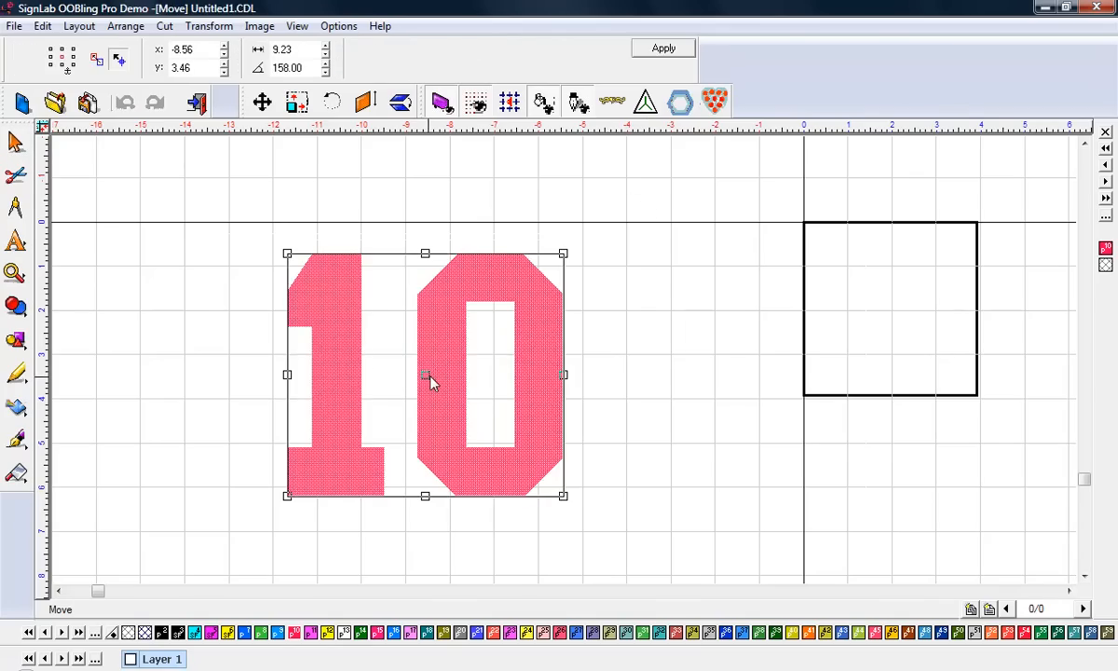
{"action": "left_click_drag", "start_coordinate": [430, 380], "coordinate": [419, 380]}
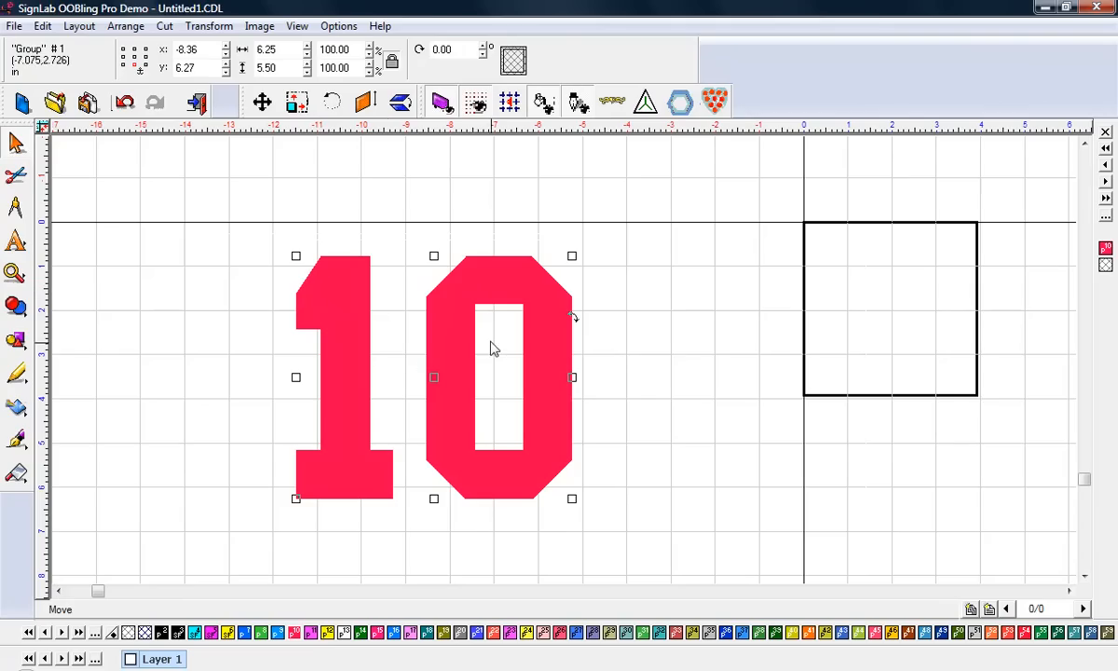
{"action": "left_click_drag", "start_coordinate": [434, 379], "coordinate": [434, 373]}
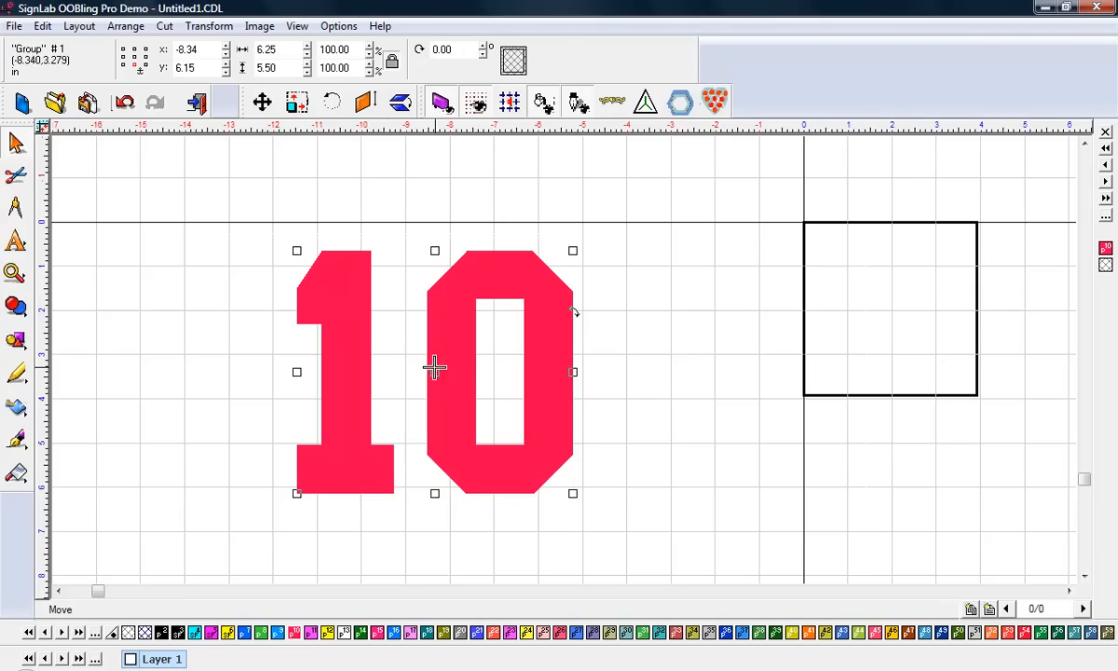
Start the rhinestone (Diamond) fill on the number 10 and set the fill spacing to 0.14
{"action": "left_click", "coordinate": [715, 102]}
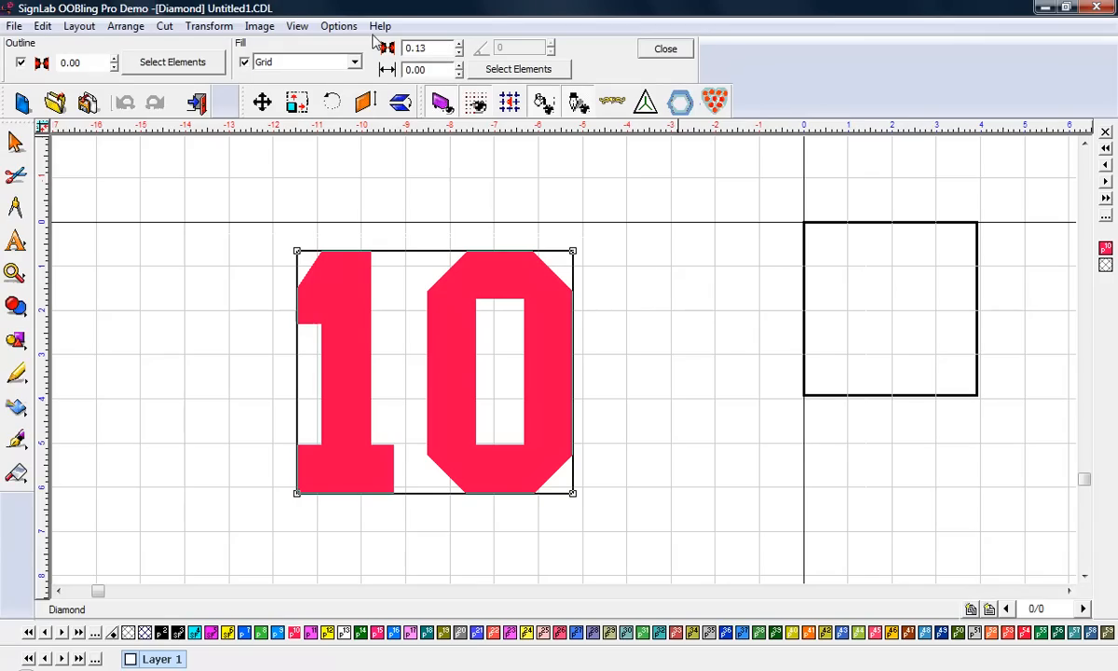
{"action": "left_click", "coordinate": [433, 51]}
{"action": "left_click", "coordinate": [434, 49]}
{"action": "type", "text": "4"}
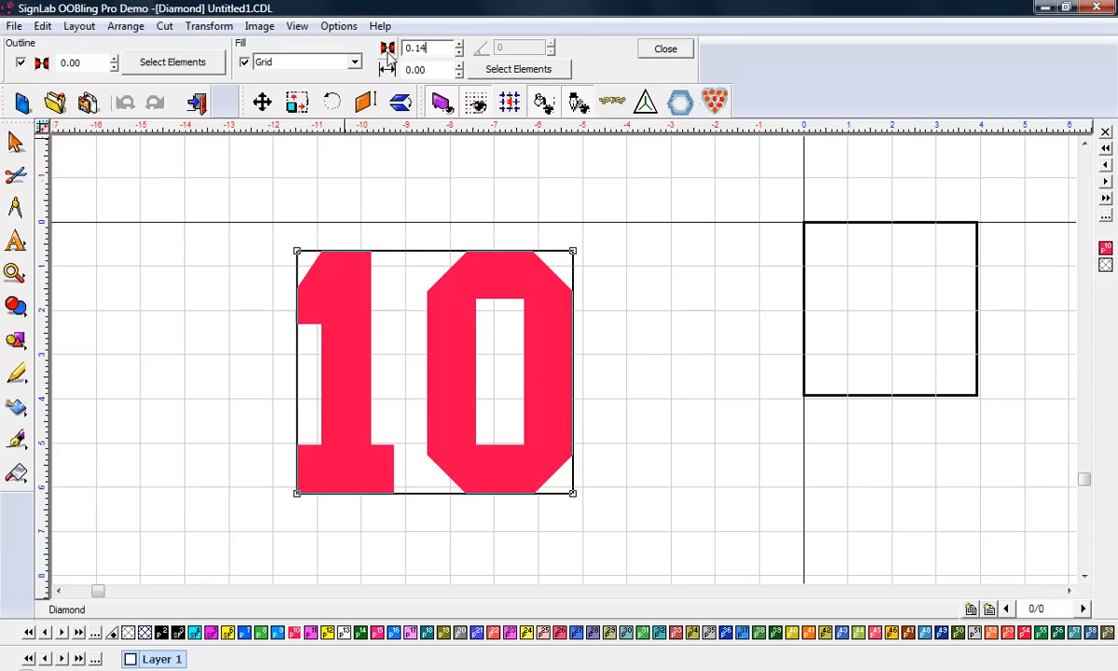
Try filling the number 10 with the Rhinestone Font pattern using HotFix SS10 Amethyst stones
{"action": "left_click", "coordinate": [354, 62]}
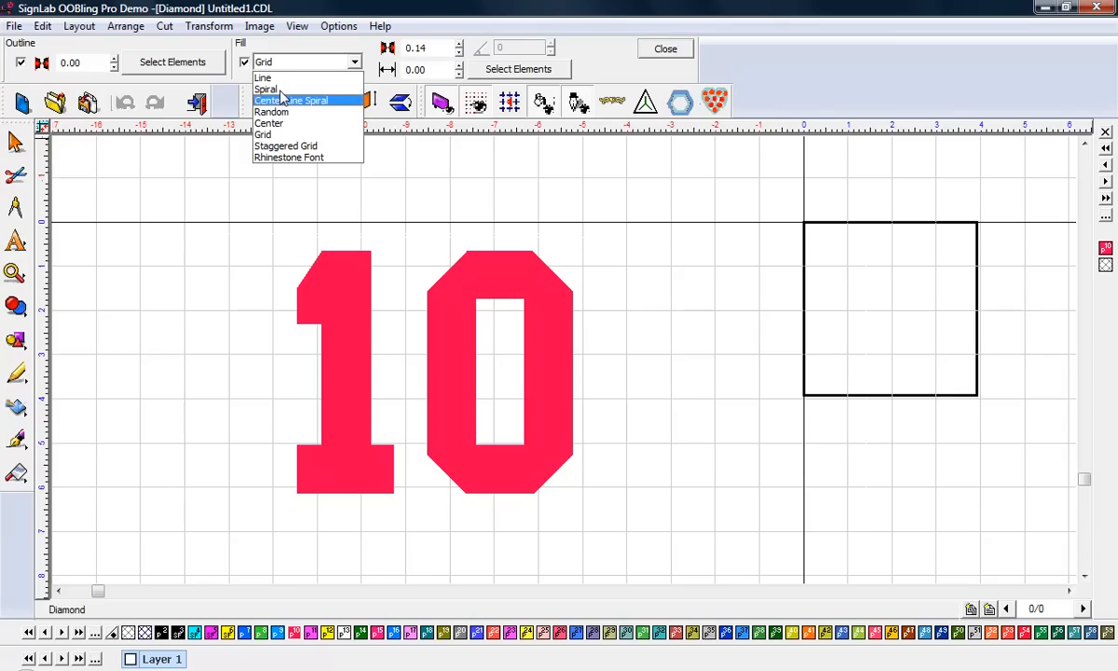
{"action": "left_click", "coordinate": [283, 159]}
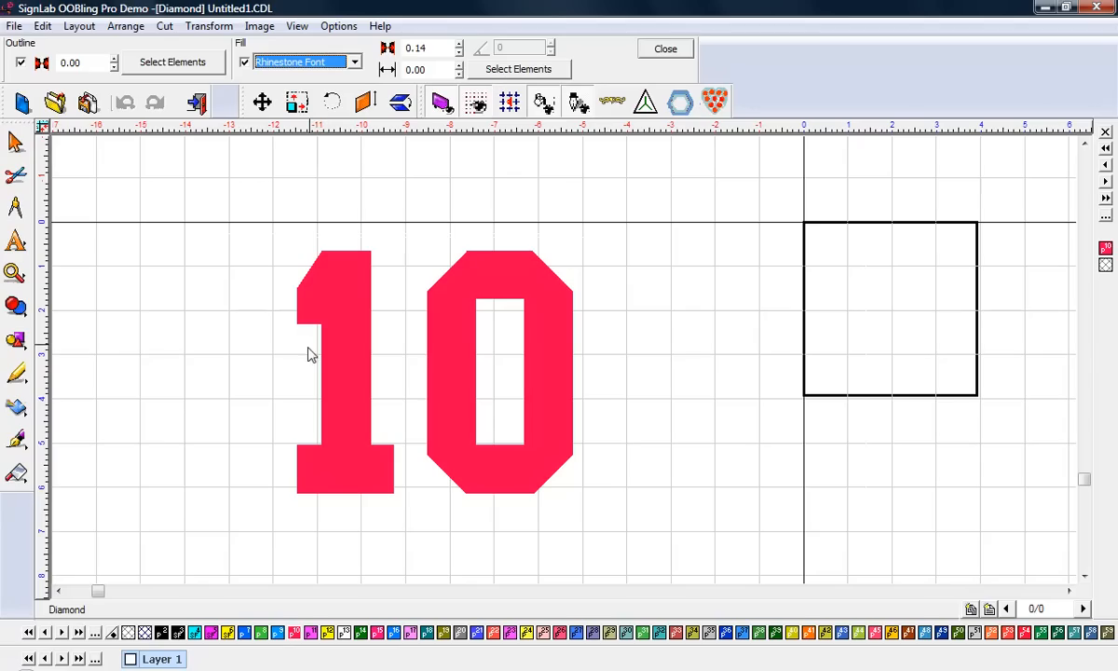
{"action": "left_click", "coordinate": [531, 70]}
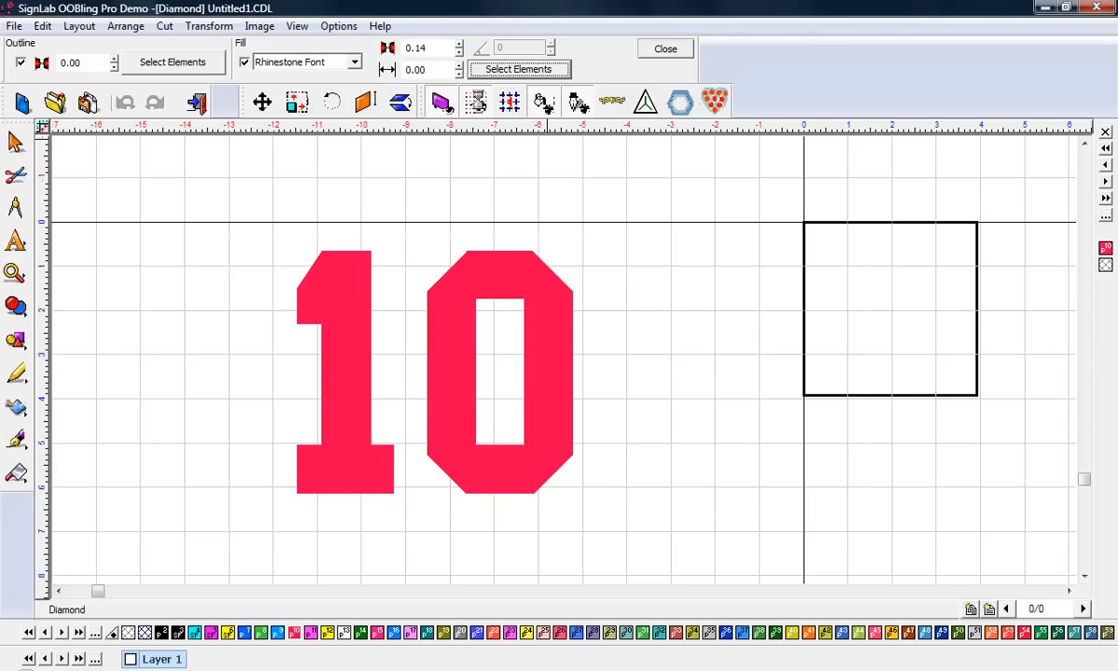
{"action": "left_click", "coordinate": [666, 441]}
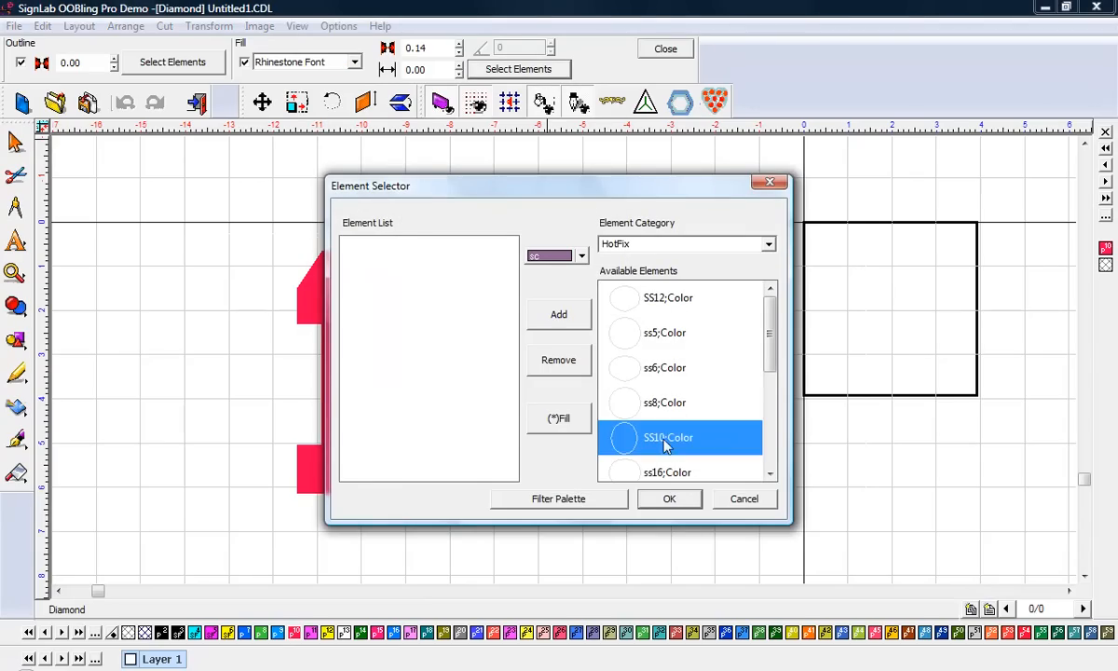
{"action": "left_click", "coordinate": [558, 315]}
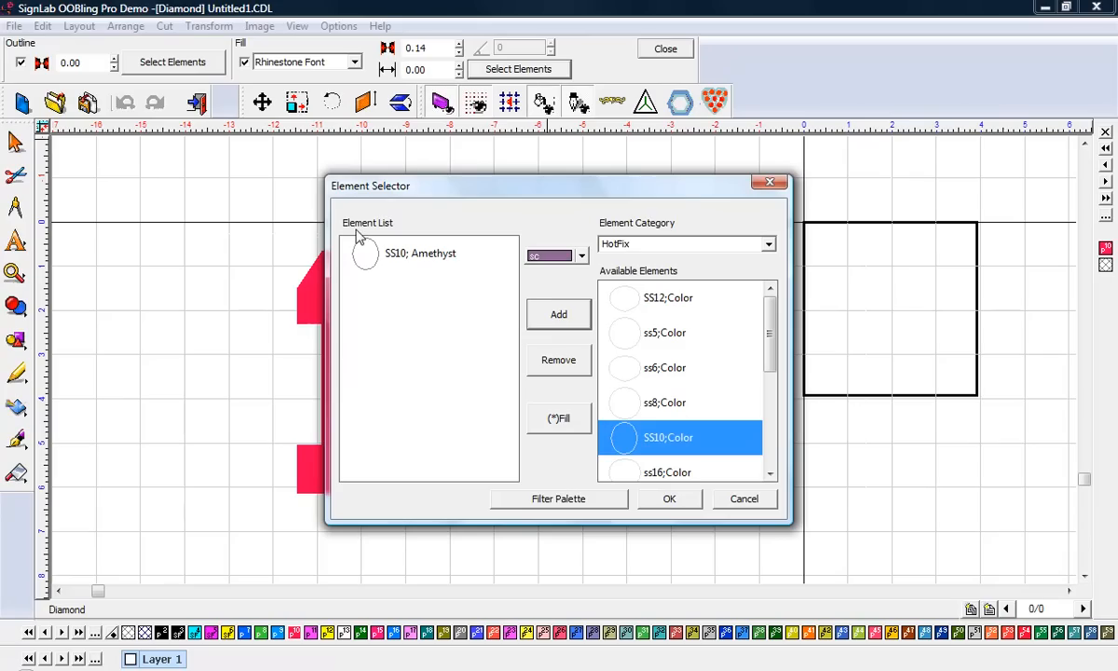
{"action": "left_click", "coordinate": [673, 500]}
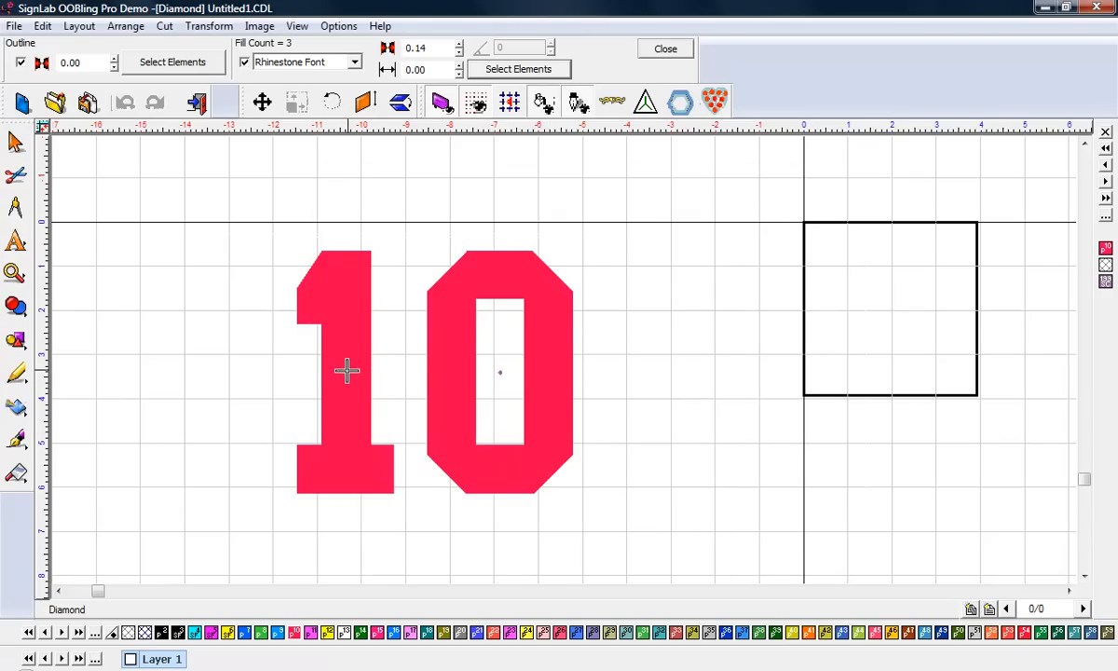
Leave the fill command and delete the Rhinestone Font stones from the number 10
{"action": "left_click", "coordinate": [15, 140]}
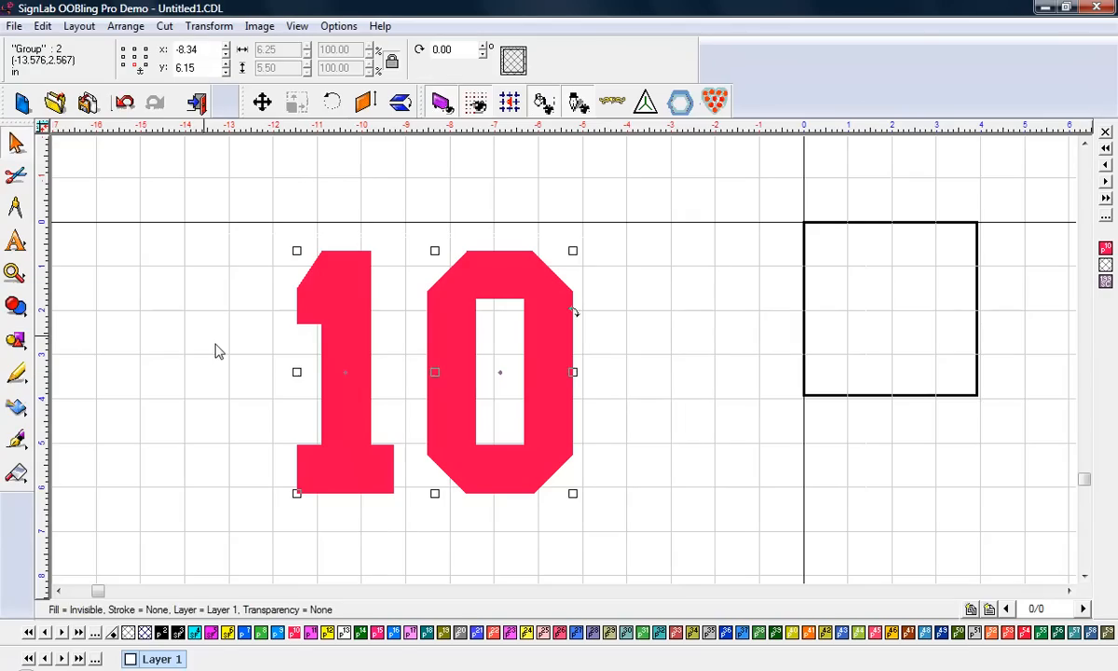
{"action": "left_click", "coordinate": [220, 349]}
{"action": "left_click", "coordinate": [349, 375]}
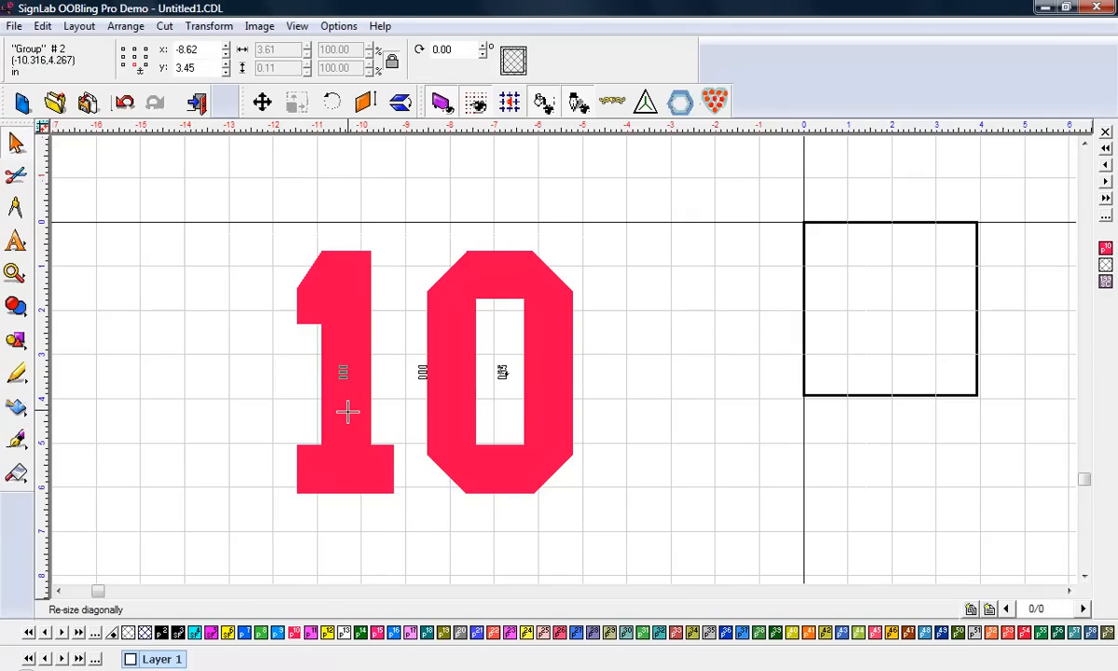
{"action": "key", "text": "Delete"}
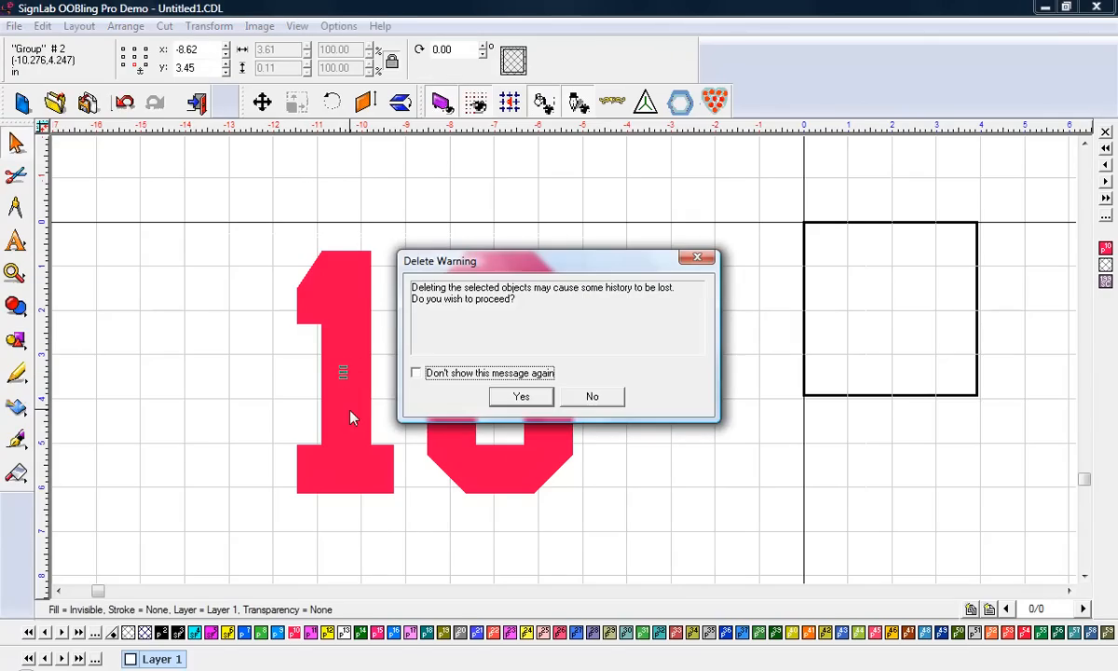
{"action": "left_click", "coordinate": [521, 396]}
Fill the number 10 with a Grid pattern of HotFix SS10 Amethyst stones
{"action": "left_click", "coordinate": [356, 321]}
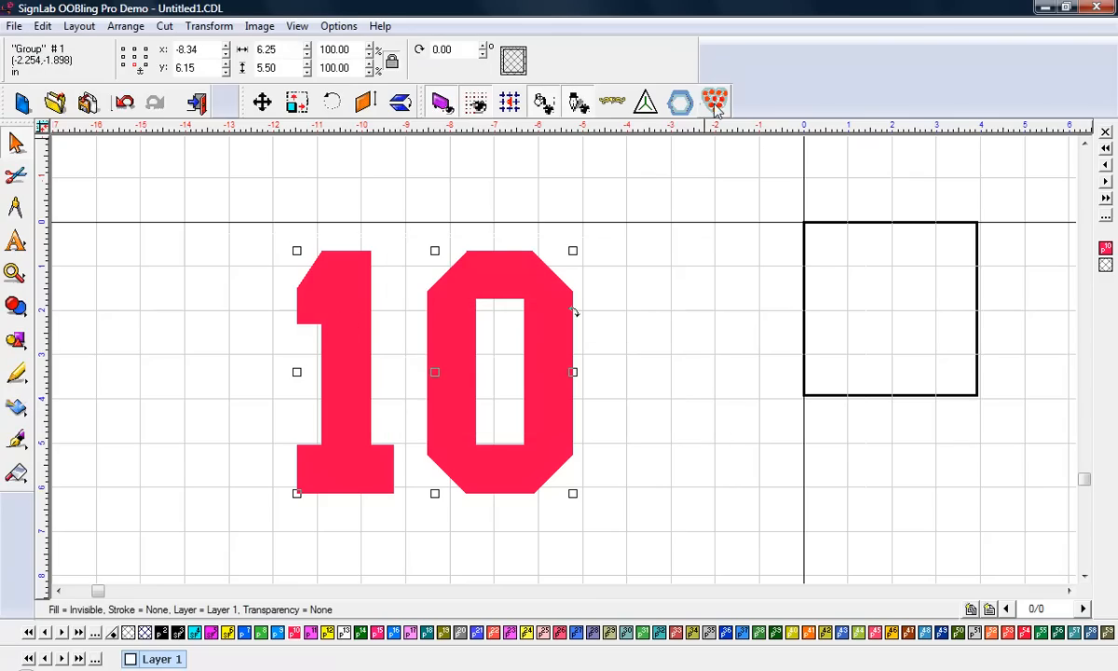
{"action": "left_click", "coordinate": [679, 103]}
{"action": "left_click", "coordinate": [354, 62]}
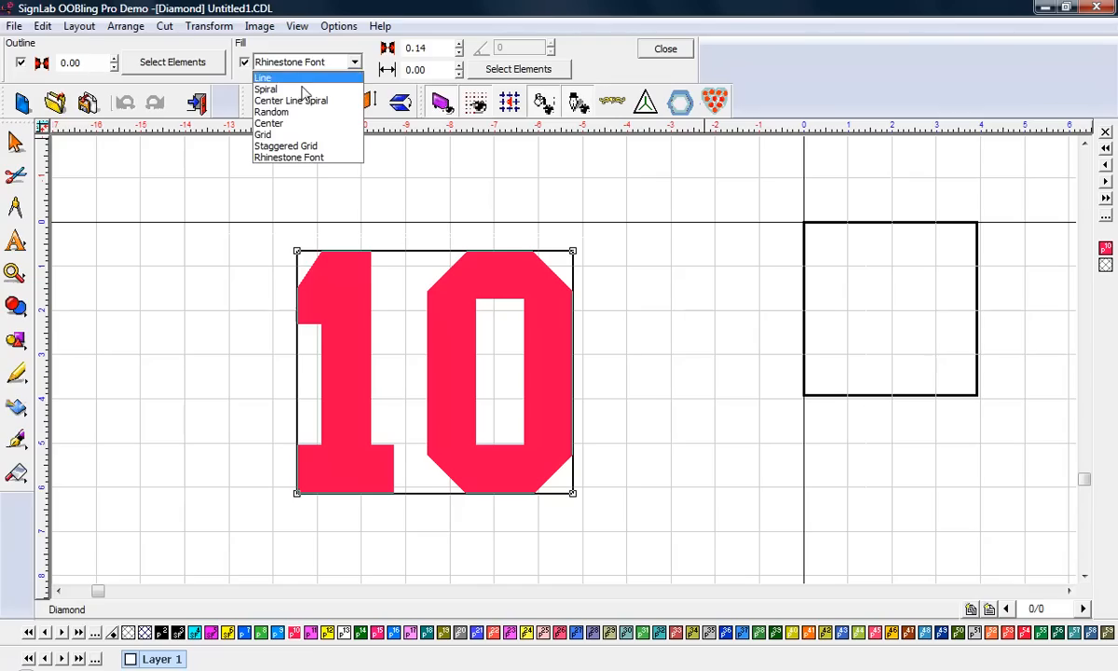
{"action": "left_click", "coordinate": [288, 136]}
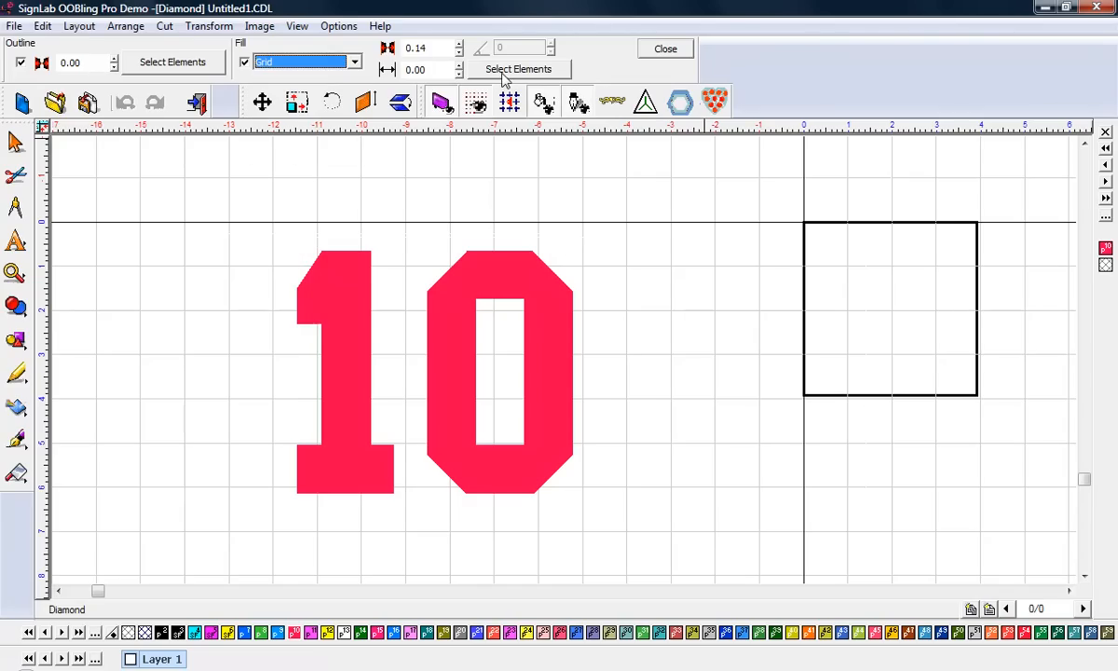
{"action": "left_click", "coordinate": [504, 74]}
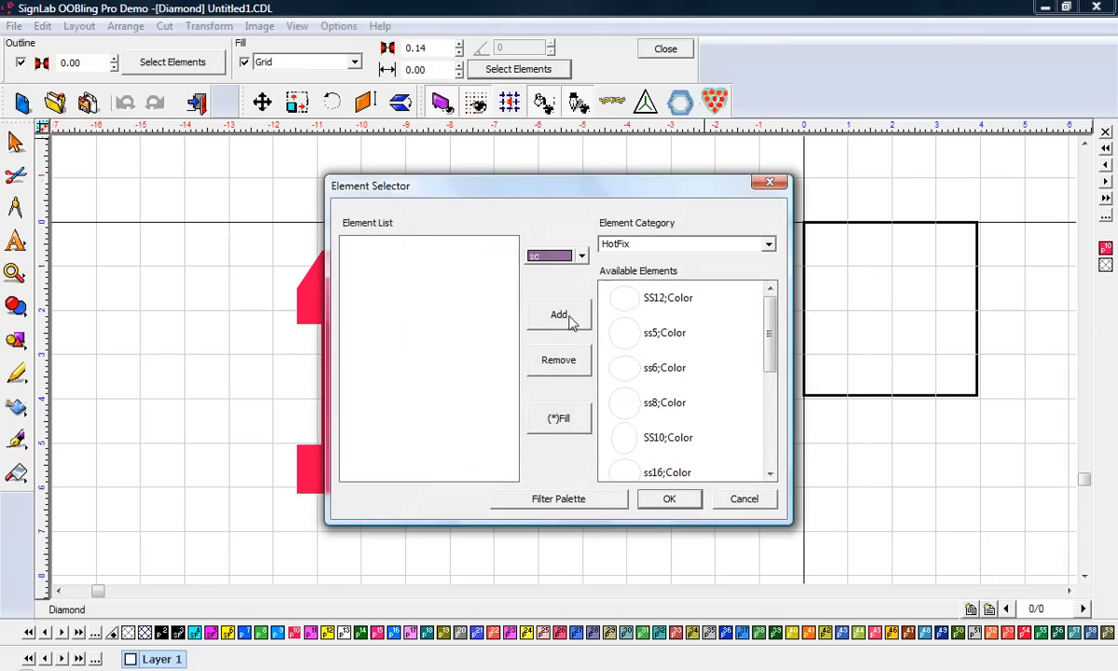
{"action": "left_click", "coordinate": [646, 438]}
{"action": "left_click", "coordinate": [558, 314]}
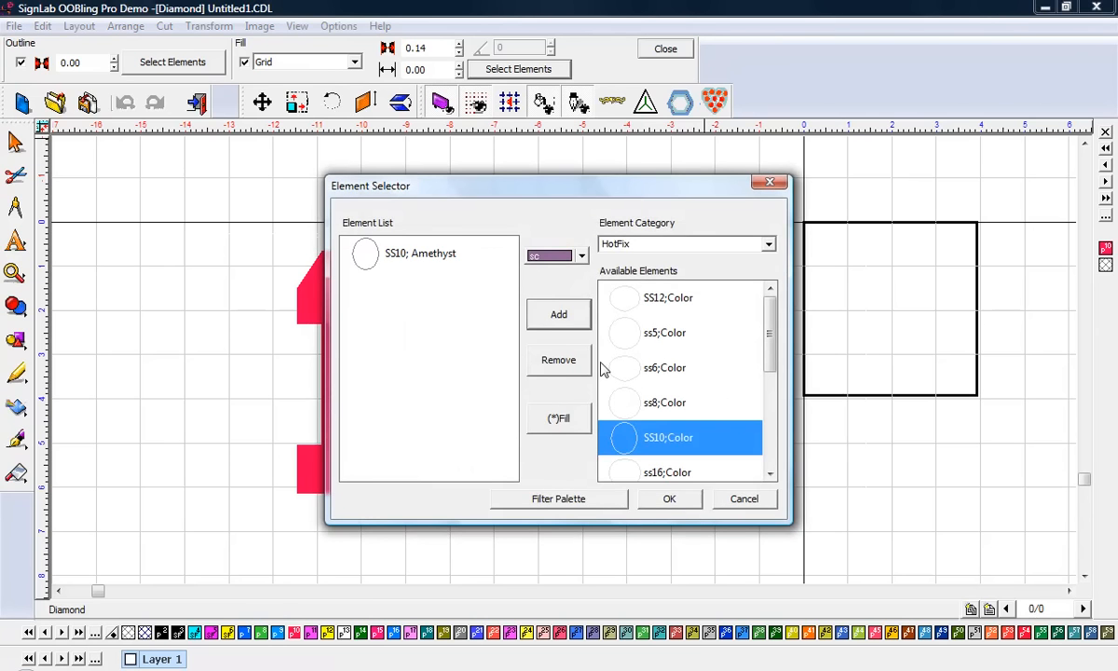
{"action": "left_click", "coordinate": [669, 499]}
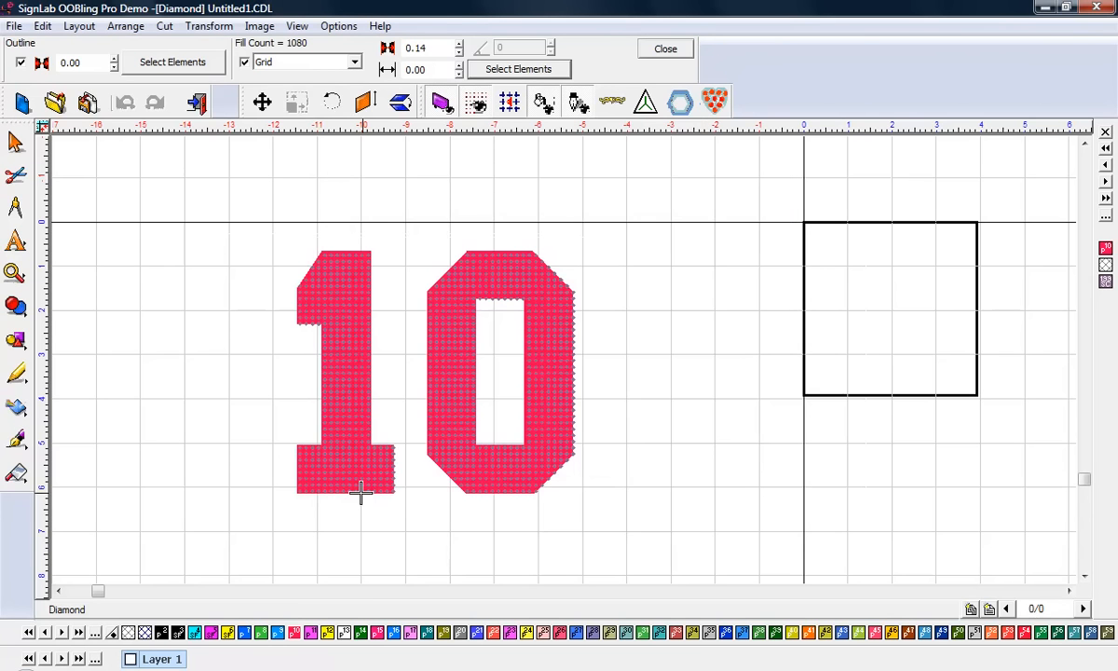
Examine how the grid stones sit along the edges and corners of both digits
{"action": "scroll", "coordinate": [362, 494], "scroll_direction": "up", "scroll_amount": 2}
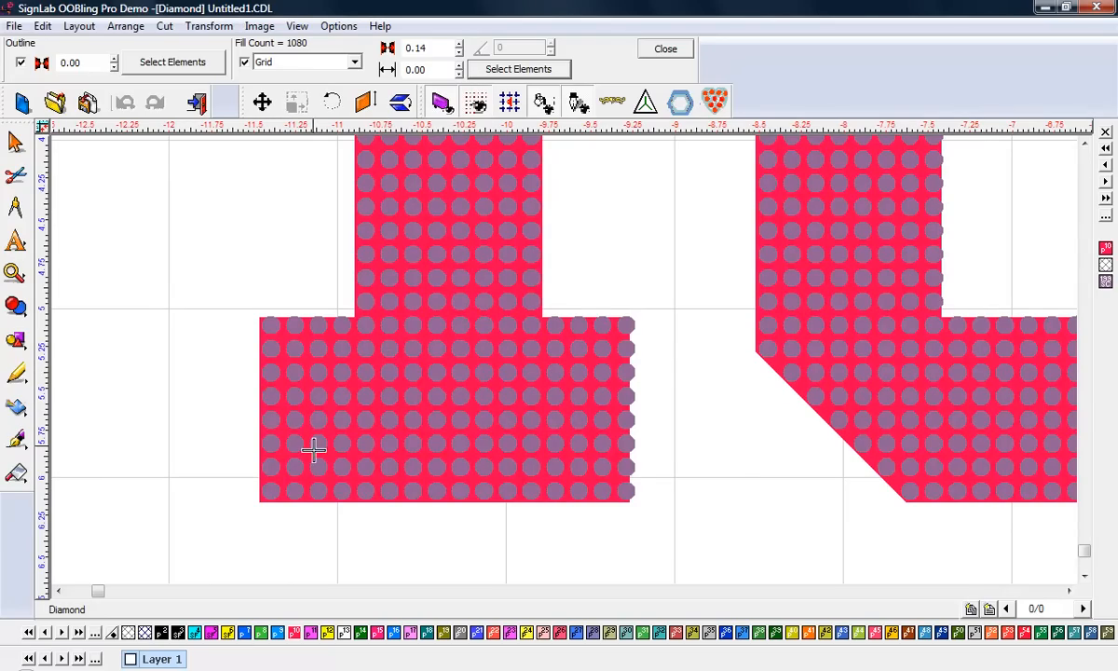
{"action": "scroll", "coordinate": [563, 360], "scroll_direction": "down", "scroll_amount": 2}
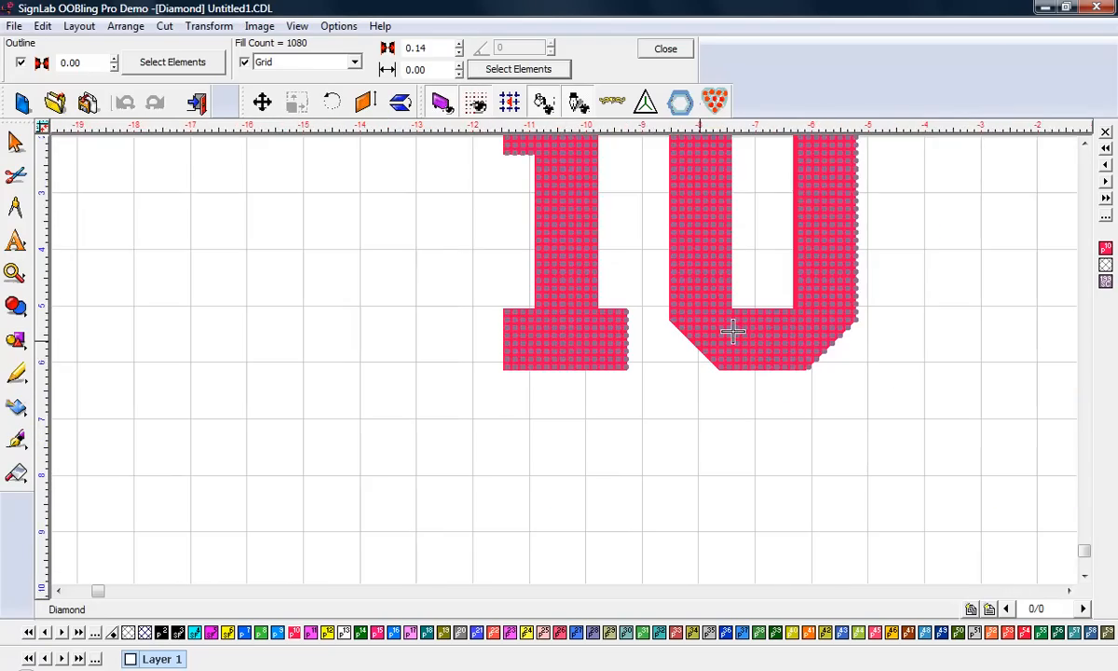
{"action": "scroll", "coordinate": [519, 404], "scroll_direction": "up", "scroll_amount": 2}
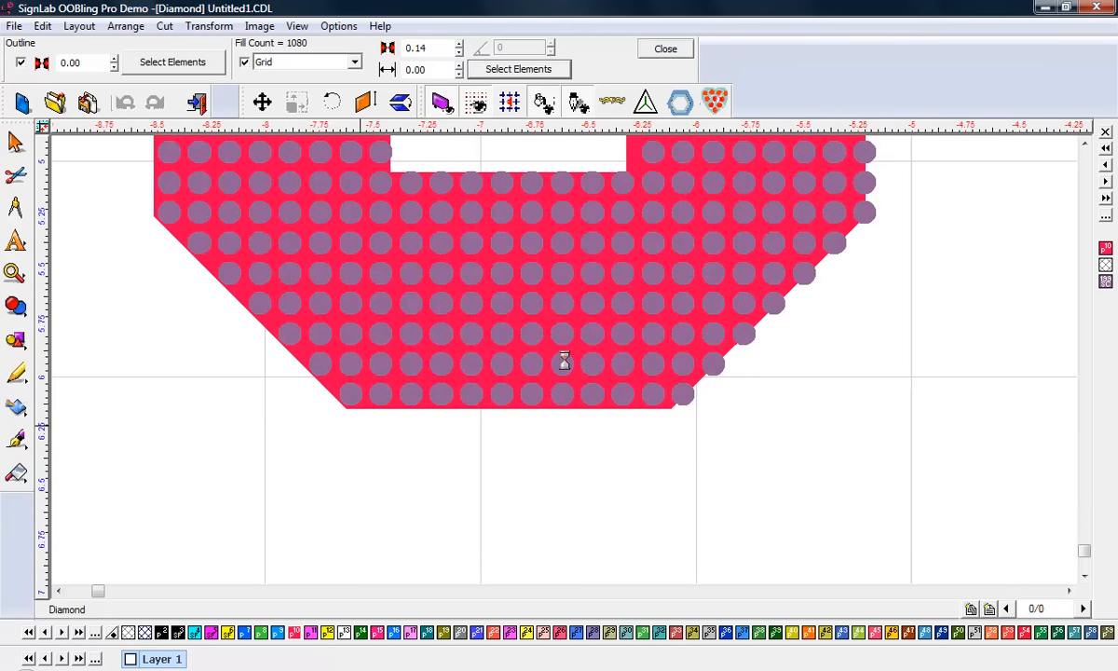
{"action": "scroll", "coordinate": [522, 363], "scroll_direction": "down", "scroll_amount": 4}
{"action": "scroll", "coordinate": [559, 359], "scroll_direction": "up", "scroll_amount": 2}
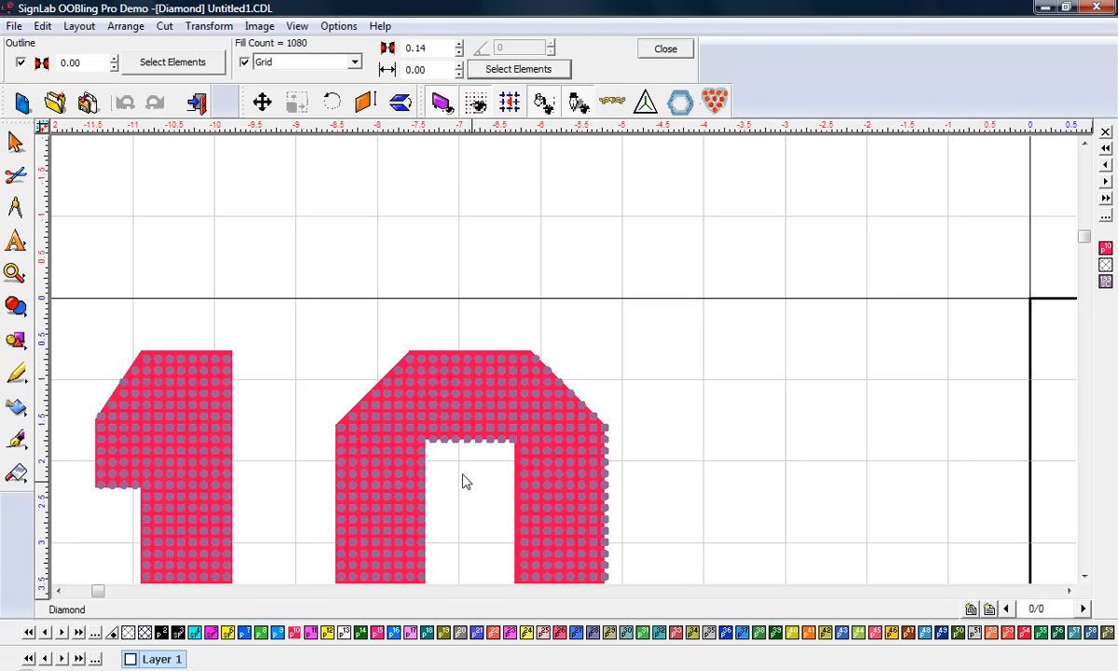
{"action": "scroll", "coordinate": [365, 441], "scroll_direction": "up", "scroll_amount": 1}
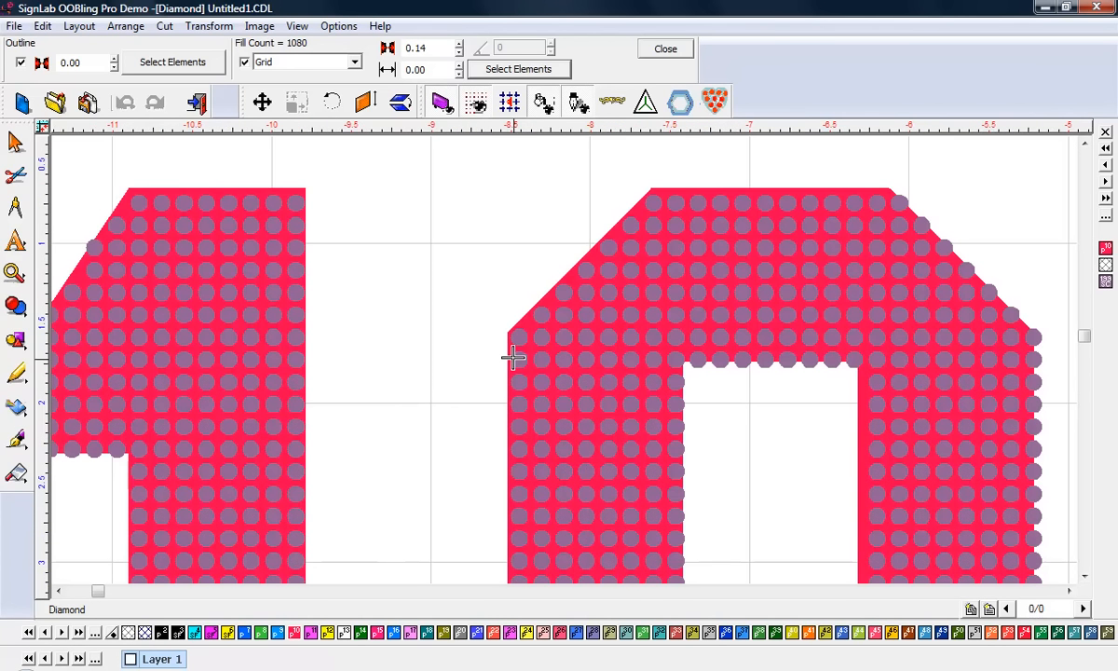
{"action": "scroll", "coordinate": [825, 211], "scroll_direction": "down", "scroll_amount": 1}
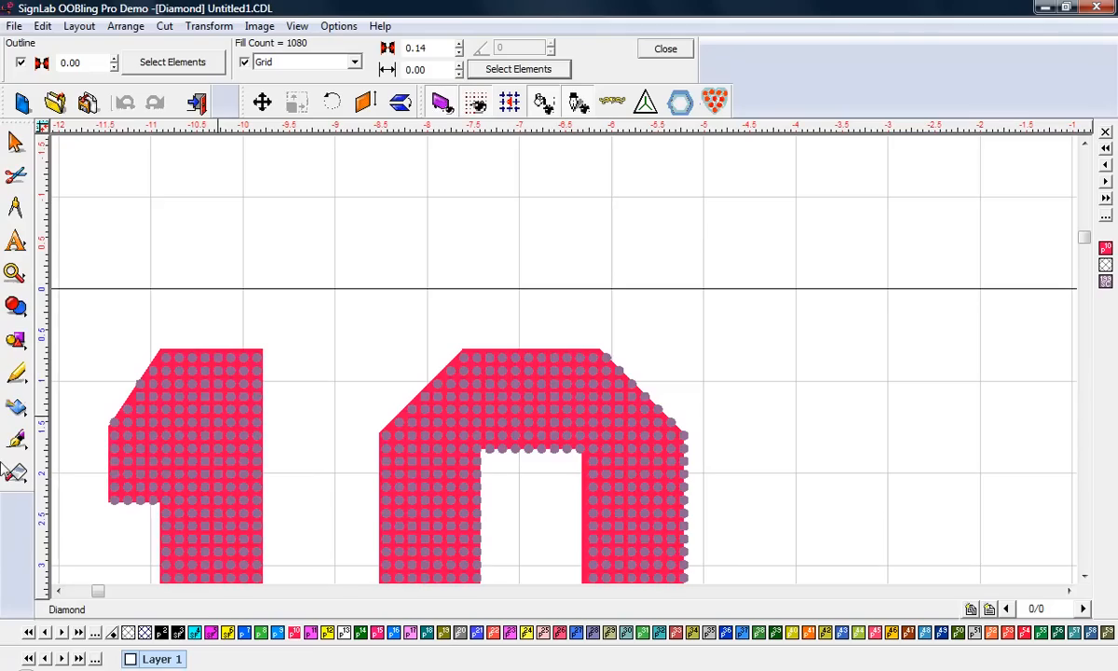
{"action": "scroll", "coordinate": [574, 352], "scroll_direction": "down", "scroll_amount": 1}
{"action": "scroll", "coordinate": [563, 359], "scroll_direction": "up", "scroll_amount": 1}
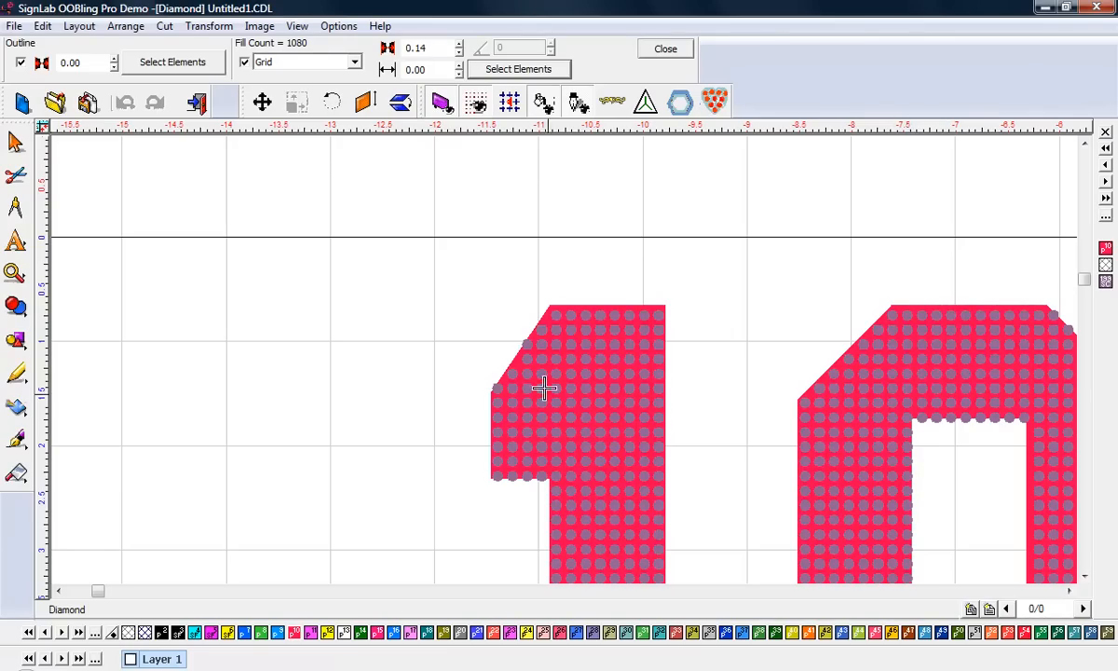
{"action": "scroll", "coordinate": [527, 389], "scroll_direction": "up", "scroll_amount": 1}
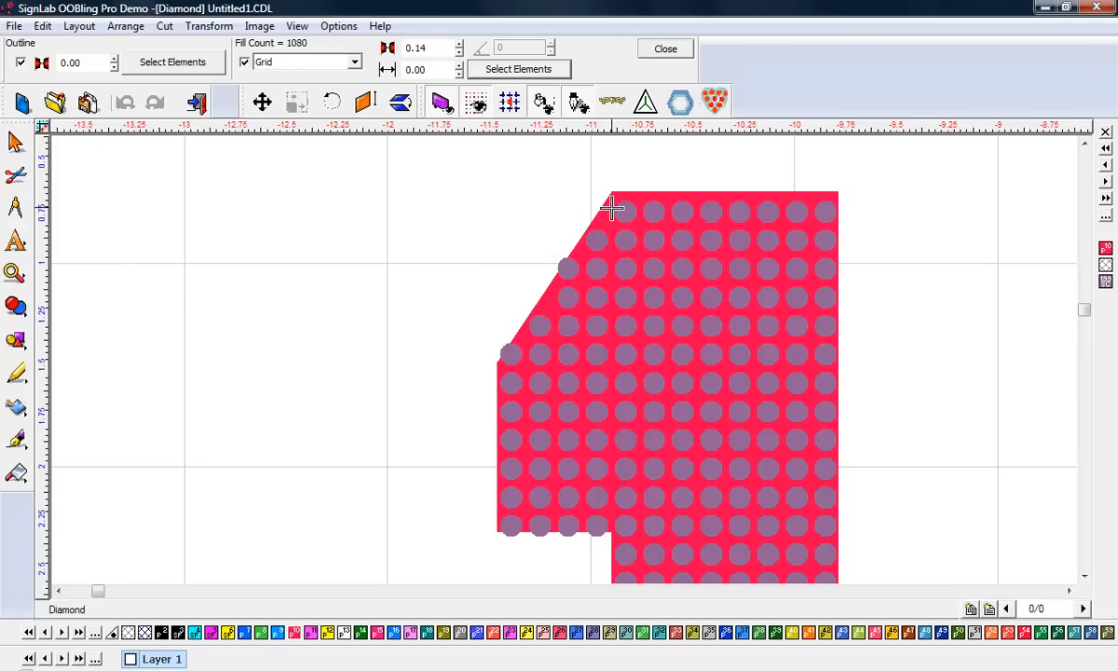
{"action": "scroll", "coordinate": [434, 344], "scroll_direction": "down", "scroll_amount": 3}
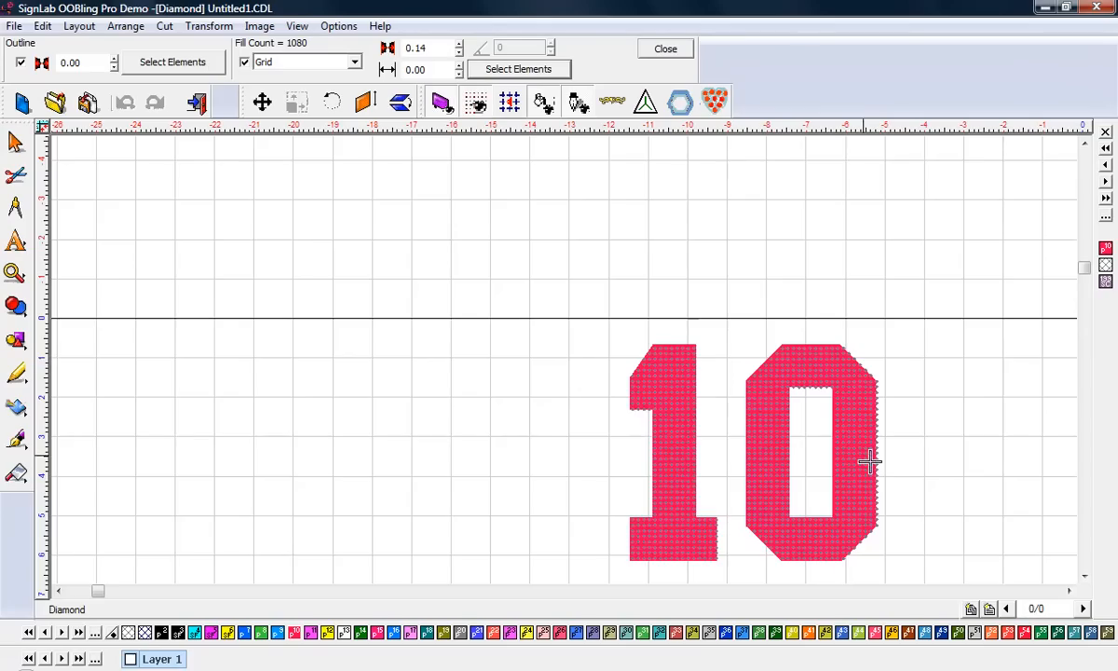
{"action": "scroll", "coordinate": [868, 461], "scroll_direction": "up", "scroll_amount": 2}
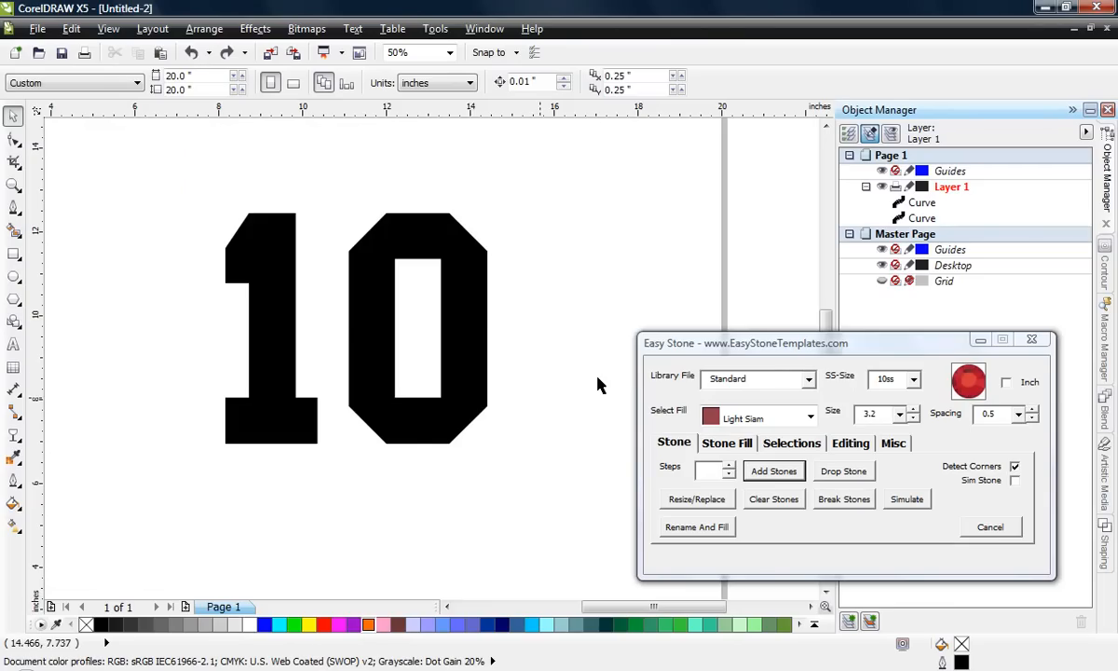
Move the 0 horizontally away from the 1 to leave a wide gap between the digits
{"action": "left_click", "coordinate": [457, 324]}
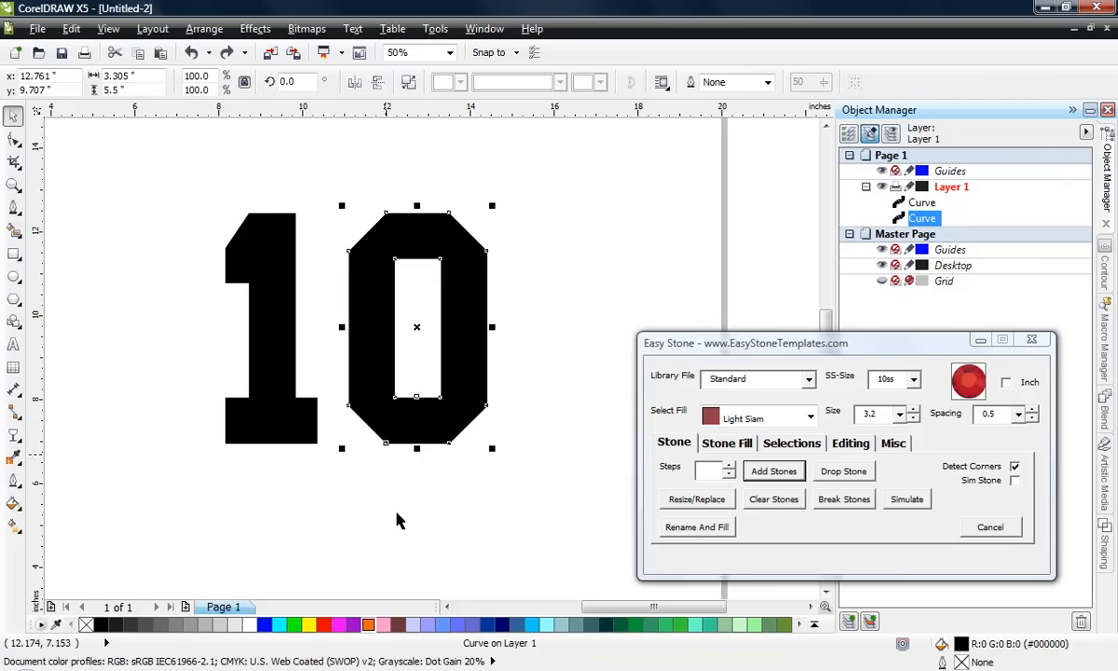
{"action": "left_click_drag", "start_coordinate": [428, 424], "coordinate": [517, 424]}
{"action": "left_click", "coordinate": [419, 500]}
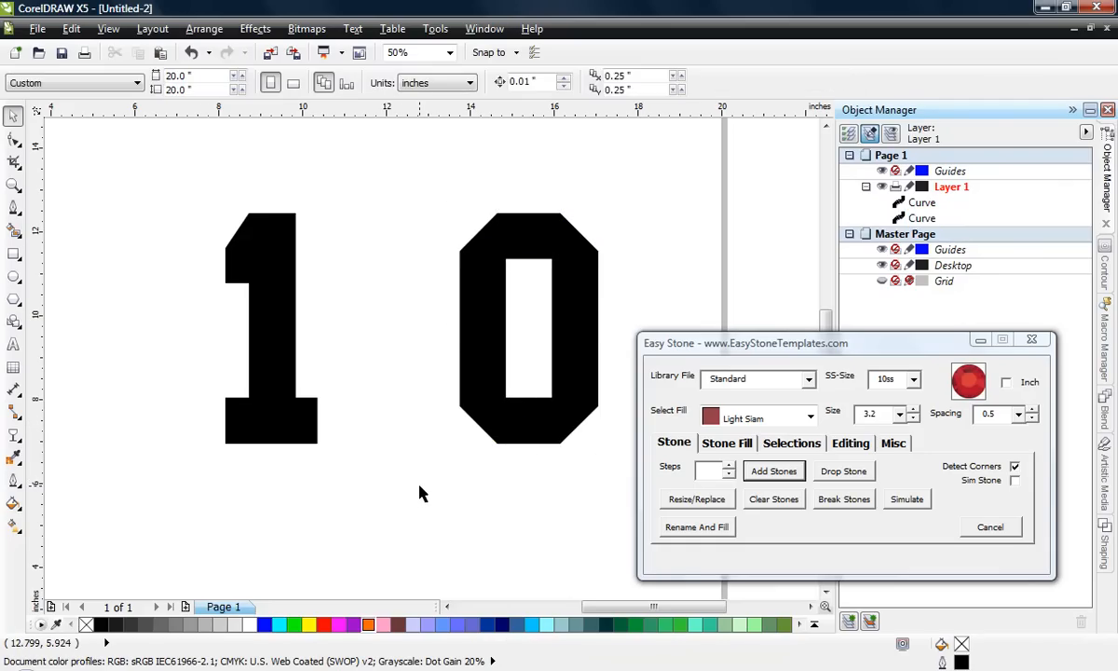
Remove the black fill from the 1 and show it as a thin black outline
{"action": "left_click", "coordinate": [269, 408]}
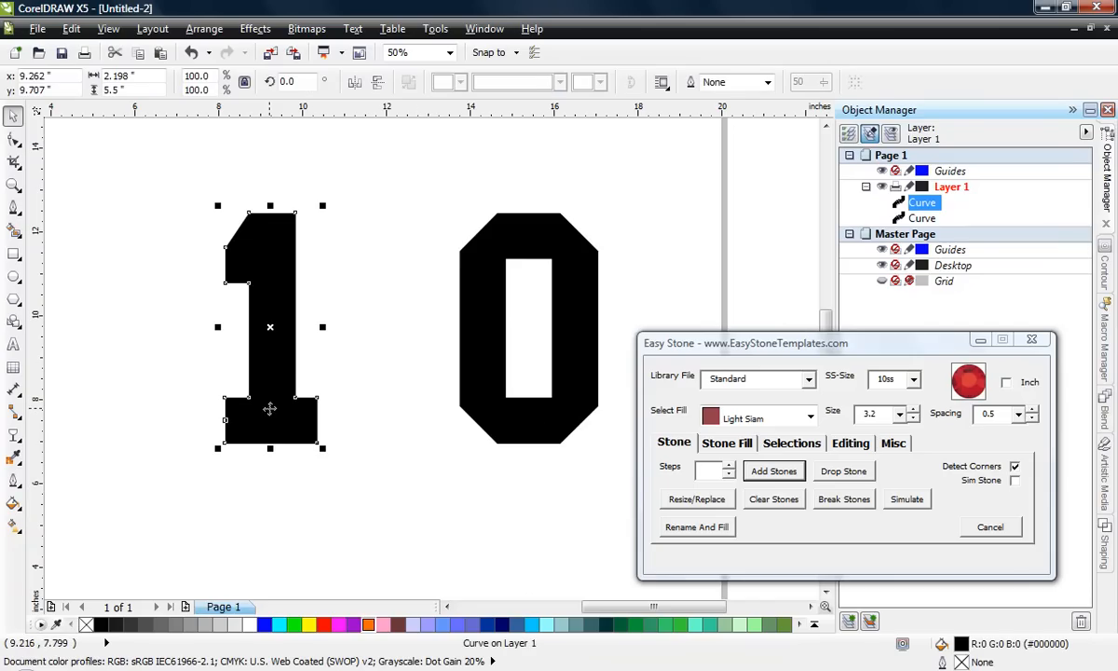
{"action": "left_click", "coordinate": [87, 624]}
{"action": "left_click", "coordinate": [324, 491]}
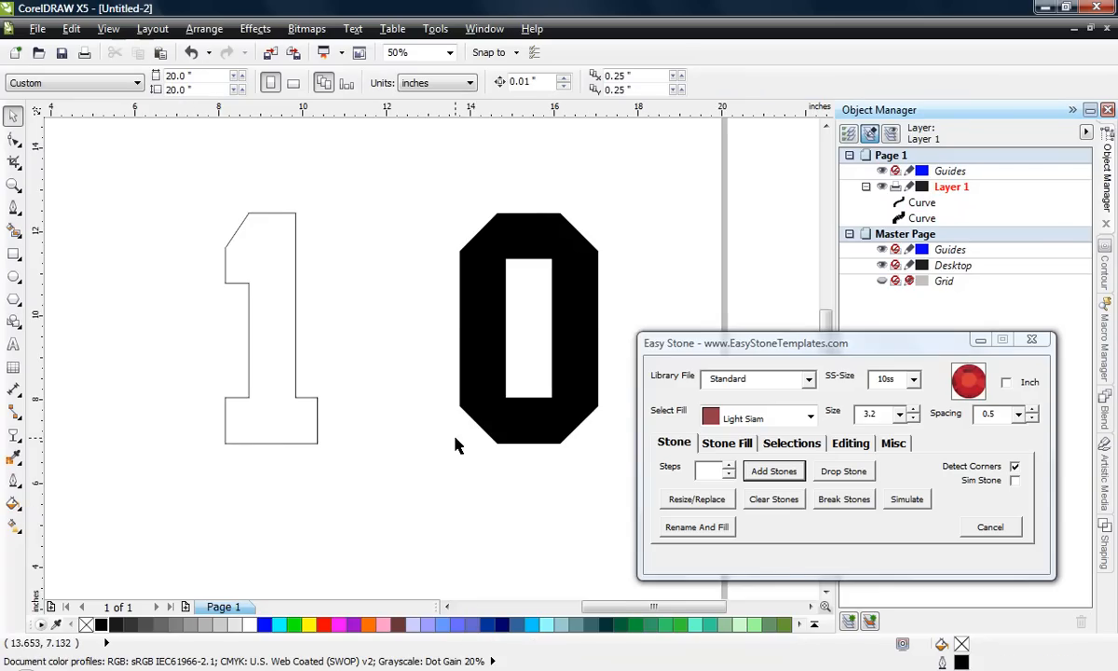
{"action": "scroll", "coordinate": [452, 447], "scroll_direction": "down", "scroll_amount": 1}
{"action": "scroll", "coordinate": [382, 438], "scroll_direction": "up", "scroll_amount": 1}
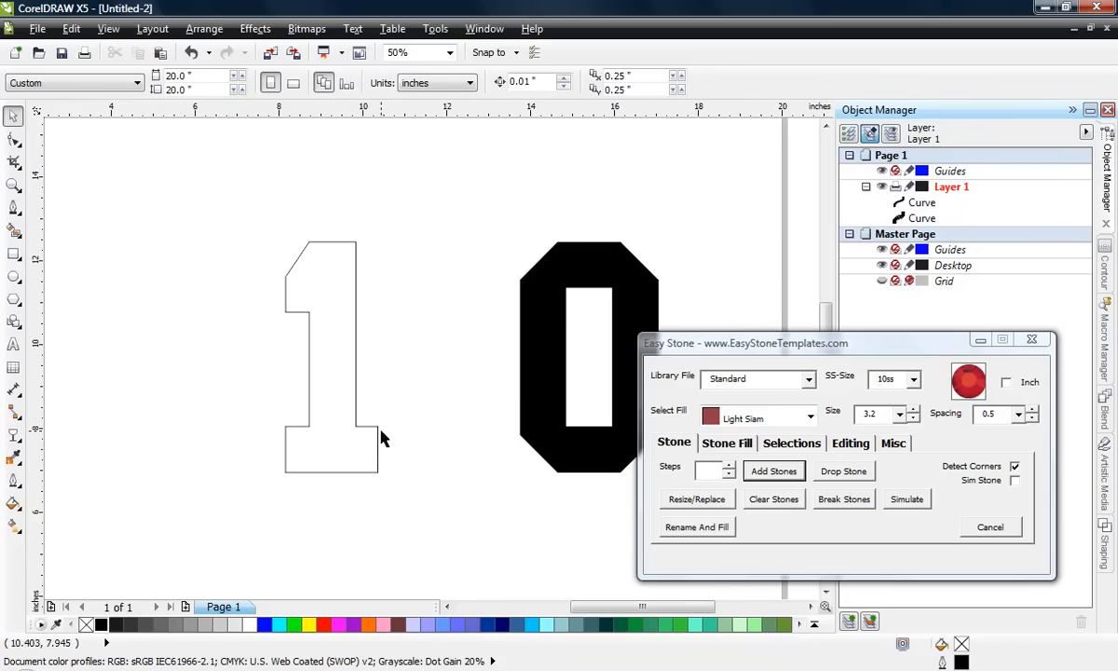
Draw a straight horizontal line about 6 inches long just below the 1, extending past both of its sides
{"action": "left_click", "coordinate": [13, 206]}
{"action": "left_click", "coordinate": [192, 513]}
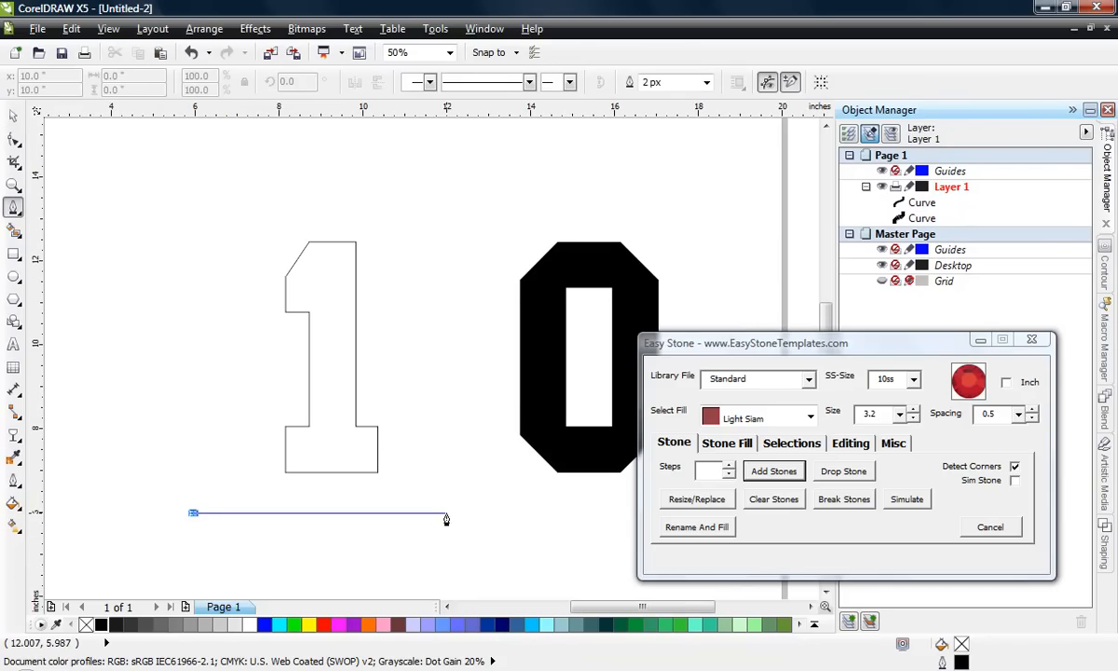
{"action": "left_click", "coordinate": [452, 514]}
{"action": "key", "text": "space"}
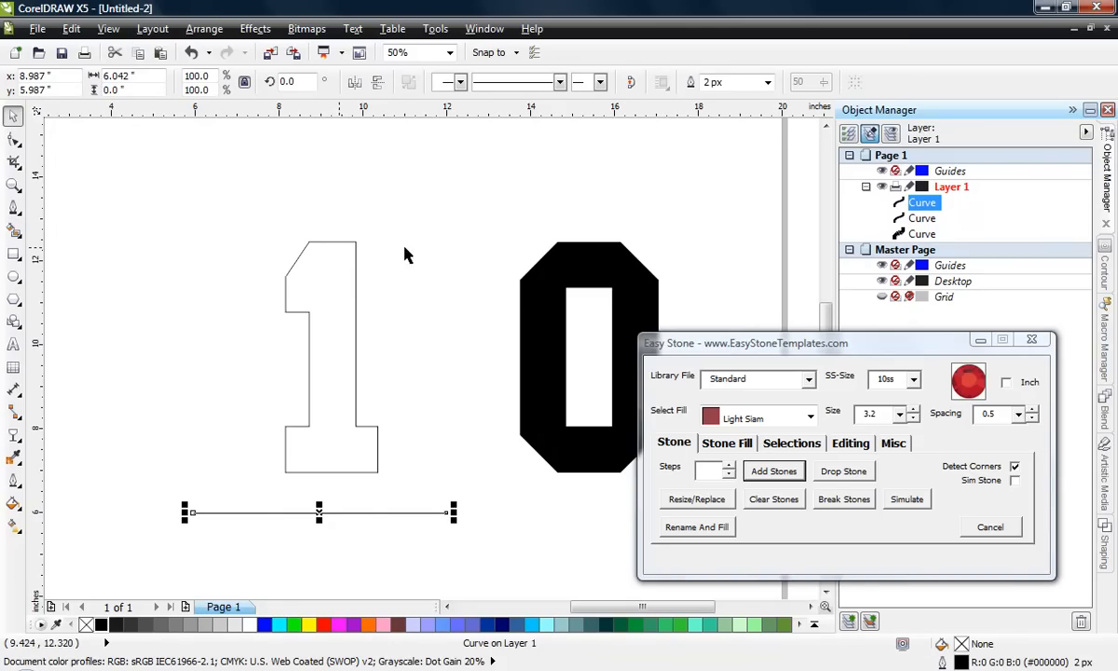
Duplicate the line upward across the 1 in 50 steps with a 3.7 offset
{"action": "left_click", "coordinate": [717, 445]}
{"action": "left_click", "coordinate": [710, 528]}
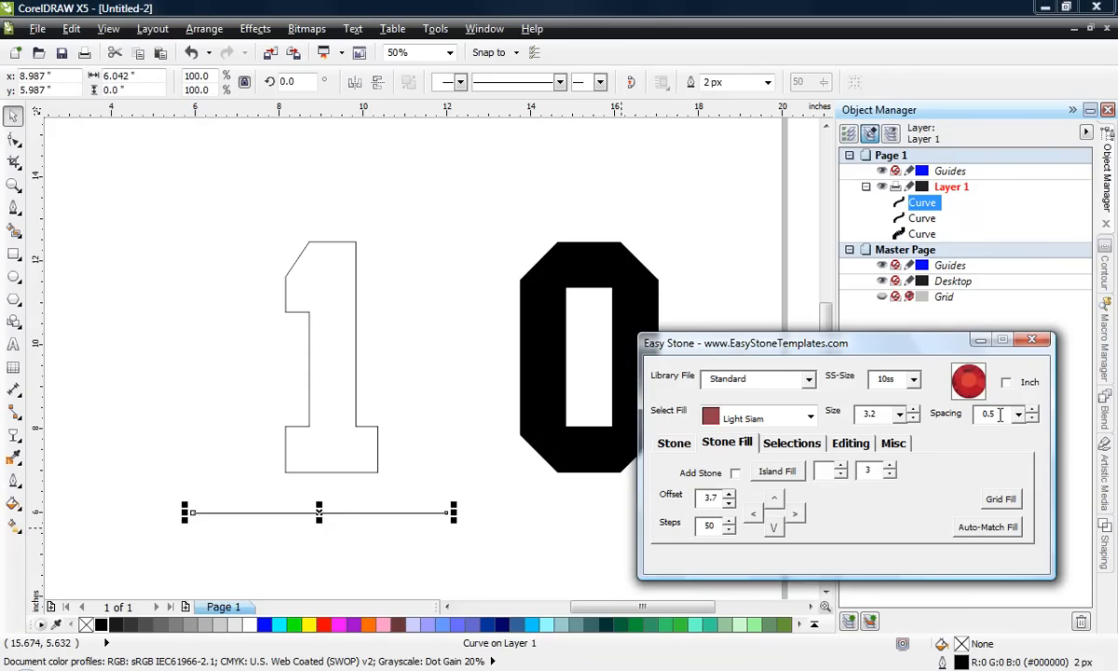
{"action": "left_click", "coordinate": [774, 502]}
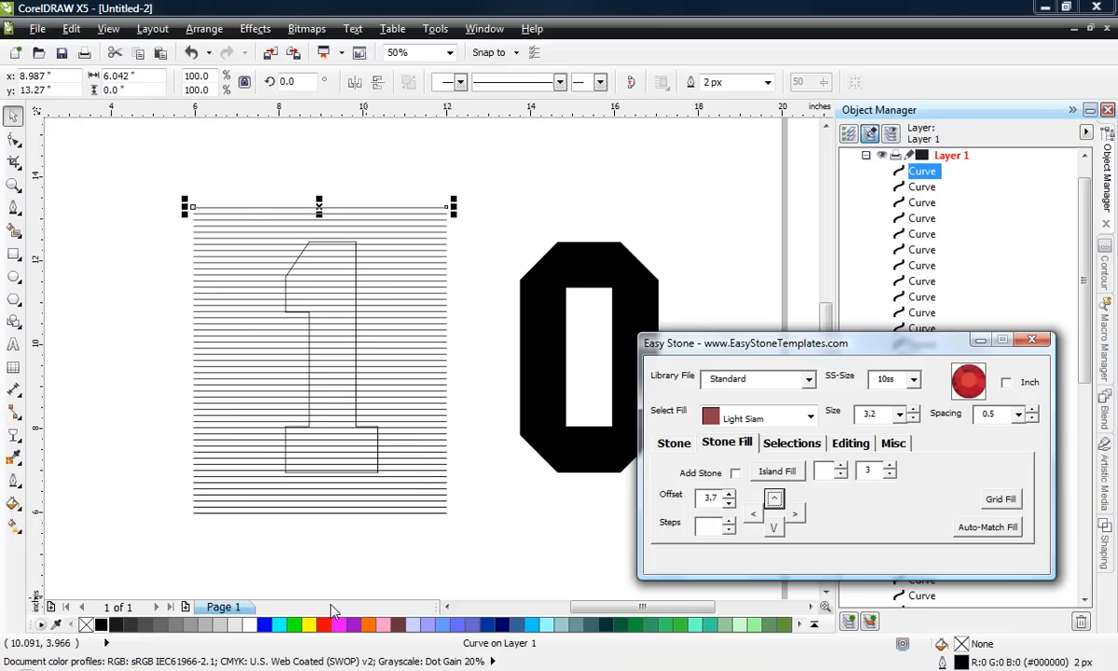
{"action": "left_click", "coordinate": [132, 315]}
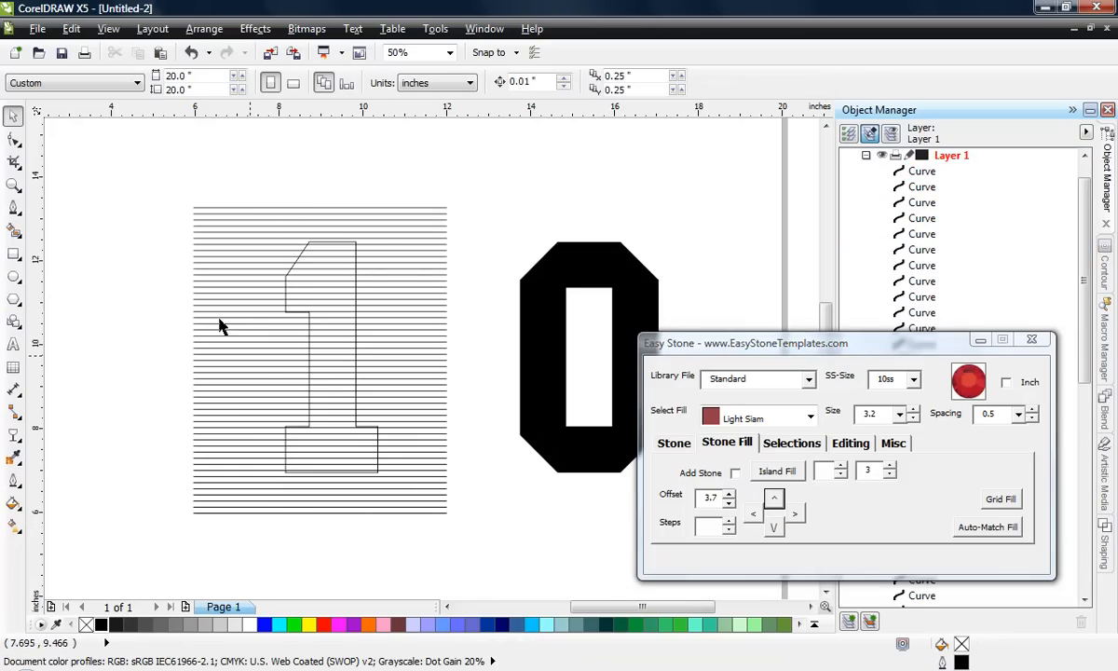
Shift all the horizontal lines up about 0.1 inch so one of them lies on the 1's bottom edge
{"action": "left_click_drag", "start_coordinate": [260, 372], "coordinate": [451, 545]}
{"action": "scroll", "coordinate": [307, 461], "scroll_direction": "up", "scroll_amount": 3}
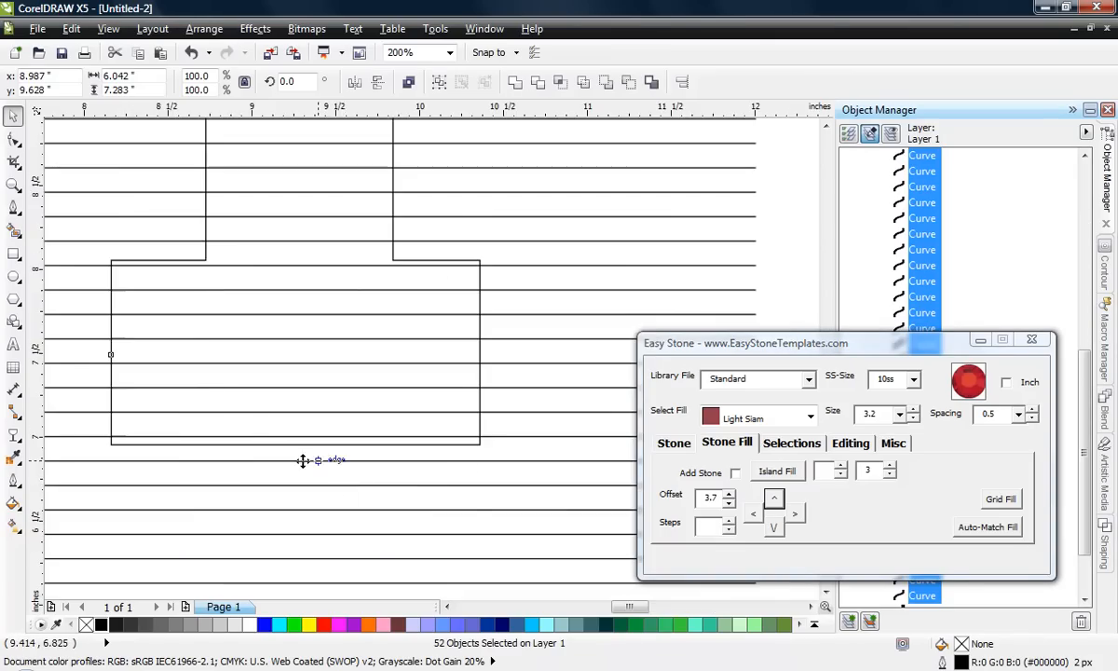
{"action": "scroll", "coordinate": [391, 403], "scroll_direction": "down", "scroll_amount": 2}
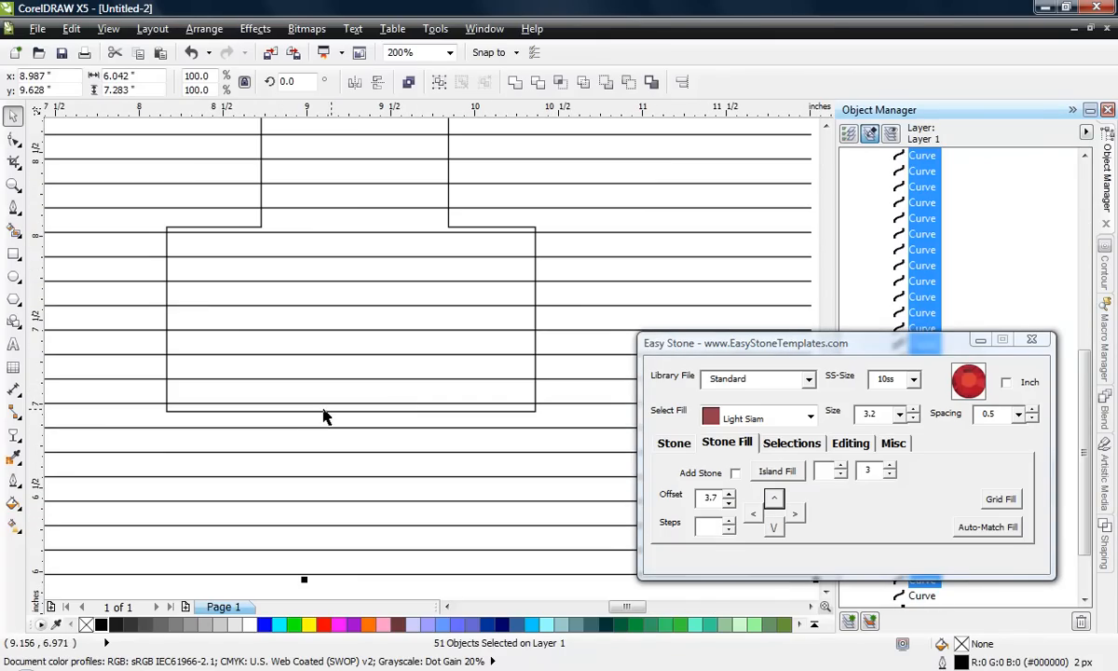
{"action": "left_click_drag", "start_coordinate": [321, 427], "coordinate": [327, 411]}
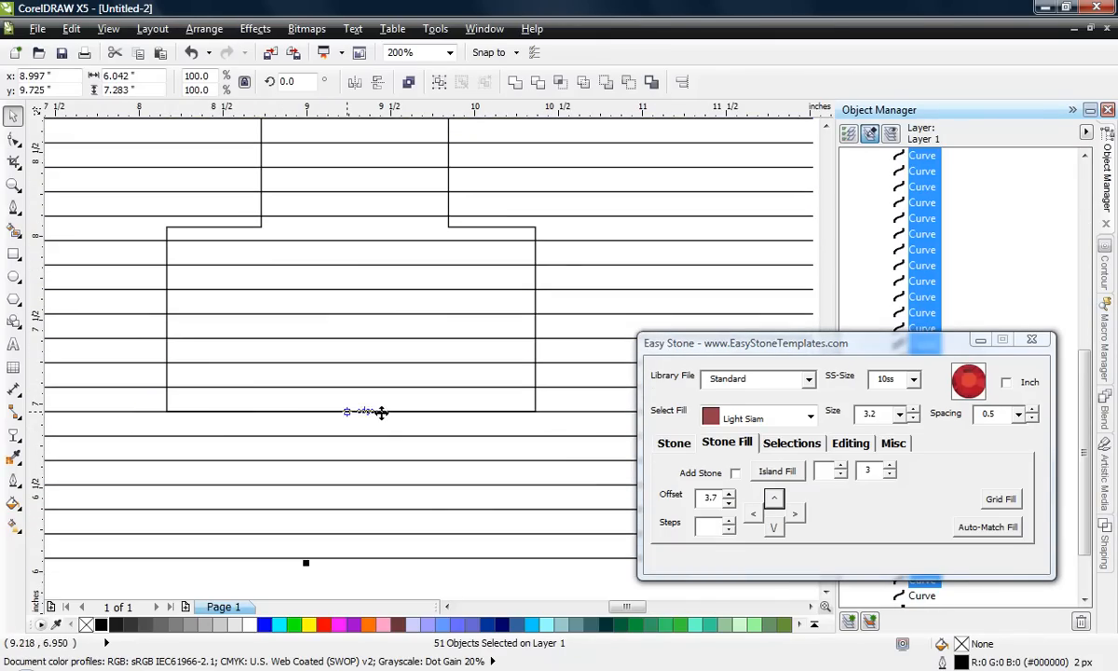
{"action": "scroll", "coordinate": [382, 414], "scroll_direction": "down", "scroll_amount": 2}
{"action": "left_click", "coordinate": [375, 542]}
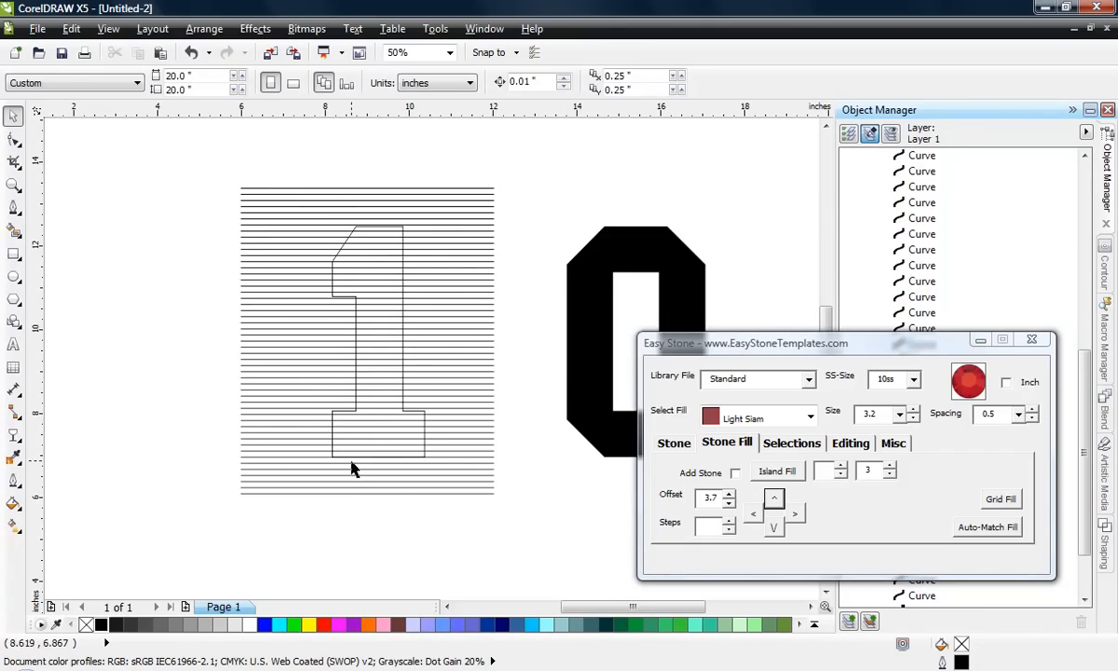
Mark the outline of the 1 as the cutting object for trimming
{"action": "scroll", "coordinate": [352, 469], "scroll_direction": "up", "scroll_amount": 3}
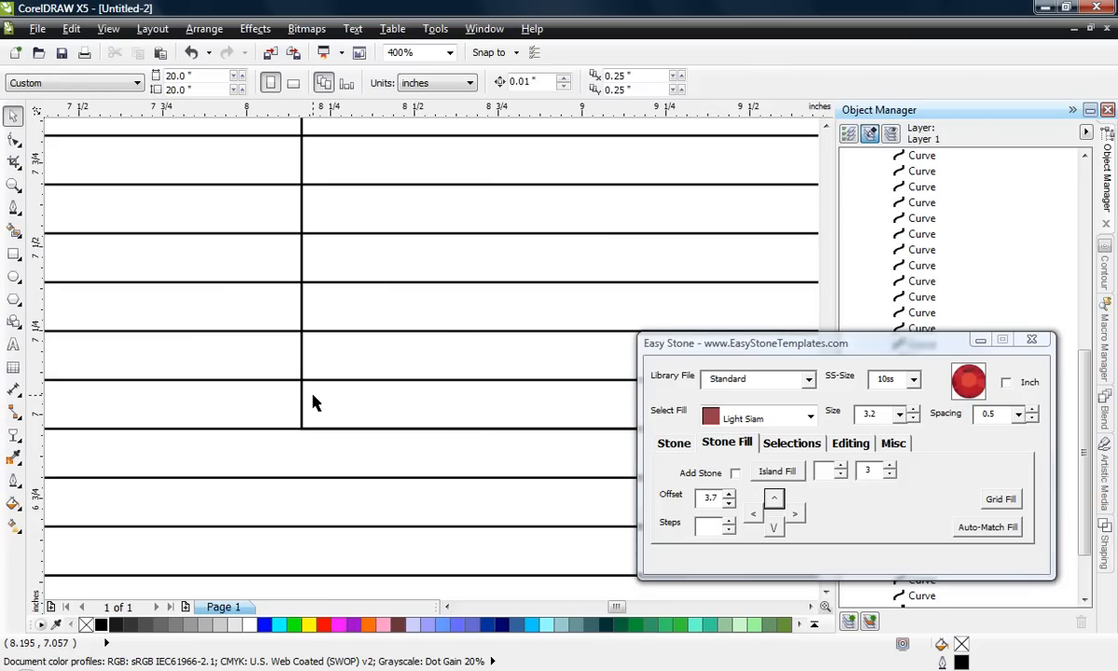
{"action": "left_click", "coordinate": [304, 402]}
{"action": "left_click", "coordinate": [852, 443]}
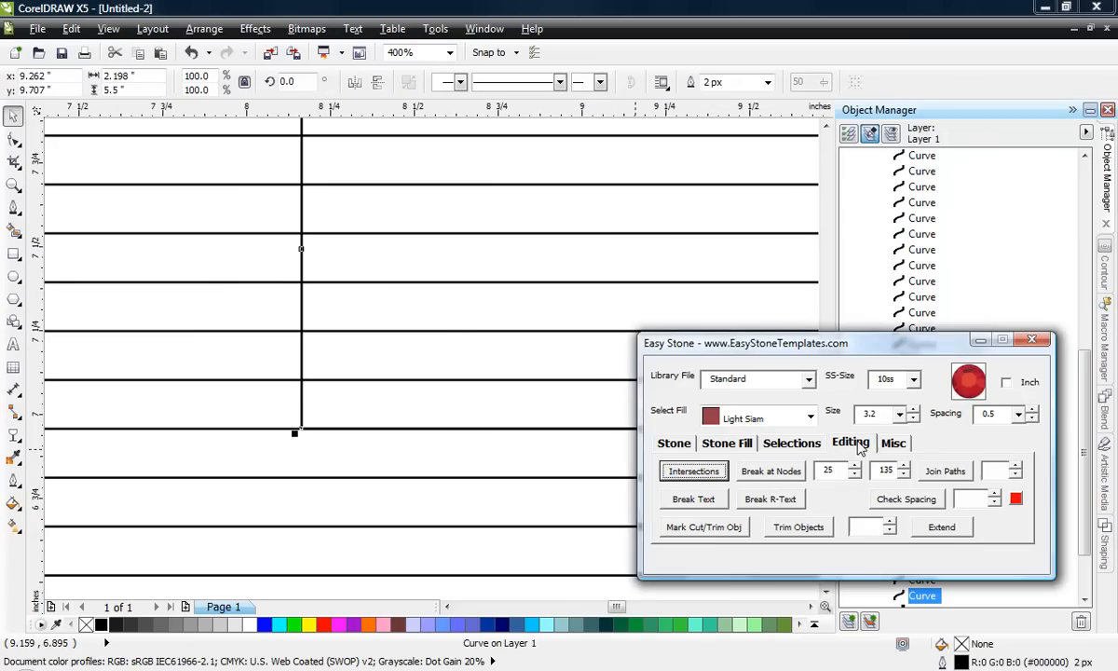
{"action": "left_click", "coordinate": [696, 529]}
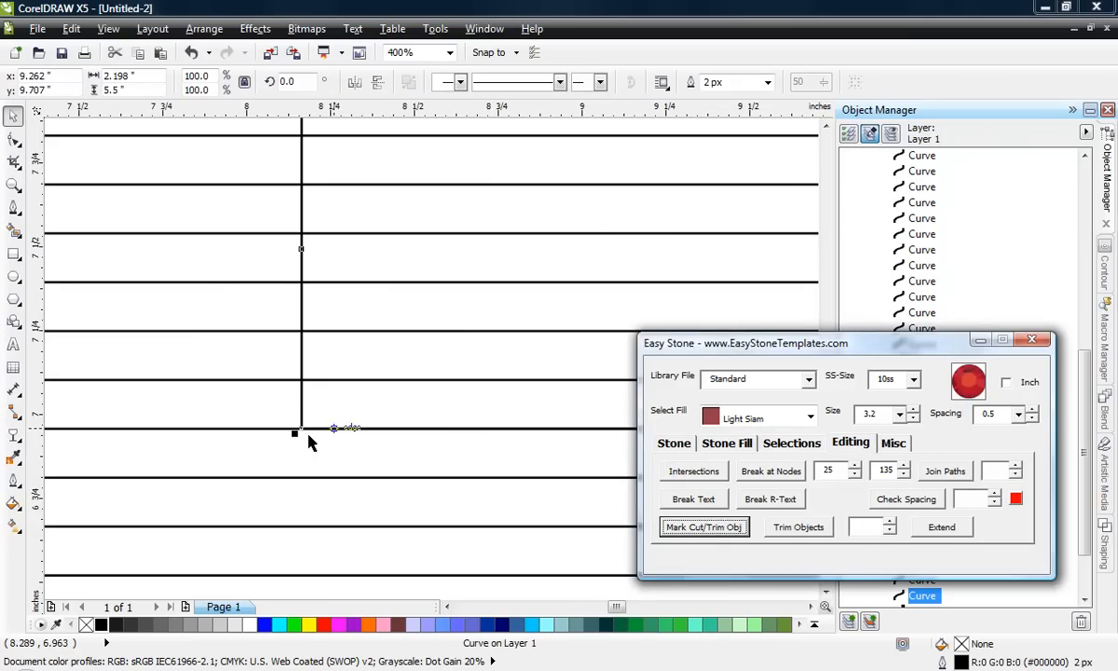
{"action": "left_click", "coordinate": [324, 404]}
{"action": "scroll", "coordinate": [324, 404], "scroll_direction": "down", "scroll_amount": 2}
{"action": "scroll", "coordinate": [326, 466], "scroll_direction": "down", "scroll_amount": 1}
Trim all the horizontal lines with the marked outline of the 1
{"action": "left_click", "coordinate": [229, 335]}
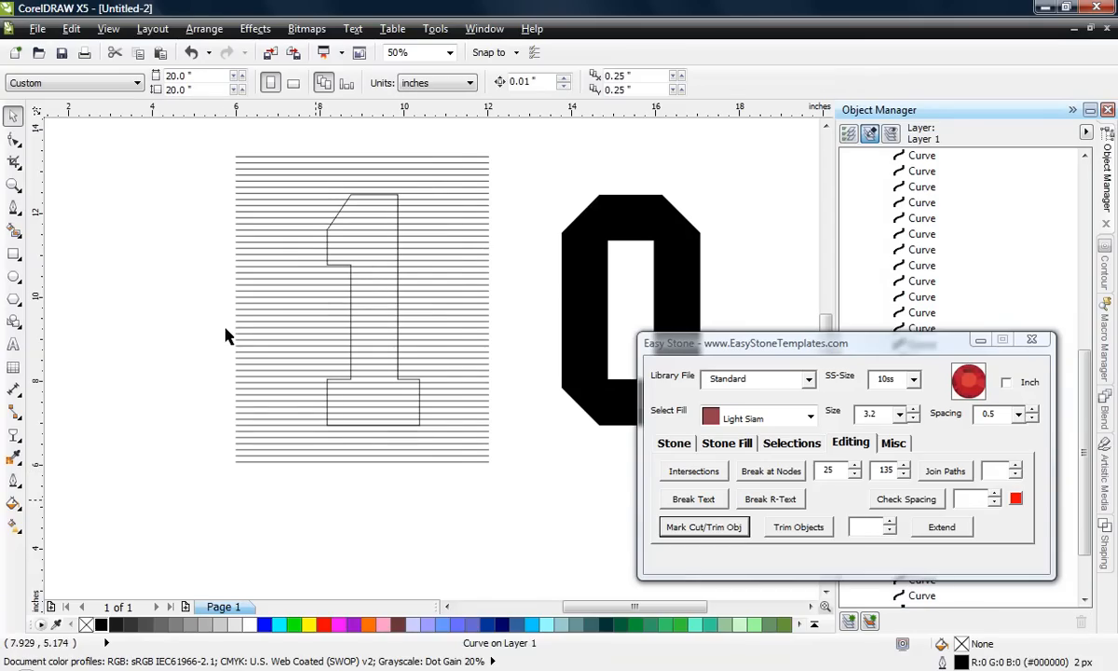
{"action": "left_click_drag", "start_coordinate": [497, 521], "coordinate": [524, 530]}
{"action": "scroll", "coordinate": [396, 430], "scroll_direction": "up", "scroll_amount": 3}
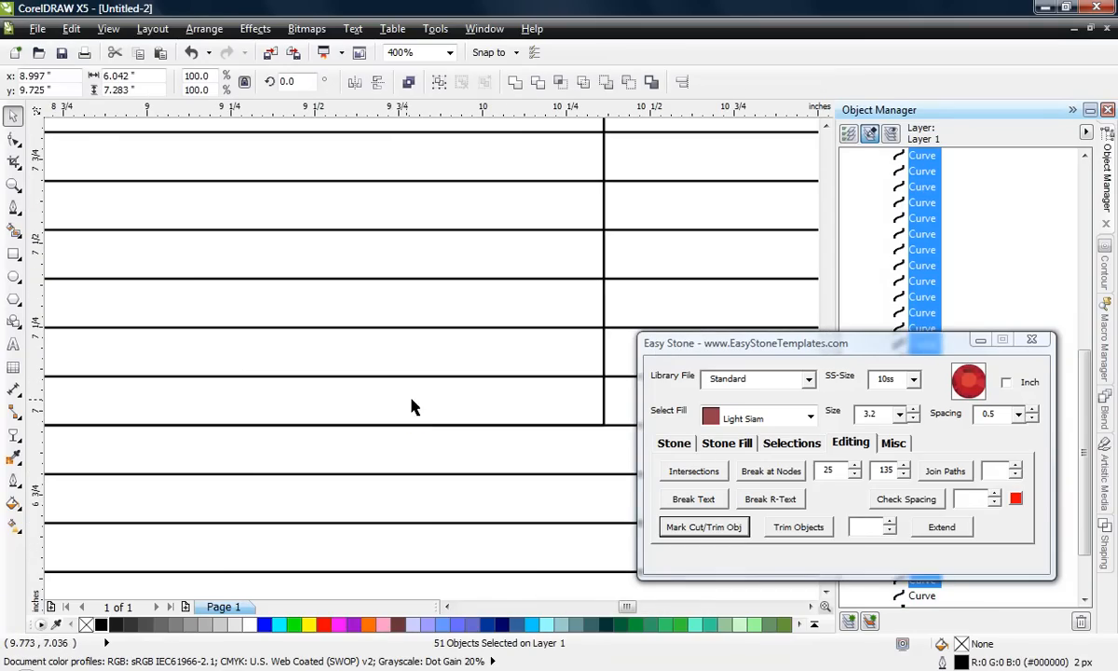
{"action": "left_click", "coordinate": [800, 528]}
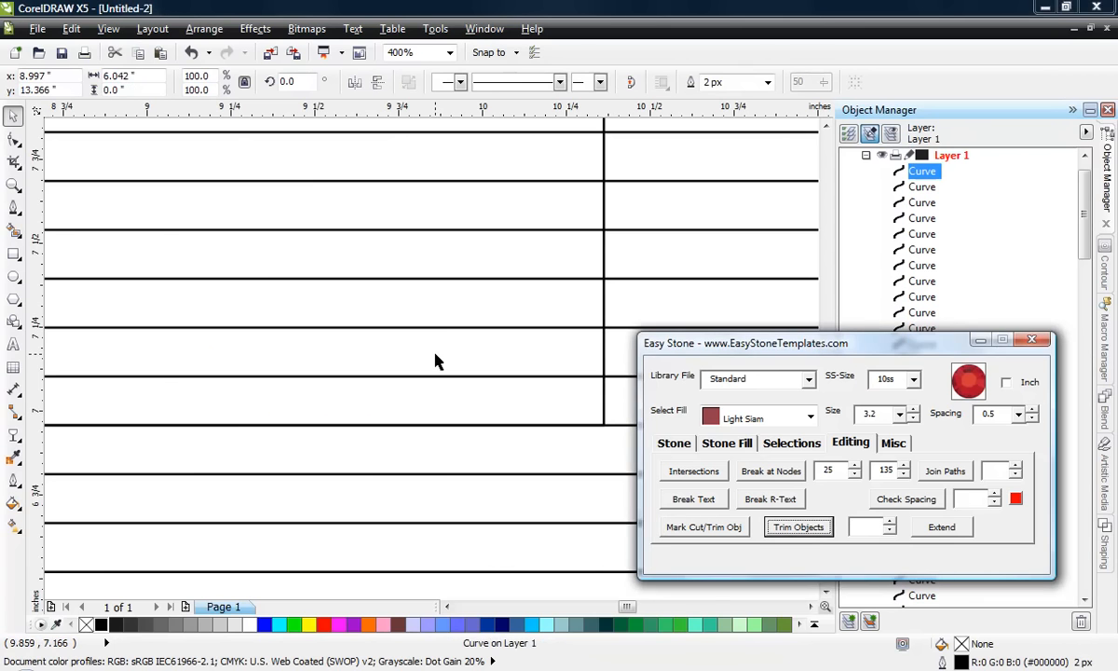
{"action": "scroll", "coordinate": [436, 362], "scroll_direction": "down", "scroll_amount": 3}
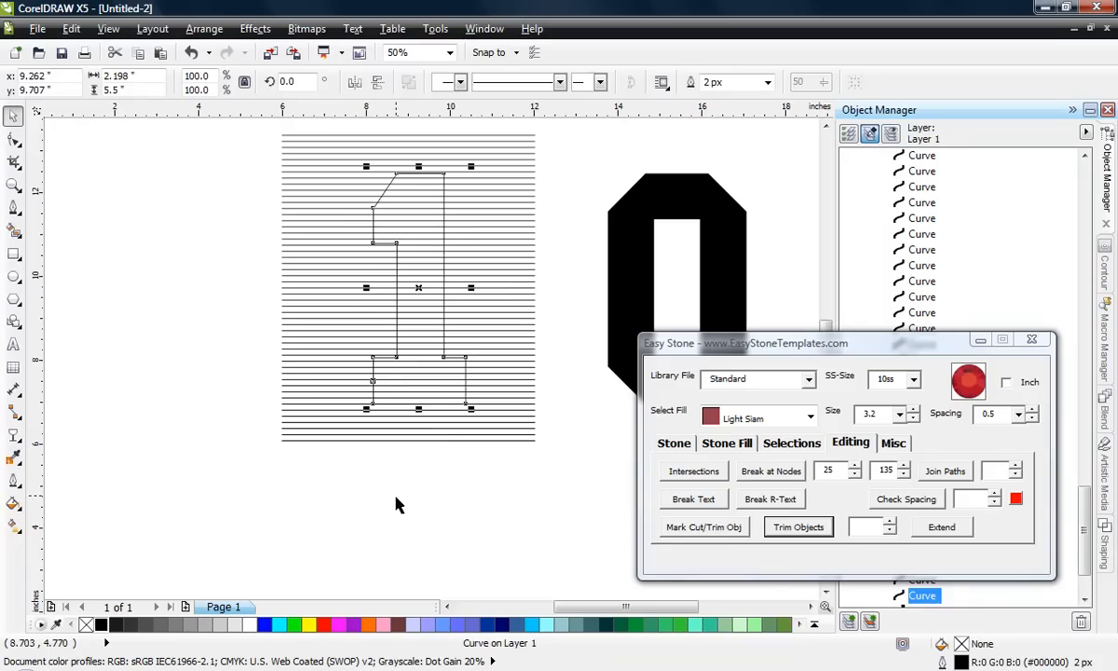
{"action": "left_click", "coordinate": [396, 504]}
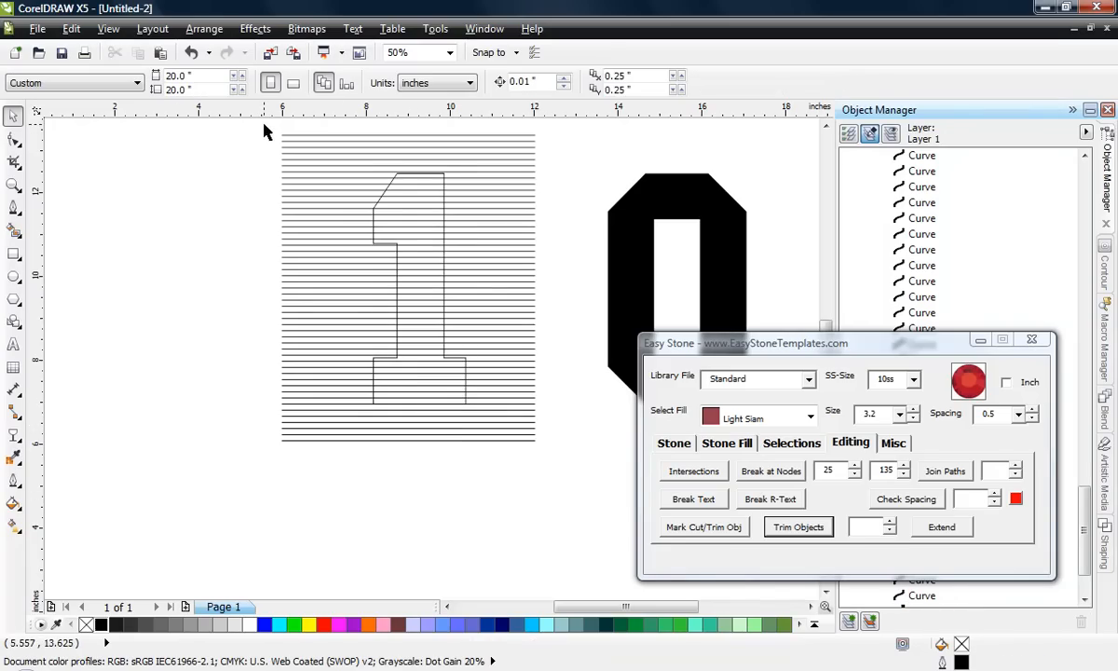
Delete the cut line segments outside the 1 on both of its sides
{"action": "mouse_move", "coordinate": [263, 124]}
{"action": "left_mouse_down"}
{"action": "mouse_move", "coordinate": [419, 497]}
{"action": "mouse_move", "coordinate": [520, 179]}
{"action": "left_mouse_up"}
{"action": "key", "text": "Delete"}
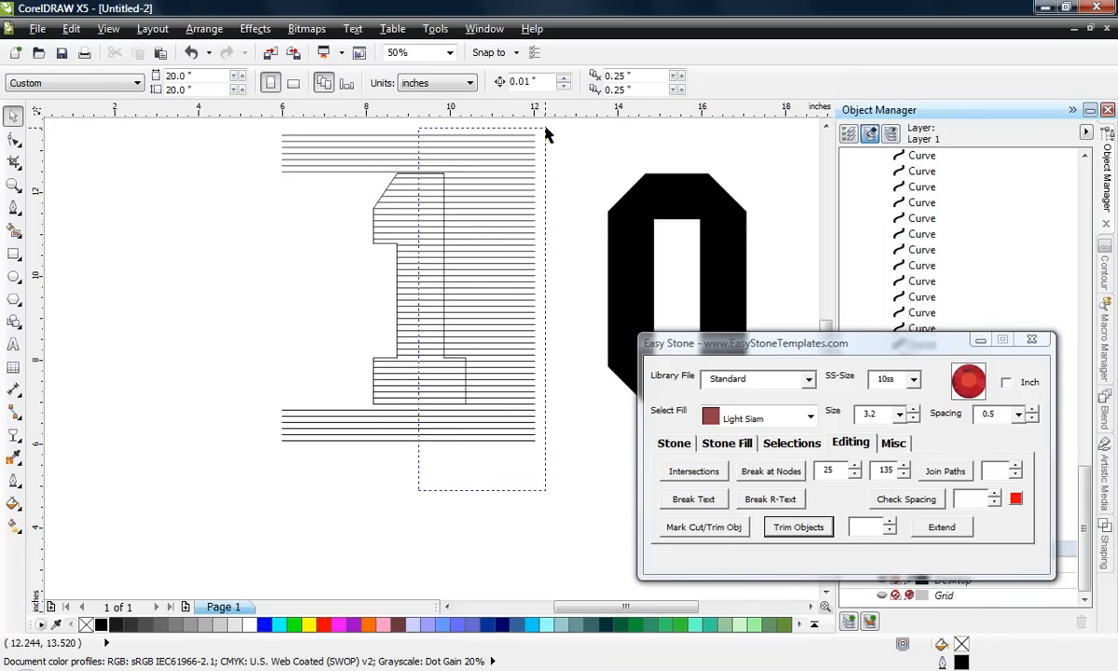
{"action": "key", "text": "Delete"}
{"action": "scroll", "coordinate": [529, 219], "scroll_direction": "up", "scroll_amount": 1}
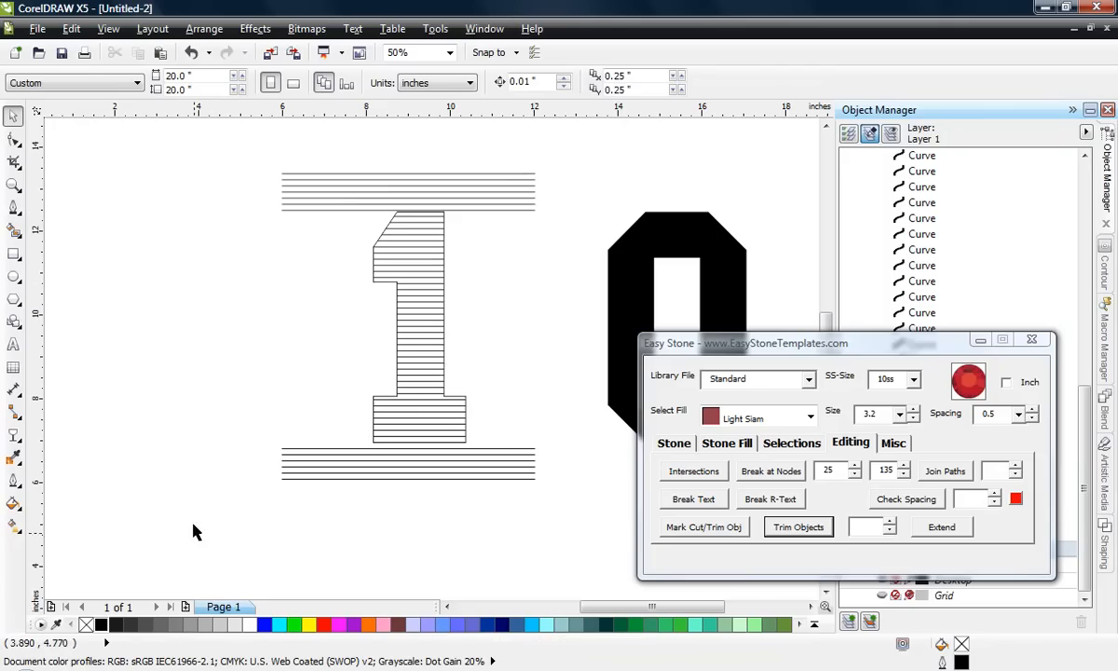
Delete the leftover full-length lines below and above the 1
{"action": "left_click_drag", "start_coordinate": [193, 524], "coordinate": [563, 452]}
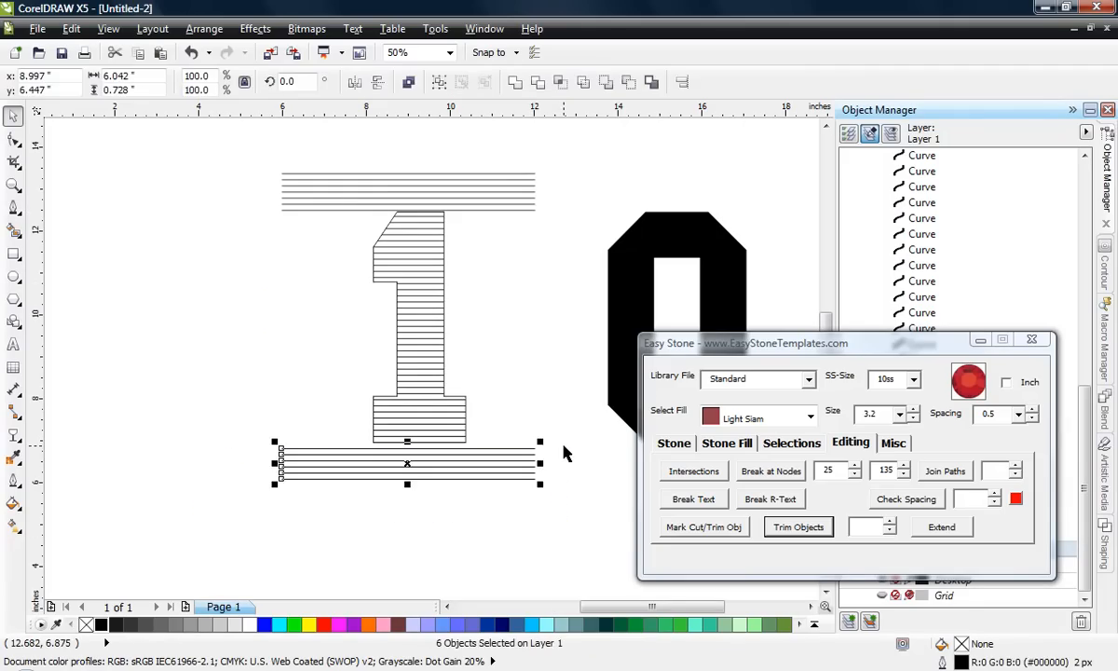
{"action": "key", "text": "Delete"}
{"action": "mouse_move", "coordinate": [432, 166]}
{"action": "left_mouse_down"}
{"action": "mouse_move", "coordinate": [553, 190]}
{"action": "mouse_move", "coordinate": [570, 213]}
{"action": "left_mouse_up"}
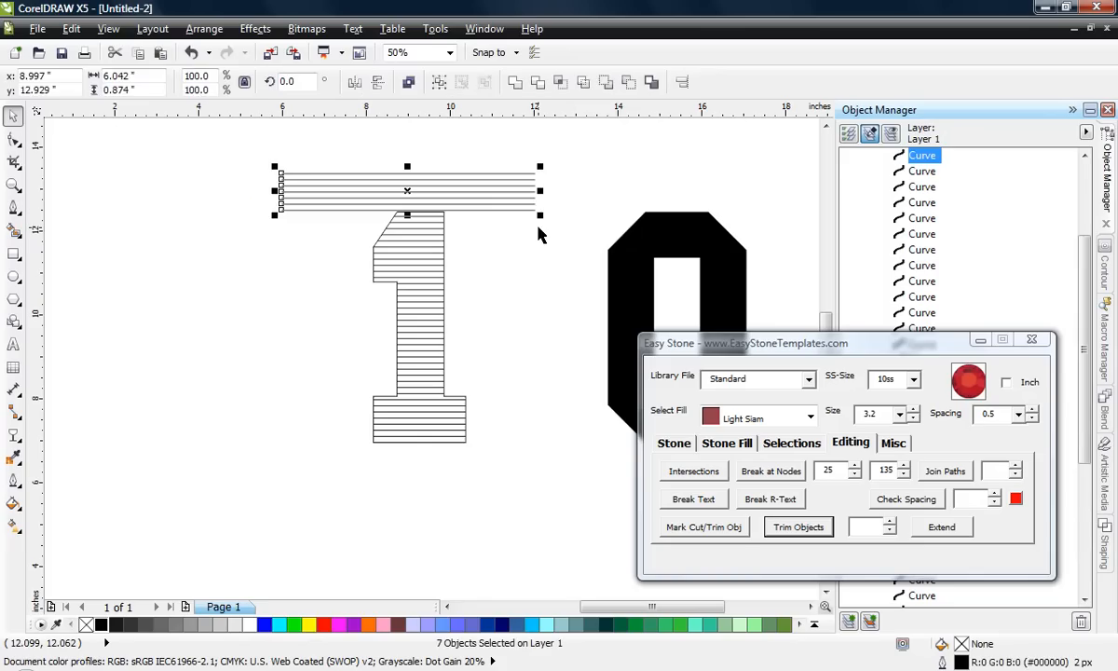
{"action": "key", "text": "Delete"}
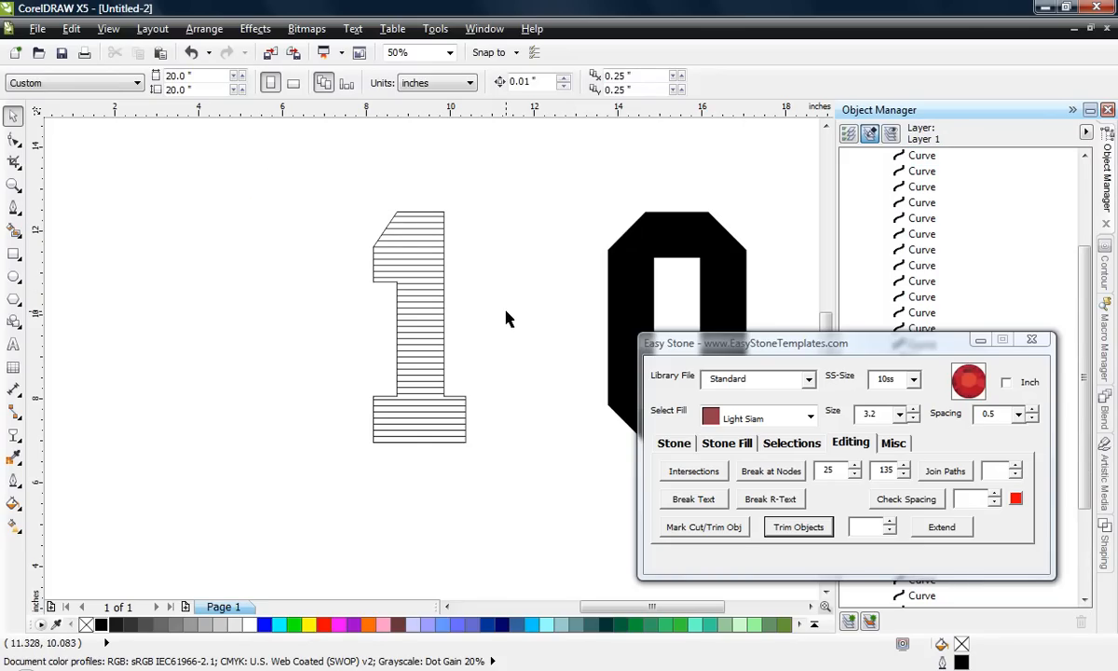
Add one outer contour around the outline of the 1 using Island Fill with values 1 and 8
{"action": "scroll", "coordinate": [506, 318], "scroll_direction": "up", "scroll_amount": 1}
{"action": "scroll", "coordinate": [501, 322], "scroll_direction": "down", "scroll_amount": 1}
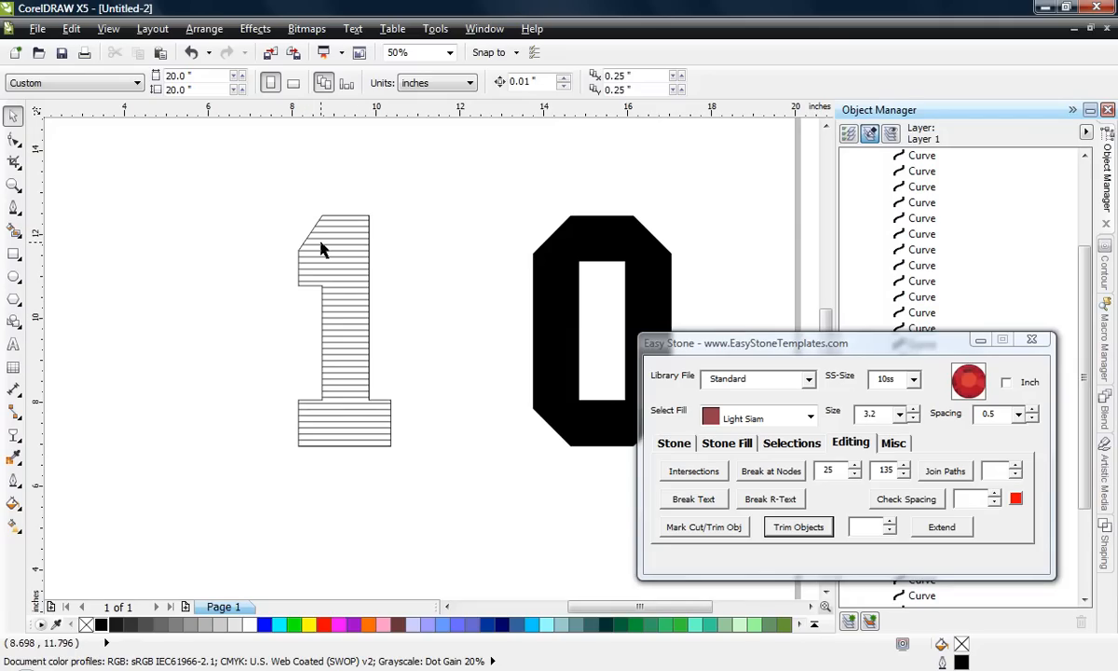
{"action": "scroll", "coordinate": [319, 317], "scroll_direction": "up", "scroll_amount": 1}
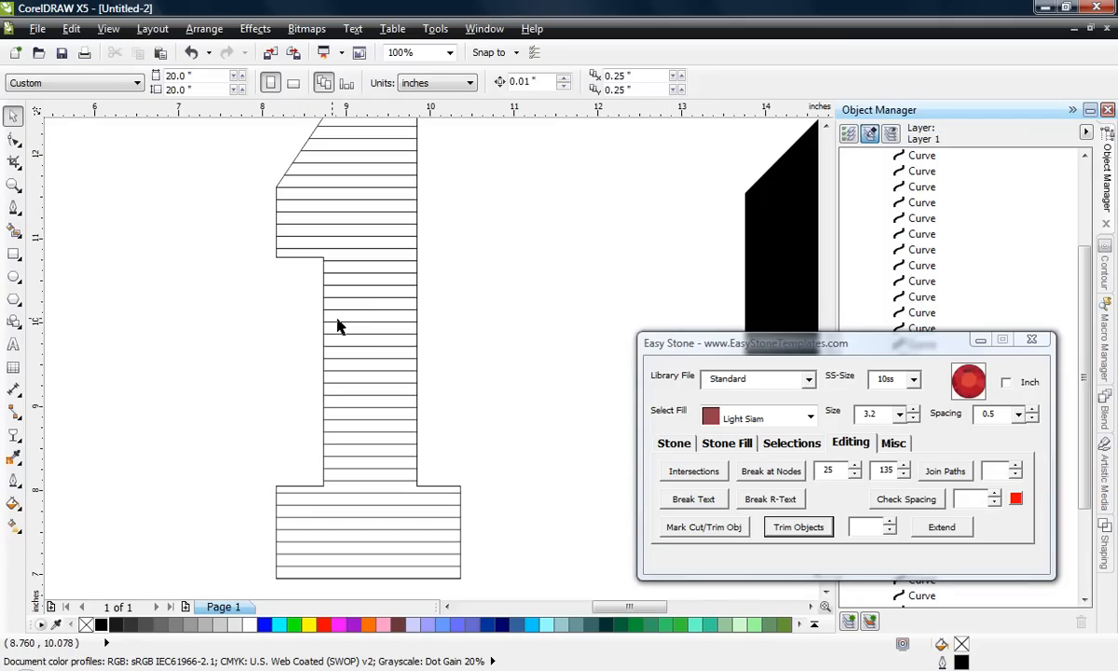
{"action": "left_click", "coordinate": [392, 283]}
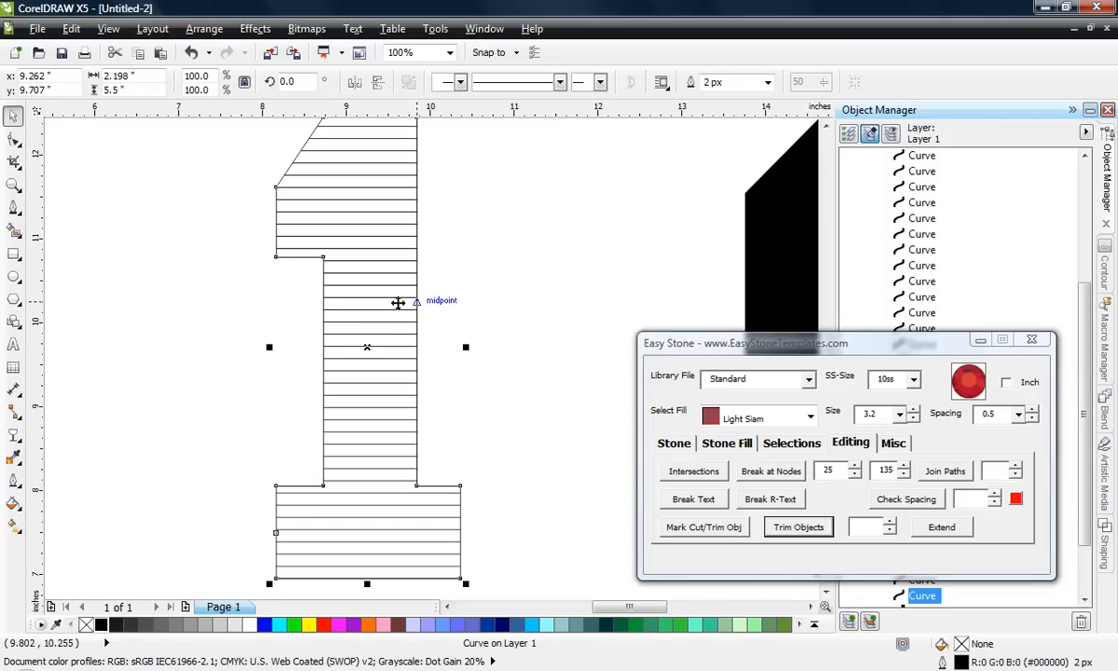
{"action": "left_click", "coordinate": [728, 451]}
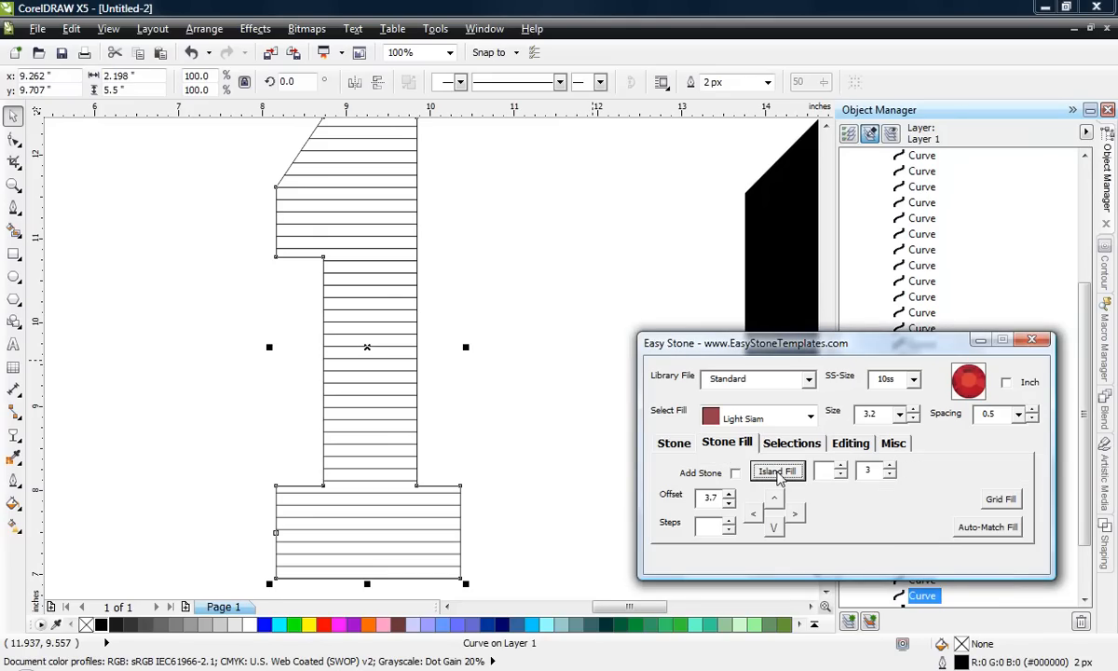
{"action": "left_click", "coordinate": [841, 467]}
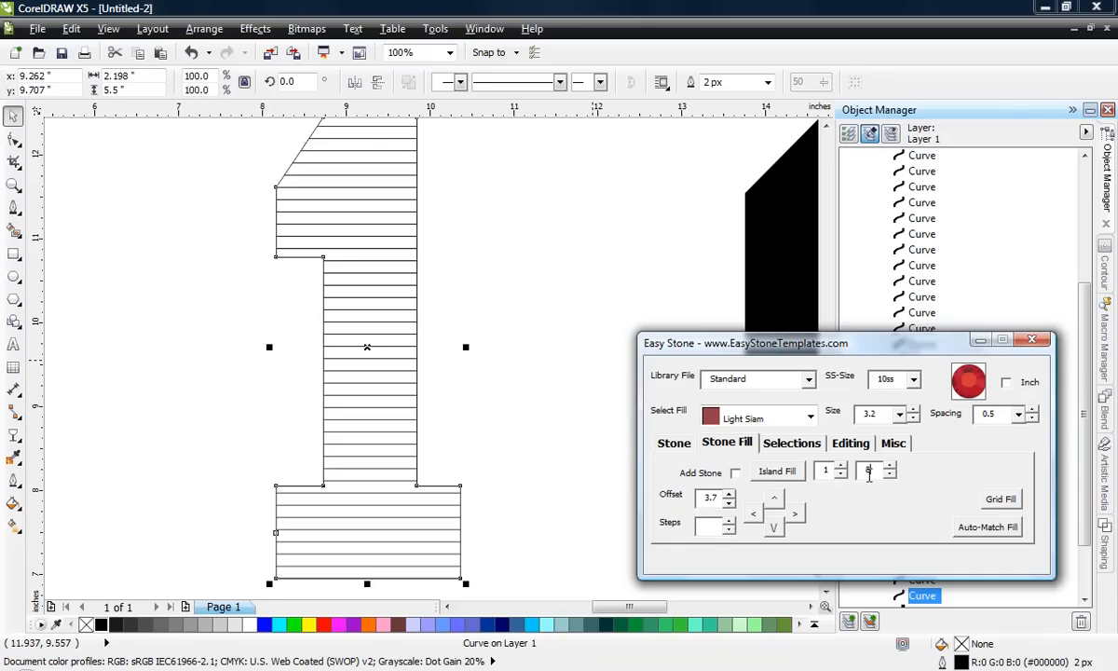
{"action": "key", "text": "Tab"}
{"action": "left_click", "coordinate": [778, 472]}
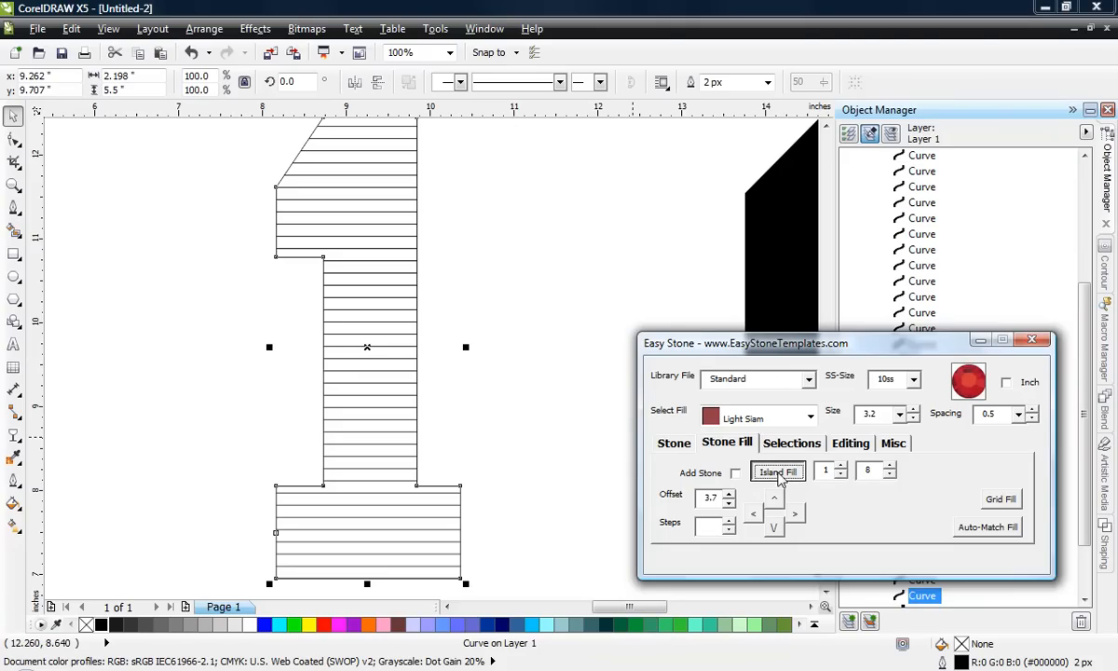
{"action": "left_click", "coordinate": [559, 325]}
{"action": "scroll", "coordinate": [342, 259], "scroll_direction": "down", "scroll_amount": 1}
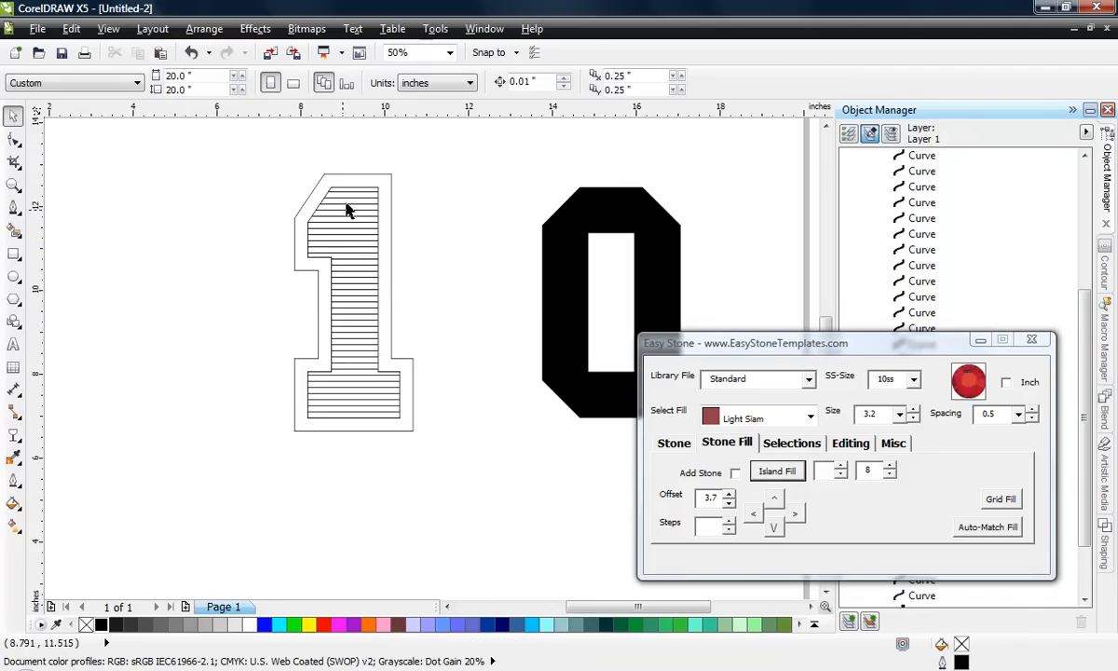
{"action": "scroll", "coordinate": [347, 211], "scroll_direction": "up", "scroll_amount": 1}
{"action": "scroll", "coordinate": [425, 262], "scroll_direction": "up", "scroll_amount": 1}
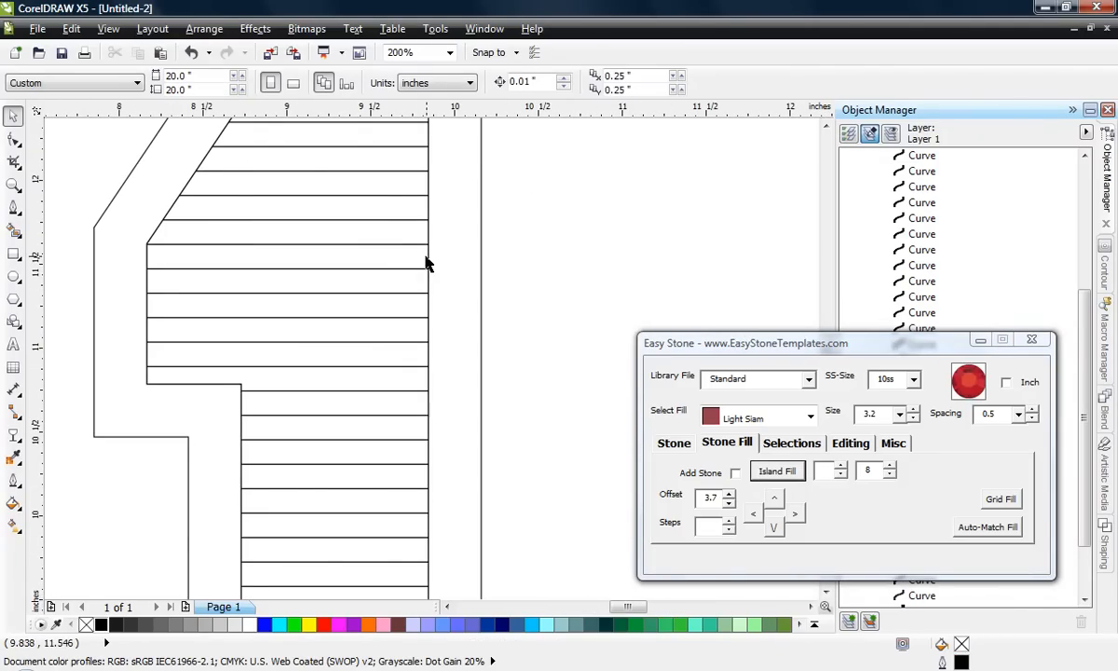
Delete the original inner outline of the 1 that borders the horizontal fill lines
{"action": "left_click", "coordinate": [425, 257]}
{"action": "key", "text": "Delete"}
{"action": "scroll", "coordinate": [337, 269], "scroll_direction": "down", "scroll_amount": 1}
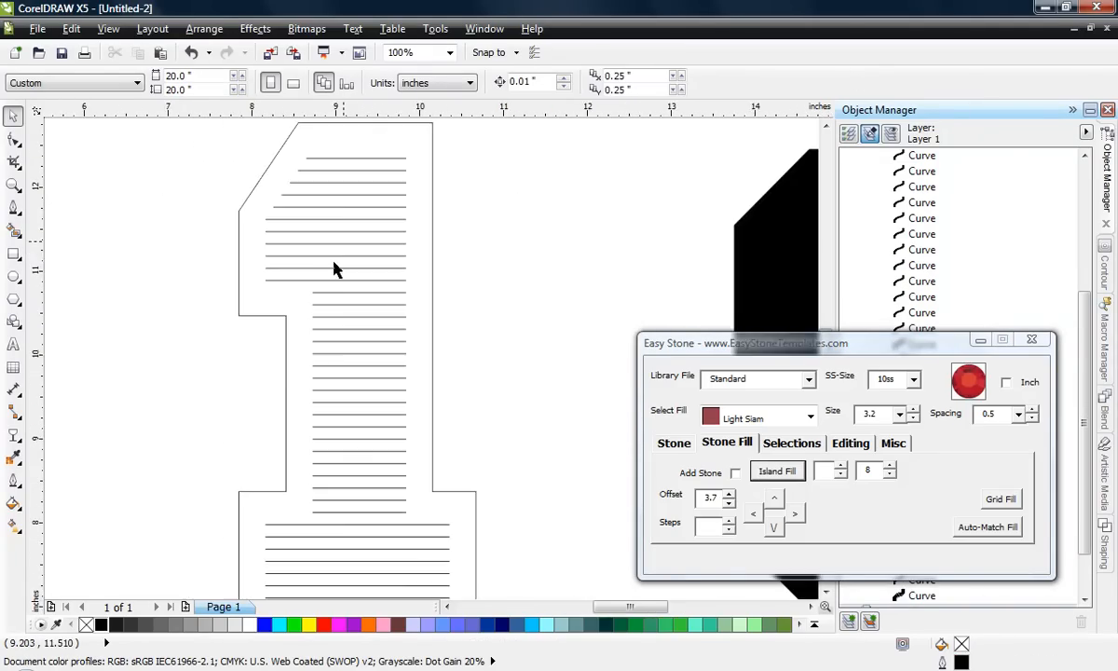
{"action": "scroll", "coordinate": [335, 269], "scroll_direction": "down", "scroll_amount": 1}
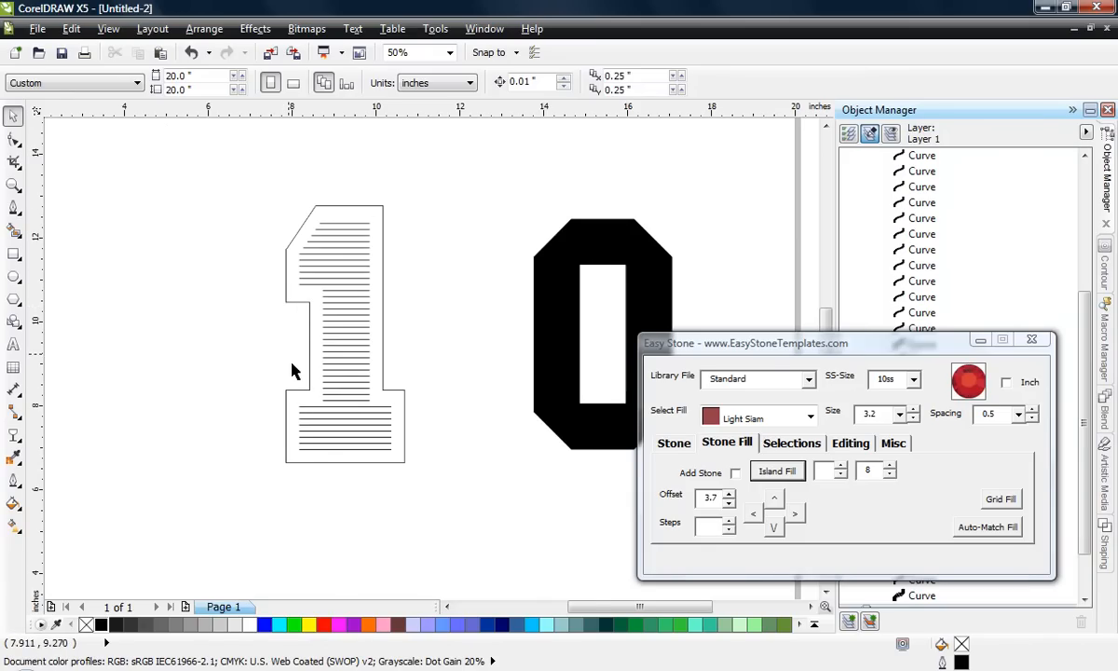
Select the shoulder nodes on both sides of the outer contour's base and move them slightly down towards the wide fill lines
{"action": "scroll", "coordinate": [292, 371], "scroll_direction": "up", "scroll_amount": 1}
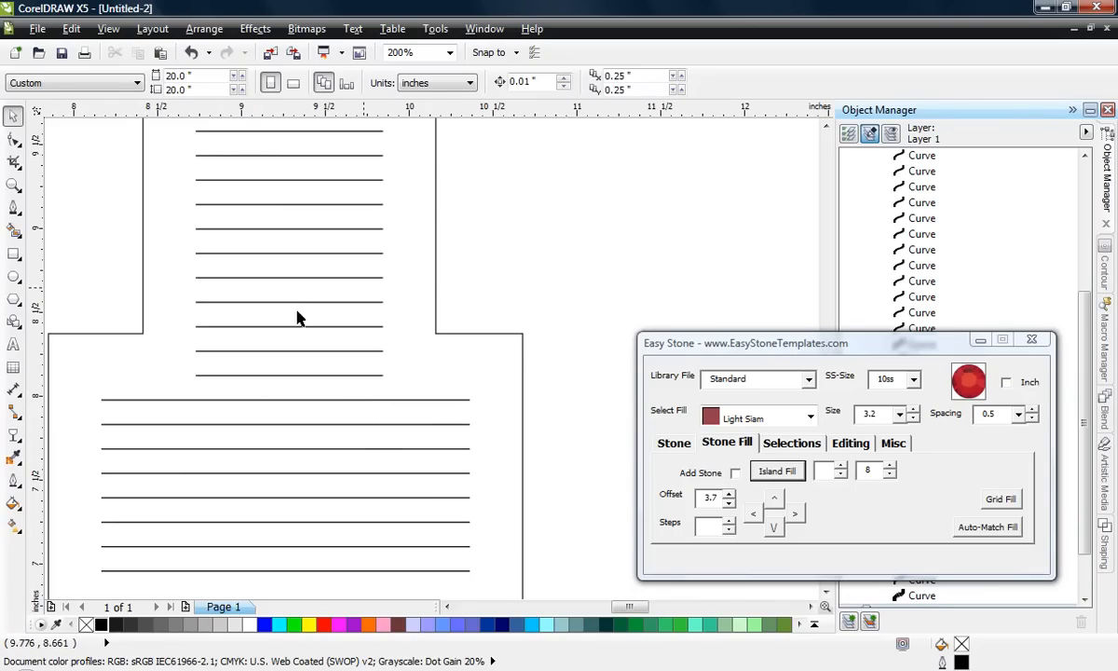
{"action": "left_click", "coordinate": [14, 138]}
{"action": "scroll", "coordinate": [140, 289], "scroll_direction": "down", "scroll_amount": 2}
{"action": "left_click", "coordinate": [85, 315]}
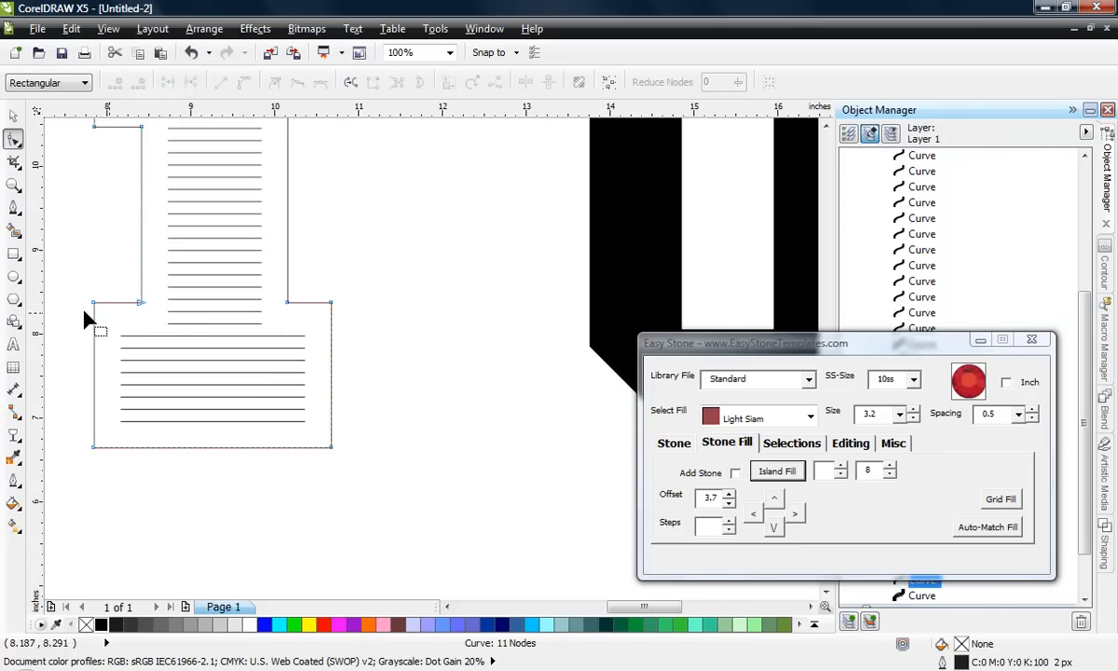
{"action": "left_click_drag", "start_coordinate": [82, 289], "coordinate": [151, 319]}
{"action": "scroll", "coordinate": [98, 317], "scroll_direction": "up", "scroll_amount": 2}
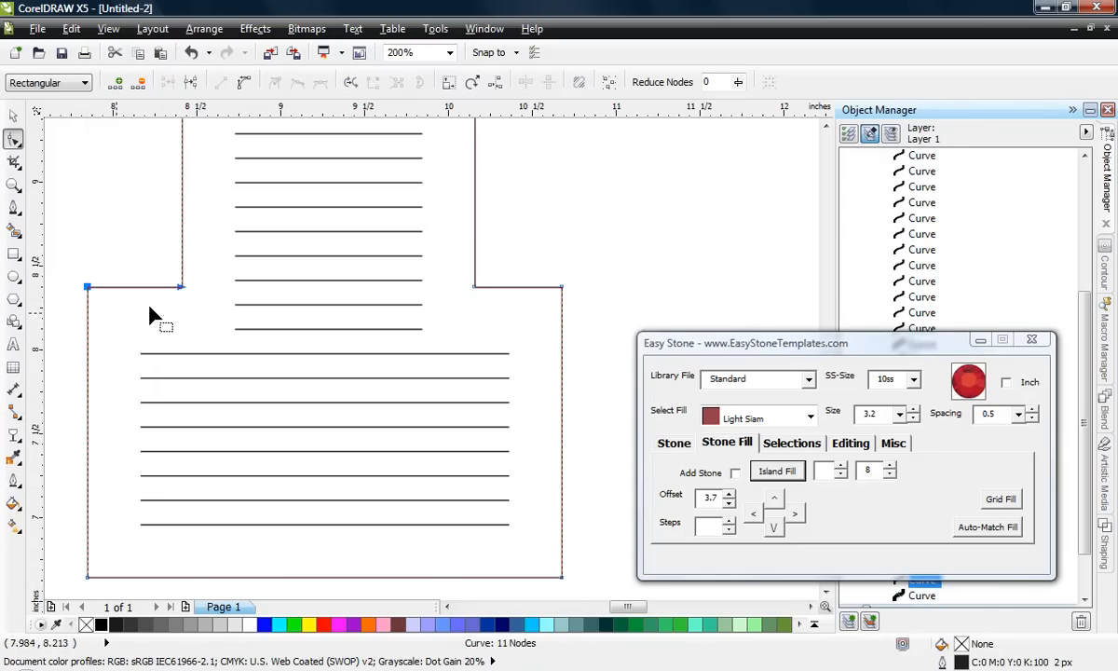
{"action": "left_click_drag", "start_coordinate": [598, 258], "coordinate": [497, 304]}
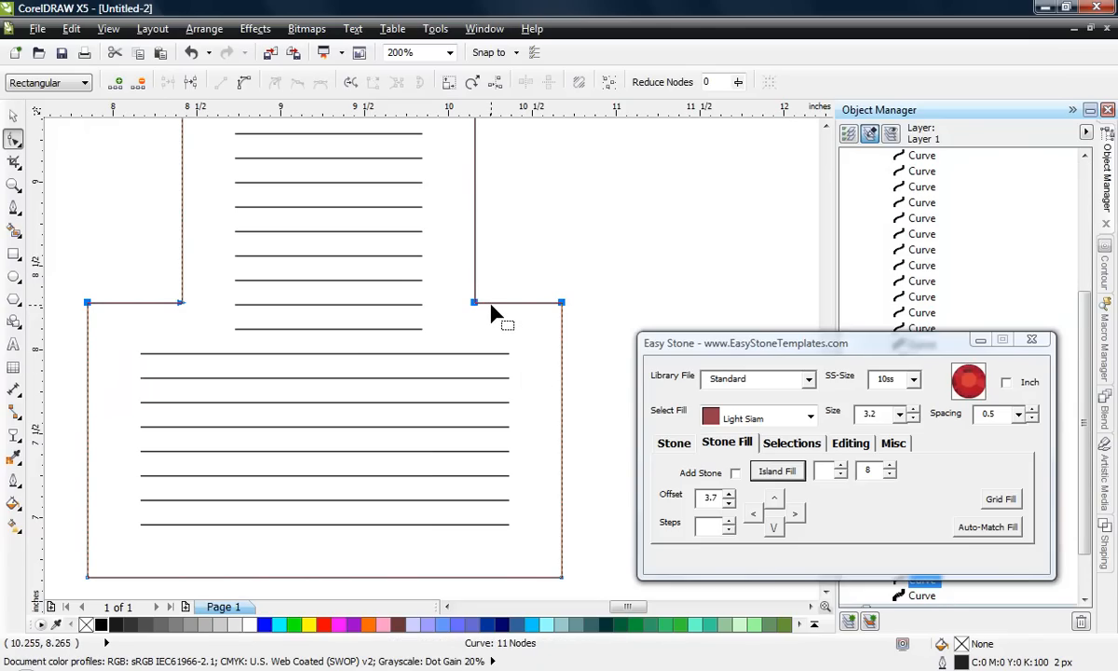
{"action": "left_click_drag", "start_coordinate": [491, 306], "coordinate": [491, 291]}
{"action": "scroll", "coordinate": [296, 578], "scroll_direction": "down", "scroll_amount": 1}
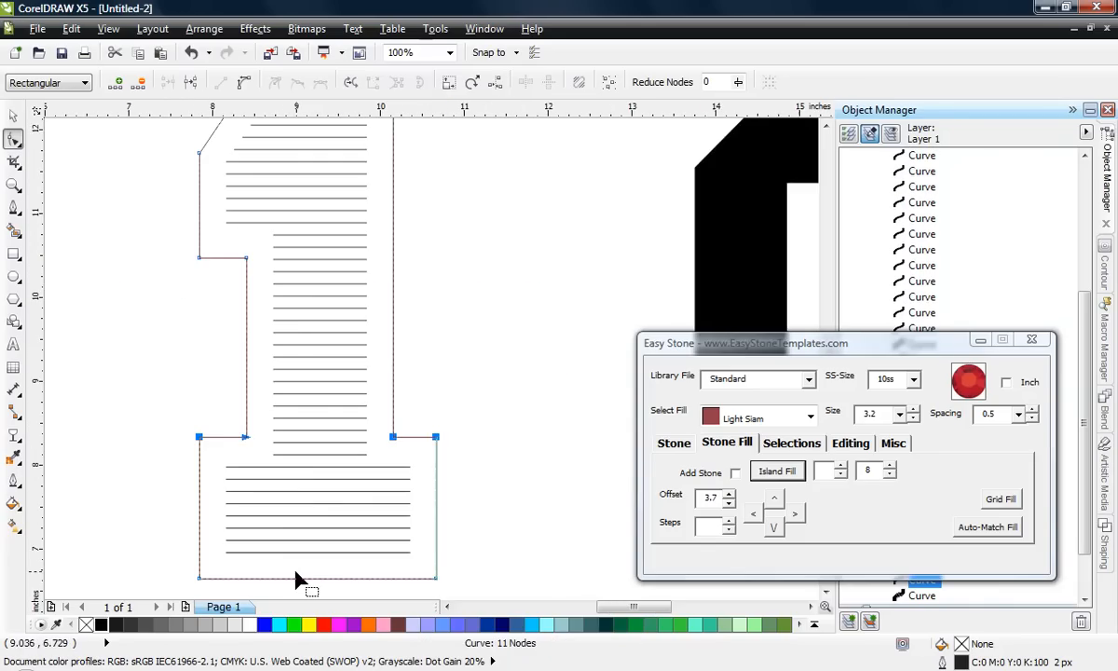
Move the two nodes on the underside of the 1's upper-left flag slightly up towards the fill lines
{"action": "scroll", "coordinate": [270, 466], "scroll_direction": "down", "scroll_amount": 1}
{"action": "scroll", "coordinate": [252, 372], "scroll_direction": "up", "scroll_amount": 2}
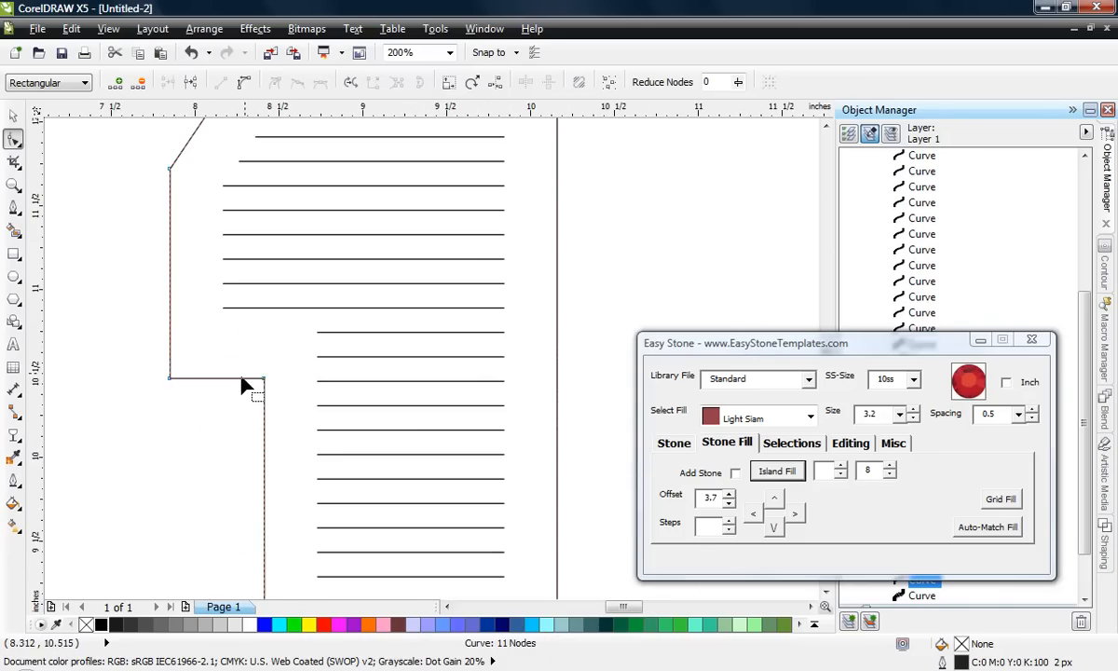
{"action": "left_click_drag", "start_coordinate": [132, 399], "coordinate": [238, 377]}
{"action": "left_click_drag", "start_coordinate": [207, 371], "coordinate": [202, 360]}
{"action": "scroll", "coordinate": [186, 416], "scroll_direction": "down", "scroll_amount": 1}
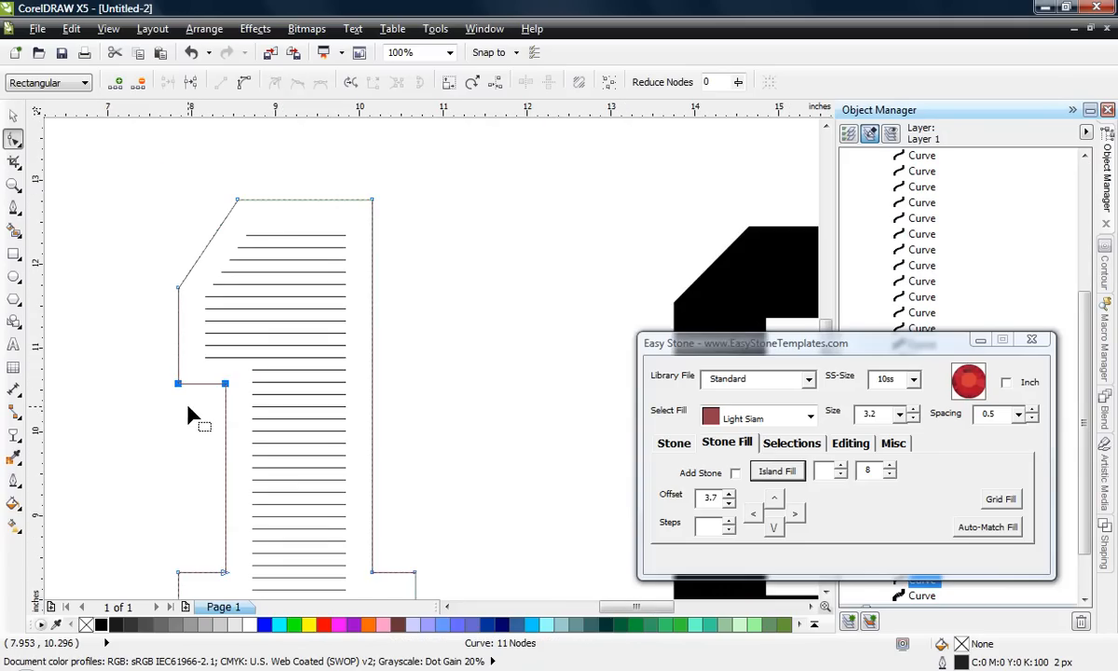
Move the two nodes of the contour's top edge down, closer to the uppermost fill line
{"action": "scroll", "coordinate": [237, 240], "scroll_direction": "up", "scroll_amount": 1}
{"action": "left_click_drag", "start_coordinate": [206, 140], "coordinate": [541, 192]}
{"action": "mouse_move", "coordinate": [368, 168]}
{"action": "left_mouse_down"}
{"action": "mouse_move", "coordinate": [360, 184]}
{"action": "mouse_move", "coordinate": [369, 185]}
{"action": "left_mouse_up"}
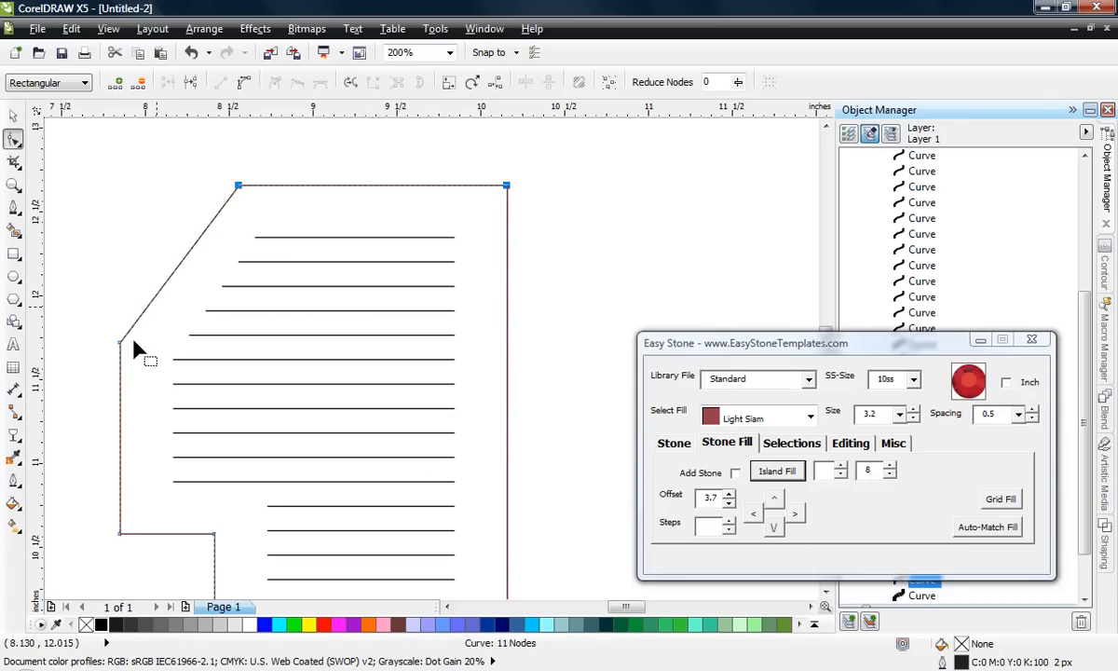
Move the contour's upper-left corner node about 0.1 inch to the left to adjust the diagonal edge, and deselect the contour
{"action": "left_click", "coordinate": [195, 216]}
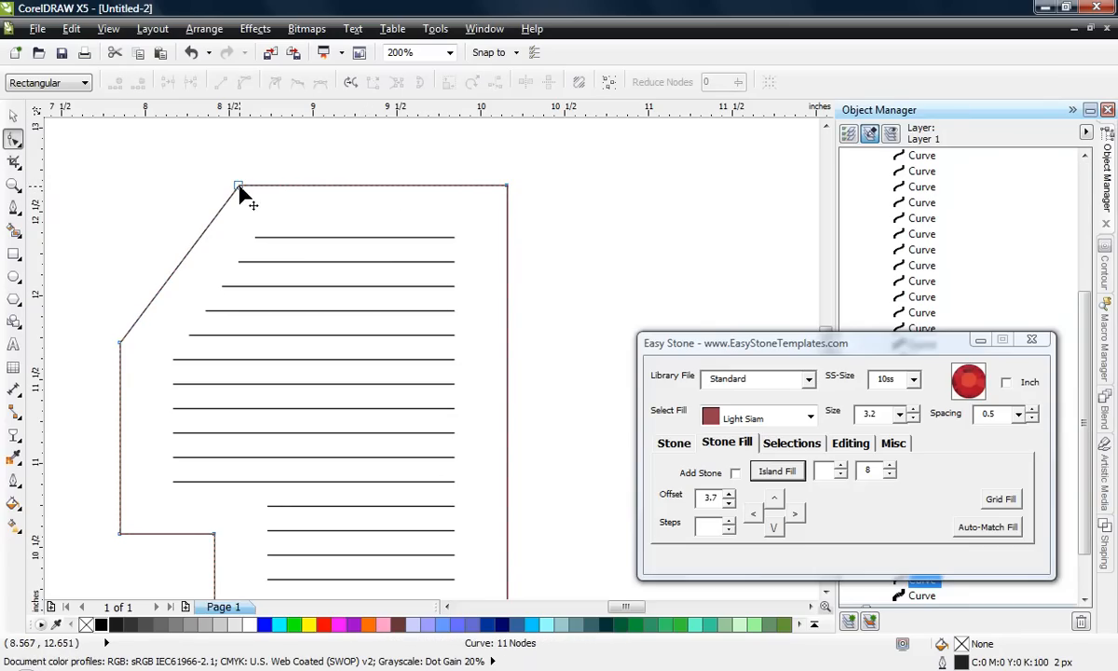
{"action": "left_click_drag", "start_coordinate": [239, 186], "coordinate": [223, 186]}
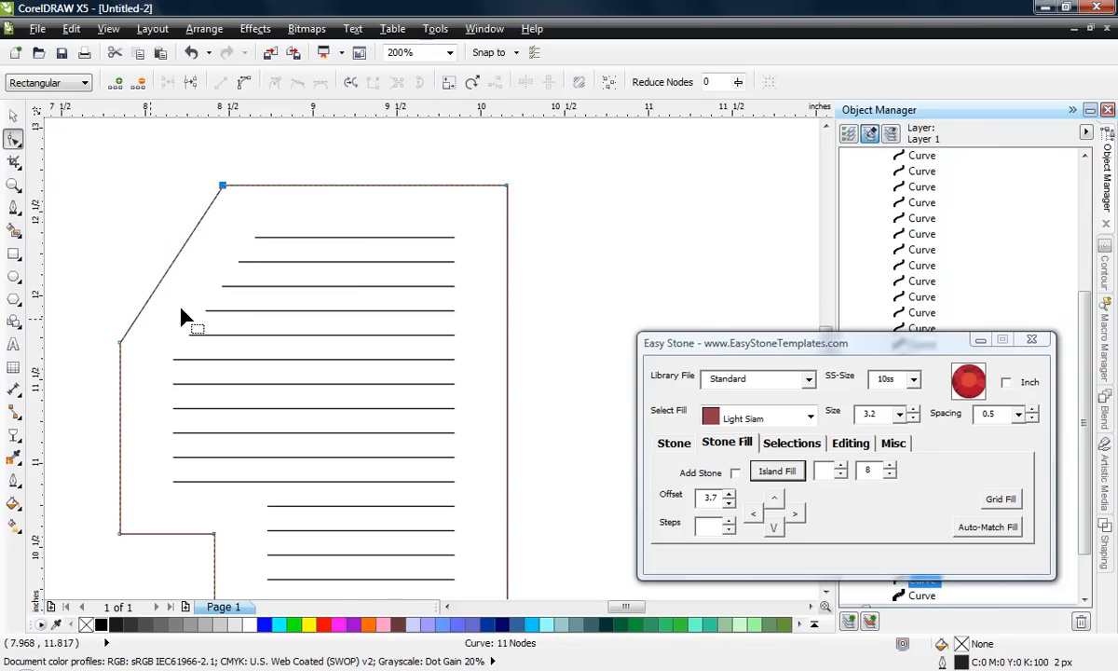
{"action": "scroll", "coordinate": [177, 318], "scroll_direction": "down", "scroll_amount": 2}
{"action": "scroll", "coordinate": [157, 321], "scroll_direction": "up", "scroll_amount": 2}
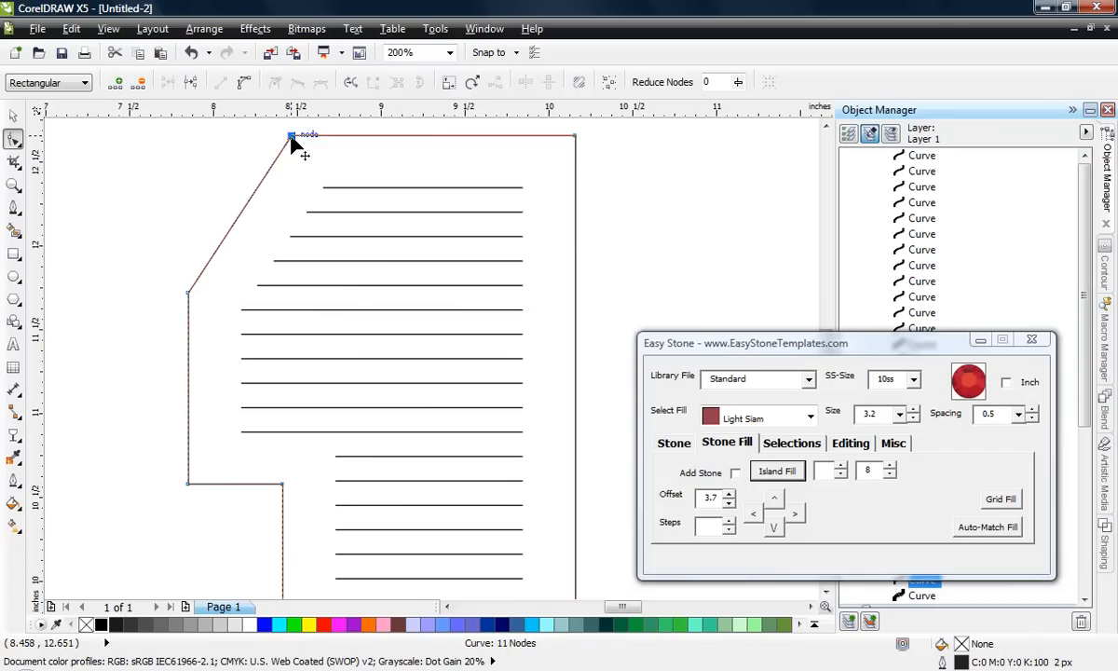
{"action": "left_click", "coordinate": [13, 116]}
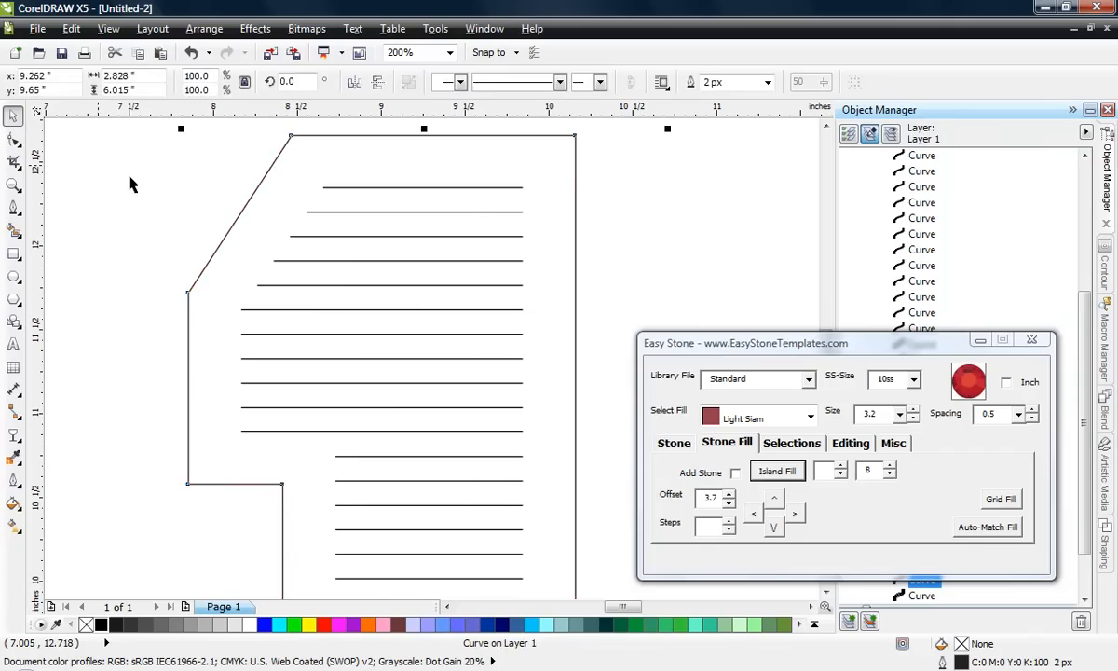
{"action": "left_click", "coordinate": [220, 229]}
{"action": "scroll", "coordinate": [244, 244], "scroll_direction": "down", "scroll_amount": 3}
{"action": "scroll", "coordinate": [239, 277], "scroll_direction": "up", "scroll_amount": 1}
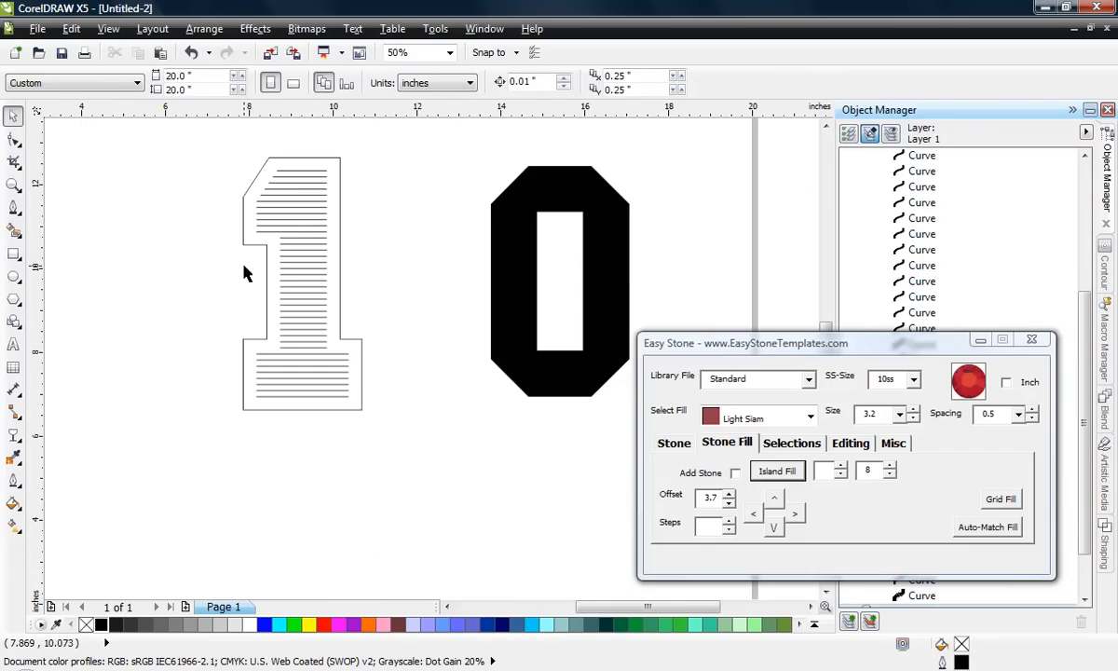
Add 10ss Crystal stones along all the horizontal lines inside the 1, with size 3.2 and spacing 0.5
{"action": "left_click", "coordinate": [759, 418]}
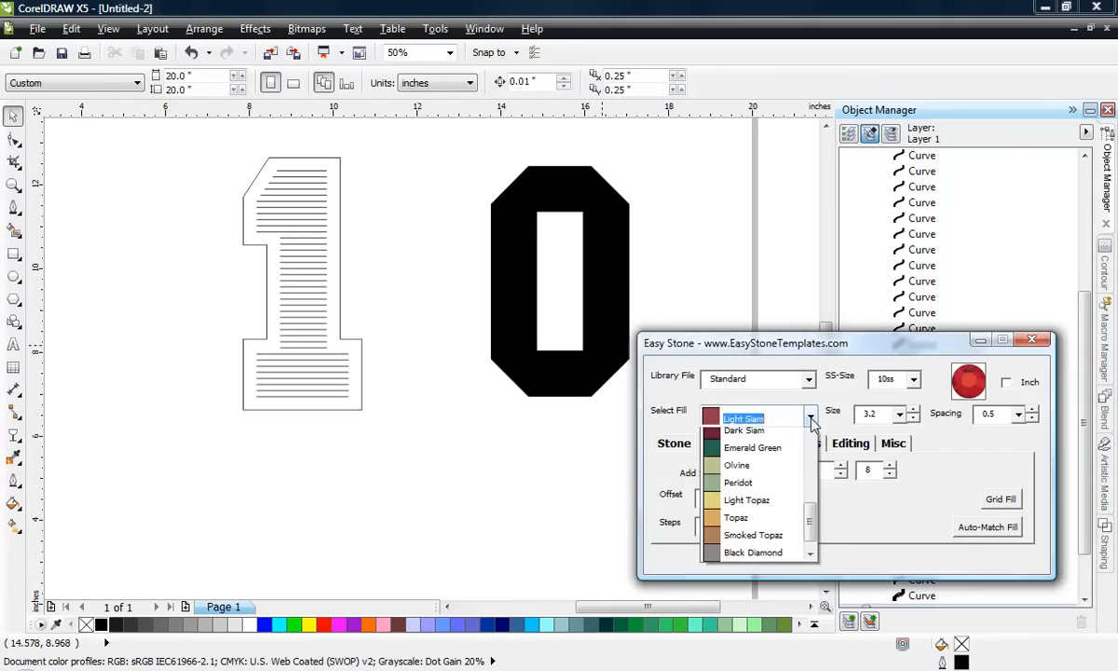
{"action": "left_click_drag", "start_coordinate": [808, 533], "coordinate": [807, 439]}
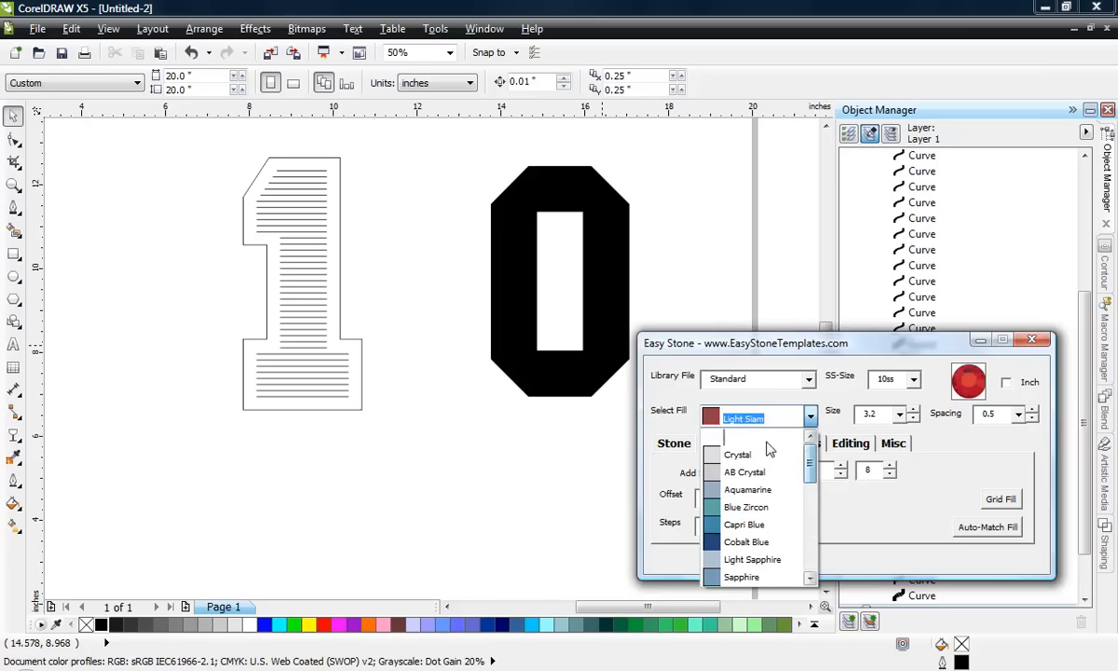
{"action": "left_click", "coordinate": [741, 456]}
{"action": "left_click_drag", "start_coordinate": [205, 170], "coordinate": [416, 319]}
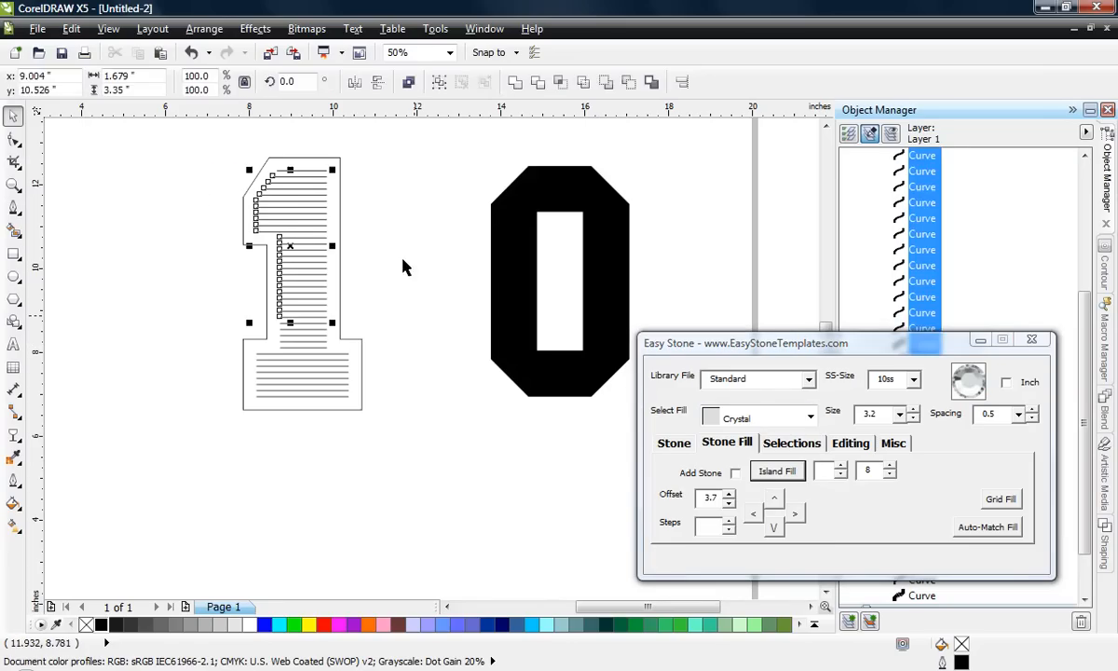
{"action": "left_click", "coordinate": [402, 260]}
{"action": "left_click_drag", "start_coordinate": [201, 162], "coordinate": [411, 408]}
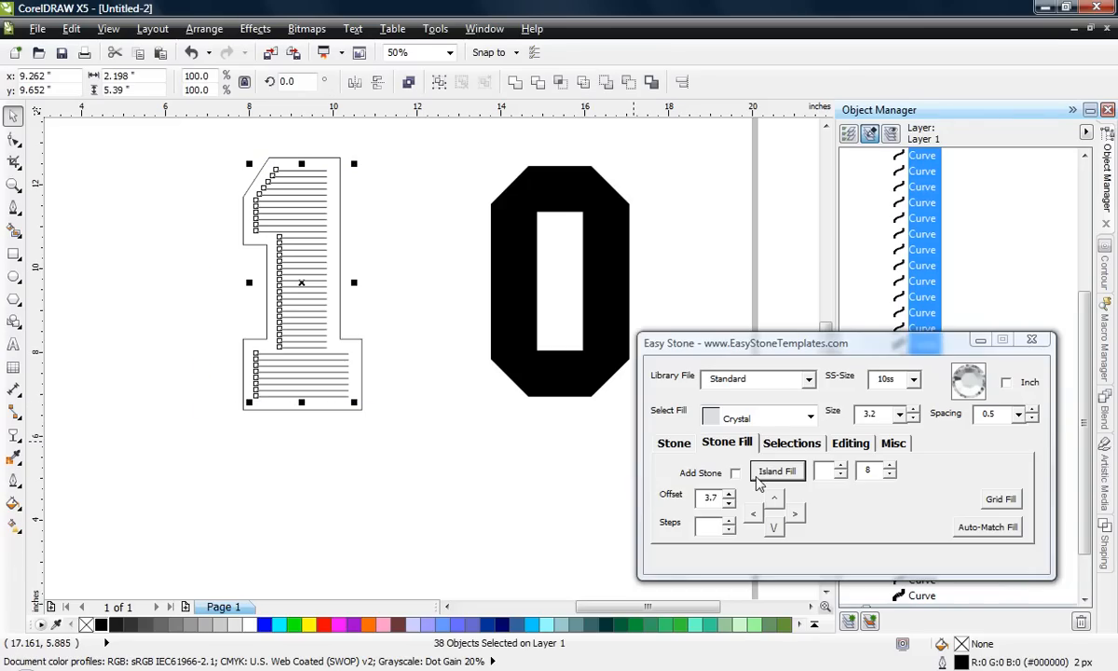
{"action": "left_click", "coordinate": [673, 445]}
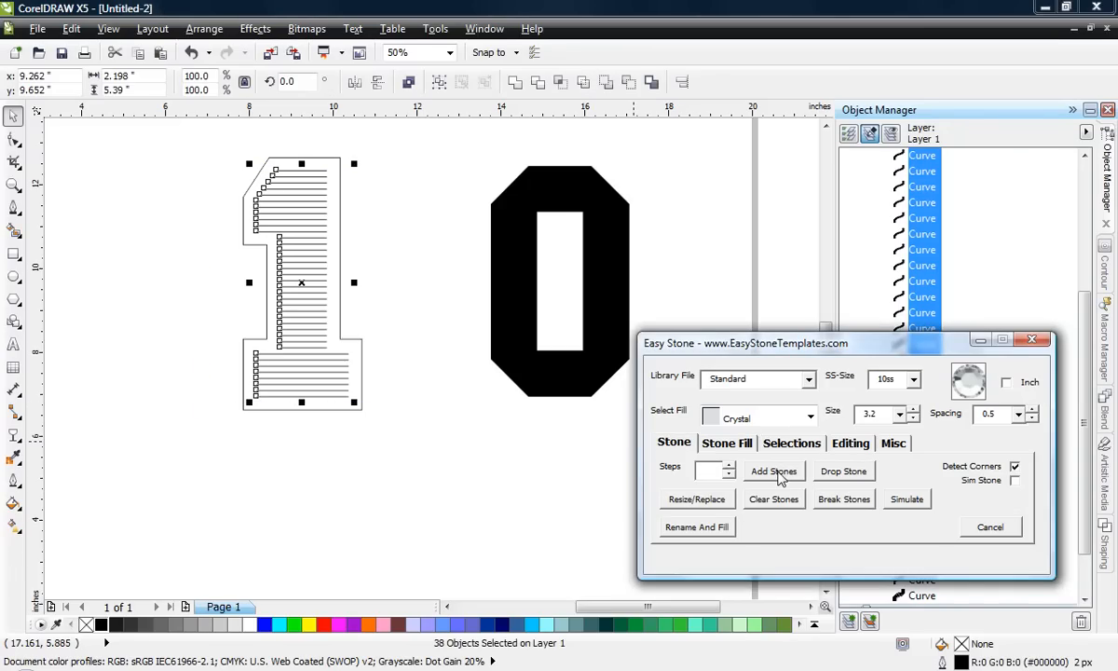
{"action": "left_click", "coordinate": [779, 473]}
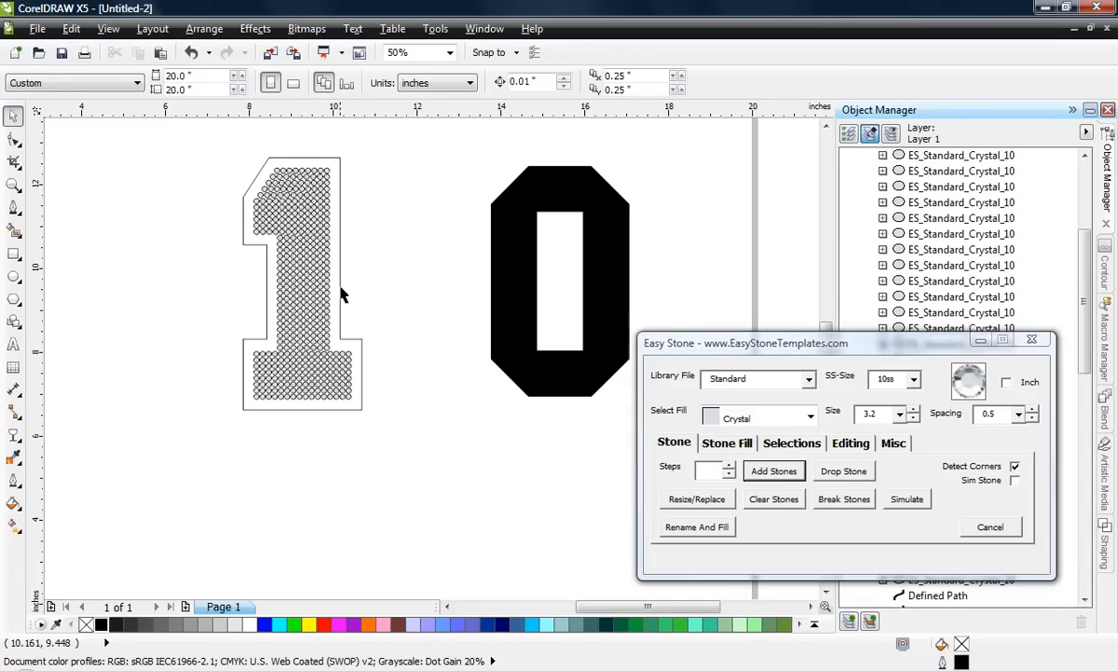
Add 10ss Light Siam stones along the outer contour of the 1 with corner detection on
{"action": "left_click", "coordinate": [341, 290]}
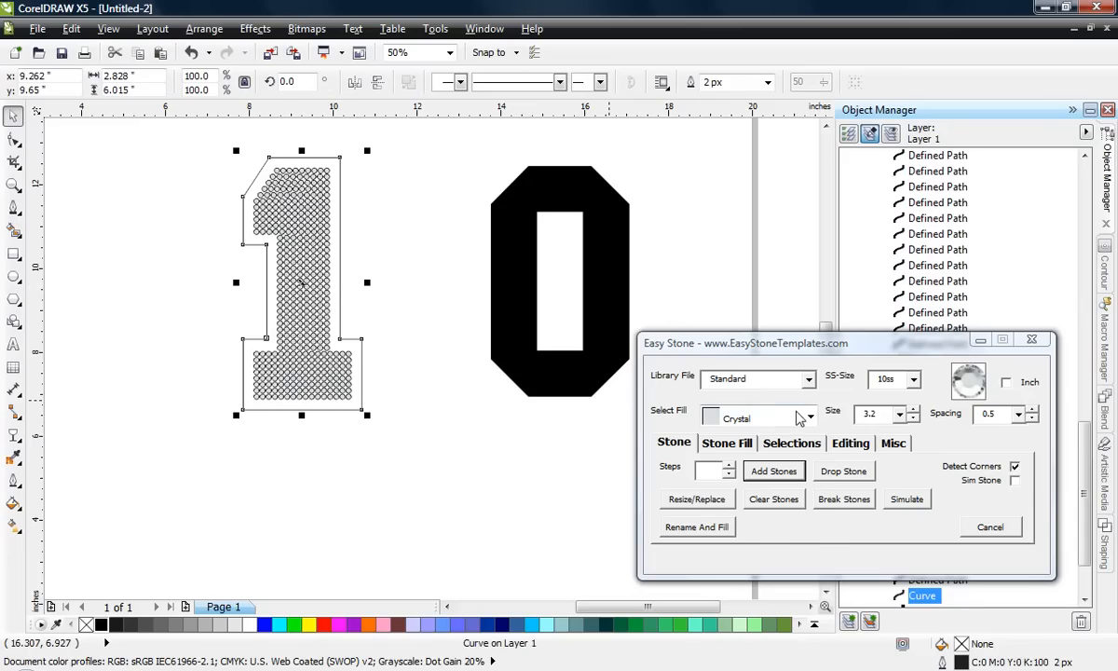
{"action": "left_click", "coordinate": [755, 416]}
{"action": "scroll", "coordinate": [766, 503], "scroll_direction": "down", "scroll_amount": 3}
{"action": "scroll", "coordinate": [767, 508], "scroll_direction": "down", "scroll_amount": 2}
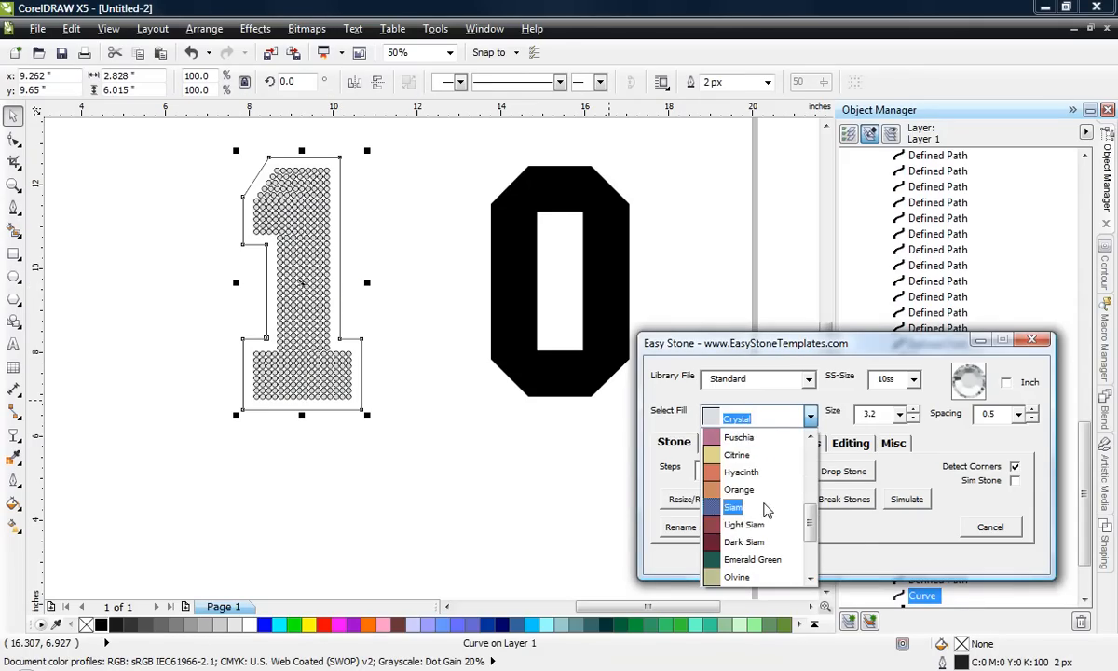
{"action": "left_click", "coordinate": [766, 527]}
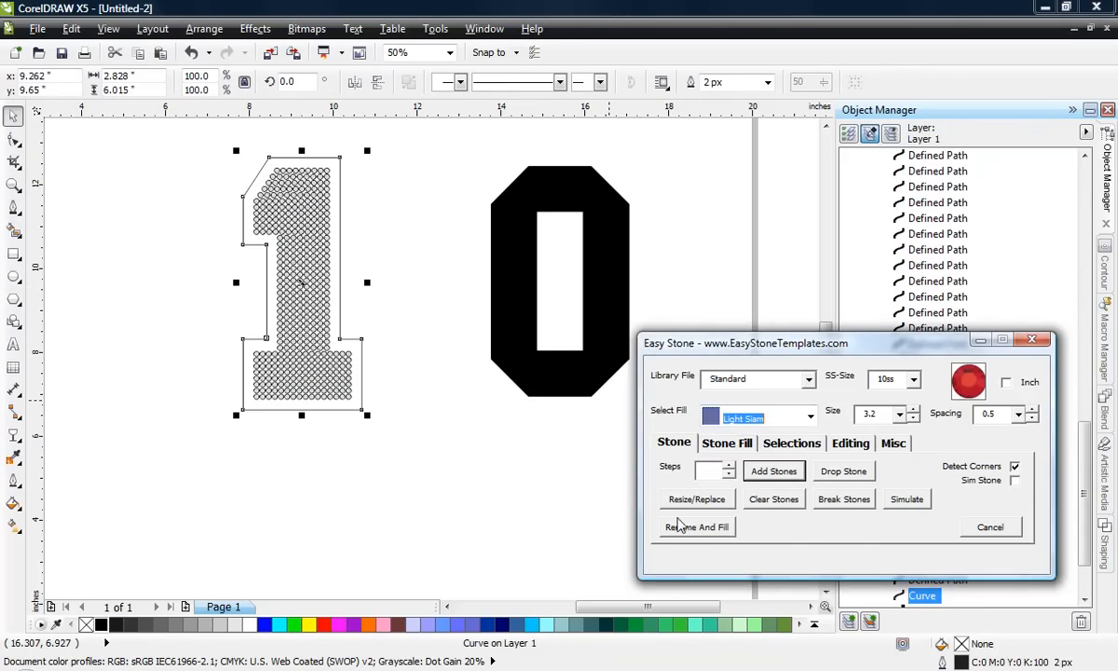
{"action": "left_click", "coordinate": [771, 471]}
Examine the placement of the Light Siam stones along the contour, at the base corners and where the diagonal meets the vertical edge
{"action": "scroll", "coordinate": [367, 412], "scroll_direction": "up", "scroll_amount": 3}
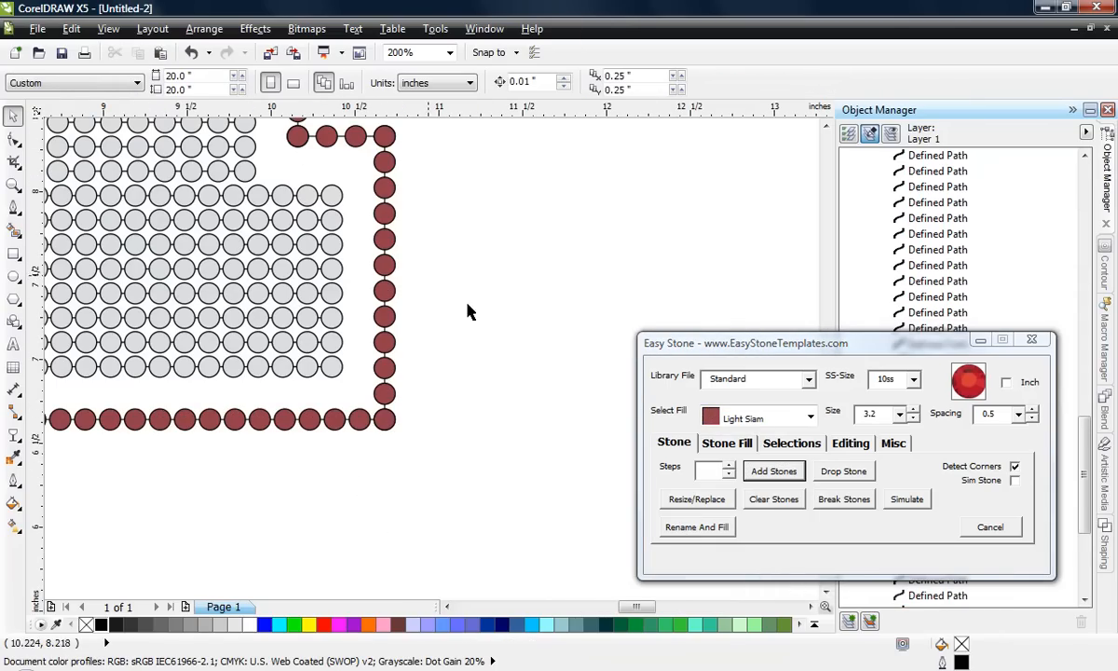
{"action": "scroll", "coordinate": [469, 313], "scroll_direction": "down", "scroll_amount": 2}
{"action": "scroll", "coordinate": [244, 365], "scroll_direction": "up", "scroll_amount": 2}
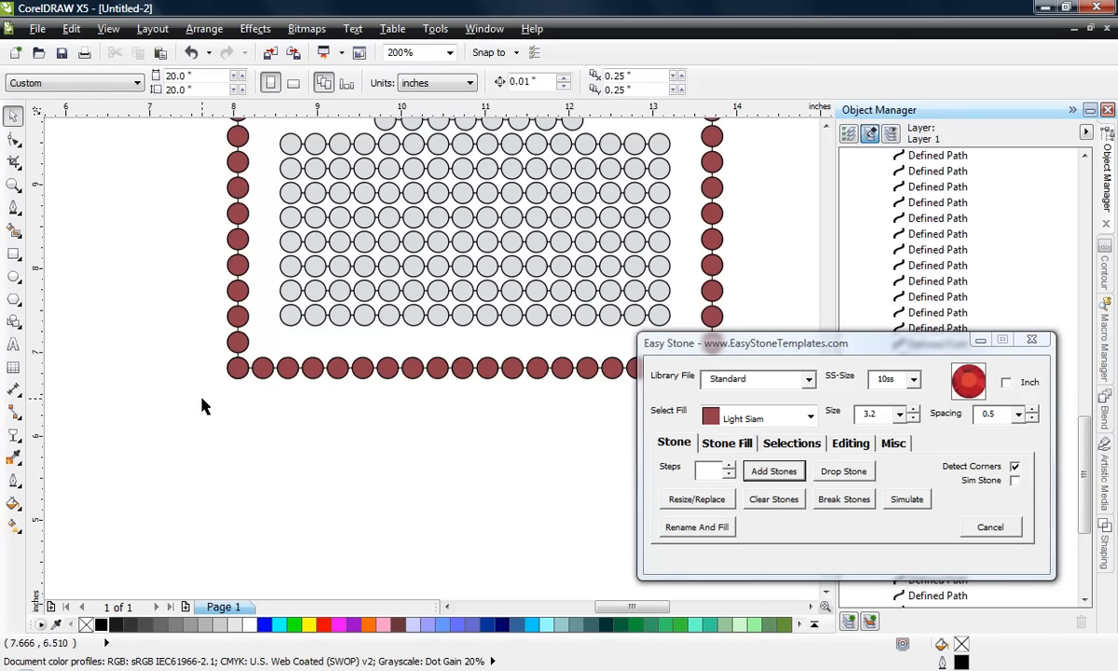
{"action": "scroll", "coordinate": [198, 392], "scroll_direction": "down", "scroll_amount": 2}
{"action": "scroll", "coordinate": [217, 234], "scroll_direction": "up", "scroll_amount": 2}
{"action": "scroll", "coordinate": [197, 470], "scroll_direction": "down", "scroll_amount": 4}
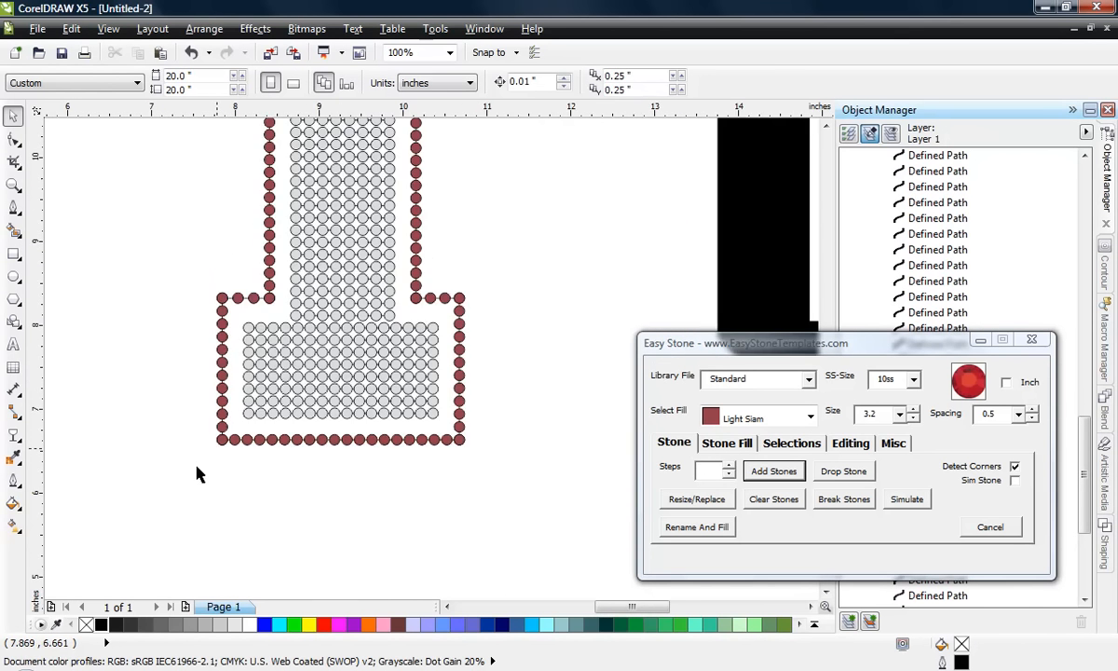
{"action": "scroll", "coordinate": [211, 308], "scroll_direction": "up", "scroll_amount": 2}
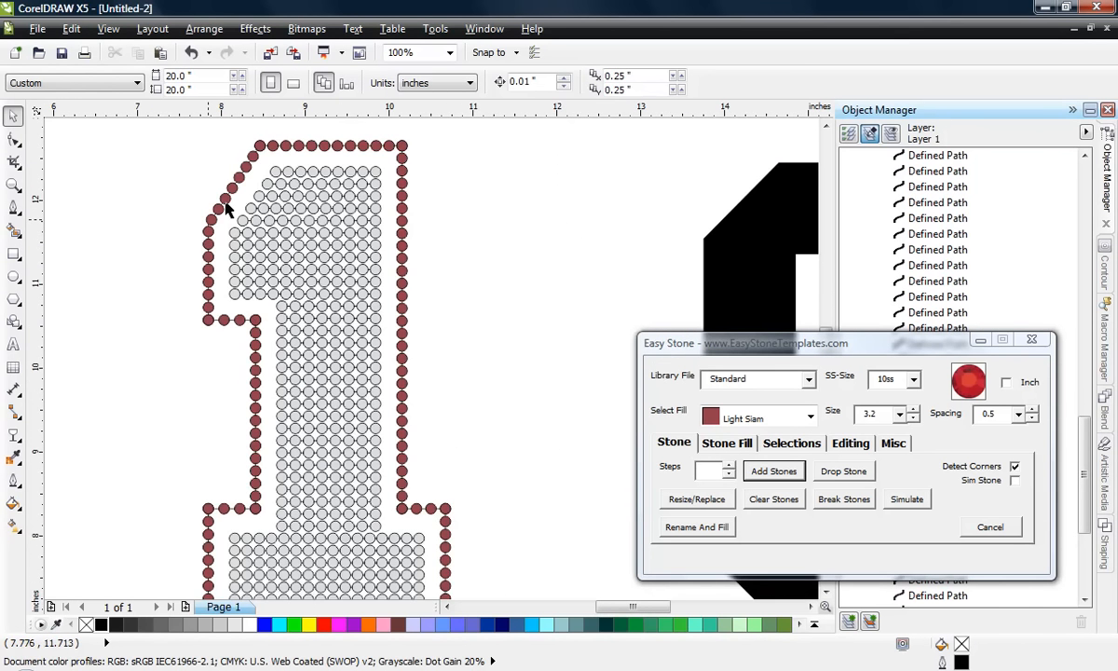
{"action": "scroll", "coordinate": [210, 236], "scroll_direction": "up", "scroll_amount": 2}
{"action": "scroll", "coordinate": [210, 236], "scroll_direction": "up", "scroll_amount": 2}
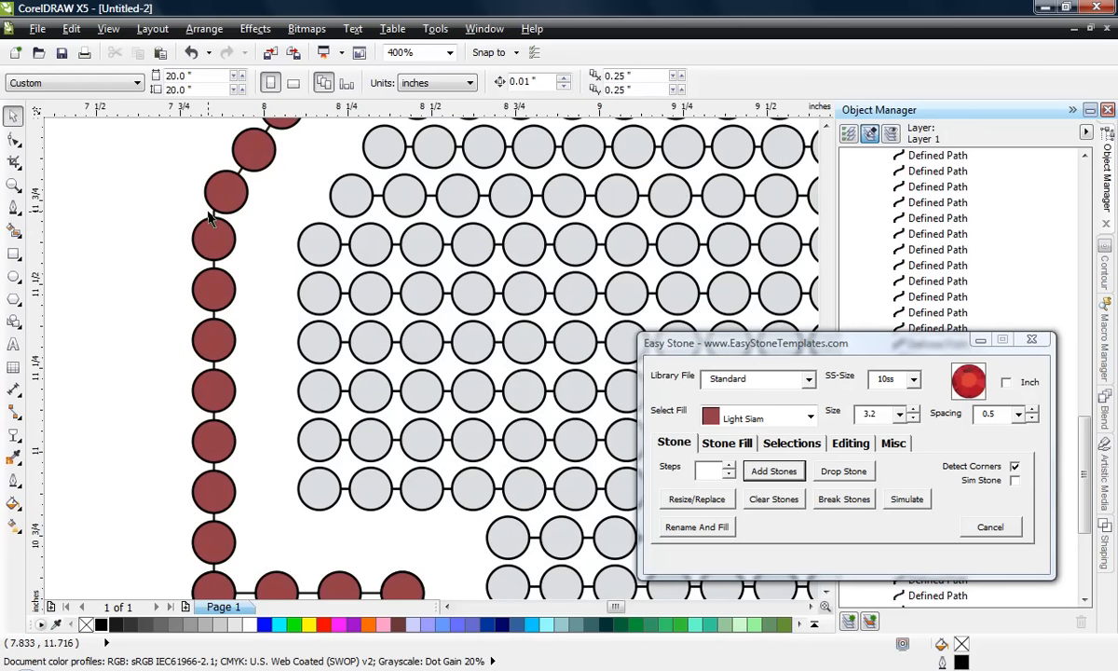
{"action": "scroll", "coordinate": [212, 219], "scroll_direction": "up", "scroll_amount": 2}
{"action": "left_click", "coordinate": [213, 216]}
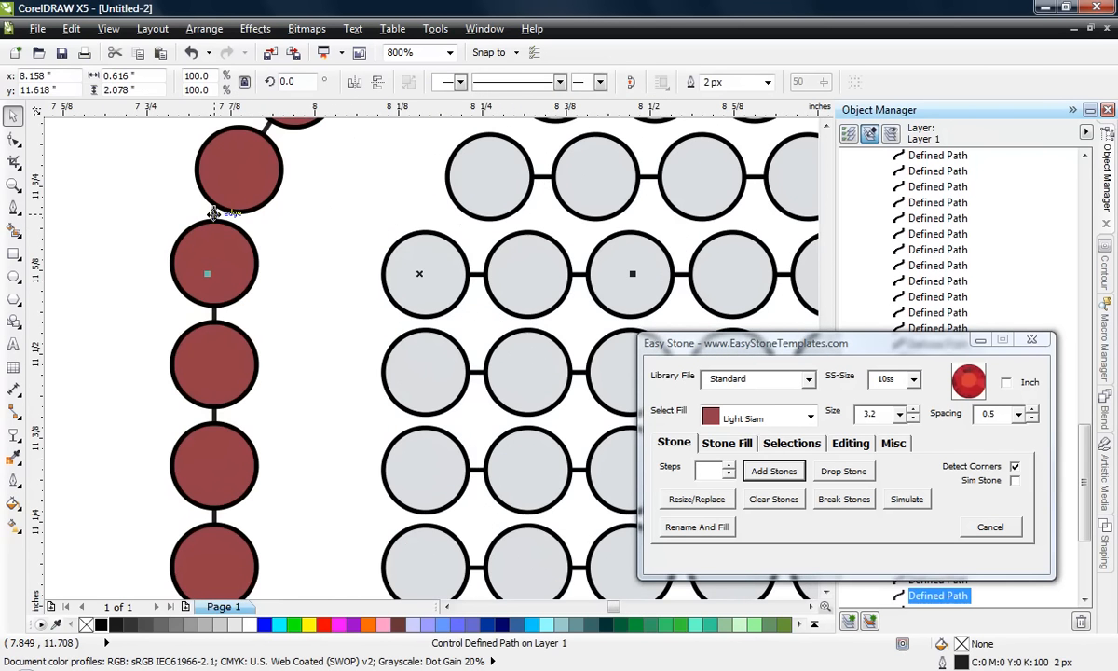
{"action": "scroll", "coordinate": [213, 216], "scroll_direction": "down", "scroll_amount": 1}
{"action": "left_click", "coordinate": [181, 253]}
{"action": "scroll", "coordinate": [375, 290], "scroll_direction": "down", "scroll_amount": 1}
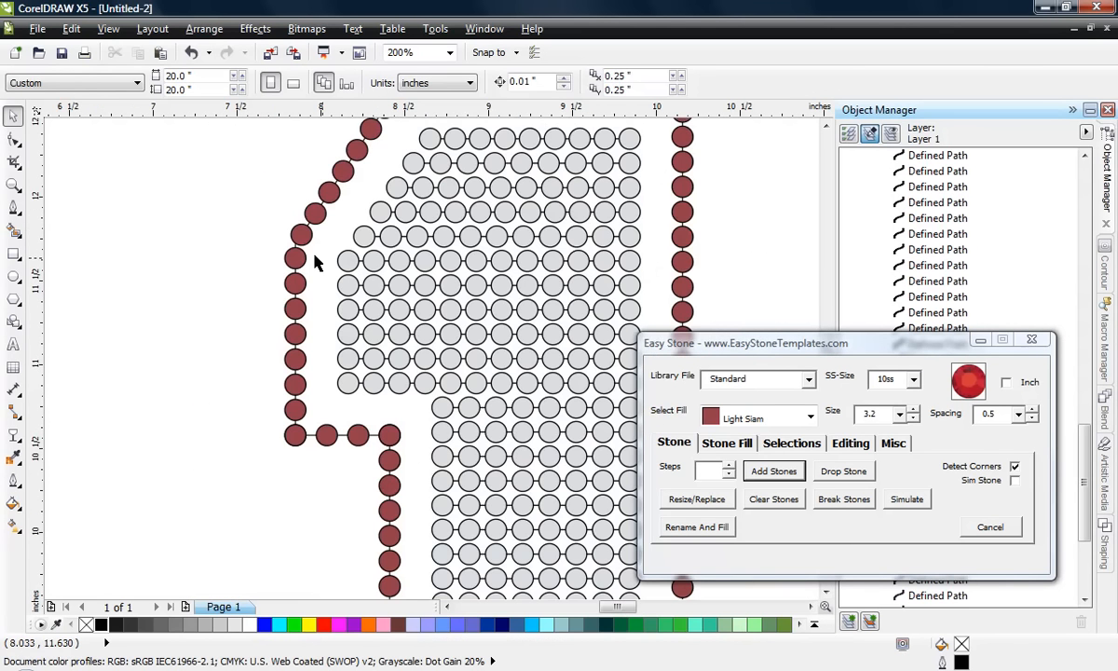
Move the left-hand group of contour stones aside, switch the display to Wireframe to check the corner intersection, and undo the move
{"action": "left_click", "coordinate": [280, 244]}
{"action": "left_click_drag", "start_coordinate": [279, 244], "coordinate": [210, 244]}
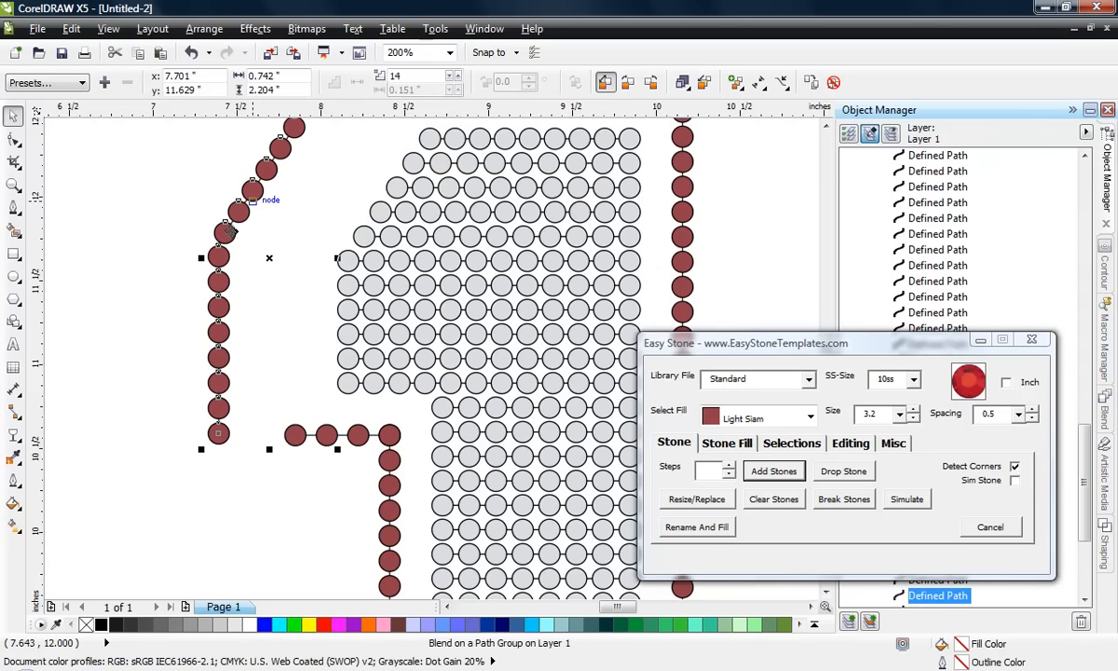
{"action": "scroll", "coordinate": [203, 242], "scroll_direction": "up", "scroll_amount": 1}
{"action": "left_click", "coordinate": [109, 29]}
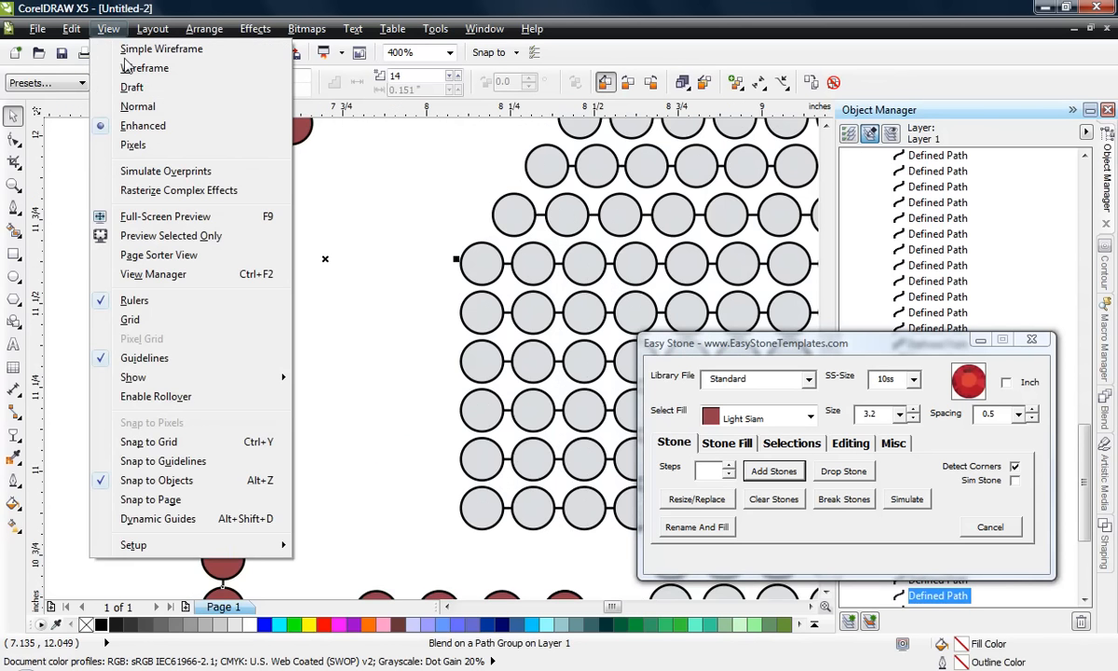
{"action": "left_click", "coordinate": [93, 68]}
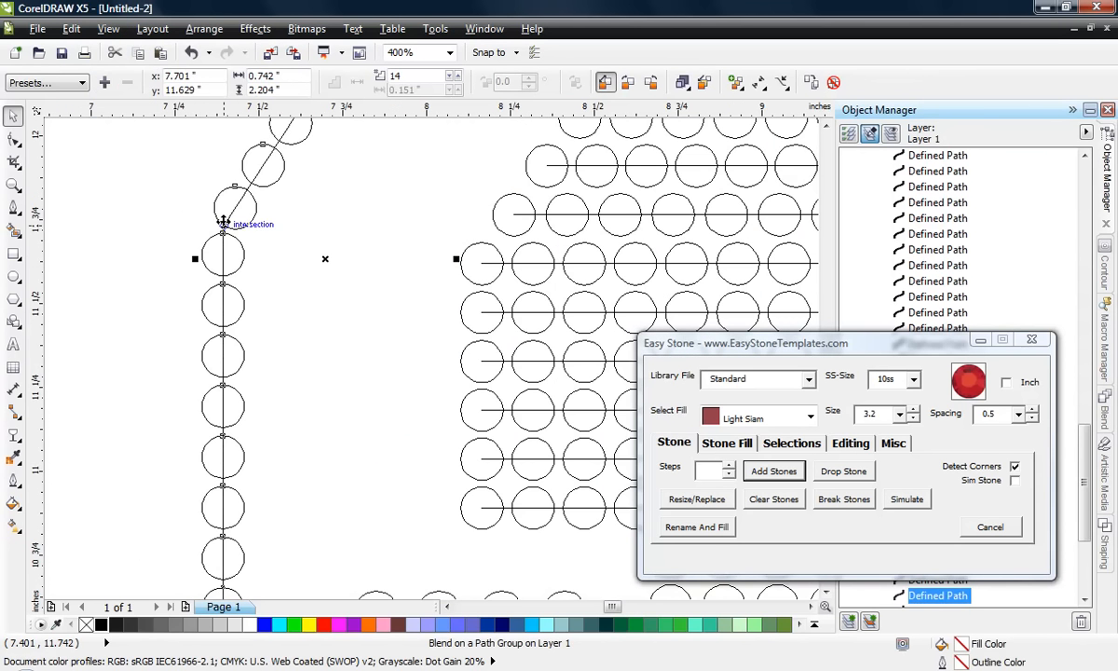
{"action": "key", "text": "ctrl+z"}
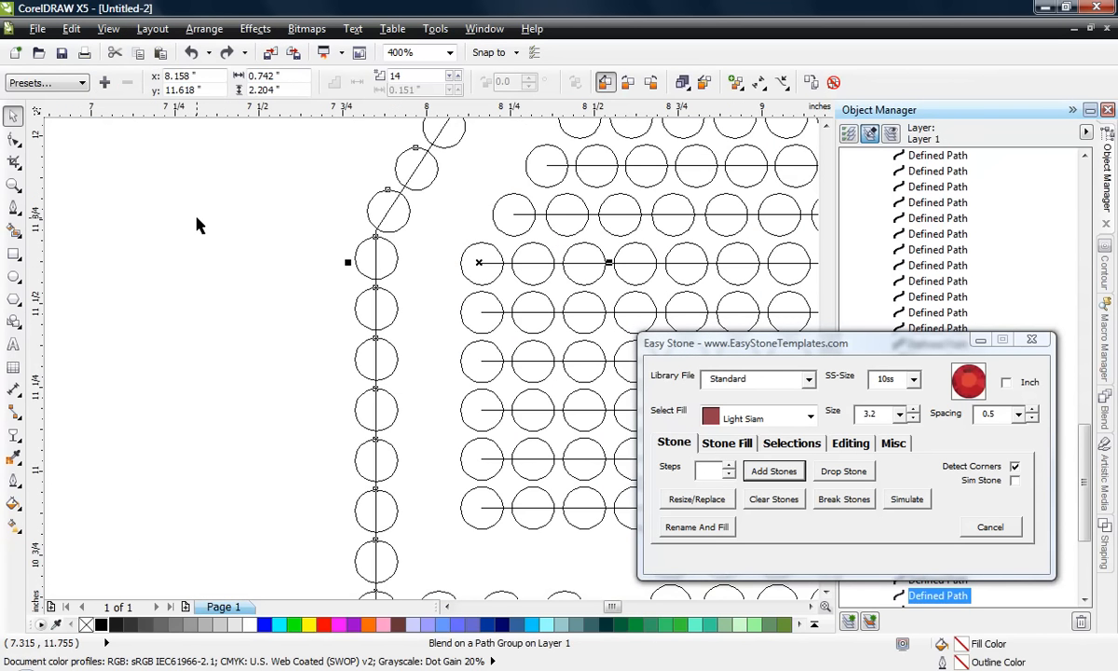
Clear the Light Siam stones from the contour segment formed by the upper-left diagonal and adjoining vertical edge of the 1
{"action": "scroll", "coordinate": [266, 274], "scroll_direction": "down", "scroll_amount": 1}
{"action": "scroll", "coordinate": [270, 415], "scroll_direction": "down", "scroll_amount": 1}
{"action": "left_click", "coordinate": [269, 426]}
{"action": "scroll", "coordinate": [322, 329], "scroll_direction": "up", "scroll_amount": 1}
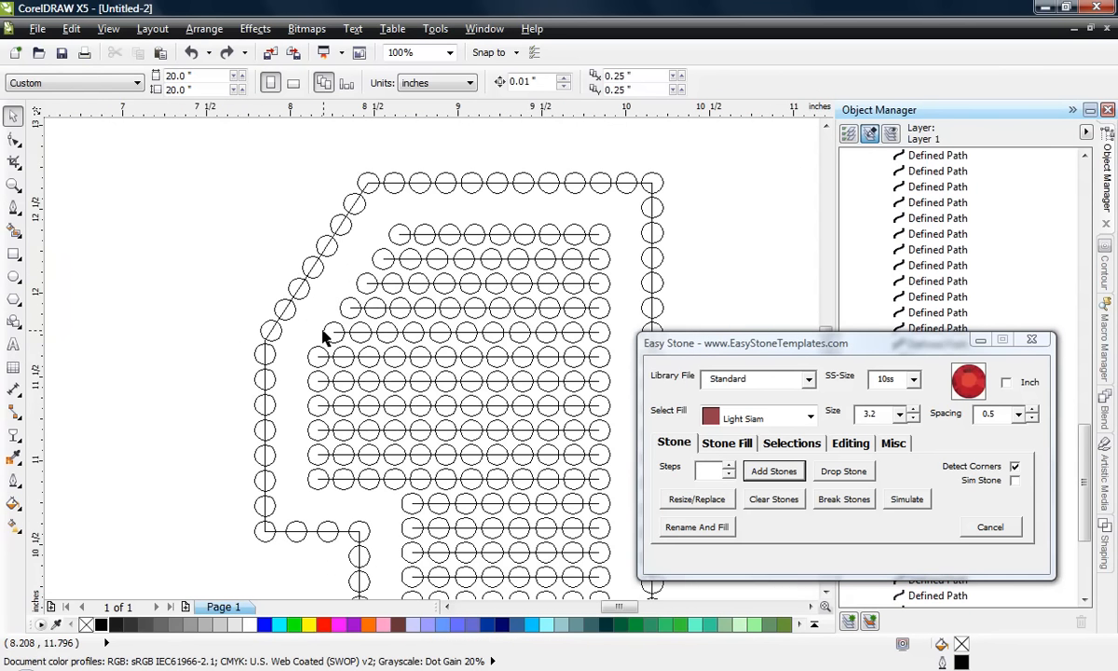
{"action": "left_click", "coordinate": [292, 319]}
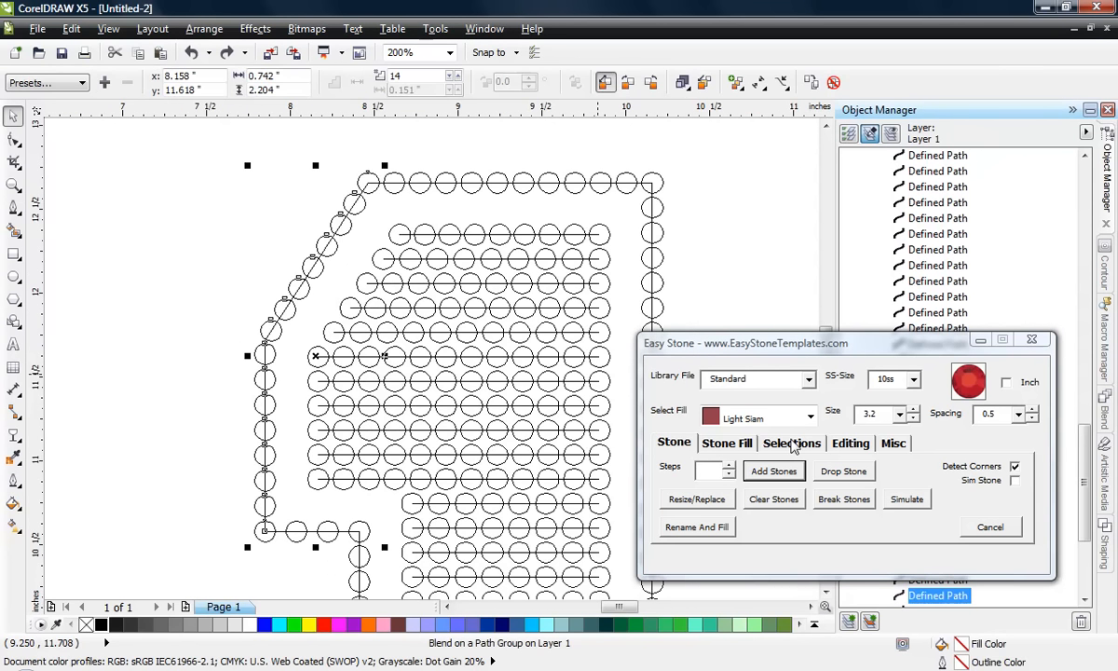
{"action": "left_click", "coordinate": [788, 501]}
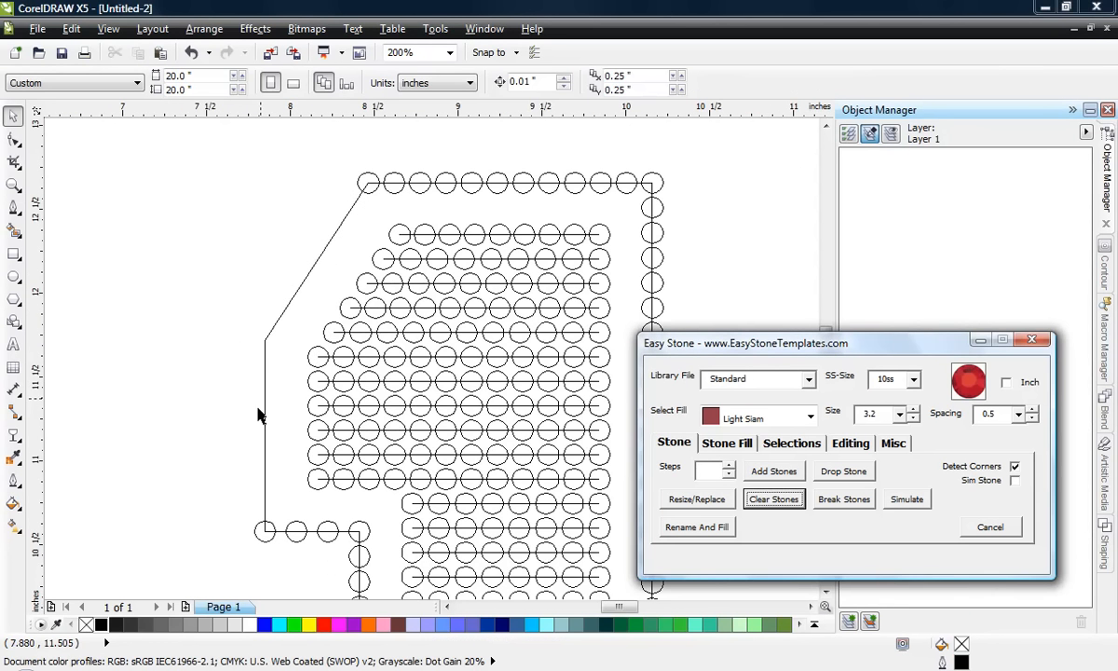
Break the cleared contour path at its middle corner node and add 10ss Light Siam stones to both resulting paths
{"action": "left_click", "coordinate": [266, 369]}
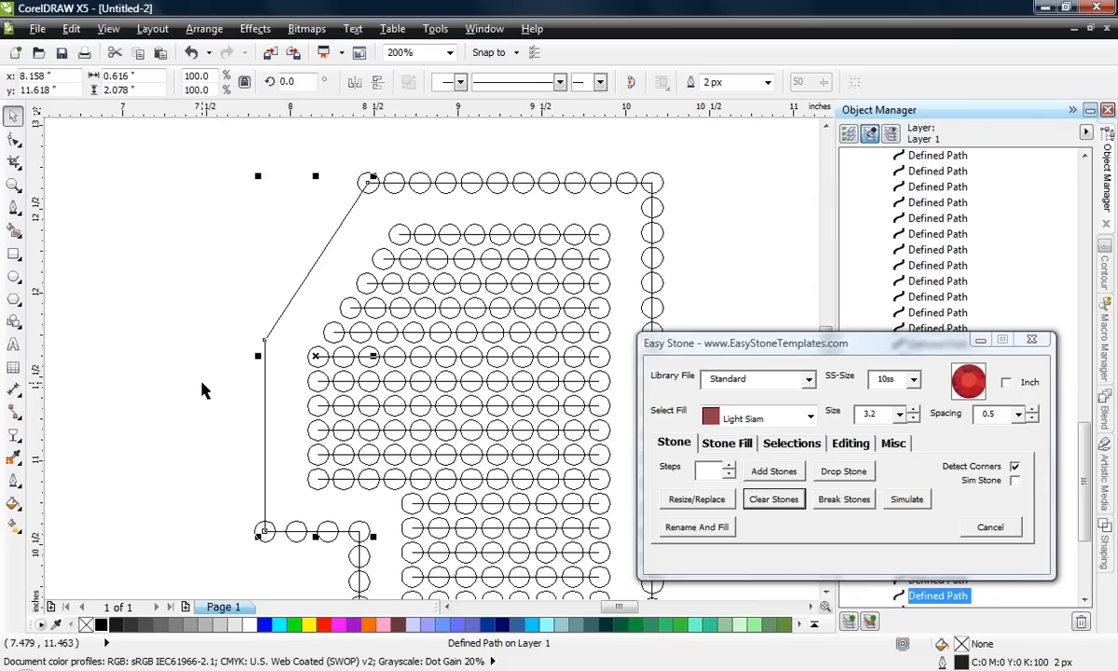
{"action": "left_click", "coordinate": [14, 137]}
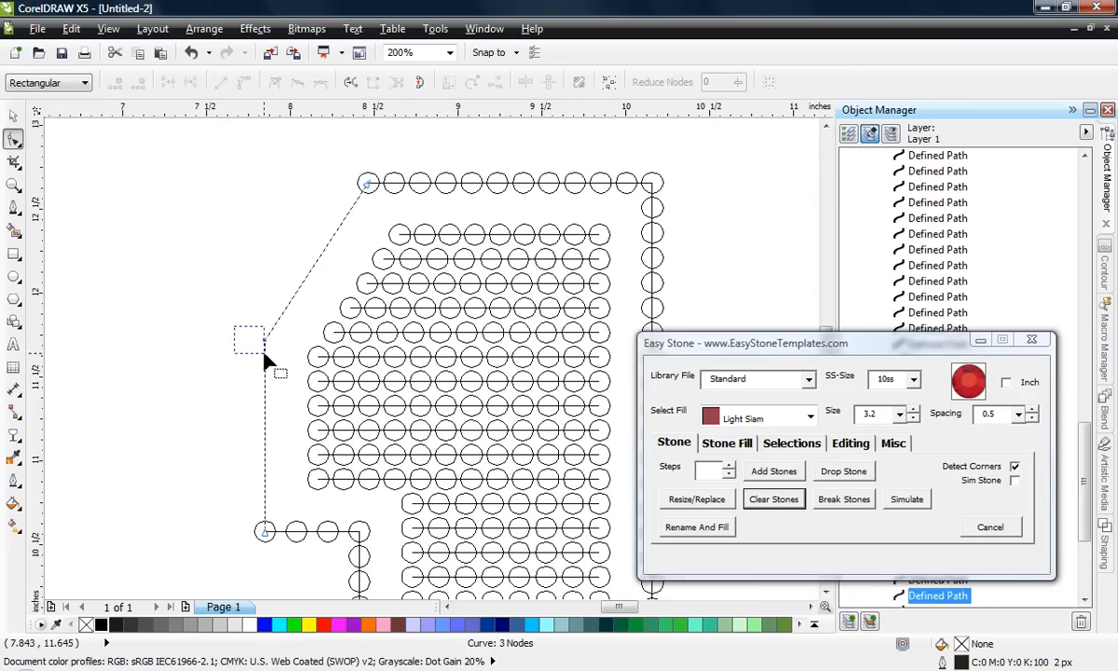
{"action": "left_click_drag", "start_coordinate": [266, 358], "coordinate": [267, 360]}
{"action": "left_click", "coordinate": [850, 442]}
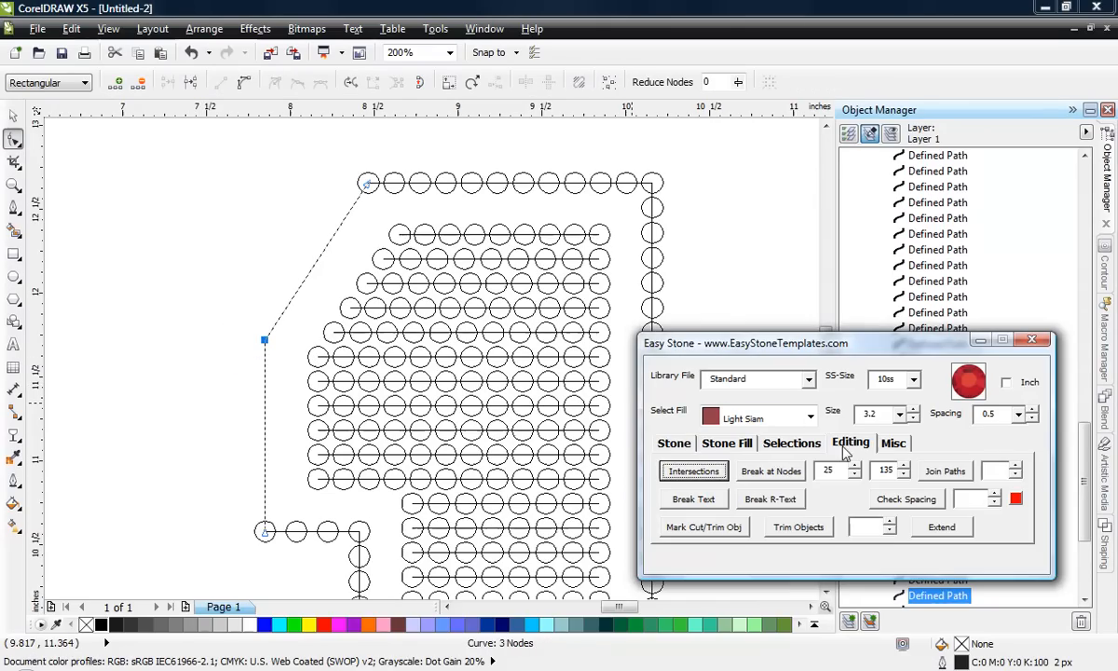
{"action": "left_click", "coordinate": [773, 471]}
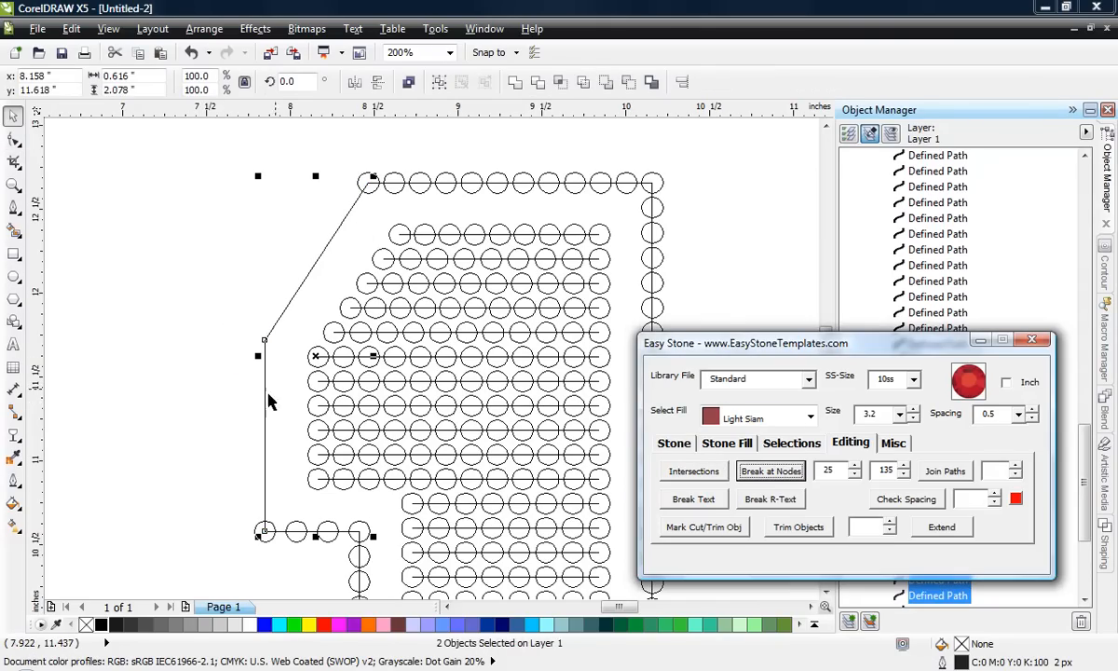
{"action": "left_click", "coordinate": [674, 445]}
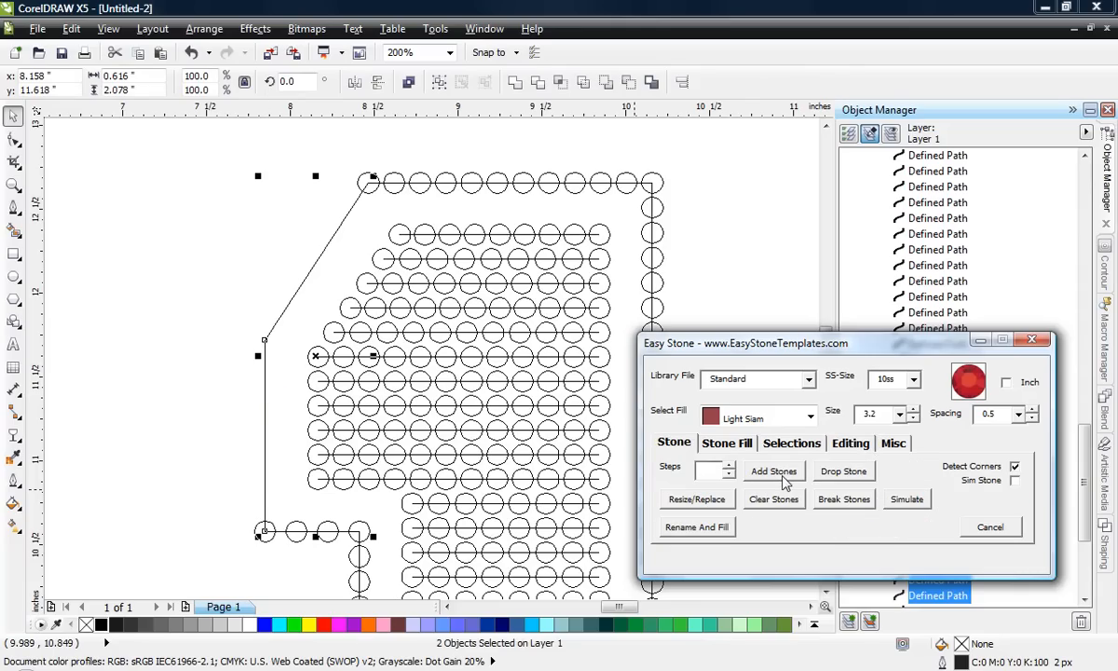
{"action": "left_click", "coordinate": [786, 480]}
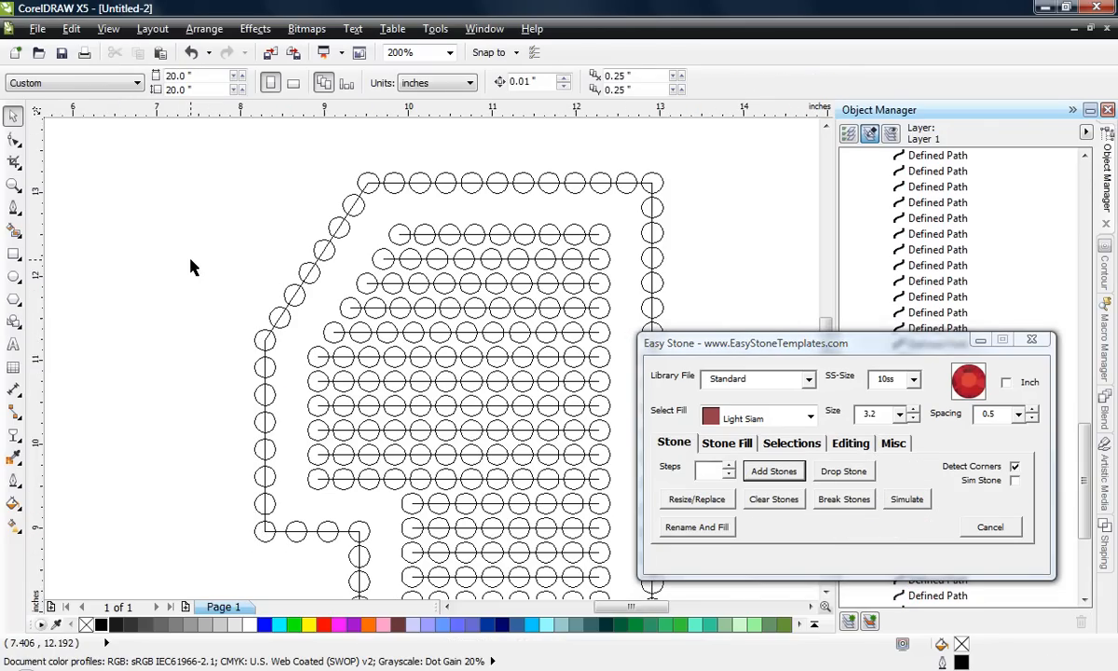
Switch the display to Enhanced and remove the outline colour from all the stones and paths of the 1
{"action": "scroll", "coordinate": [191, 267], "scroll_direction": "down", "scroll_amount": 1}
{"action": "left_click", "coordinate": [113, 32]}
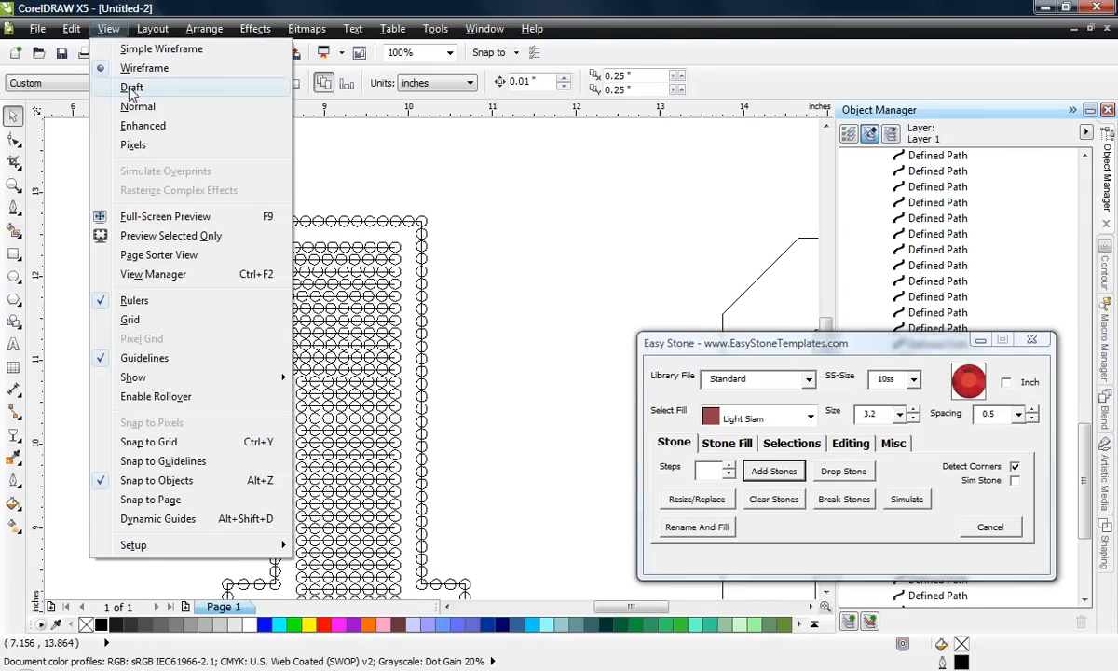
{"action": "left_click", "coordinate": [140, 125]}
{"action": "scroll", "coordinate": [331, 183], "scroll_direction": "down", "scroll_amount": 1}
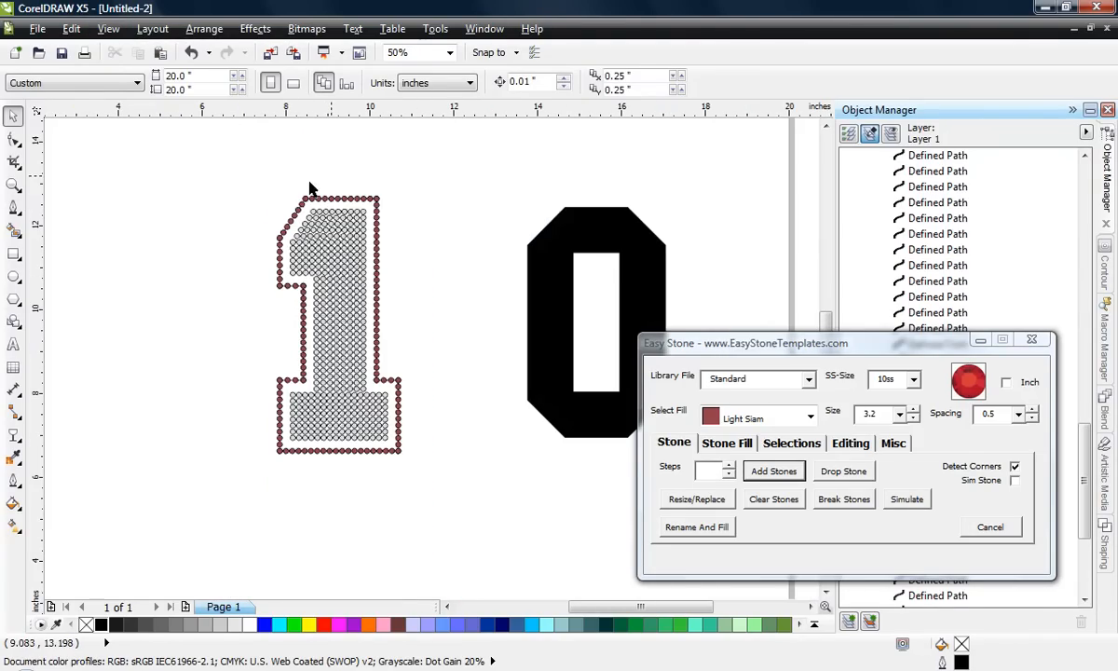
{"action": "left_click_drag", "start_coordinate": [240, 183], "coordinate": [431, 502]}
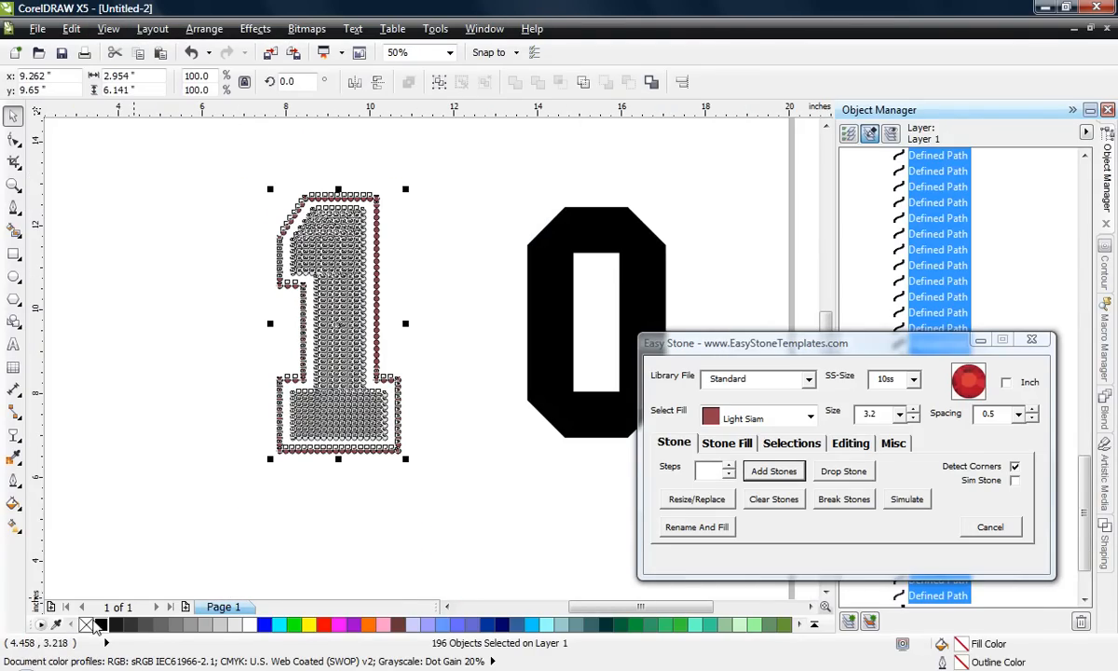
{"action": "left_click", "coordinate": [166, 502]}
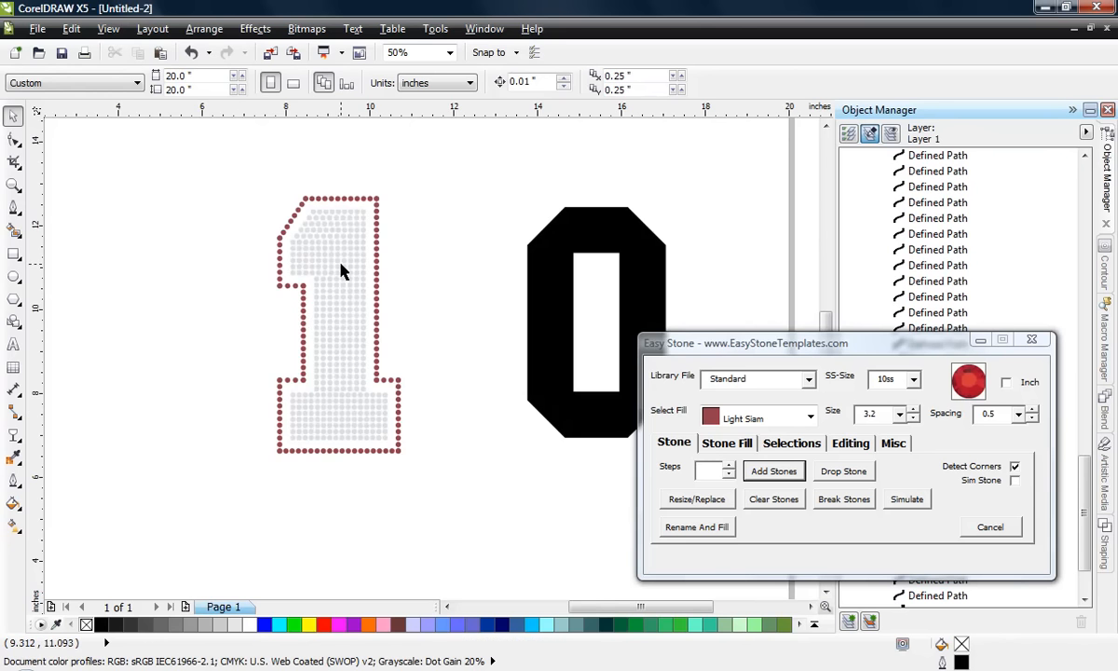
Examine the finished 1 for the alignment of the Crystal rows and the spacing of the Light Siam contour
{"action": "scroll", "coordinate": [342, 277], "scroll_direction": "up", "scroll_amount": 1}
{"action": "scroll", "coordinate": [268, 172], "scroll_direction": "up", "scroll_amount": 1}
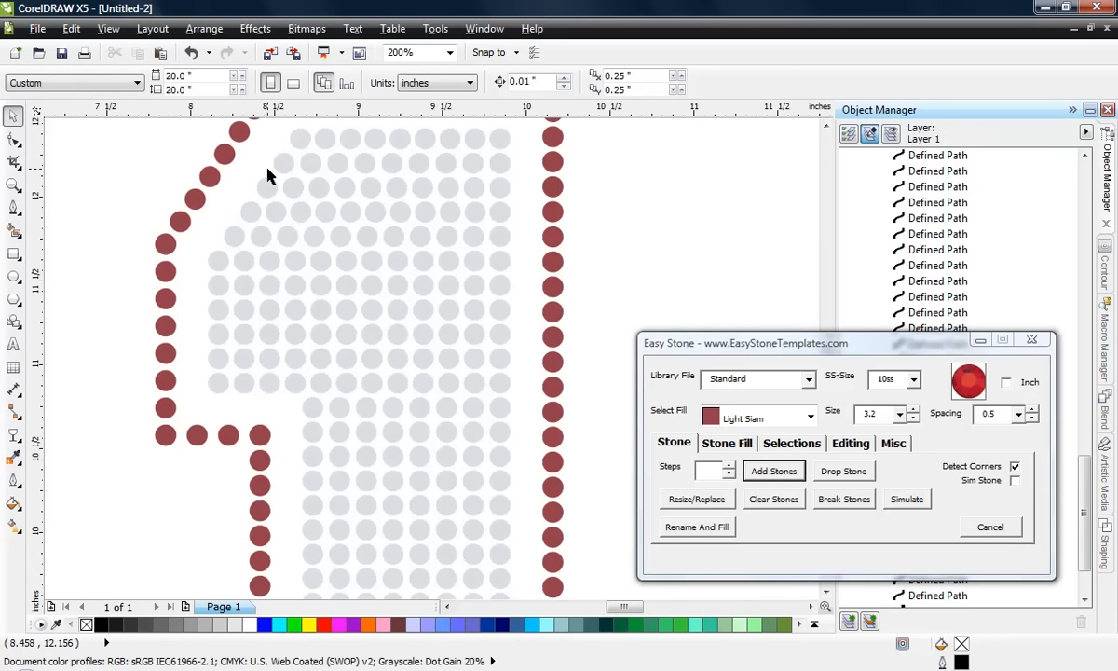
{"action": "scroll", "coordinate": [205, 282], "scroll_direction": "down", "scroll_amount": 1}
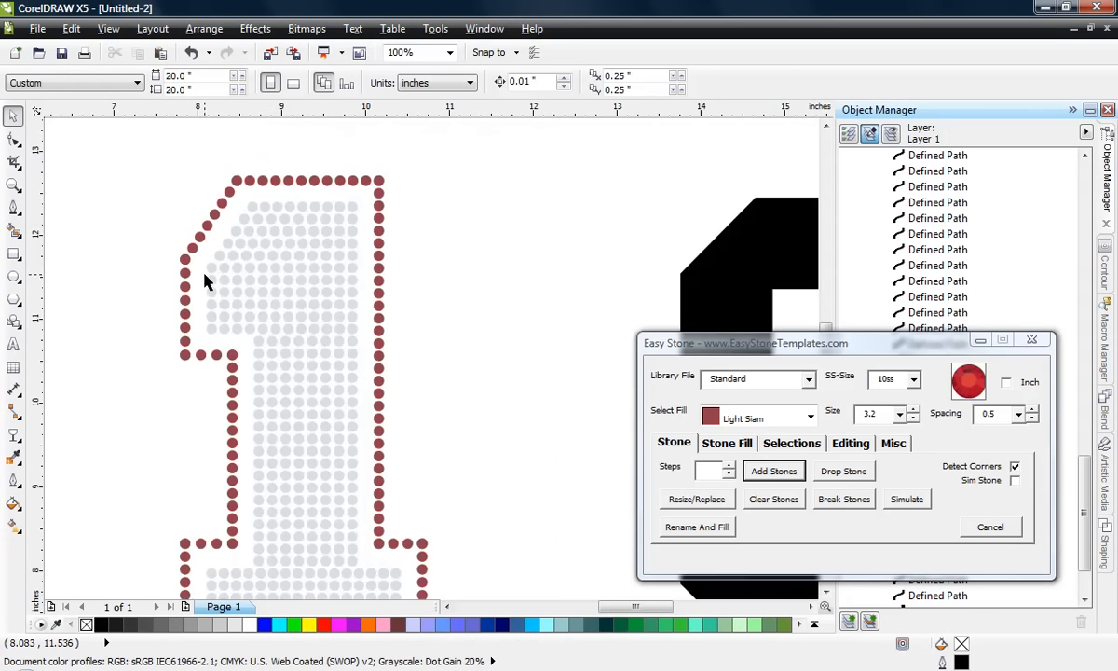
{"action": "scroll", "coordinate": [258, 233], "scroll_direction": "up", "scroll_amount": 1}
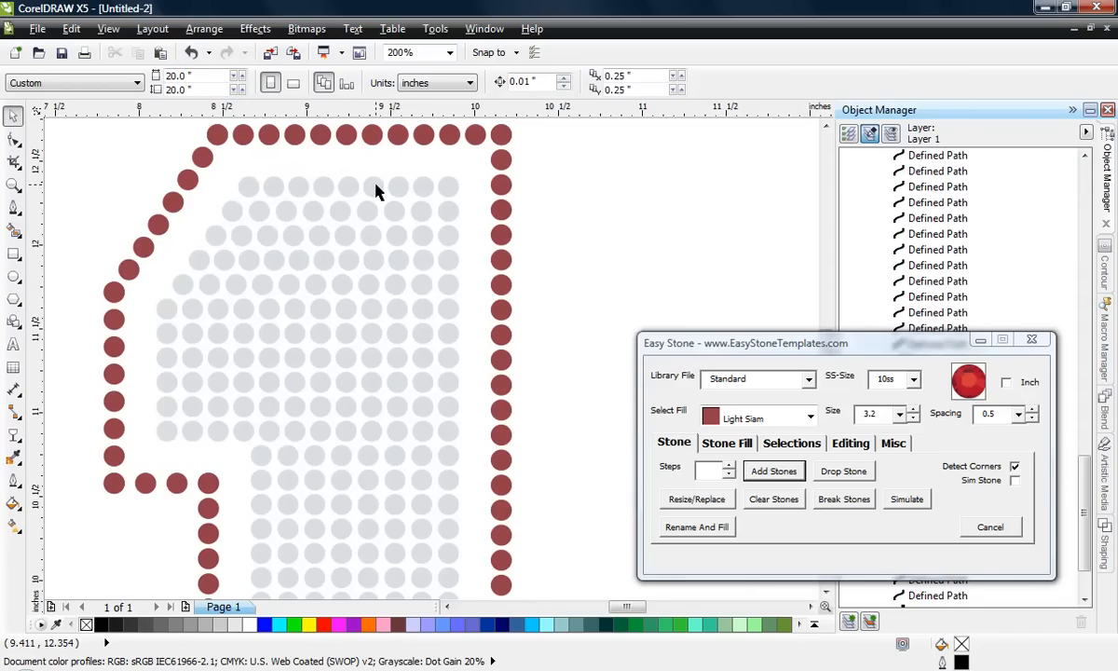
{"action": "scroll", "coordinate": [280, 266], "scroll_direction": "down", "scroll_amount": 1}
{"action": "scroll", "coordinate": [332, 254], "scroll_direction": "down", "scroll_amount": 1}
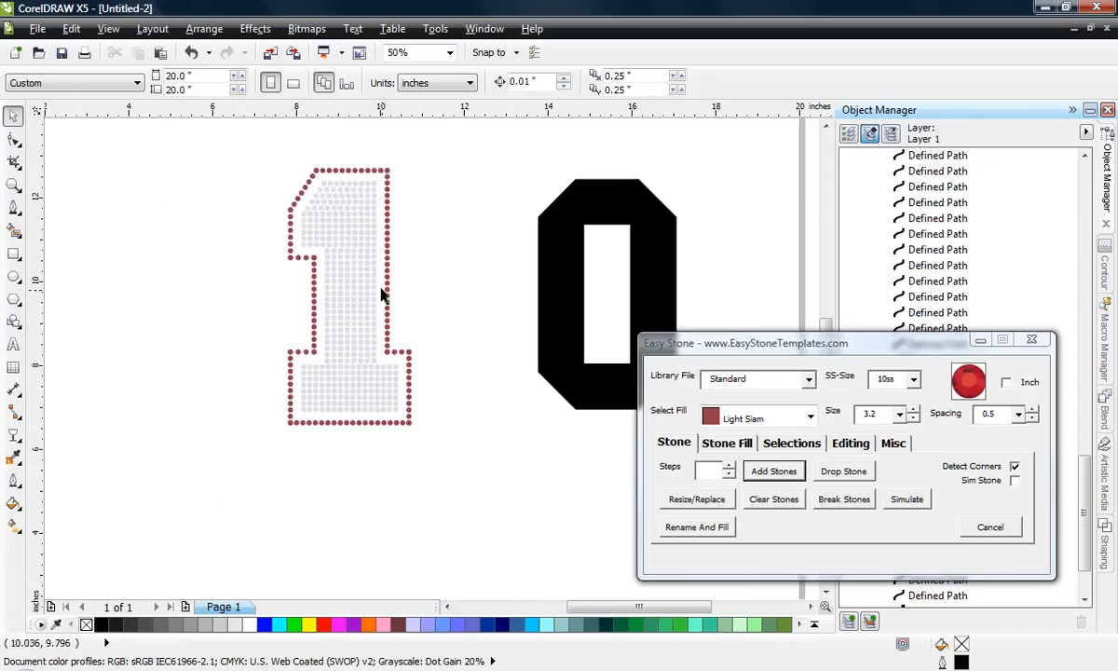
{"action": "scroll", "coordinate": [346, 318], "scroll_direction": "up", "scroll_amount": 1}
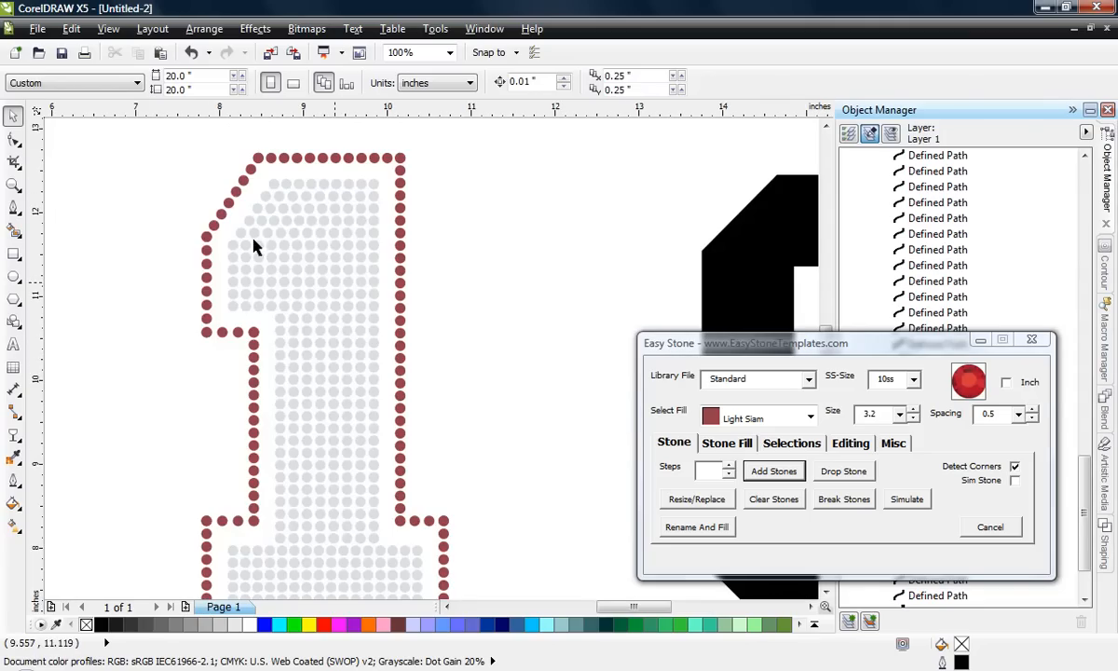
{"action": "scroll", "coordinate": [166, 292], "scroll_direction": "down", "scroll_amount": 1}
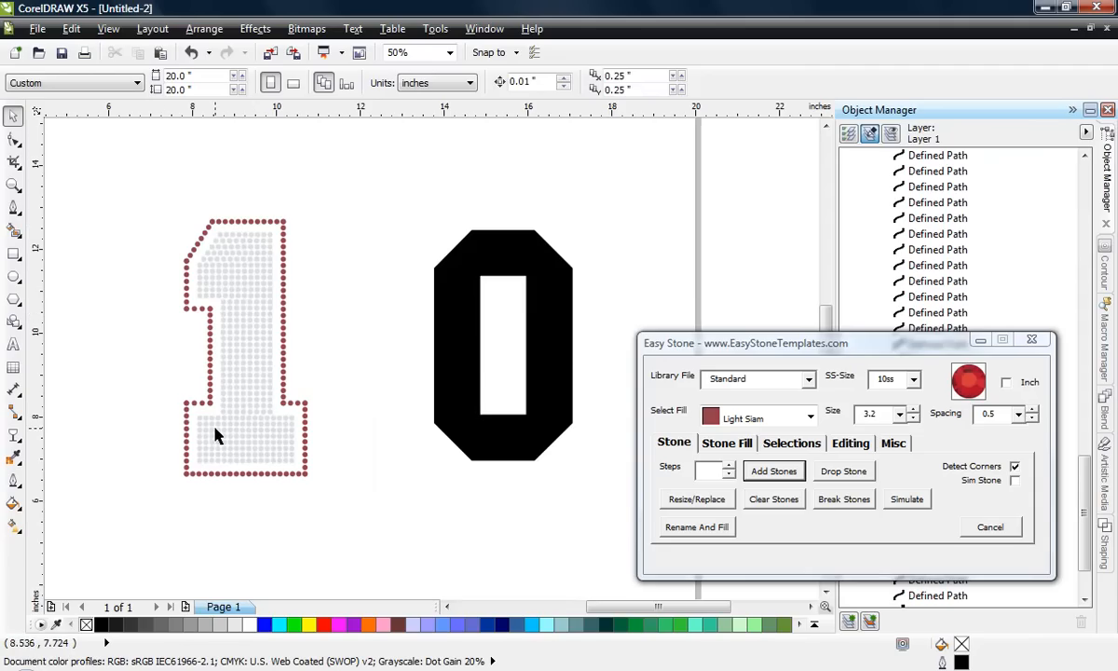
{"action": "scroll", "coordinate": [292, 257], "scroll_direction": "down", "scroll_amount": 1}
{"action": "scroll", "coordinate": [374, 276], "scroll_direction": "up", "scroll_amount": 1}
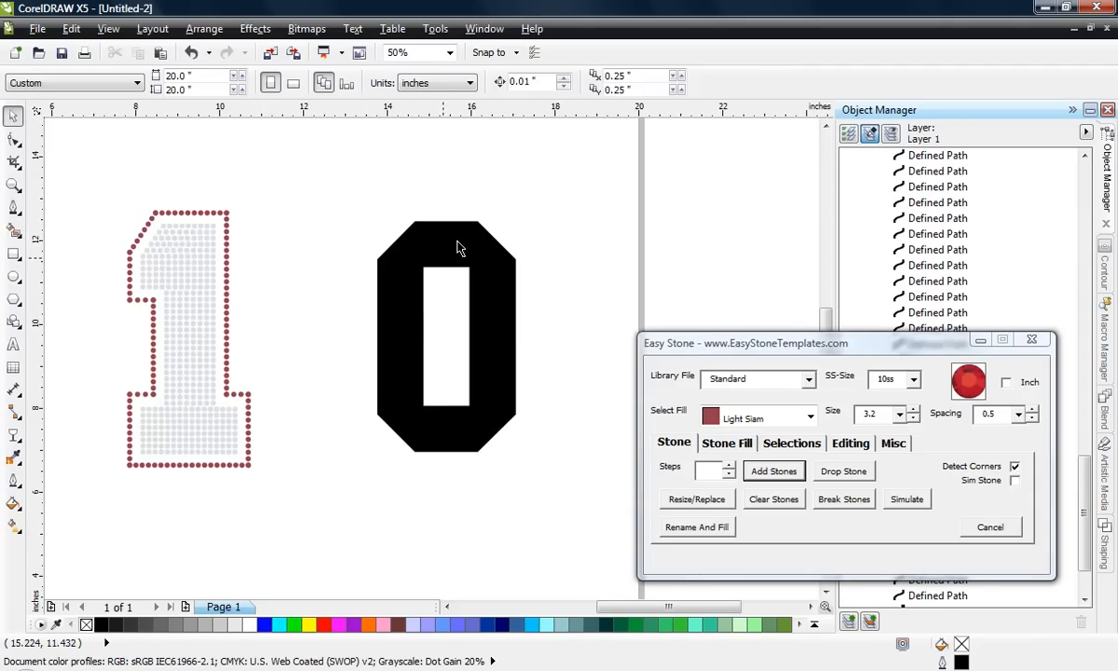
{"action": "left_click", "coordinate": [403, 255]}
{"action": "left_click", "coordinate": [320, 290]}
{"action": "scroll", "coordinate": [279, 298], "scroll_direction": "down", "scroll_amount": 1}
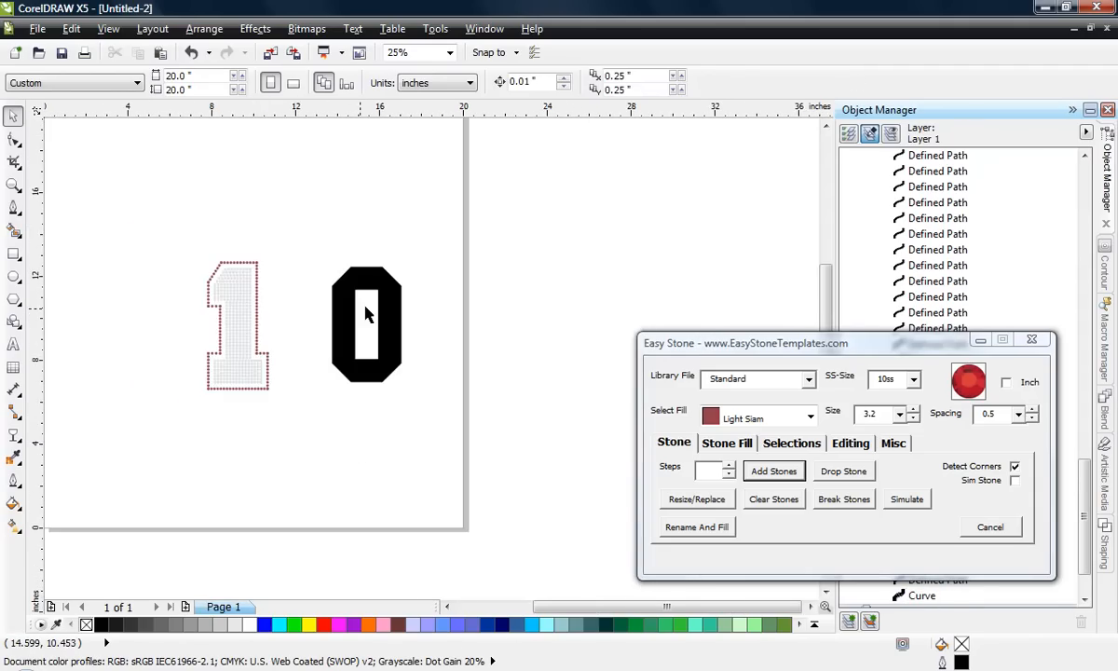
{"action": "scroll", "coordinate": [357, 261], "scroll_direction": "up", "scroll_amount": 1}
Draw a straight horizontal line about 5.08 inches long below the 0 and move it onto the number's bottom edge
{"action": "left_click", "coordinate": [375, 248]}
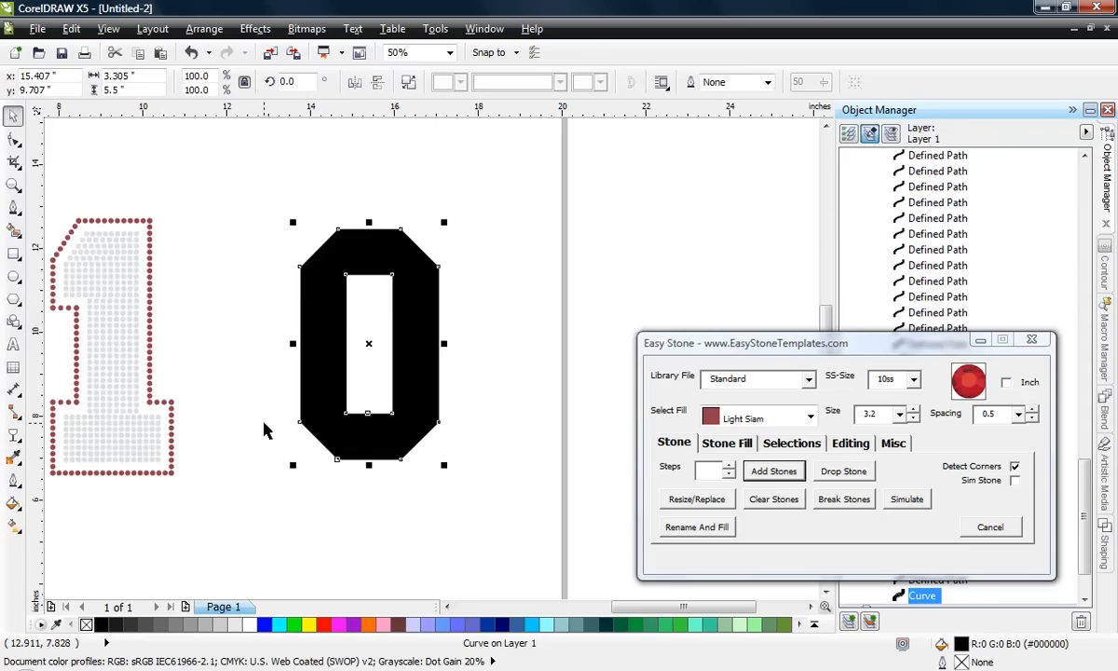
{"action": "left_click", "coordinate": [14, 207]}
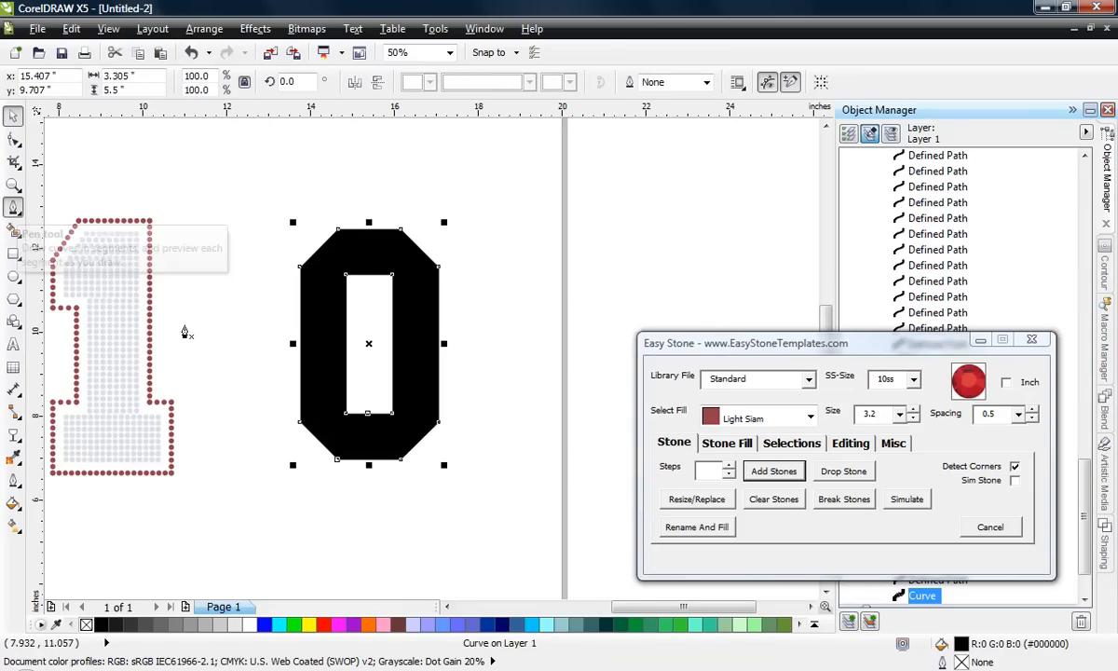
{"action": "left_click", "coordinate": [259, 515]}
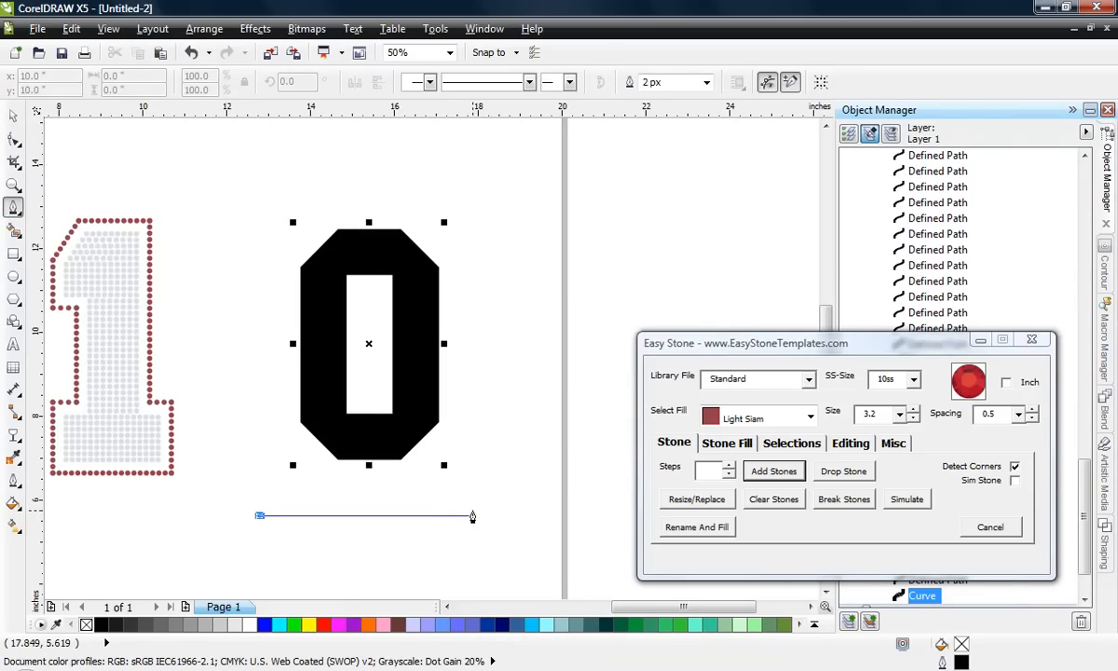
{"action": "double_click", "coordinate": [473, 516]}
{"action": "key", "text": "space"}
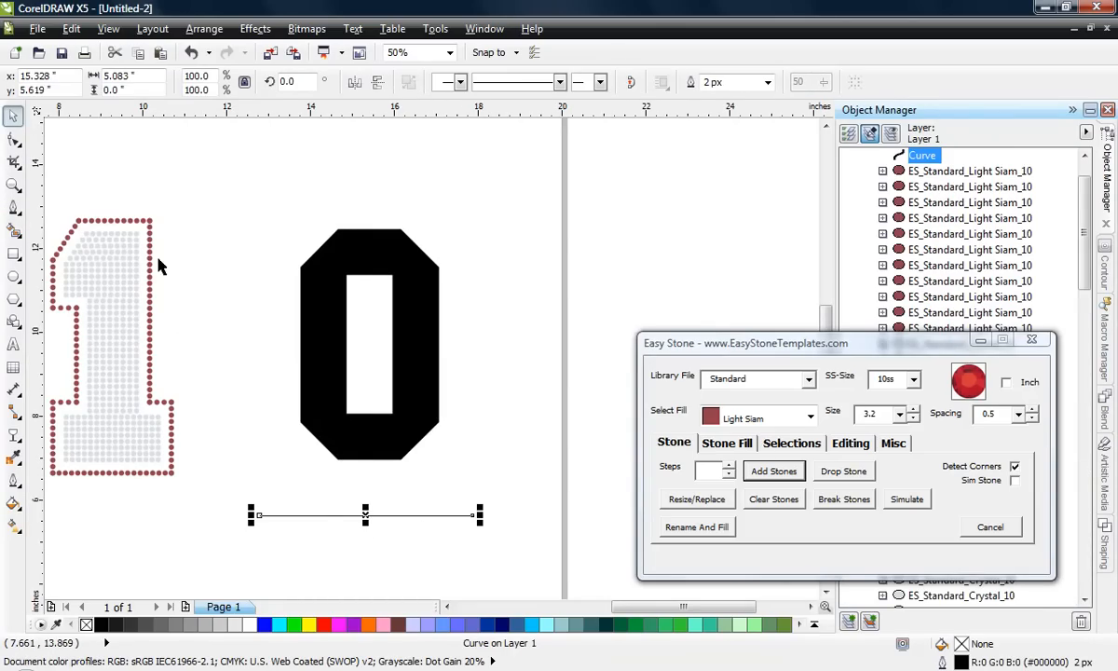
{"action": "left_click_drag", "start_coordinate": [342, 517], "coordinate": [363, 460]}
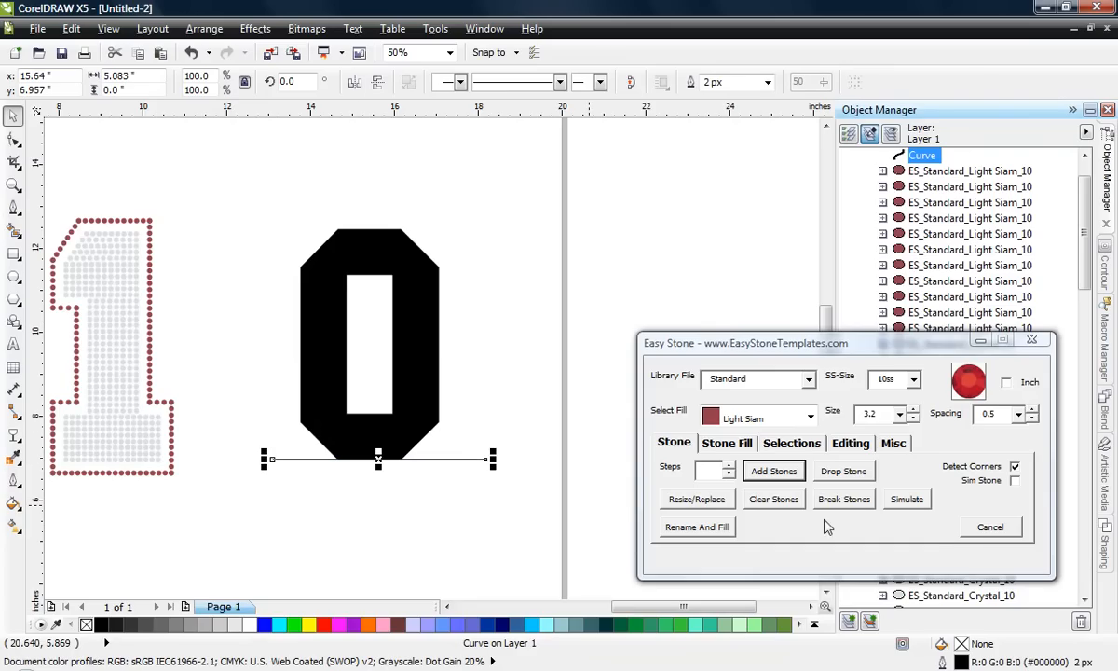
Create 50 upward copies of the horizontal line across the 0 at an offset of 3.7
{"action": "left_click", "coordinate": [726, 442]}
{"action": "left_click", "coordinate": [712, 526]}
{"action": "type", "text": "5"}
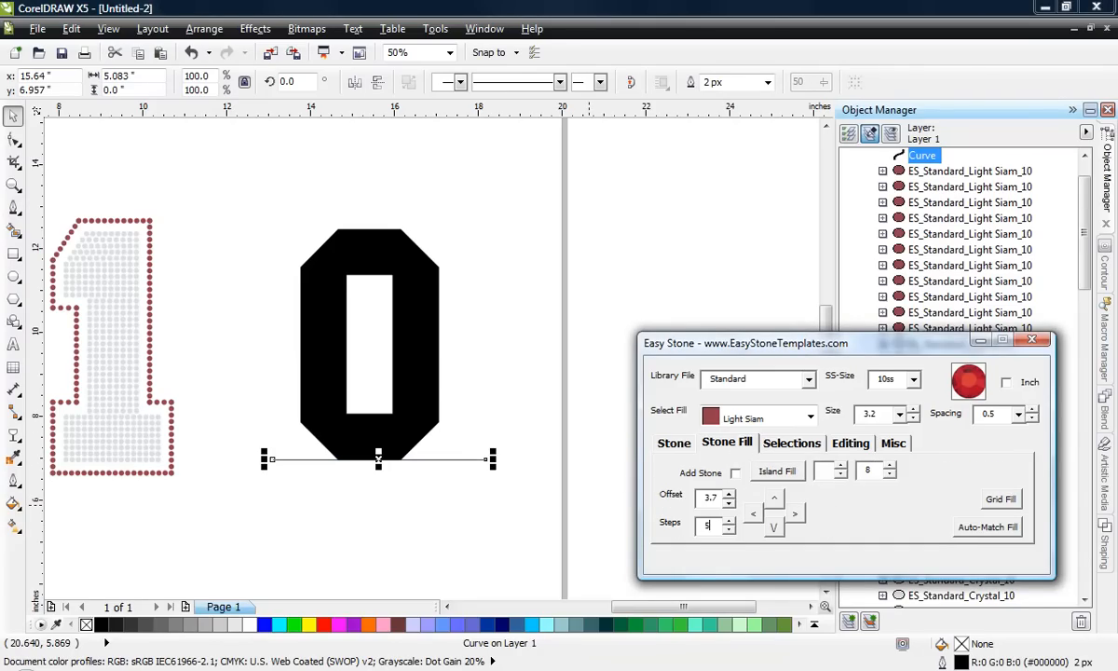
{"action": "type", "text": "0"}
{"action": "left_click", "coordinate": [773, 497]}
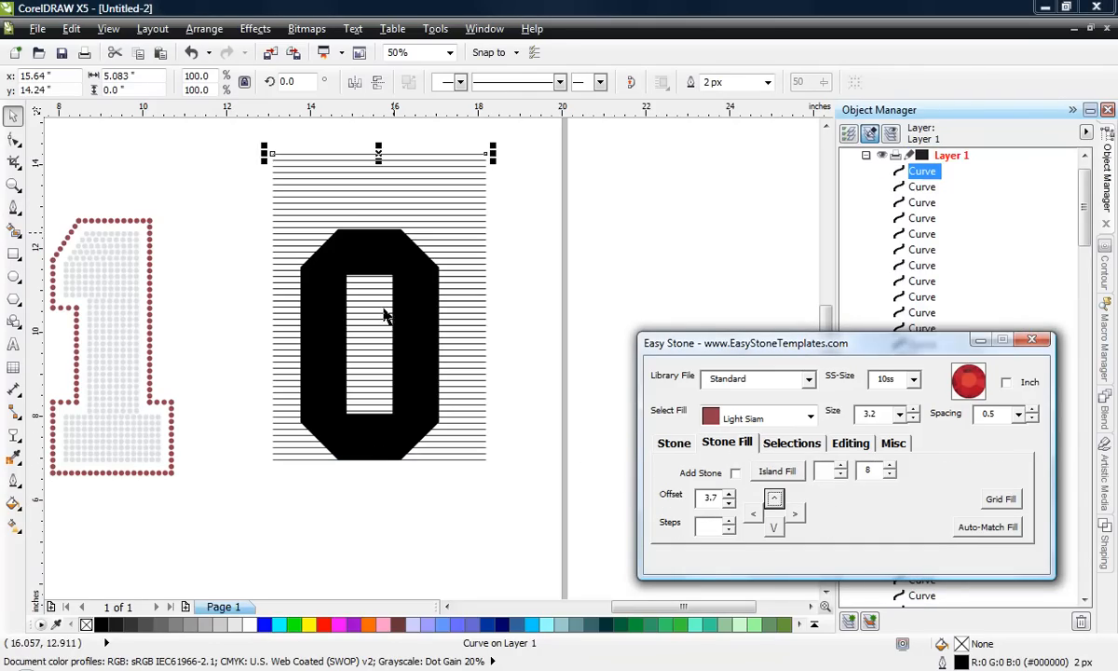
{"action": "left_click", "coordinate": [269, 279]}
Remove the black fill from the 0 and give it an orange outline
{"action": "scroll", "coordinate": [269, 280], "scroll_direction": "up", "scroll_amount": 1}
{"action": "scroll", "coordinate": [302, 339], "scroll_direction": "up", "scroll_amount": 2}
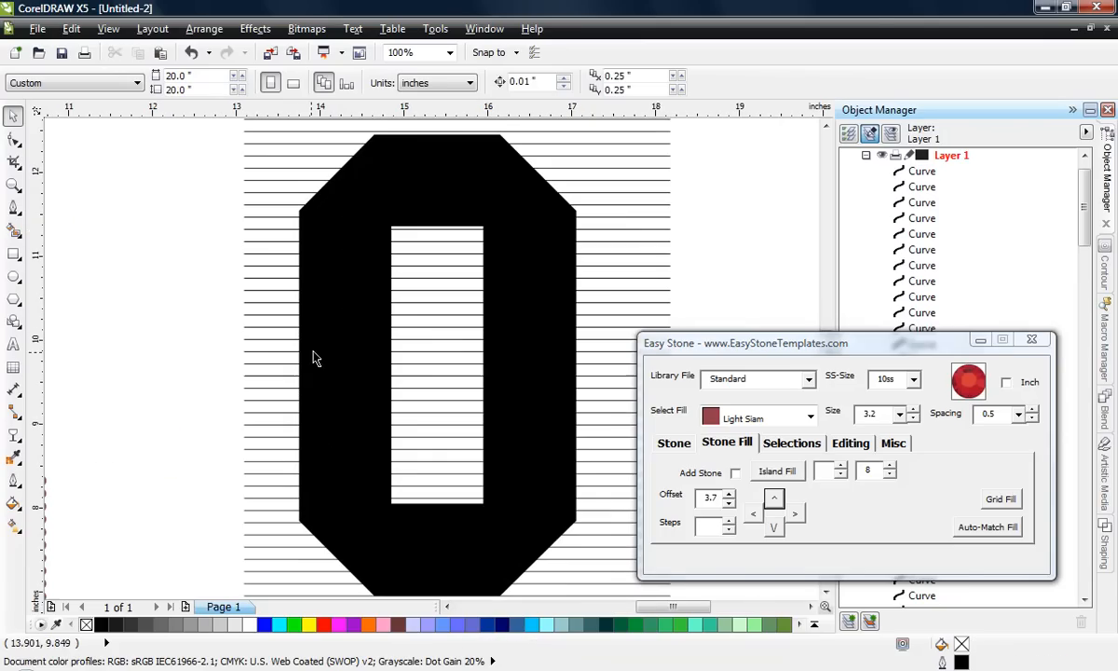
{"action": "left_click", "coordinate": [310, 353]}
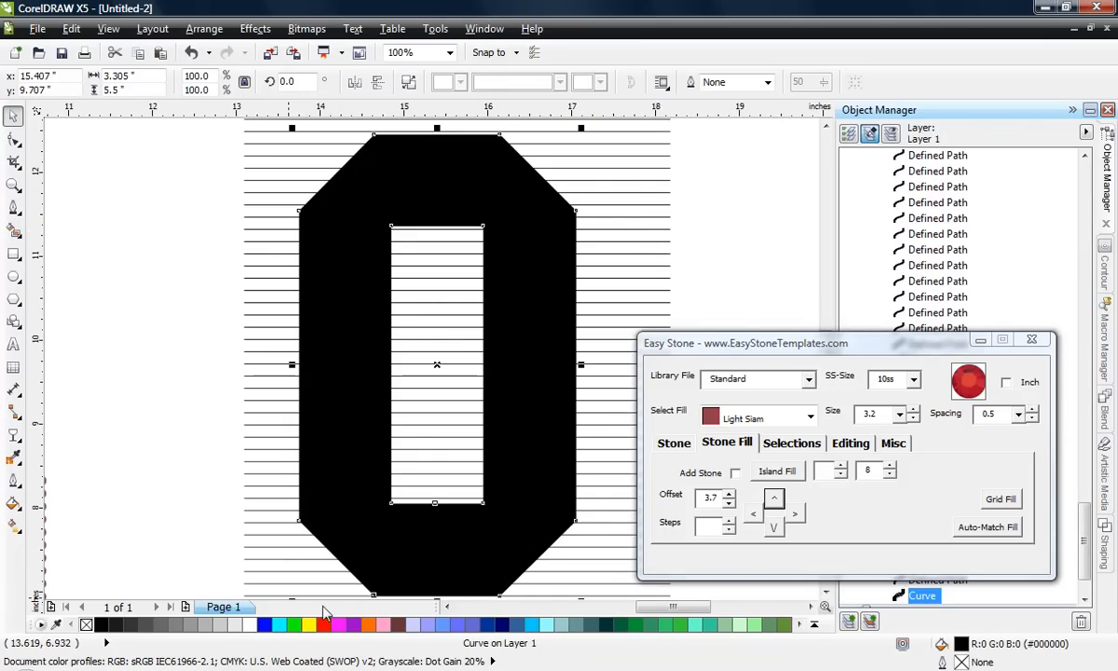
{"action": "left_click", "coordinate": [85, 625]}
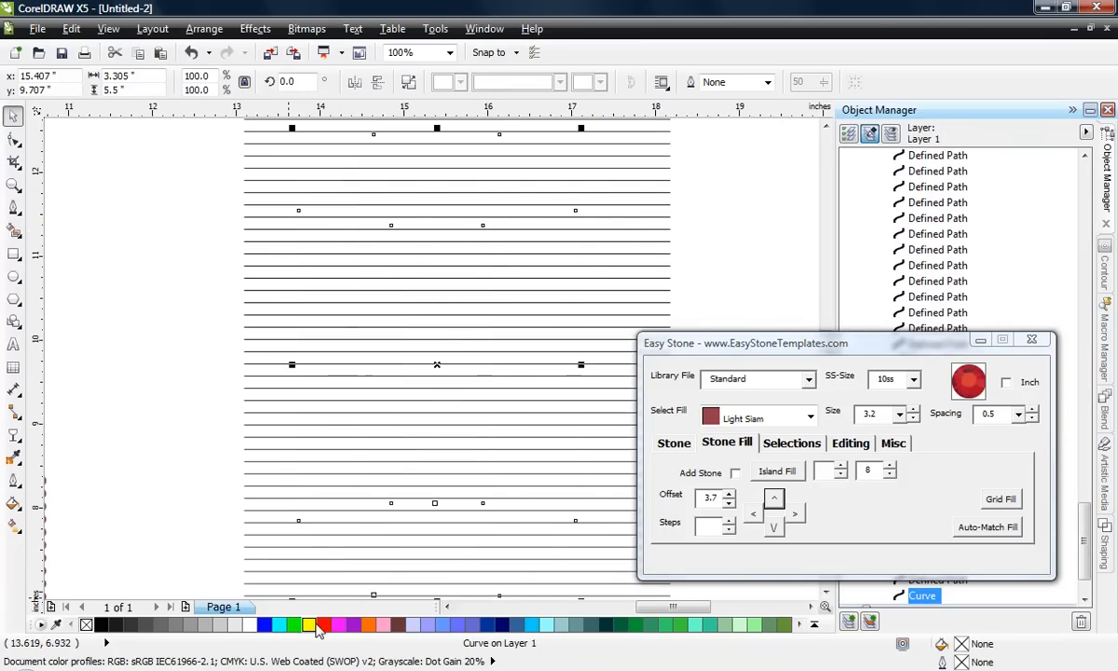
{"action": "right_click", "coordinate": [368, 624]}
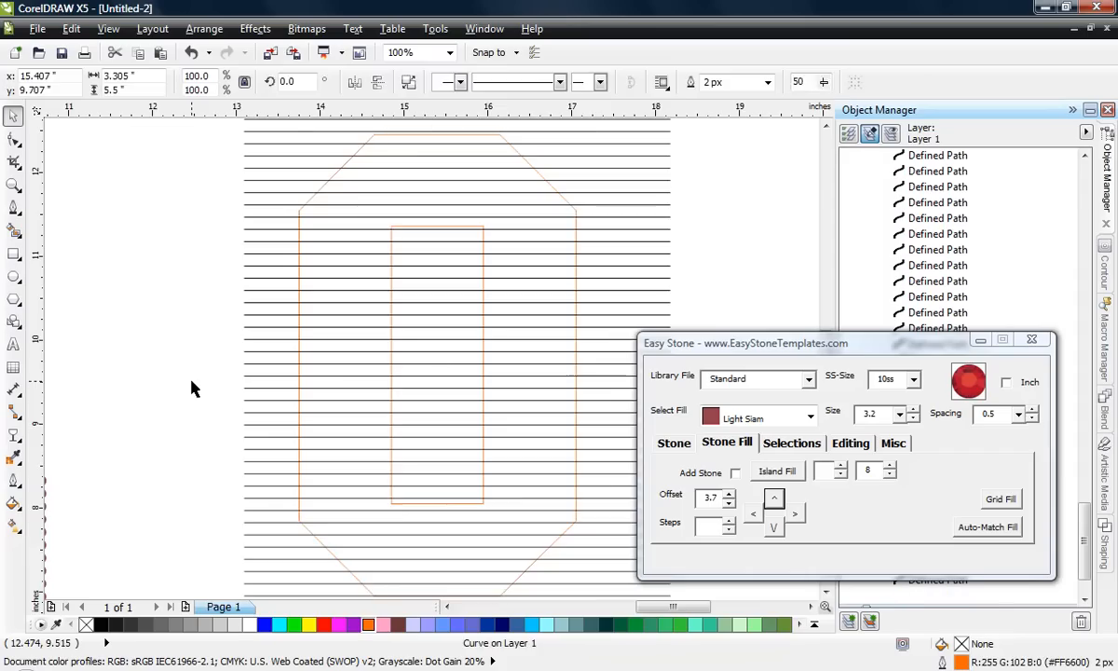
{"action": "left_click", "coordinate": [191, 387]}
Mark the orange outline of the 0 as the cutting object for trimming
{"action": "scroll", "coordinate": [220, 361], "scroll_direction": "down", "scroll_amount": 1}
{"action": "scroll", "coordinate": [269, 457], "scroll_direction": "up", "scroll_amount": 1}
{"action": "scroll", "coordinate": [272, 465], "scroll_direction": "up", "scroll_amount": 1}
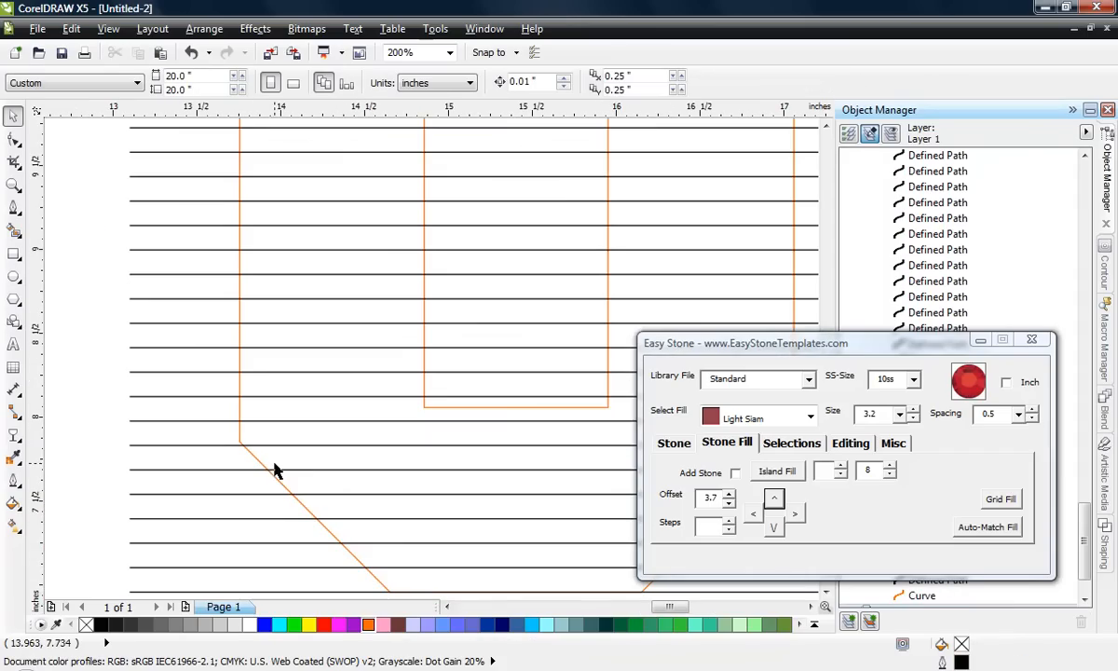
{"action": "left_click", "coordinate": [273, 463]}
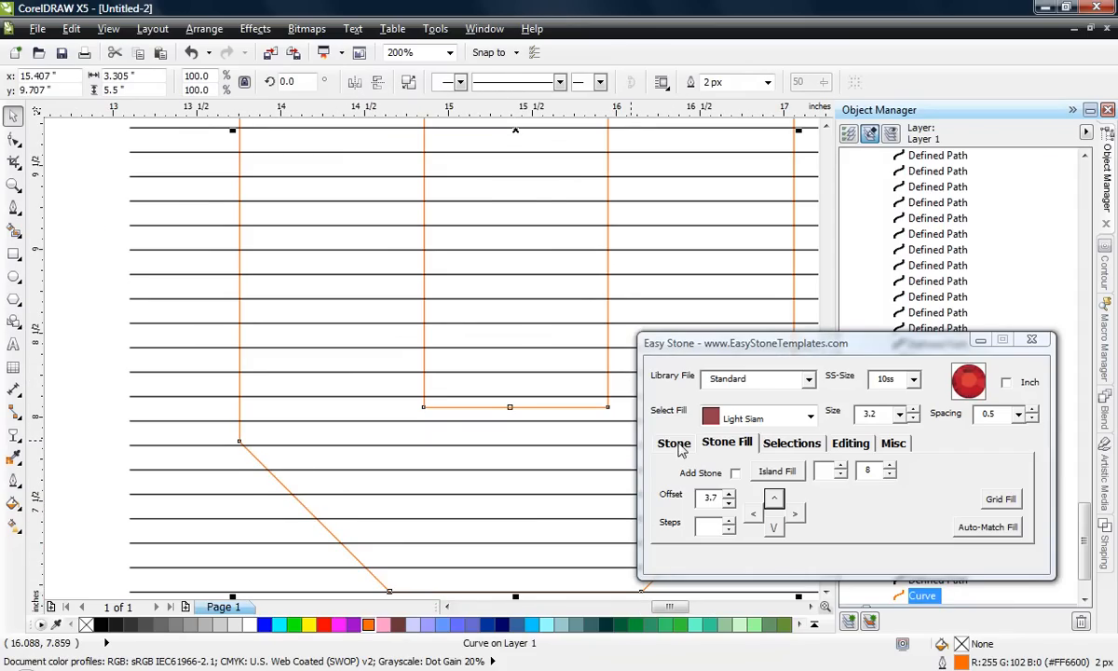
{"action": "left_click", "coordinate": [850, 445]}
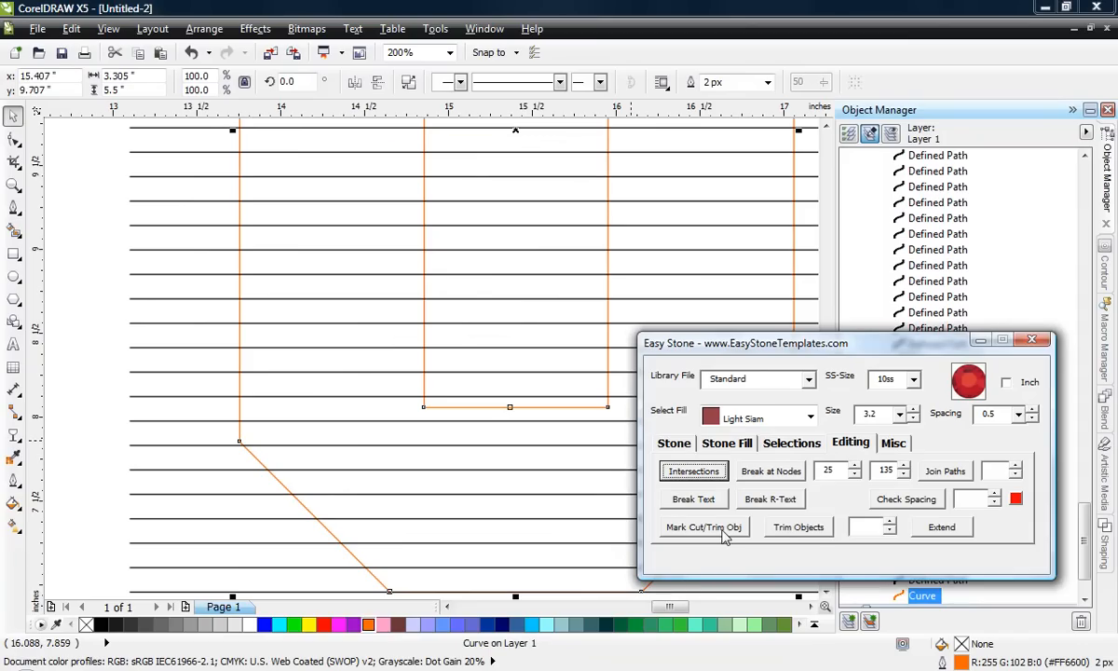
{"action": "left_click", "coordinate": [725, 528]}
{"action": "left_click", "coordinate": [167, 389]}
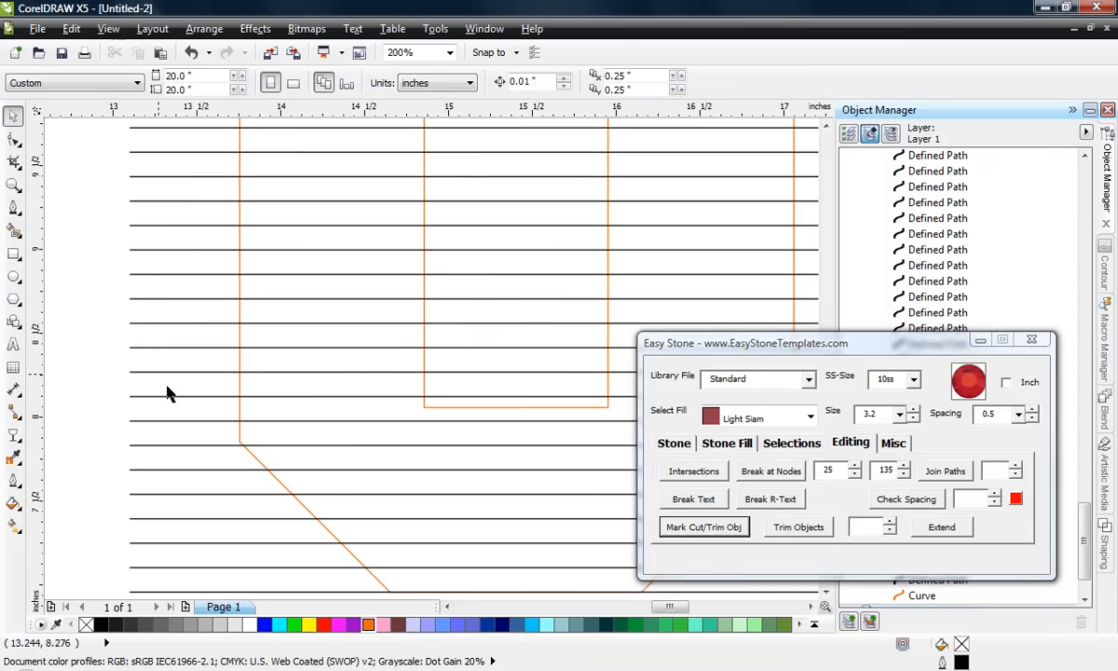
Select all the horizontal fill lines and trim them against the marked outline of the 0
{"action": "scroll", "coordinate": [167, 394], "scroll_direction": "down", "scroll_amount": 2}
{"action": "left_click_drag", "start_coordinate": [152, 471], "coordinate": [397, 155]}
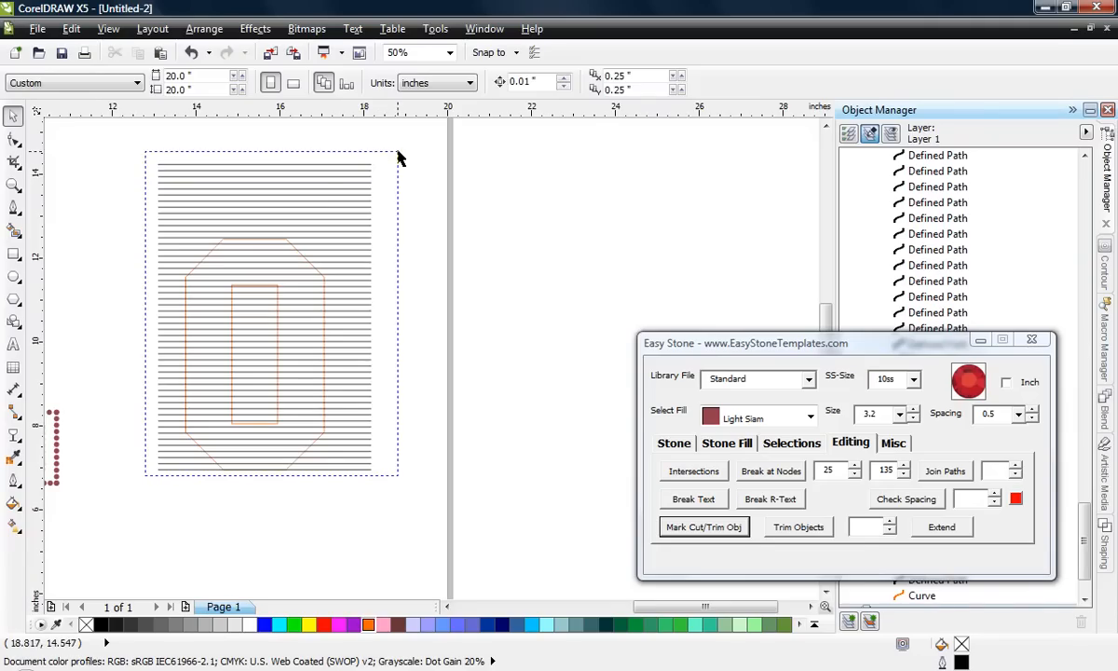
{"action": "scroll", "coordinate": [205, 423], "scroll_direction": "up", "scroll_amount": 2}
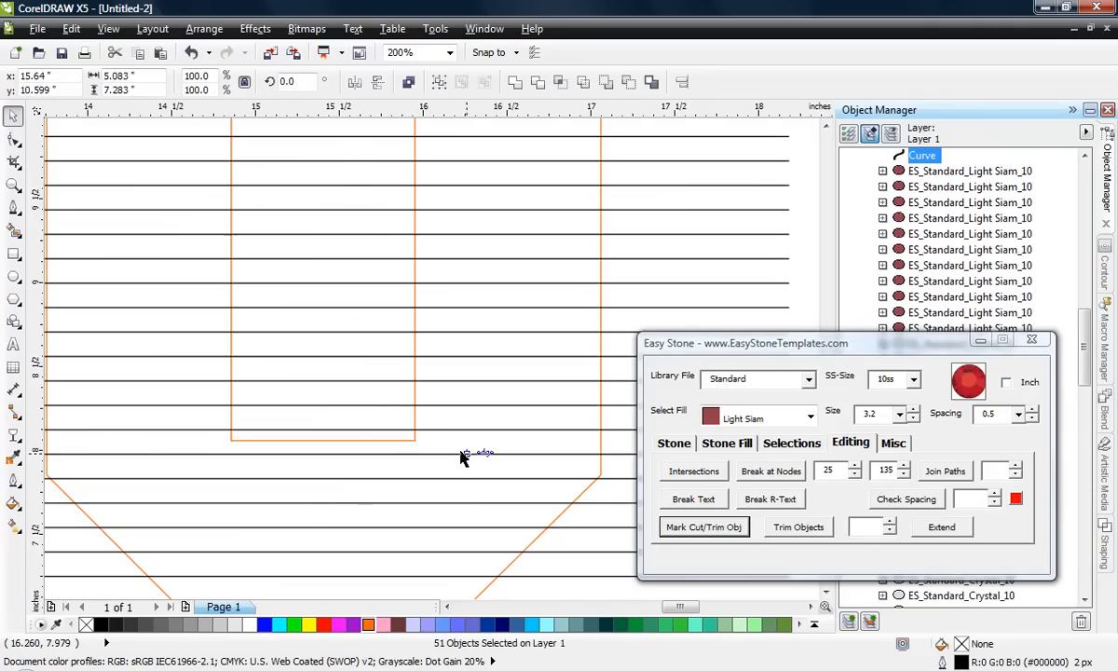
{"action": "scroll", "coordinate": [552, 416], "scroll_direction": "down", "scroll_amount": 1}
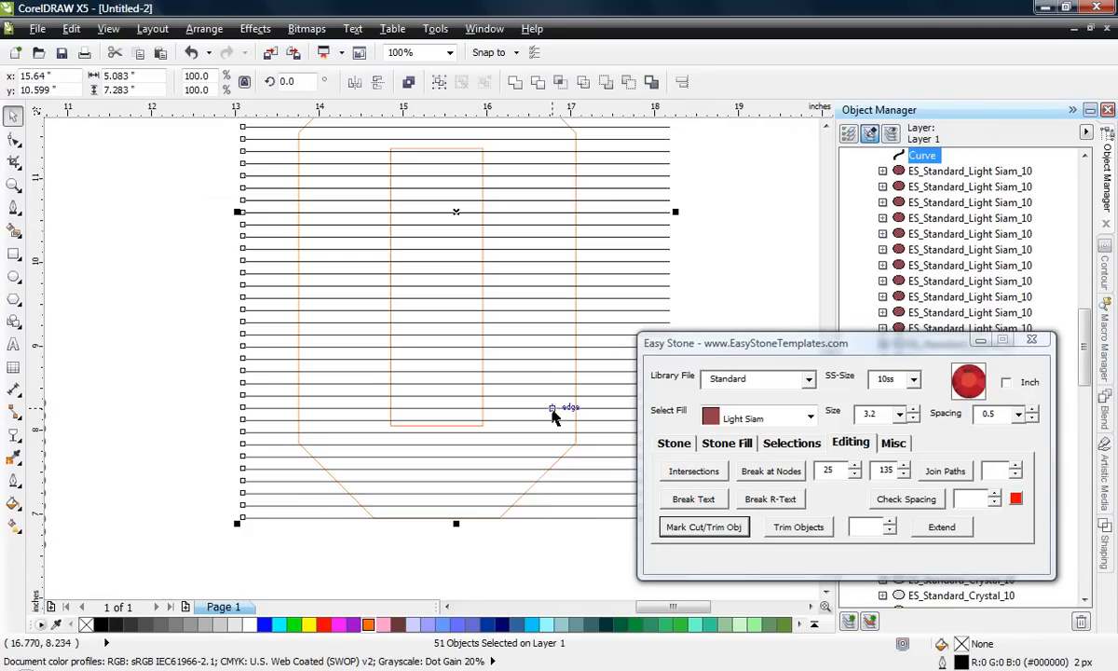
{"action": "left_click", "coordinate": [797, 527]}
Delete the trimmed line pieces on both outer sides of the 0 and inside its central opening
{"action": "scroll", "coordinate": [279, 554], "scroll_direction": "down", "scroll_amount": 2}
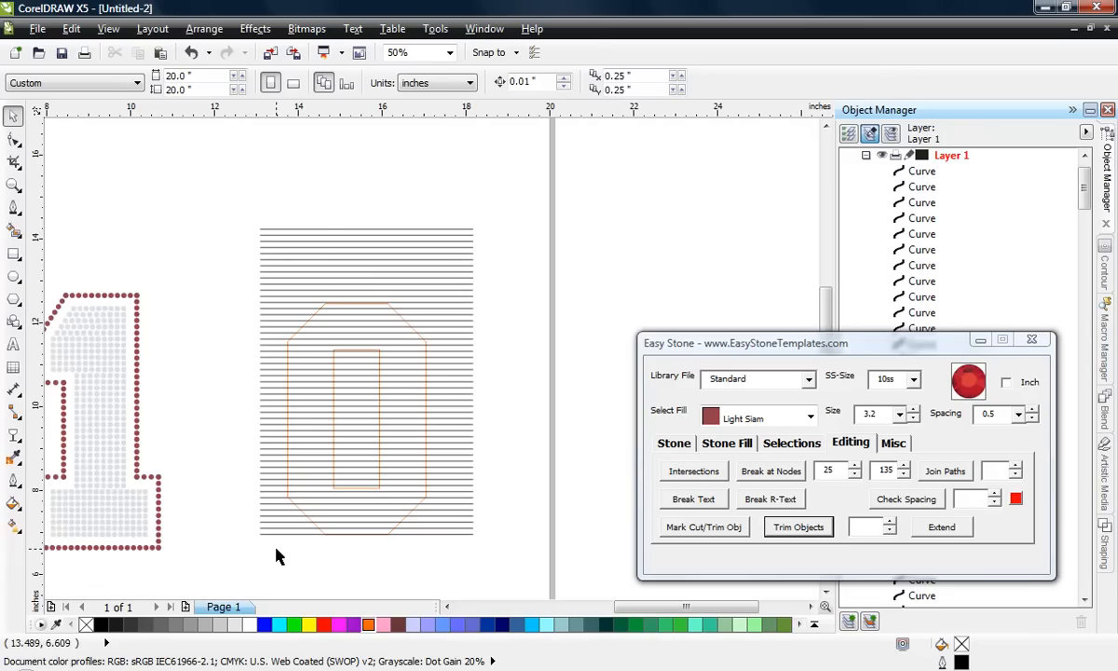
{"action": "mouse_move", "coordinate": [244, 196]}
{"action": "left_mouse_down"}
{"action": "mouse_move", "coordinate": [329, 571]}
{"action": "mouse_move", "coordinate": [305, 575]}
{"action": "mouse_move", "coordinate": [312, 569]}
{"action": "left_mouse_up"}
{"action": "key", "text": "Delete"}
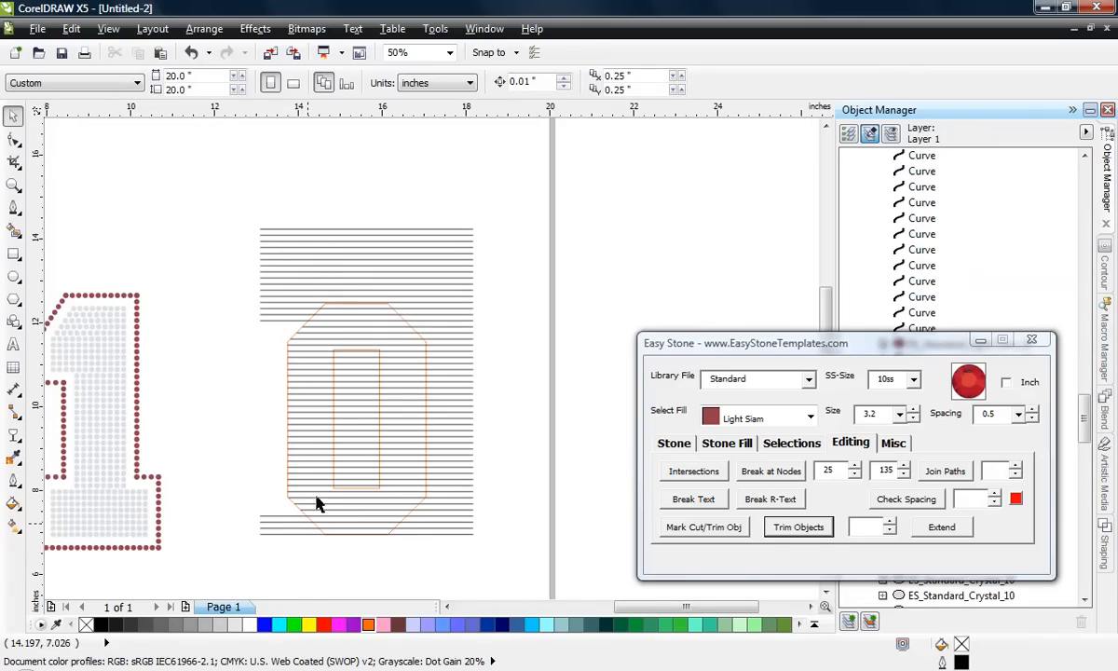
{"action": "mouse_move", "coordinate": [534, 189]}
{"action": "left_mouse_down"}
{"action": "mouse_move", "coordinate": [437, 511]}
{"action": "mouse_move", "coordinate": [378, 504]}
{"action": "left_mouse_up"}
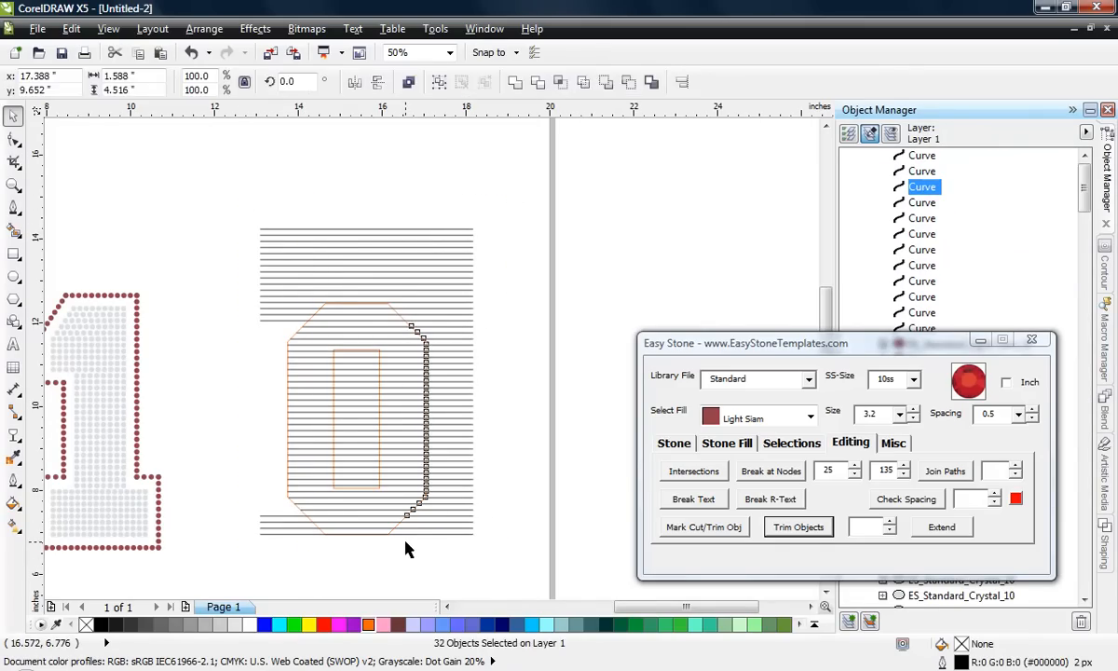
{"action": "key", "text": "Delete"}
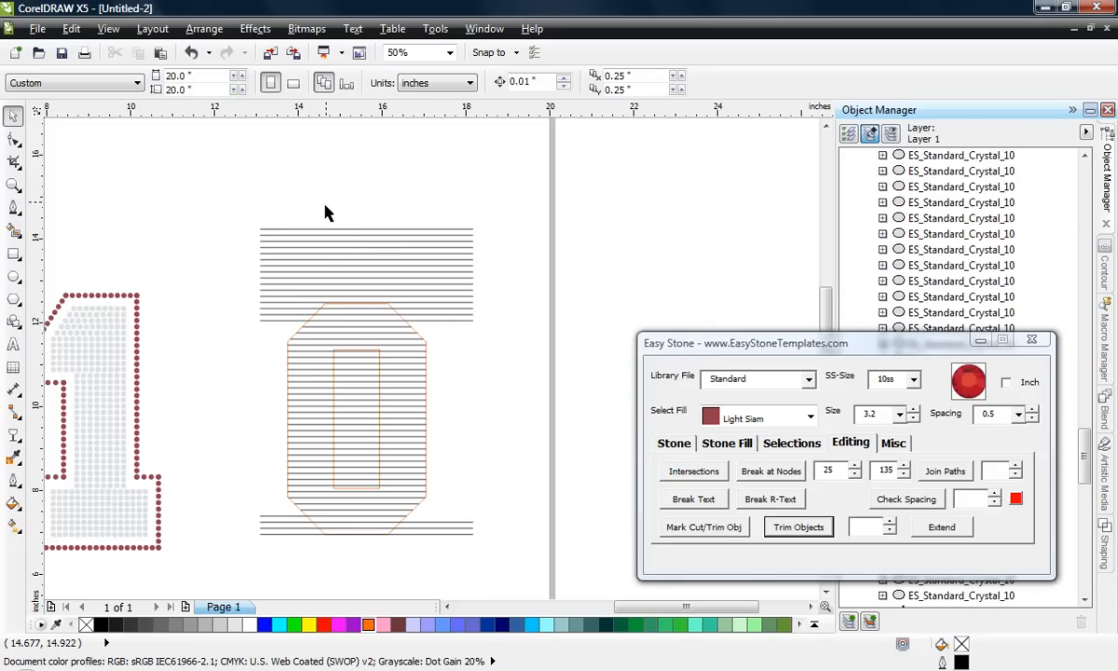
{"action": "mouse_move", "coordinate": [327, 212]}
{"action": "left_mouse_down"}
{"action": "mouse_move", "coordinate": [358, 480]}
{"action": "mouse_move", "coordinate": [390, 559]}
{"action": "left_mouse_up"}
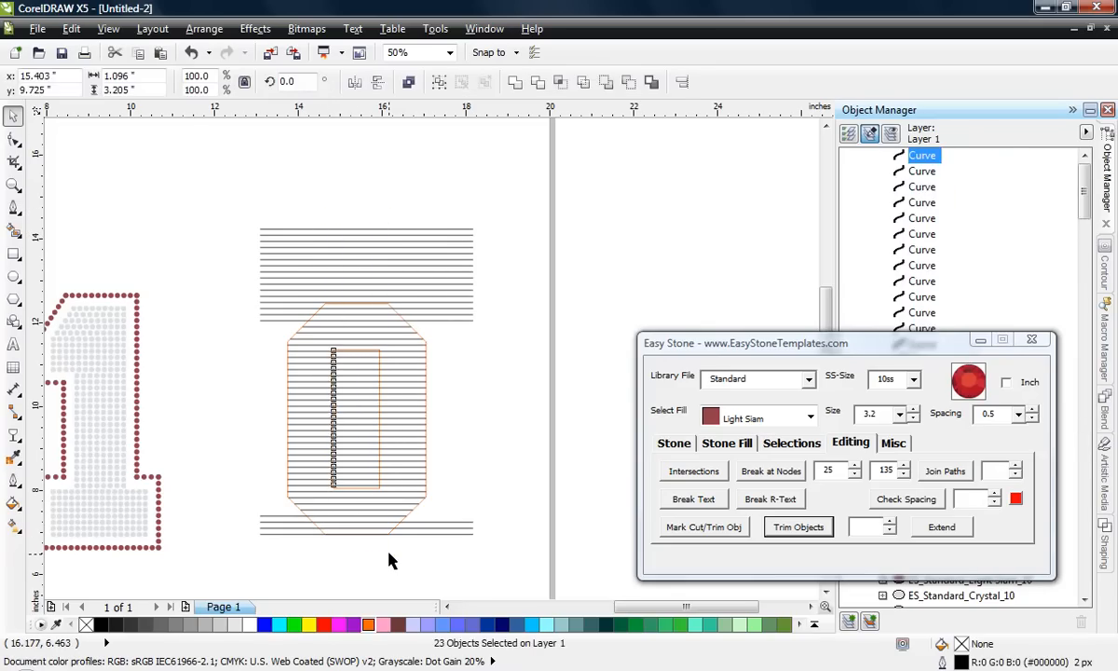
{"action": "key", "text": "Delete"}
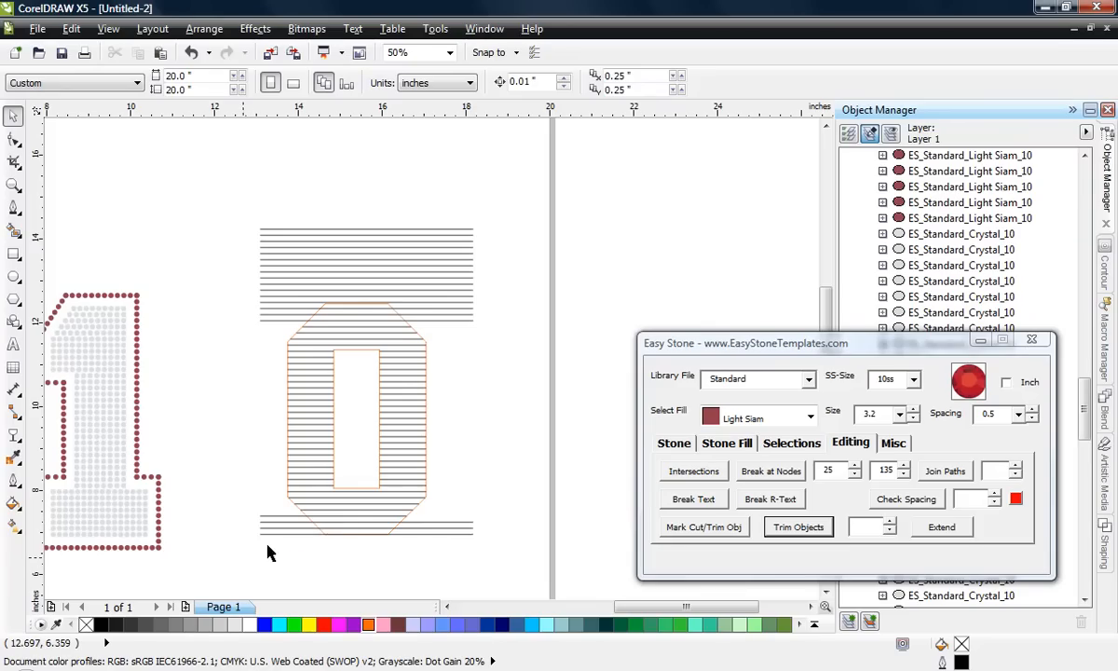
Delete the leftover line ends on both sides of the 0's lower corners
{"action": "left_click_drag", "start_coordinate": [250, 557], "coordinate": [351, 519]}
{"action": "key", "text": "Delete"}
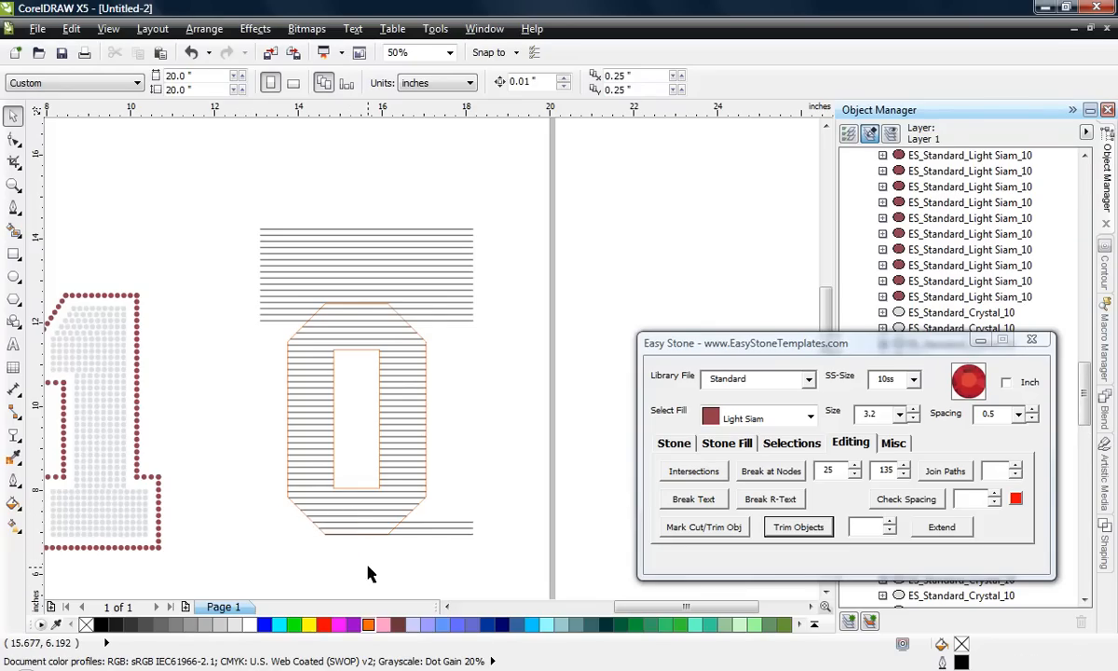
{"action": "left_click_drag", "start_coordinate": [367, 573], "coordinate": [512, 518]}
{"action": "key", "text": "Delete"}
Delete the leftover line ends beside the 0's upper corners and all the full-length lines above it
{"action": "mouse_move", "coordinate": [534, 147]}
{"action": "left_mouse_down"}
{"action": "mouse_move", "coordinate": [430, 276]}
{"action": "mouse_move", "coordinate": [365, 324]}
{"action": "left_mouse_up"}
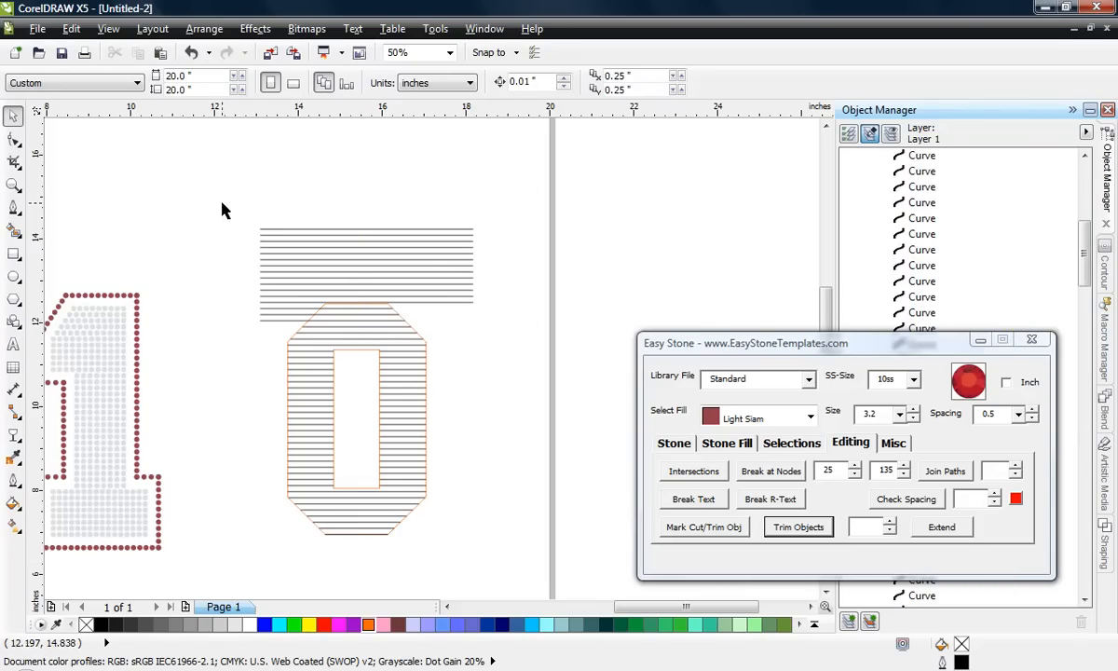
{"action": "left_click_drag", "start_coordinate": [222, 210], "coordinate": [345, 332]}
{"action": "key", "text": "Delete"}
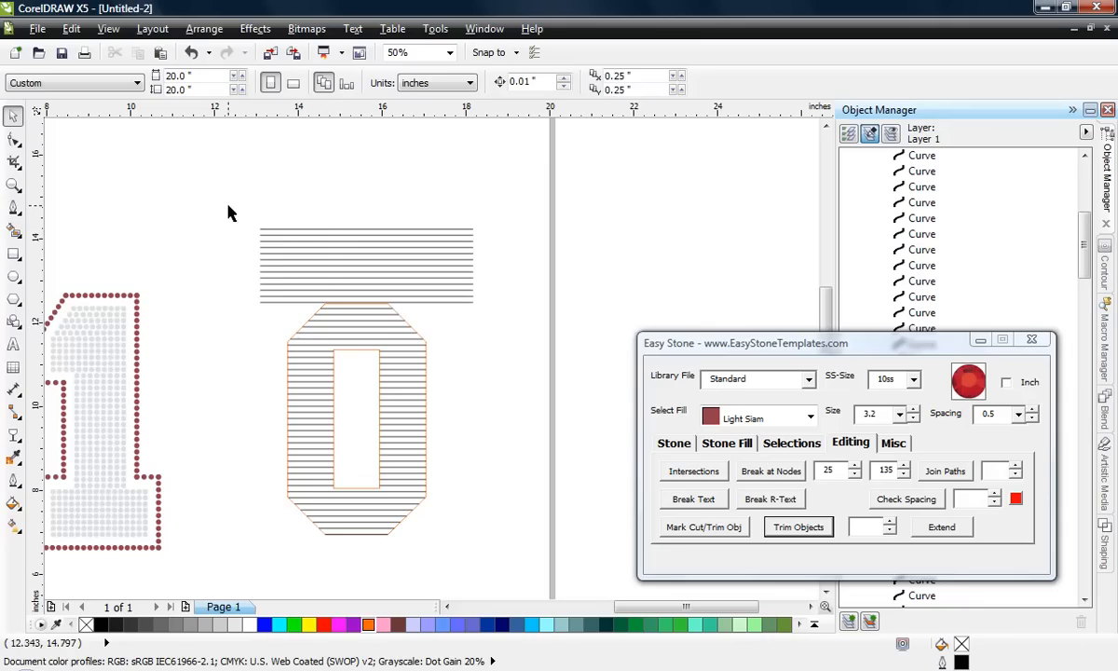
{"action": "left_click_drag", "start_coordinate": [229, 212], "coordinate": [489, 305]}
{"action": "key", "text": "Delete"}
{"action": "scroll", "coordinate": [418, 310], "scroll_direction": "up", "scroll_amount": 1}
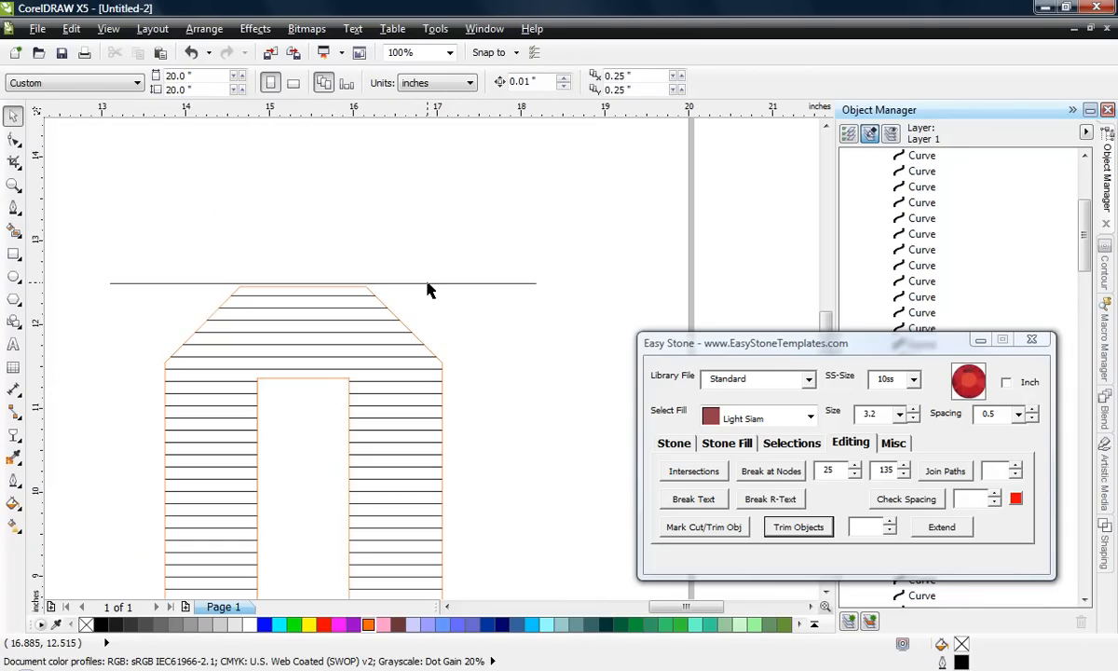
{"action": "left_click", "coordinate": [427, 287]}
{"action": "left_click", "coordinate": [417, 236]}
Create one Island Fill contour from the orange outline of the 0, with 1 step at an offset of 8
{"action": "scroll", "coordinate": [416, 236], "scroll_direction": "down", "scroll_amount": 1}
{"action": "scroll", "coordinate": [350, 482], "scroll_direction": "up", "scroll_amount": 1}
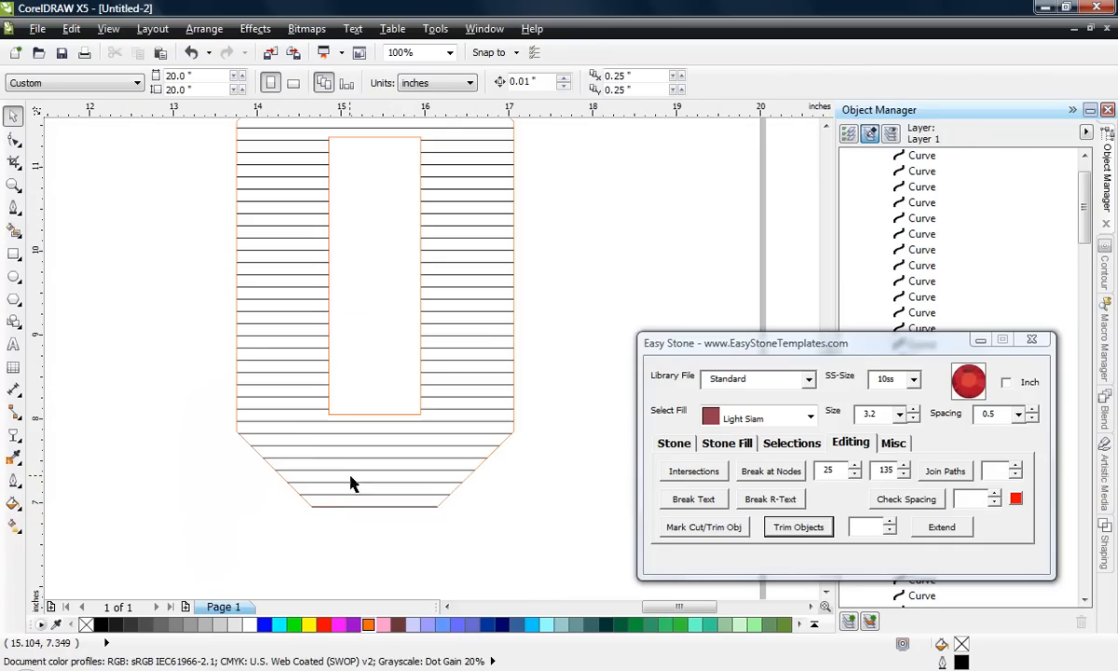
{"action": "scroll", "coordinate": [298, 495], "scroll_direction": "down", "scroll_amount": 1}
{"action": "scroll", "coordinate": [332, 481], "scroll_direction": "up", "scroll_amount": 1}
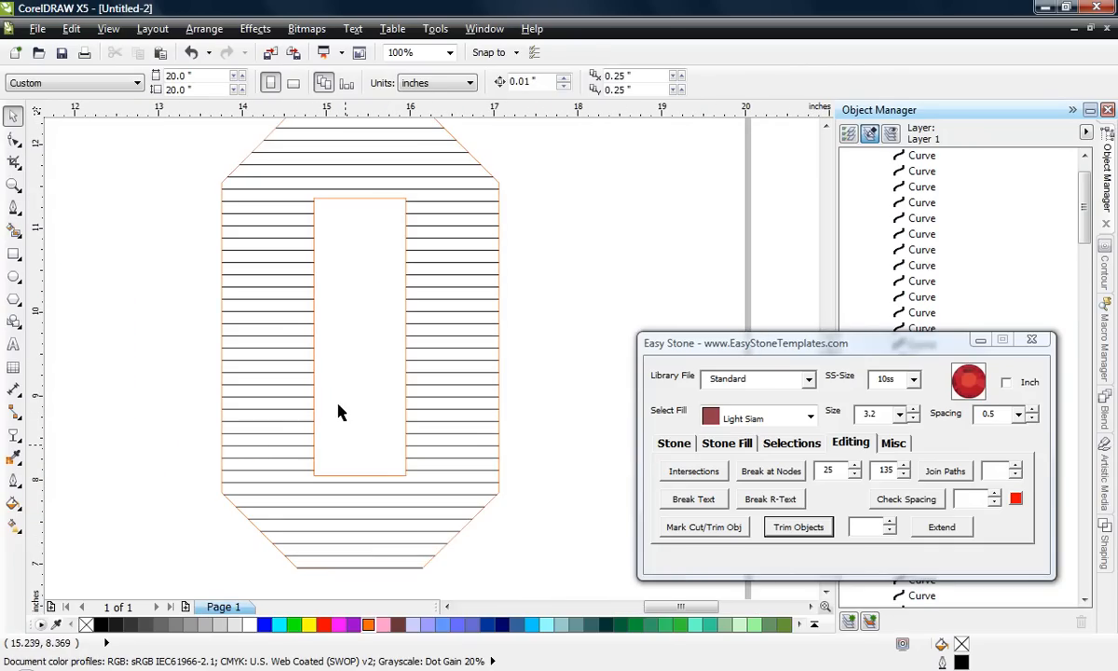
{"action": "scroll", "coordinate": [232, 434], "scroll_direction": "up", "scroll_amount": 1}
{"action": "left_click", "coordinate": [228, 428]}
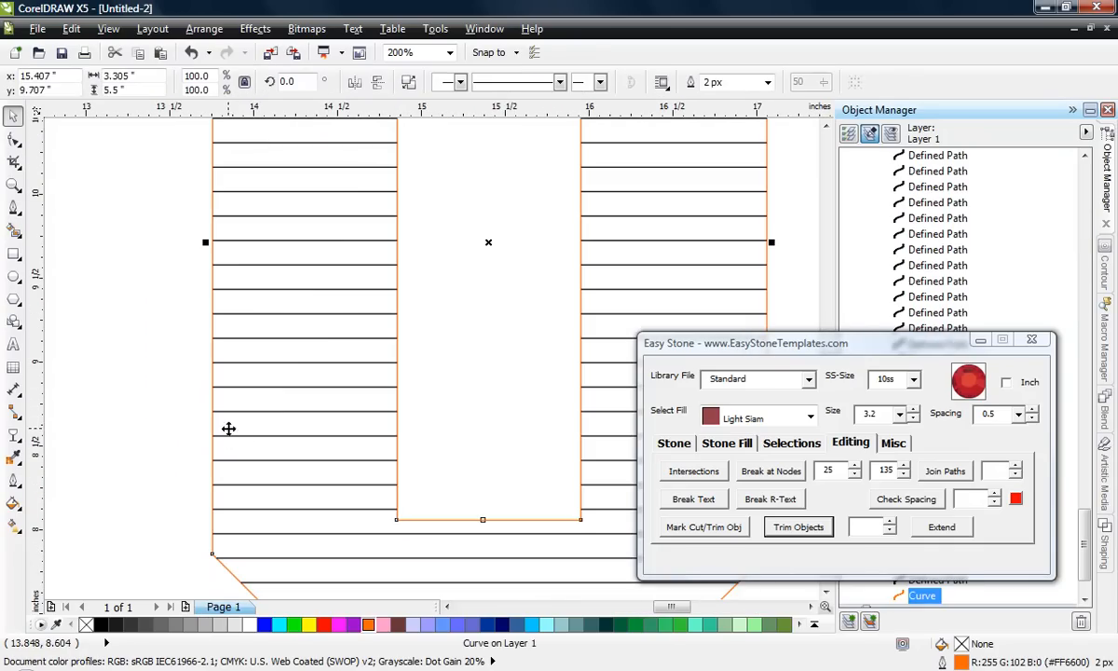
{"action": "left_click", "coordinate": [719, 446]}
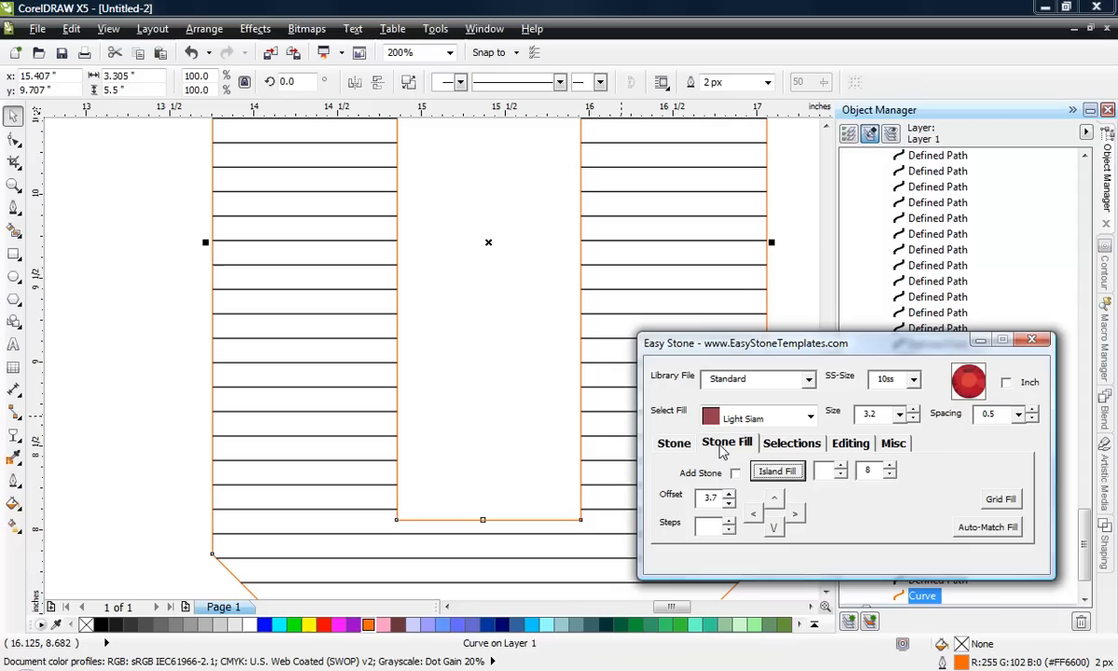
{"action": "left_click", "coordinate": [840, 470]}
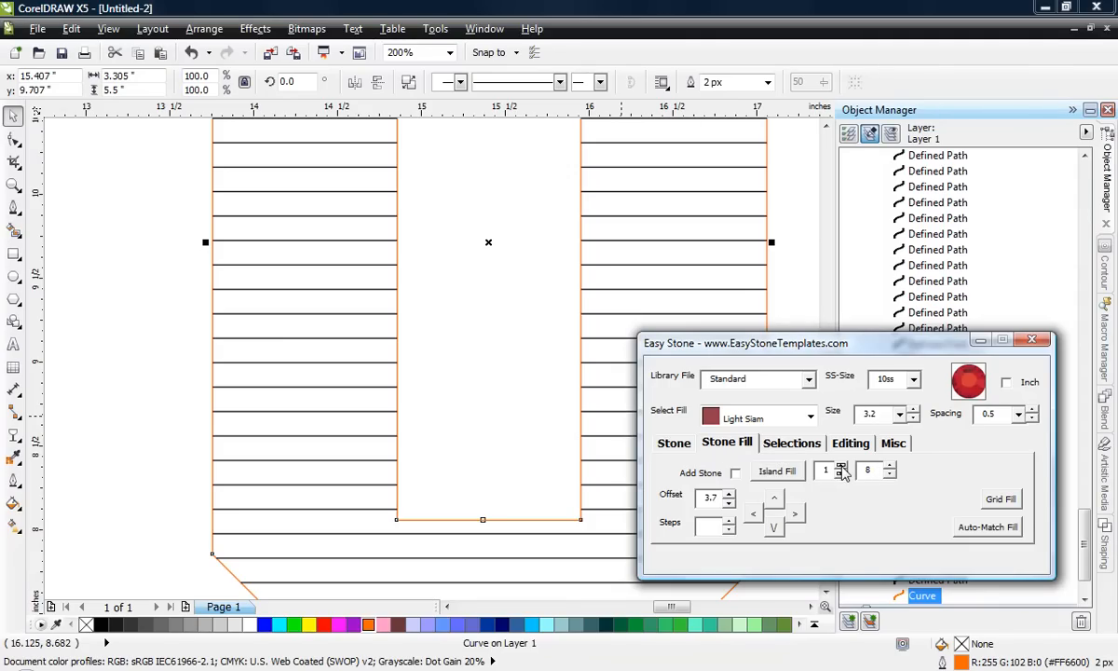
{"action": "left_click", "coordinate": [774, 472]}
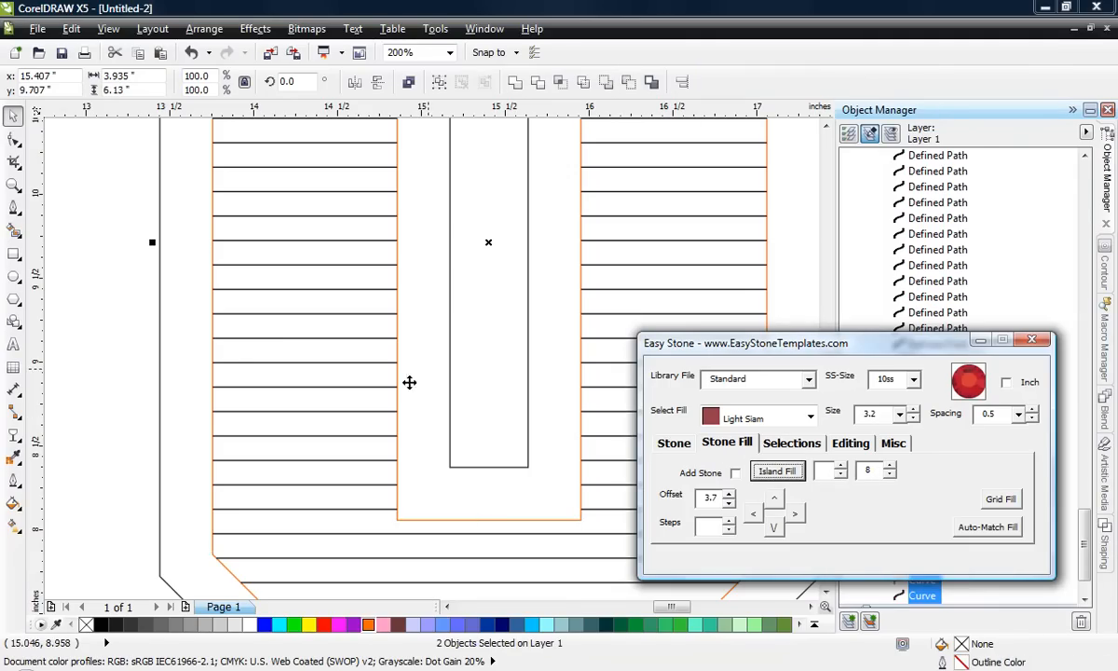
{"action": "left_click", "coordinate": [120, 362]}
Delete the original orange outline of the 0, keeping the fill lines and the offset contour
{"action": "scroll", "coordinate": [181, 408], "scroll_direction": "down", "scroll_amount": 1}
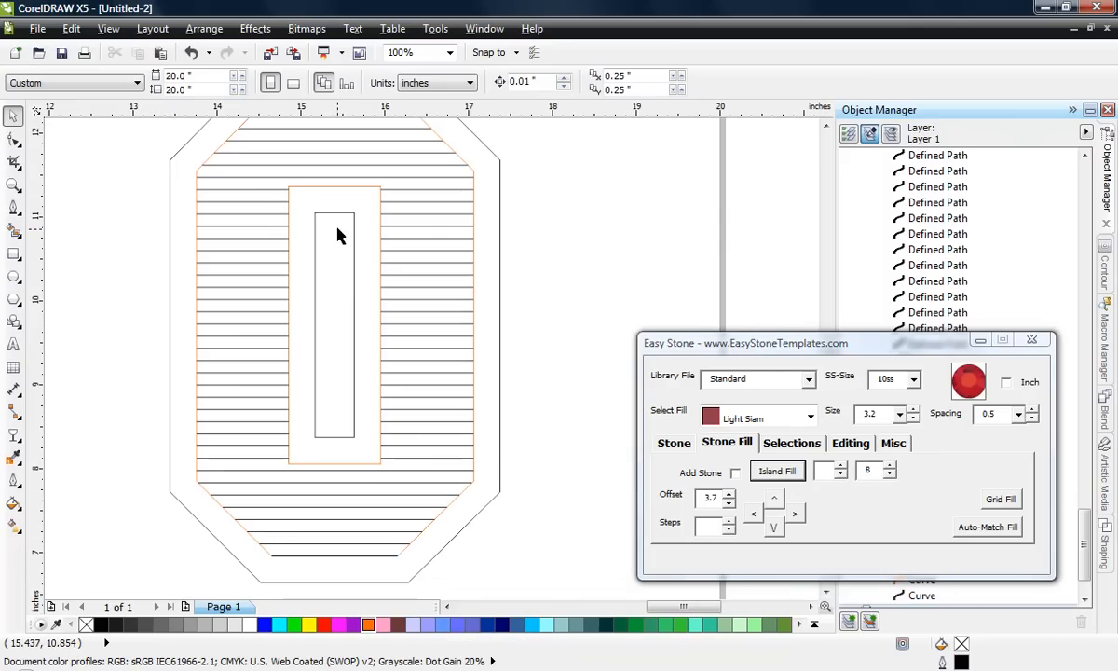
{"action": "scroll", "coordinate": [337, 301], "scroll_direction": "down", "scroll_amount": 1}
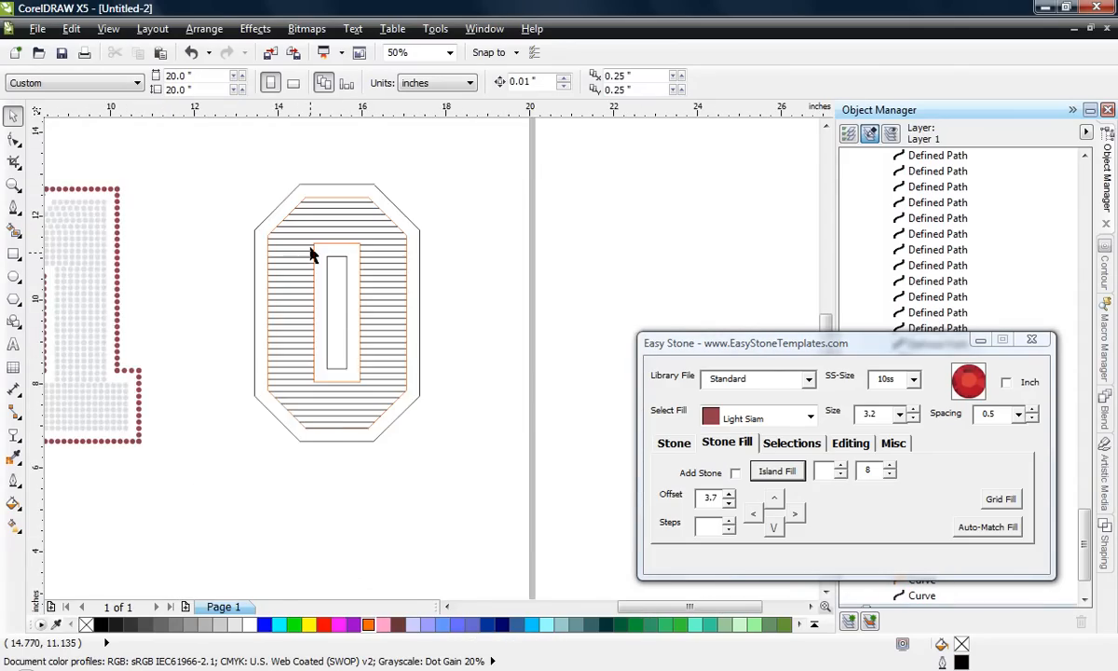
{"action": "scroll", "coordinate": [312, 254], "scroll_direction": "up", "scroll_amount": 1}
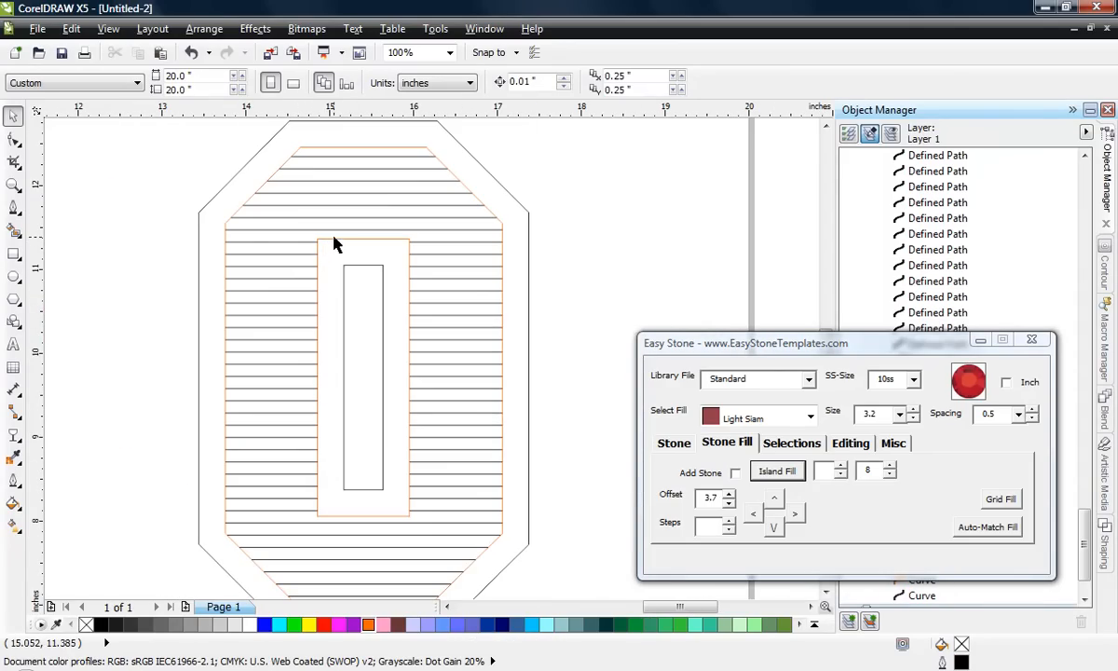
{"action": "scroll", "coordinate": [240, 243], "scroll_direction": "up", "scroll_amount": 1}
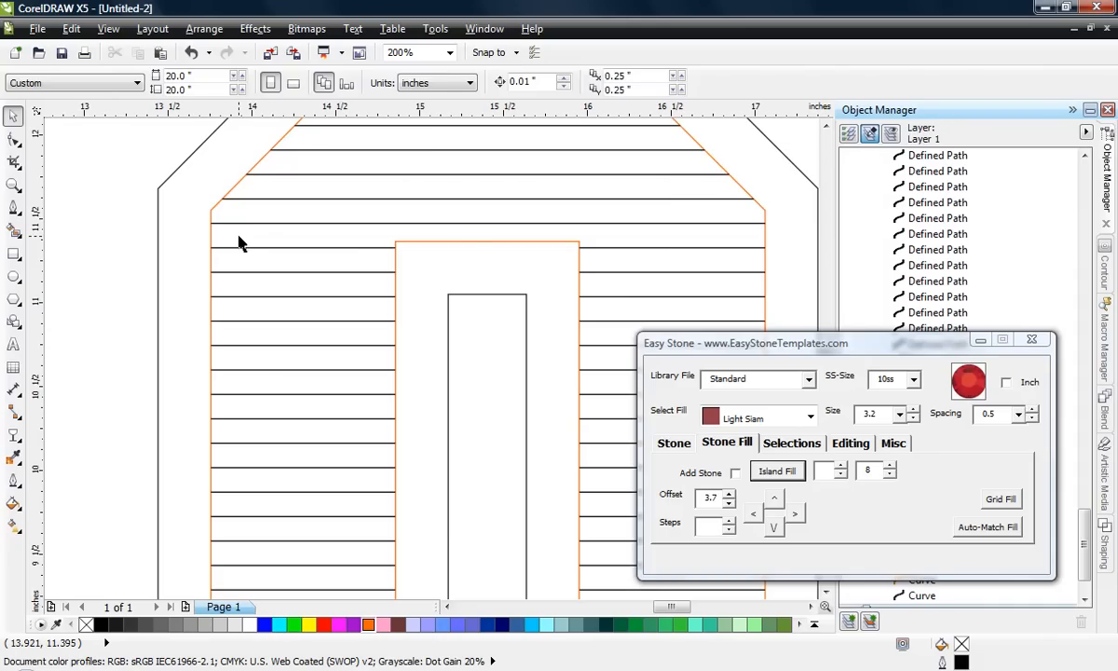
{"action": "left_click", "coordinate": [239, 237]}
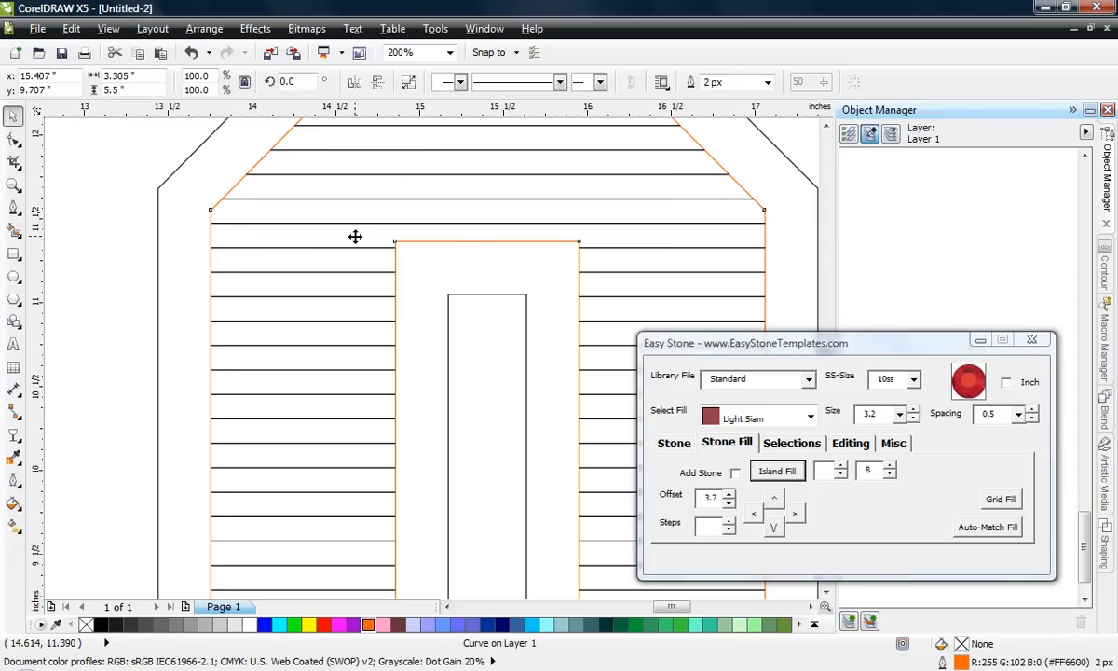
{"action": "left_click", "coordinate": [407, 295]}
{"action": "scroll", "coordinate": [407, 294], "scroll_direction": "down", "scroll_amount": 1}
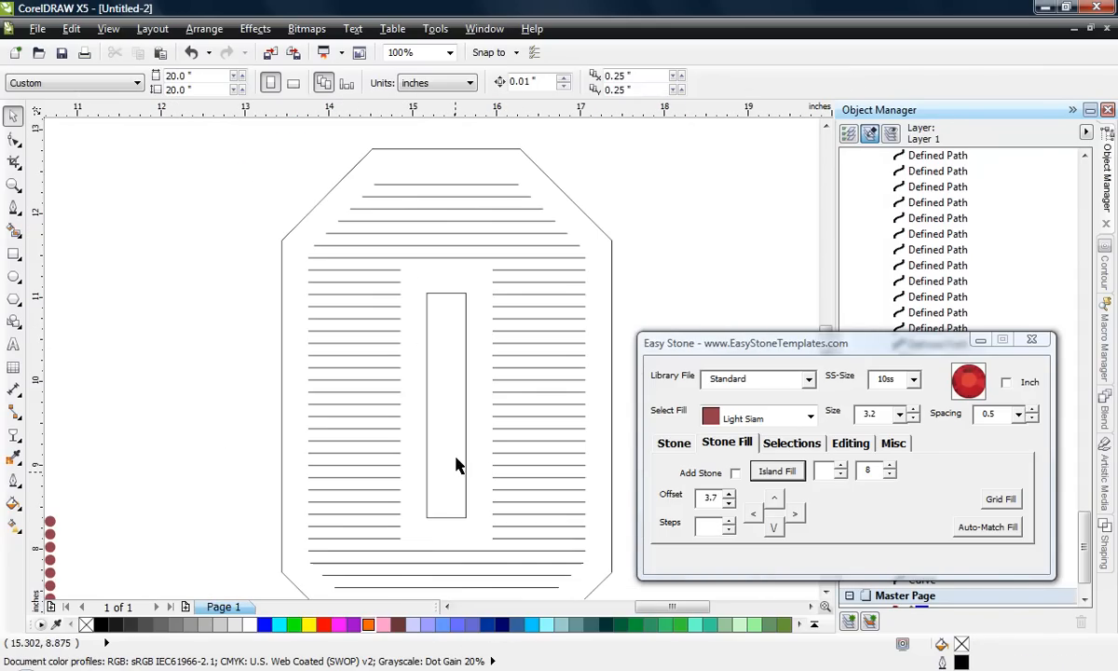
Add 10ss Crystal stones with 0.5 spacing along all the horizontal fill lines of the 0
{"action": "scroll", "coordinate": [385, 215], "scroll_direction": "down", "scroll_amount": 1}
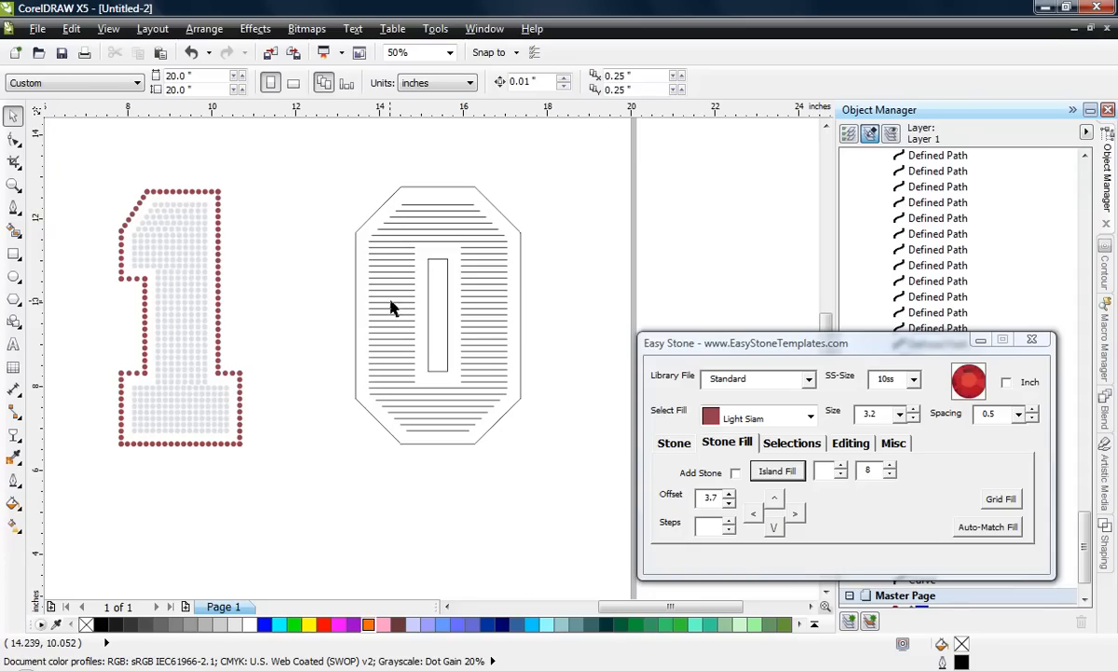
{"action": "left_click", "coordinate": [809, 416]}
{"action": "scroll", "coordinate": [750, 456], "scroll_direction": "up", "scroll_amount": 5}
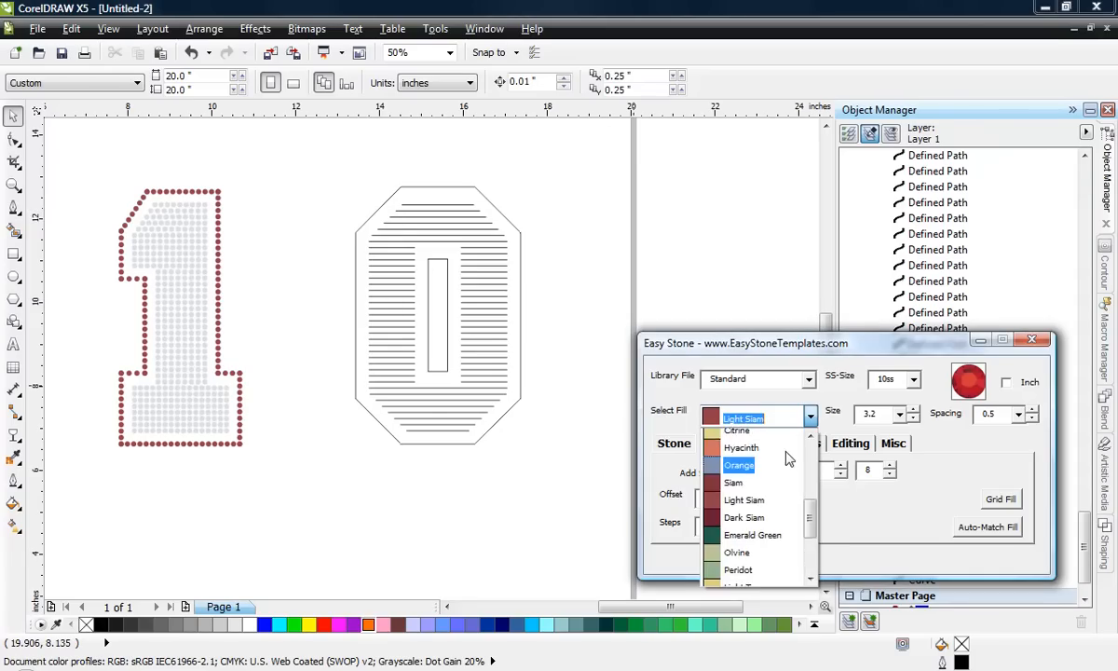
{"action": "left_click", "coordinate": [737, 454]}
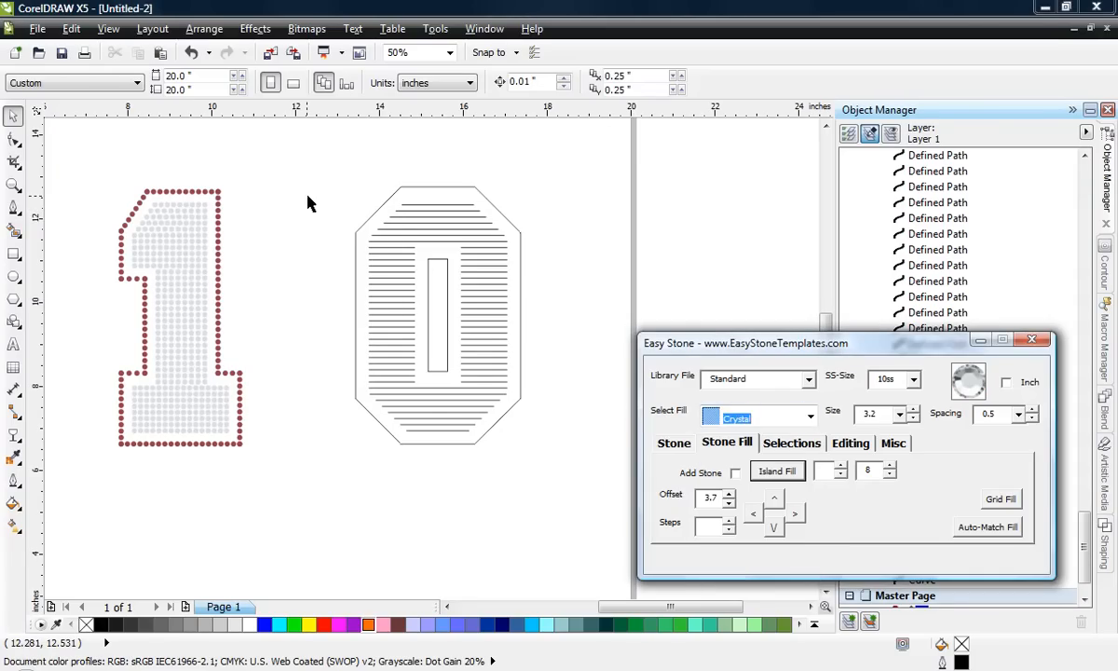
{"action": "left_click_drag", "start_coordinate": [311, 187], "coordinate": [557, 445]}
{"action": "left_click", "coordinate": [673, 442]}
{"action": "left_click", "coordinate": [774, 471]}
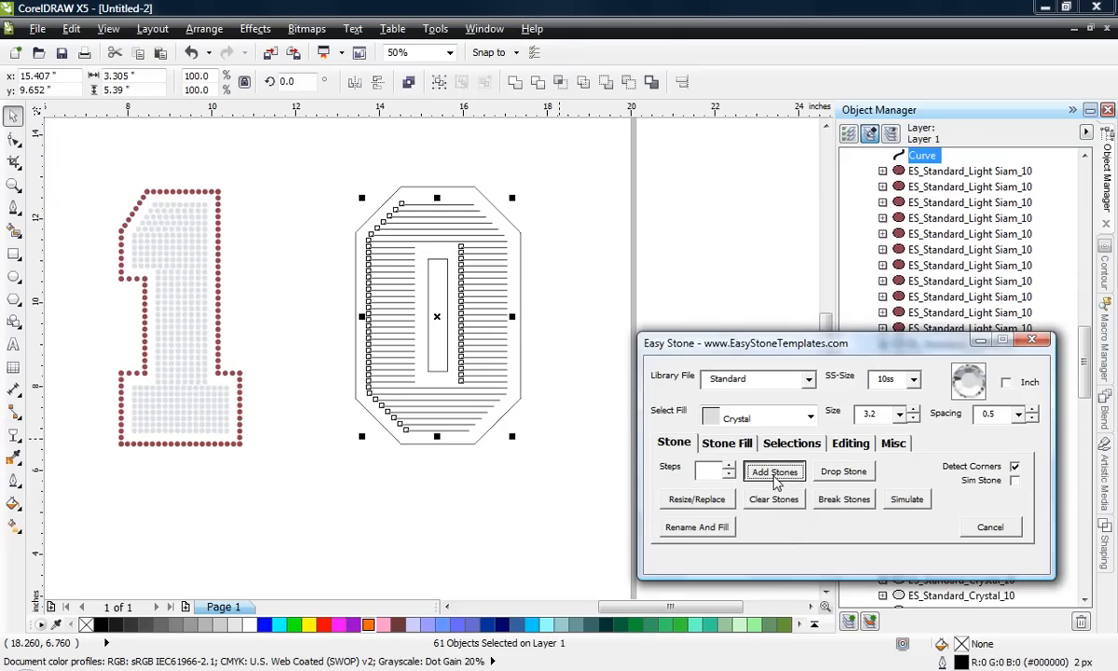
{"action": "left_click", "coordinate": [573, 273]}
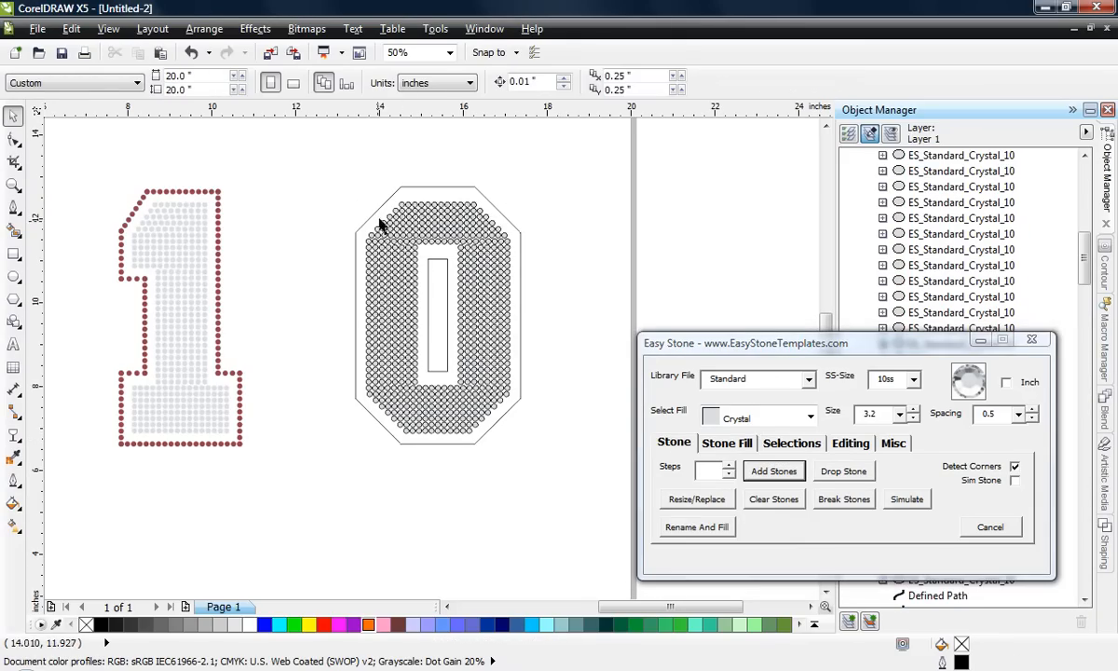
Add 10ss Light Siam stones with 0.5 spacing along both the outer and inner contours of the 0
{"action": "left_click", "coordinate": [448, 342]}
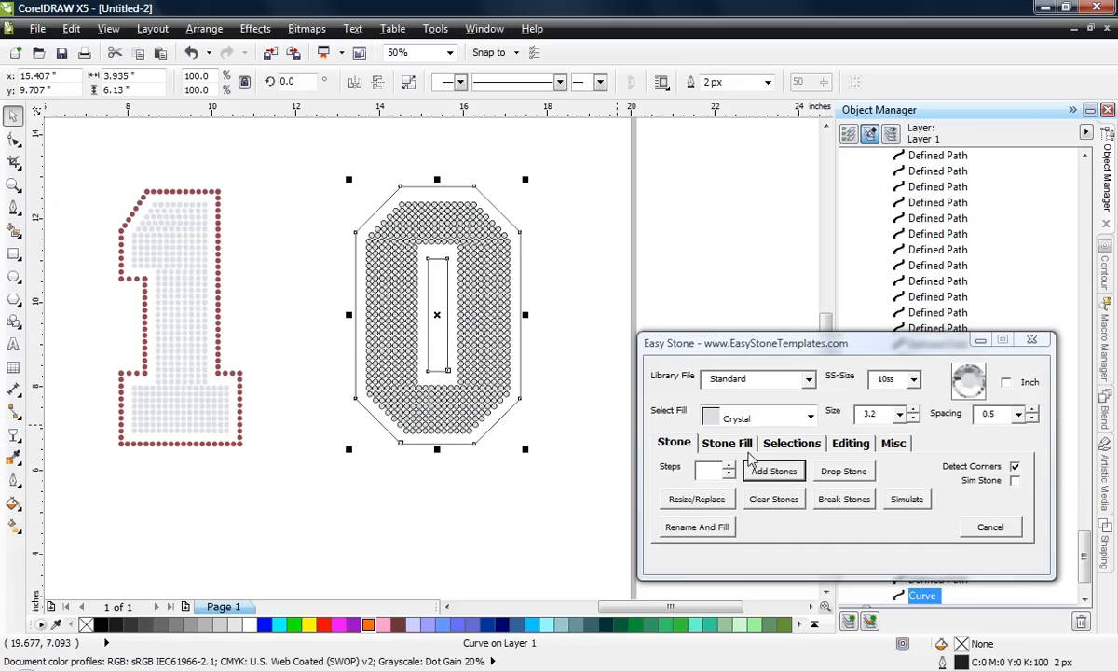
{"action": "left_click", "coordinate": [798, 419]}
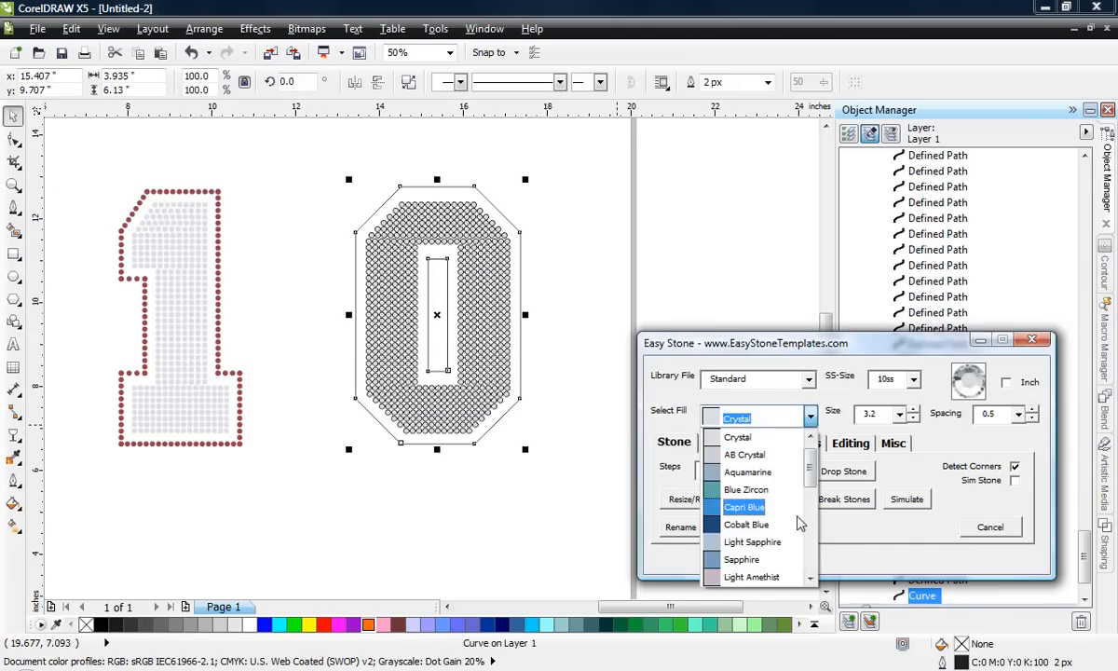
{"action": "scroll", "coordinate": [791, 524], "scroll_direction": "down", "scroll_amount": 5}
{"action": "scroll", "coordinate": [790, 517], "scroll_direction": "down", "scroll_amount": 1}
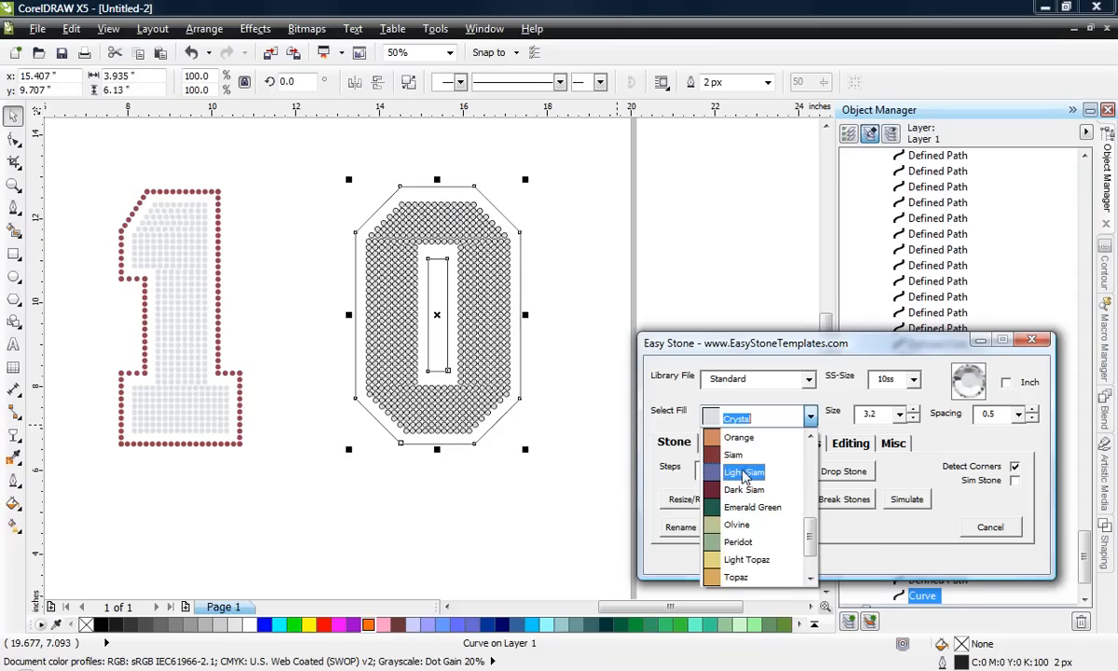
{"action": "left_click", "coordinate": [742, 471]}
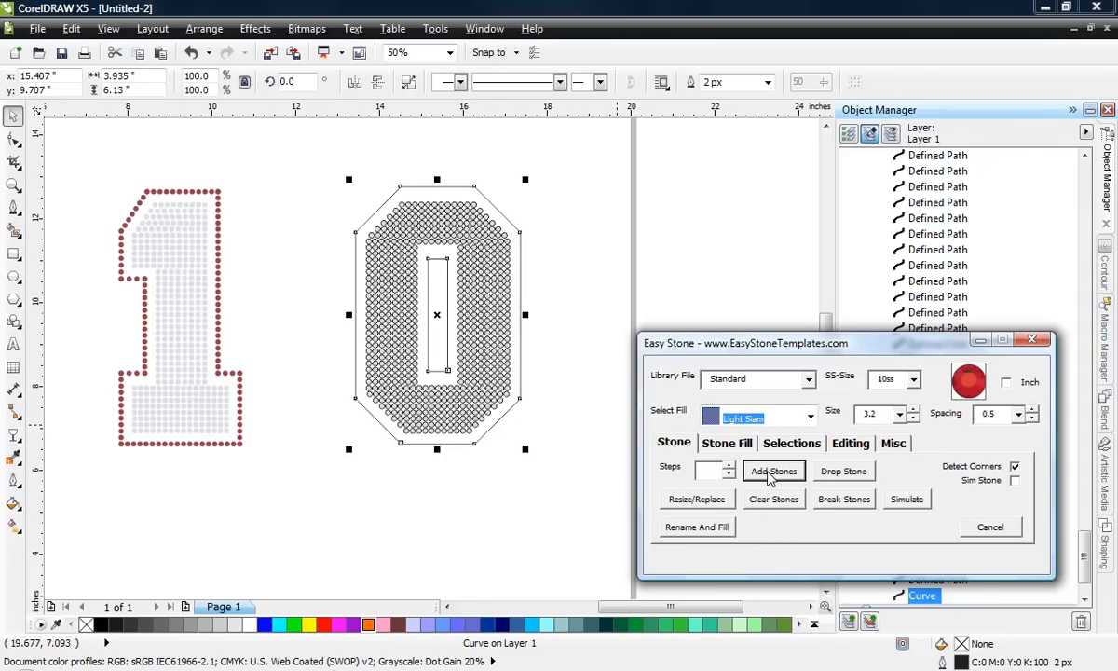
{"action": "left_click", "coordinate": [771, 473]}
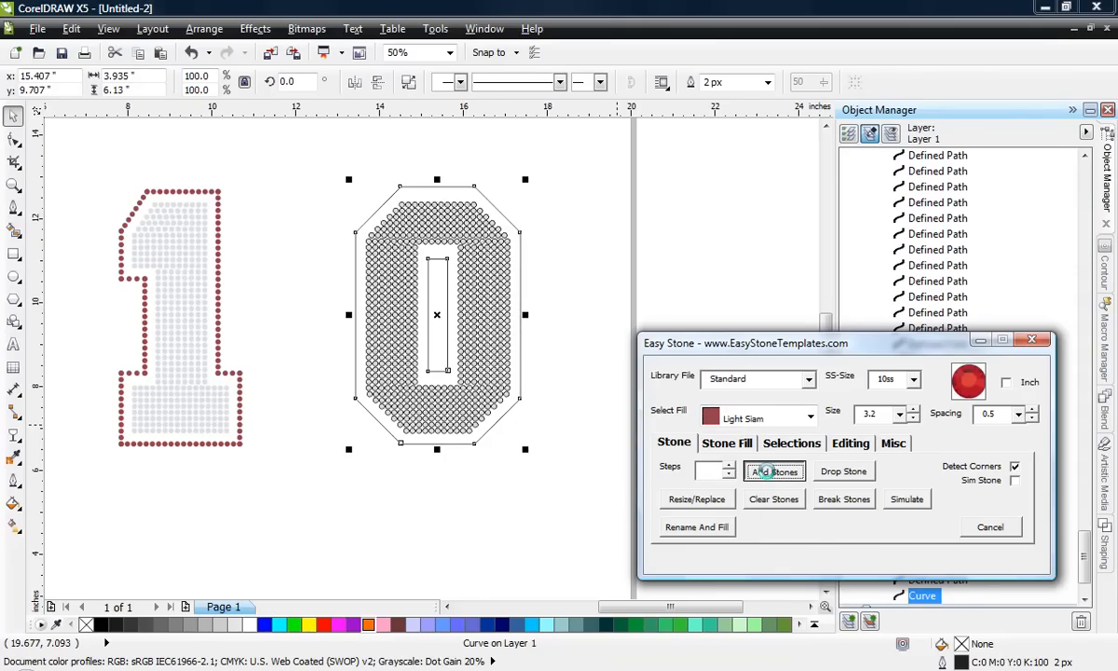
{"action": "left_click", "coordinate": [446, 503]}
Examine the stone placement at the 0's contour corners, checking the lower corners in Wireframe before returning to Enhanced view
{"action": "scroll", "coordinate": [361, 239], "scroll_direction": "up", "scroll_amount": 3}
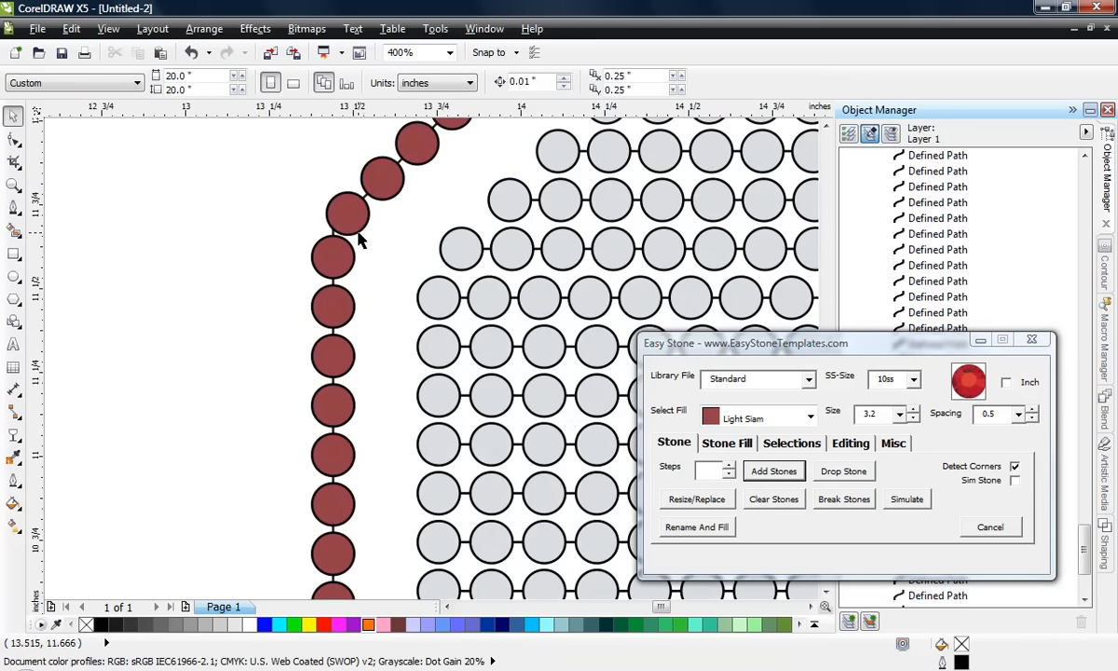
{"action": "scroll", "coordinate": [312, 238], "scroll_direction": "down", "scroll_amount": 1}
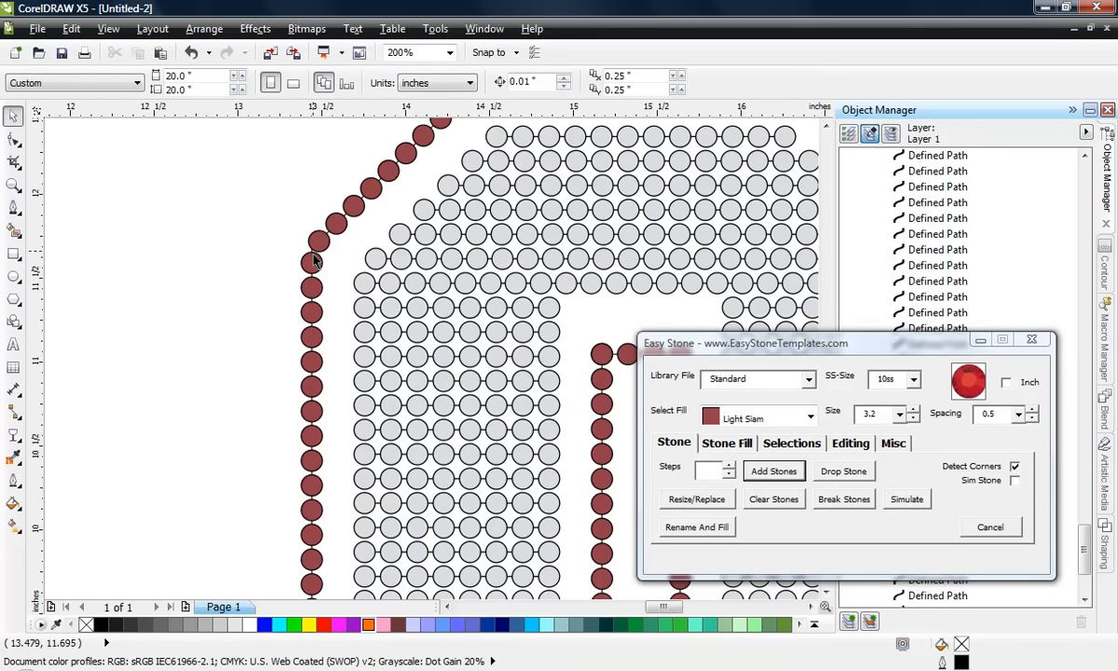
{"action": "scroll", "coordinate": [296, 250], "scroll_direction": "down", "scroll_amount": 1}
{"action": "scroll", "coordinate": [641, 272], "scroll_direction": "up", "scroll_amount": 1}
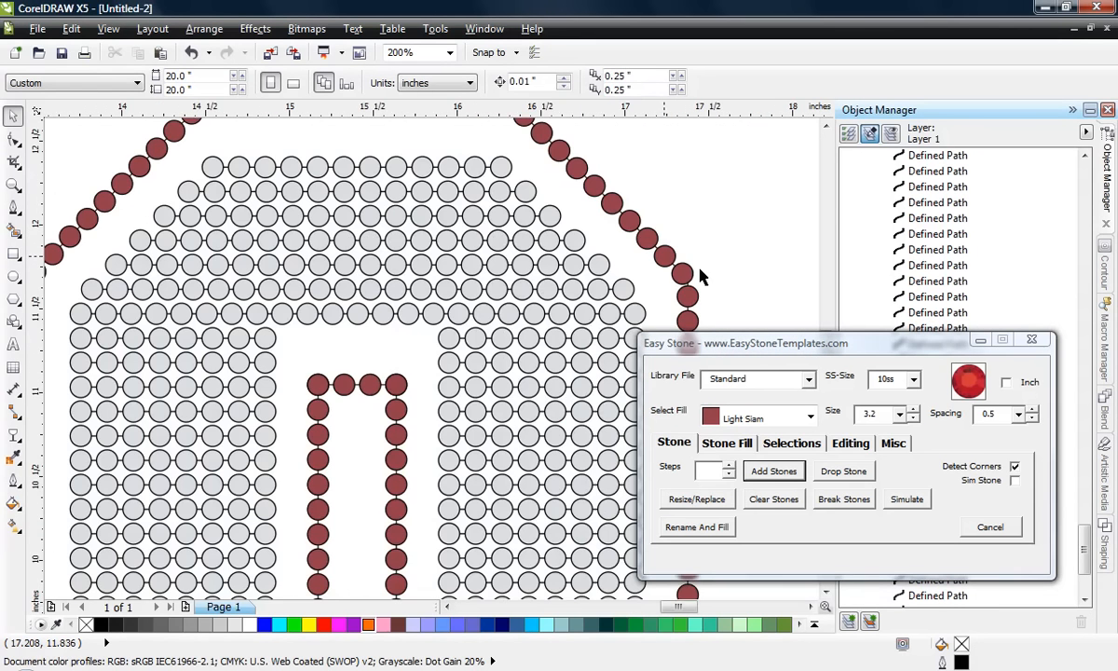
{"action": "scroll", "coordinate": [517, 232], "scroll_direction": "down", "scroll_amount": 2}
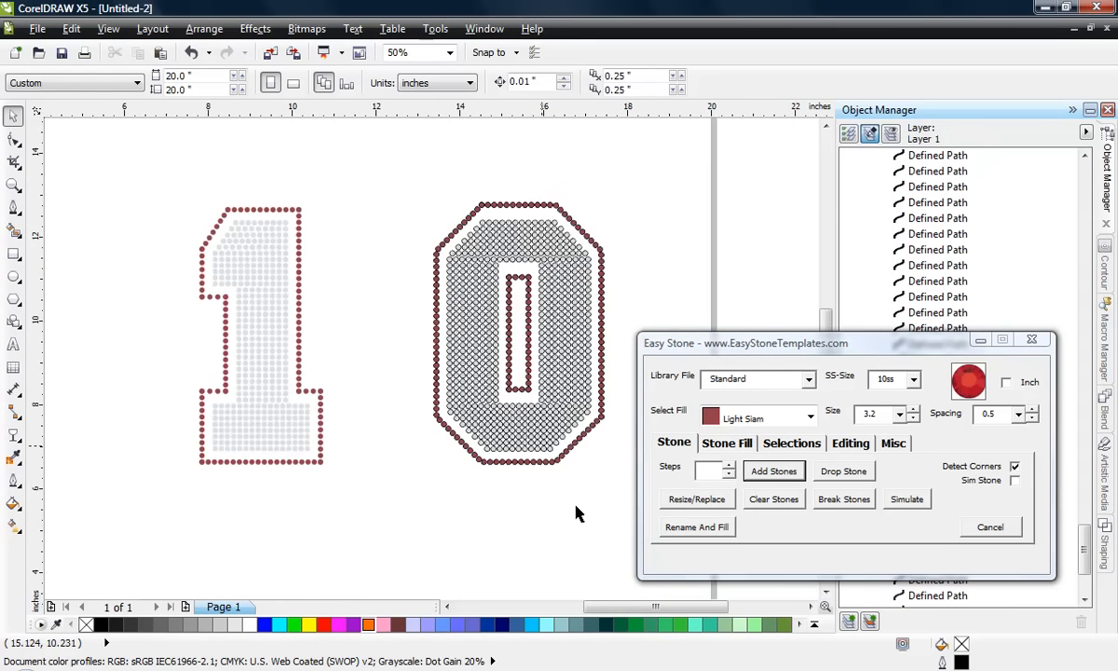
{"action": "scroll", "coordinate": [564, 466], "scroll_direction": "up", "scroll_amount": 2}
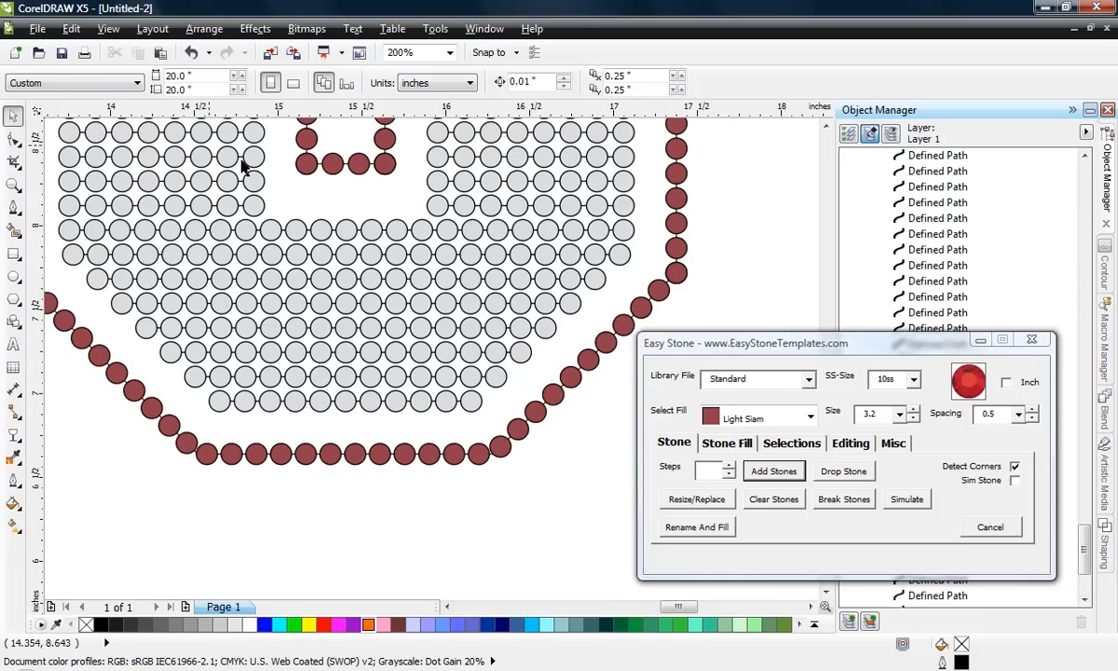
{"action": "left_click", "coordinate": [108, 29]}
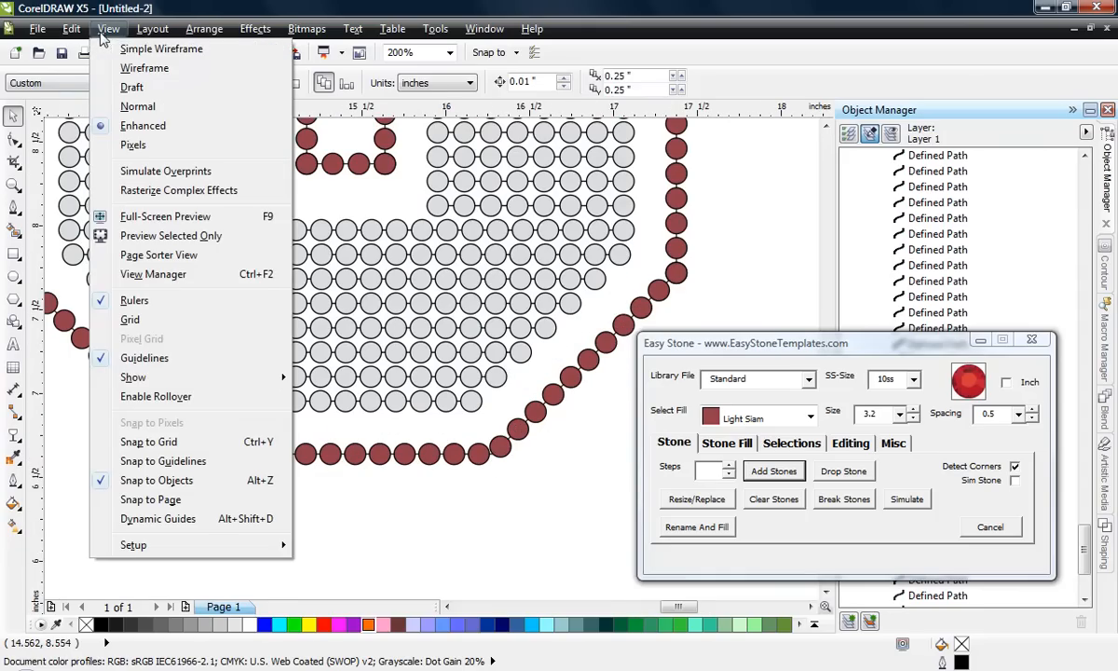
{"action": "left_click", "coordinate": [145, 68]}
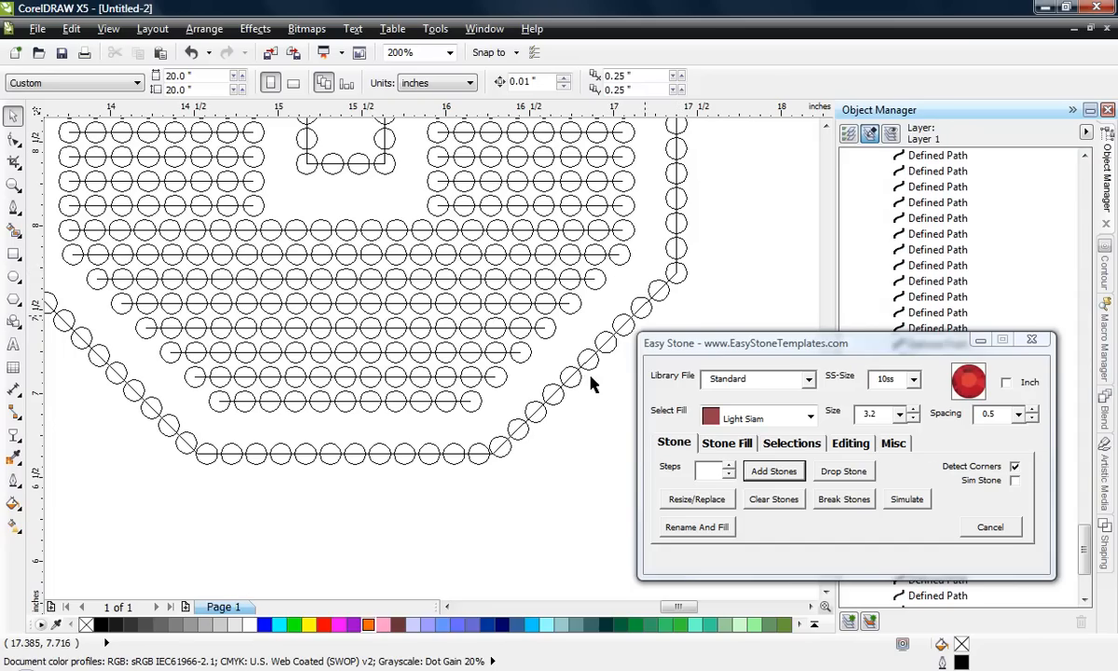
{"action": "scroll", "coordinate": [494, 471], "scroll_direction": "down", "scroll_amount": 2}
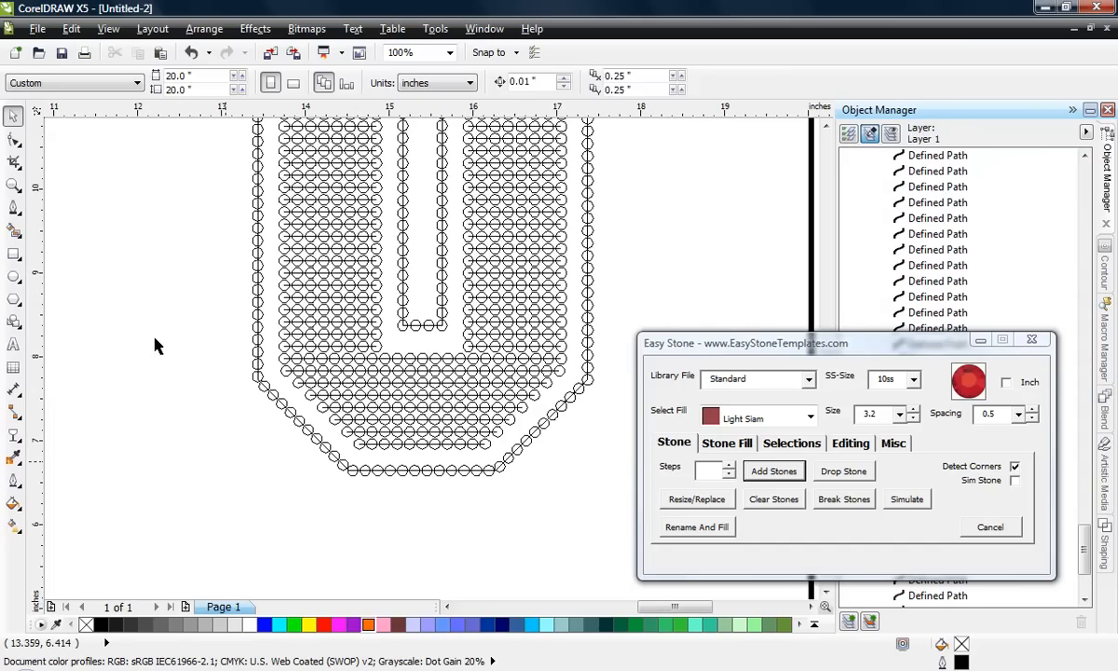
{"action": "left_click", "coordinate": [108, 29]}
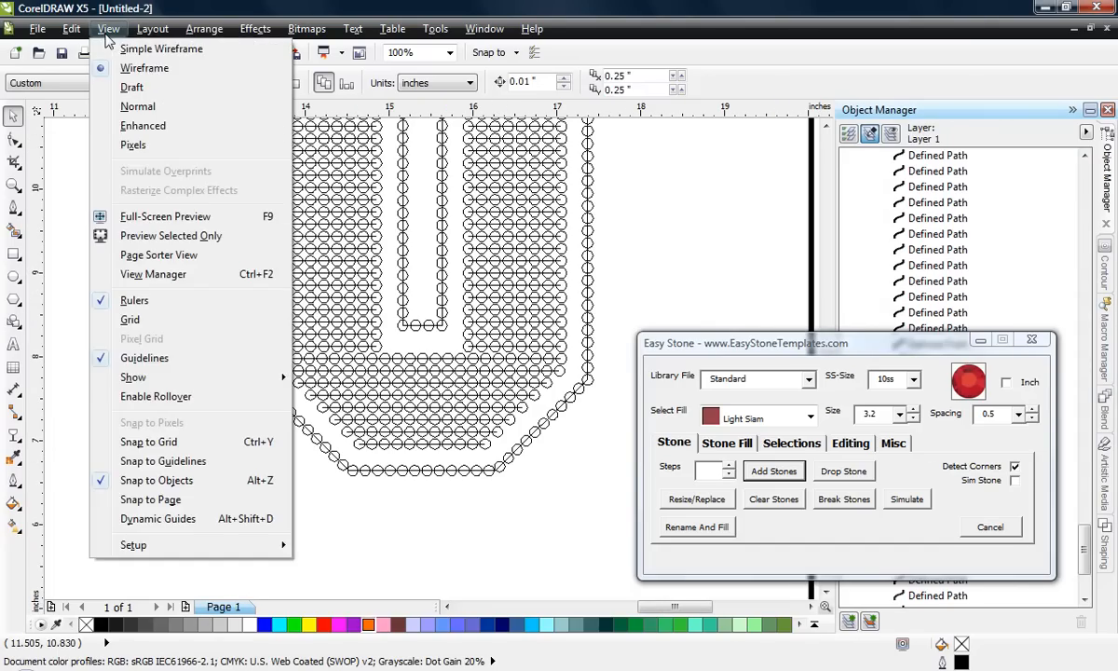
{"action": "left_click", "coordinate": [138, 128]}
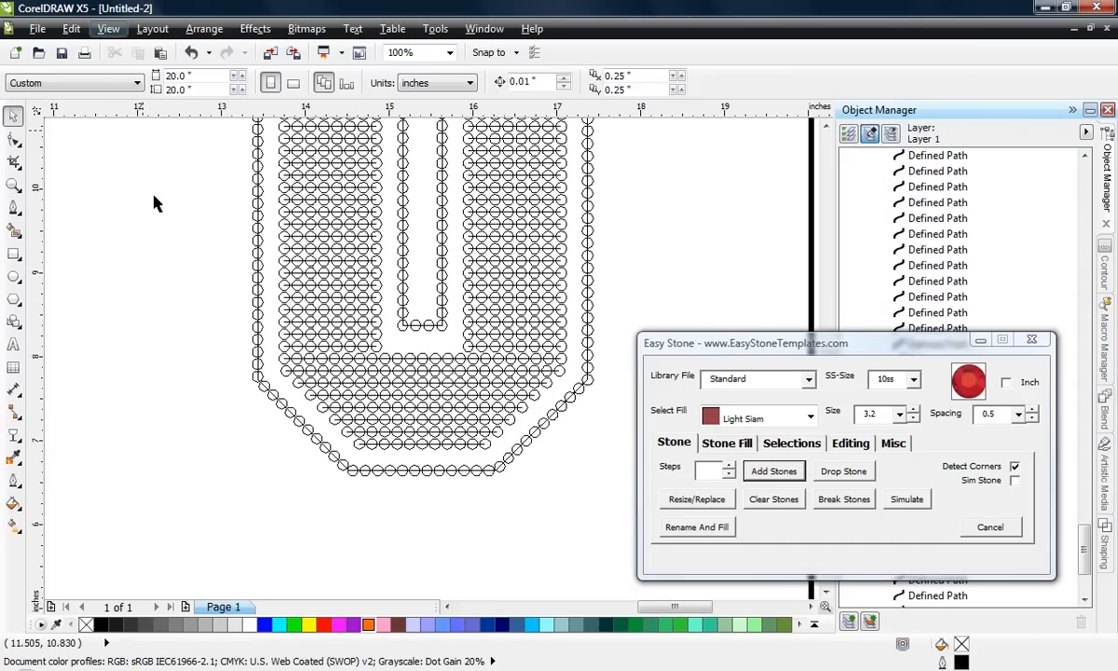
Clear the Light Siam stones from both pieces of the 0's outer contour, keeping the inner contour's stones
{"action": "left_click", "coordinate": [265, 385]}
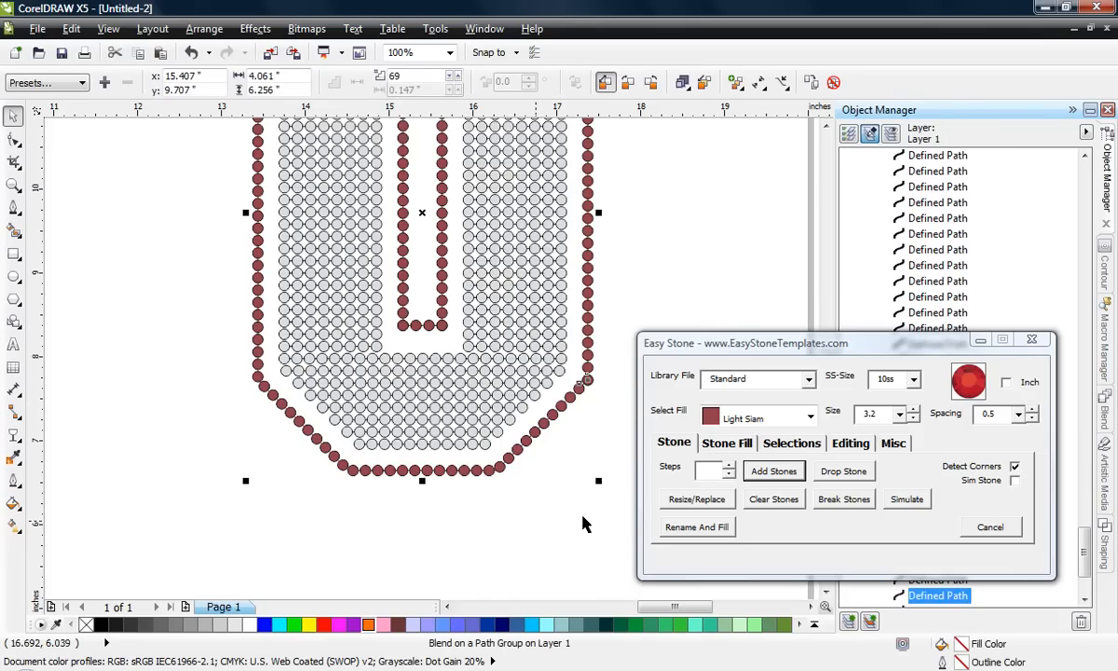
{"action": "left_click", "coordinate": [786, 500]}
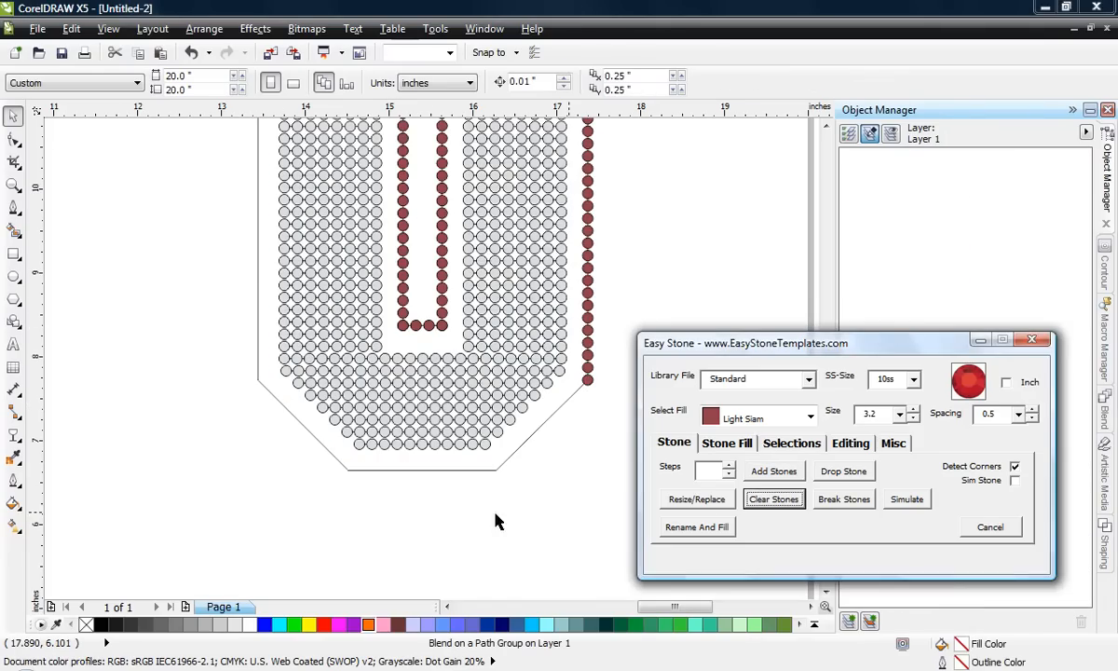
{"action": "left_click", "coordinate": [592, 345]}
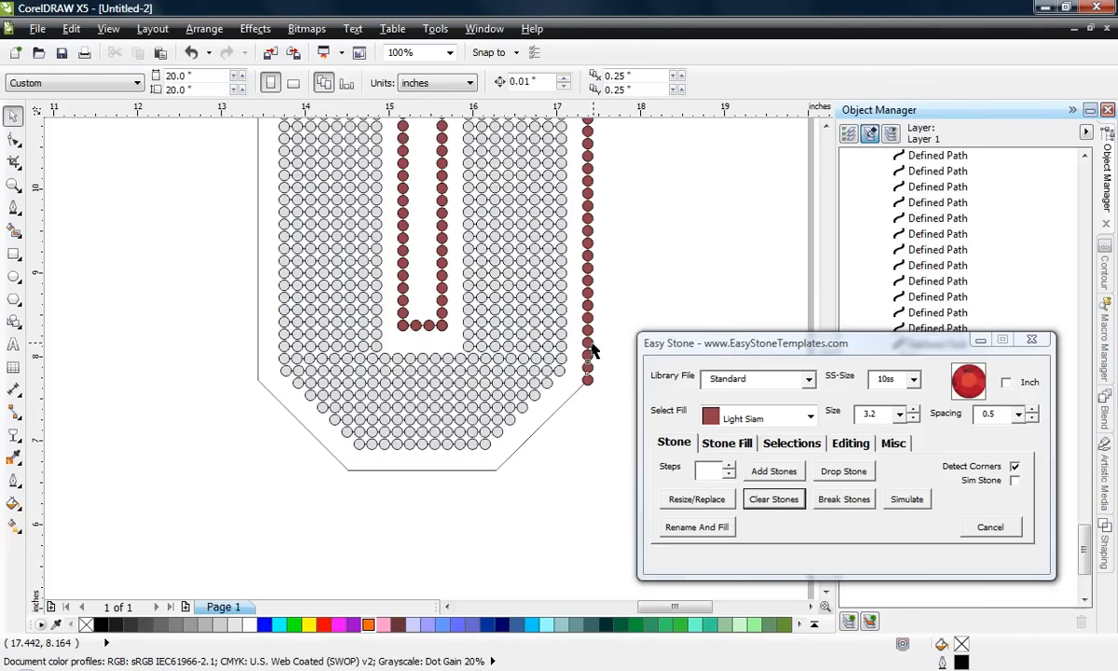
{"action": "left_click", "coordinate": [773, 500]}
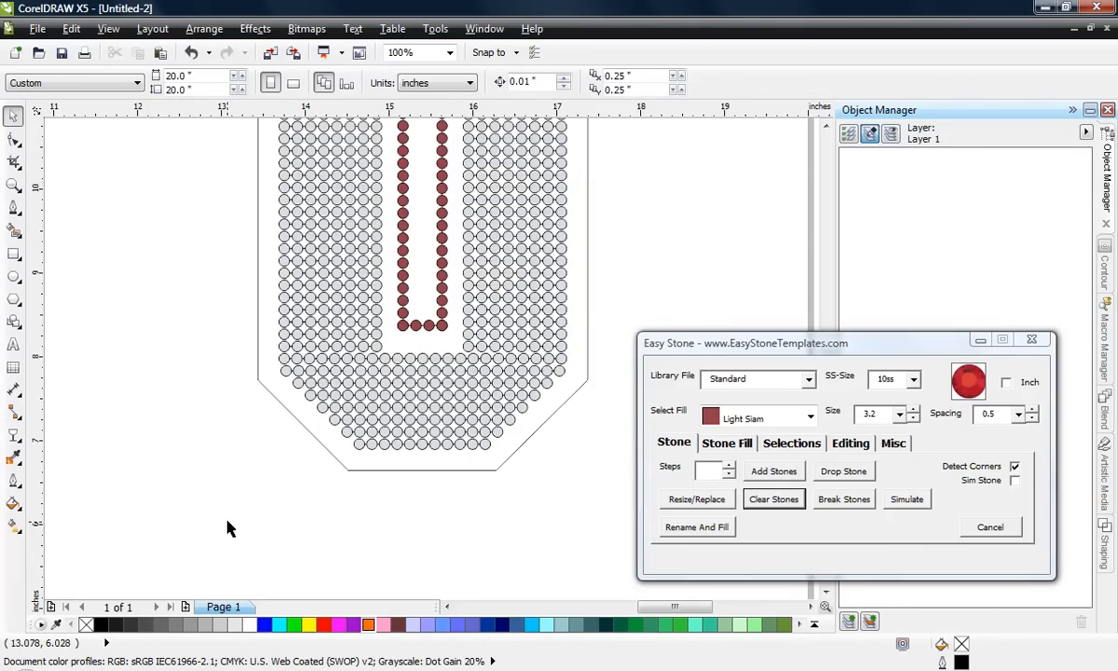
{"action": "scroll", "coordinate": [242, 519], "scroll_direction": "down", "scroll_amount": 1}
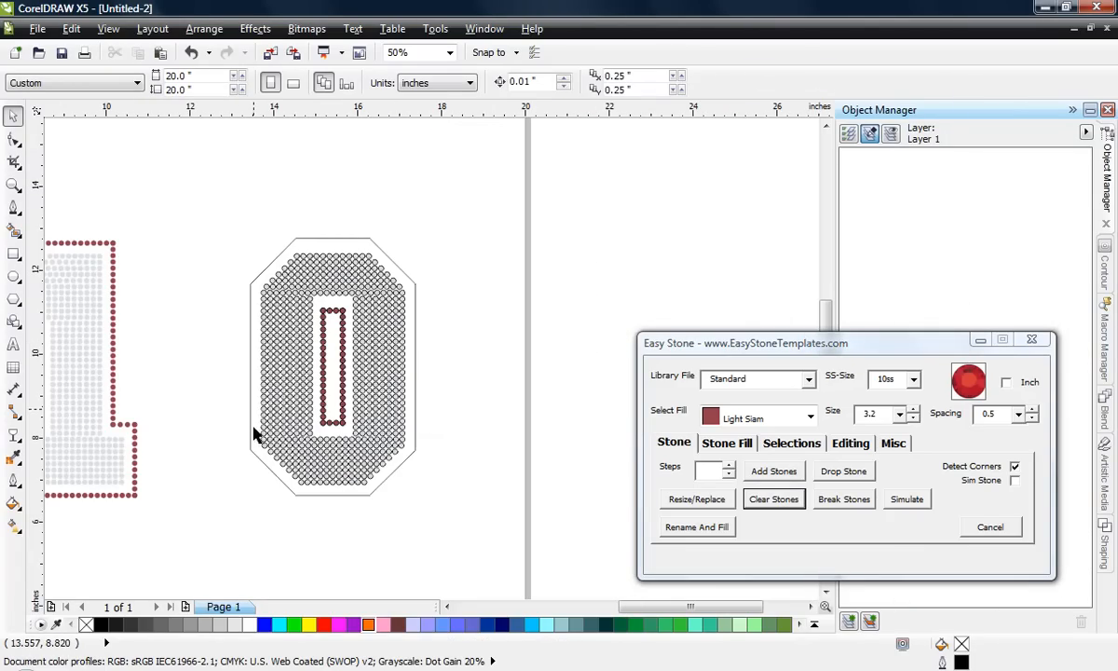
Set the upper angle limit for Break at Nodes to 165 in the Easy Stone editing options
{"action": "left_click", "coordinate": [835, 444]}
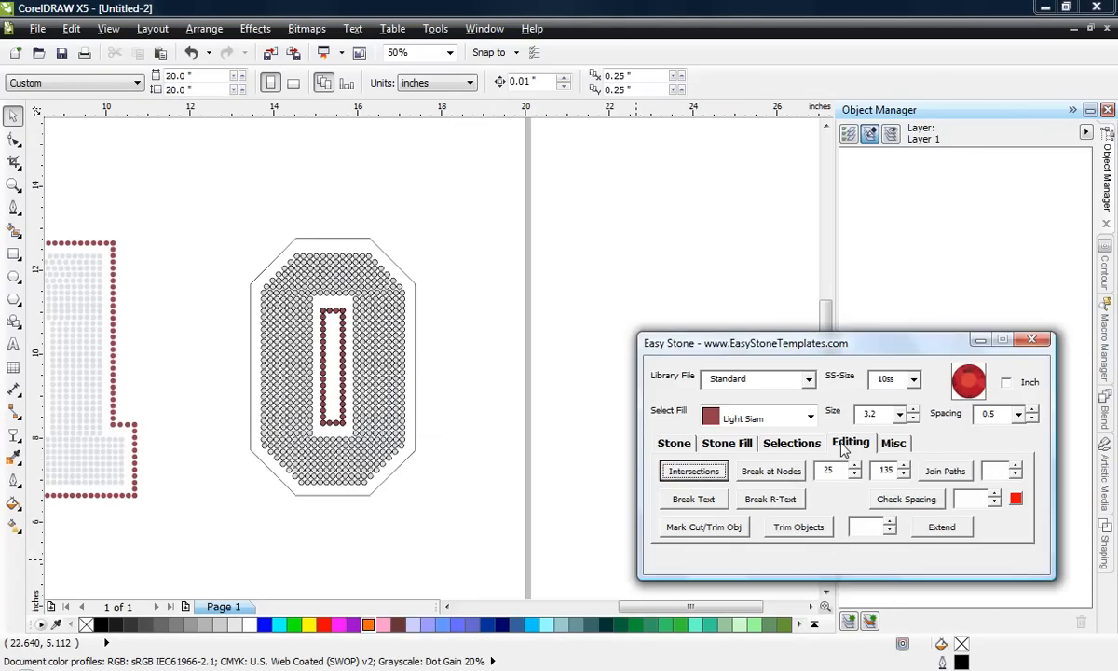
{"action": "left_click", "coordinate": [880, 471]}
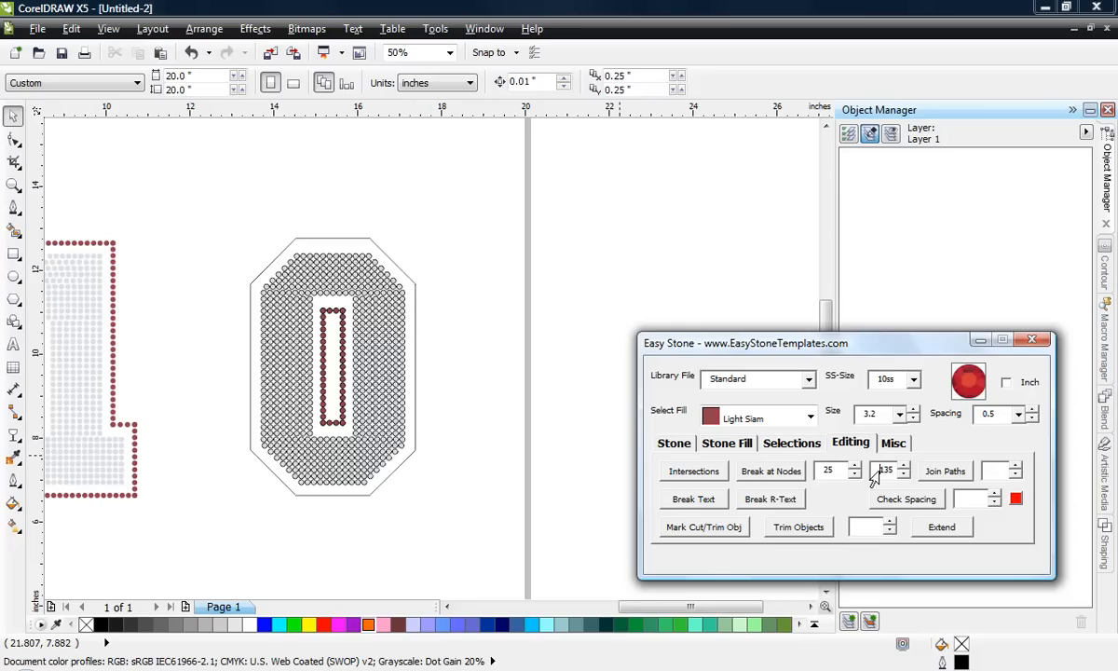
{"action": "type", "text": "165"}
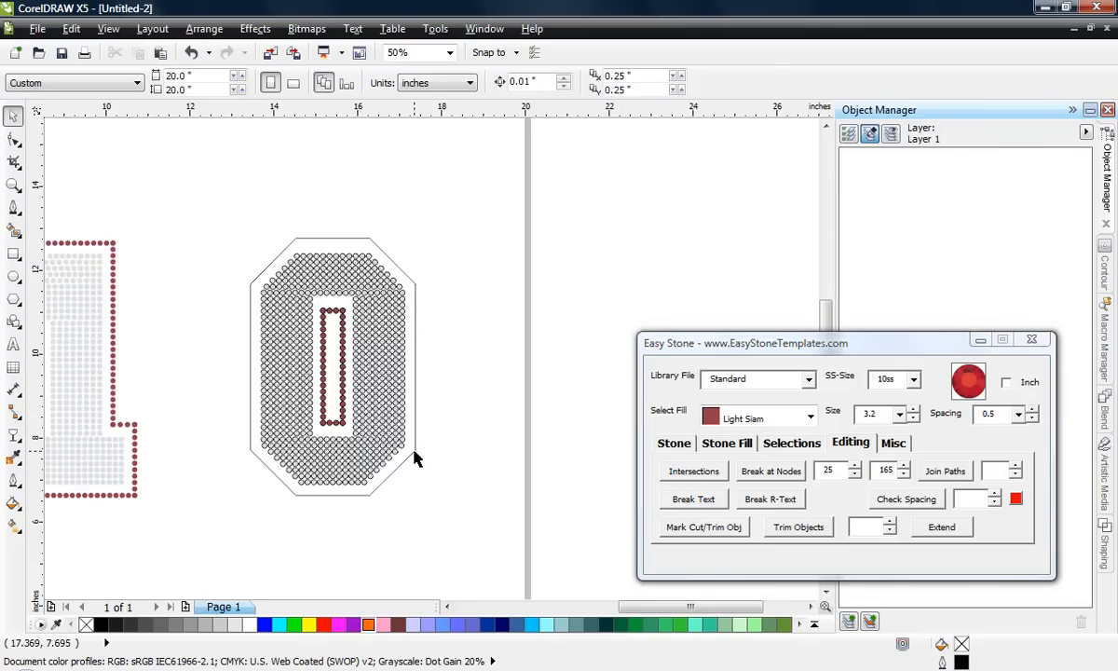
Add 10ss Light Siam stones with Detect Corners enabled along both outer contour pieces of the 0
{"action": "left_click", "coordinate": [291, 491]}
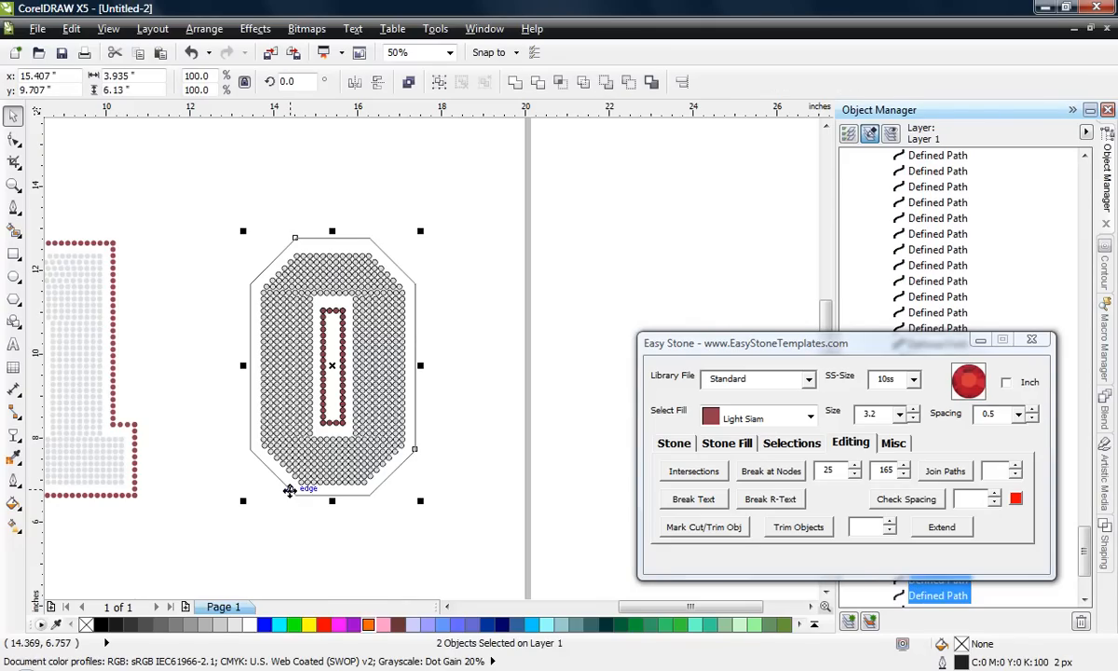
{"action": "left_click", "coordinate": [673, 443]}
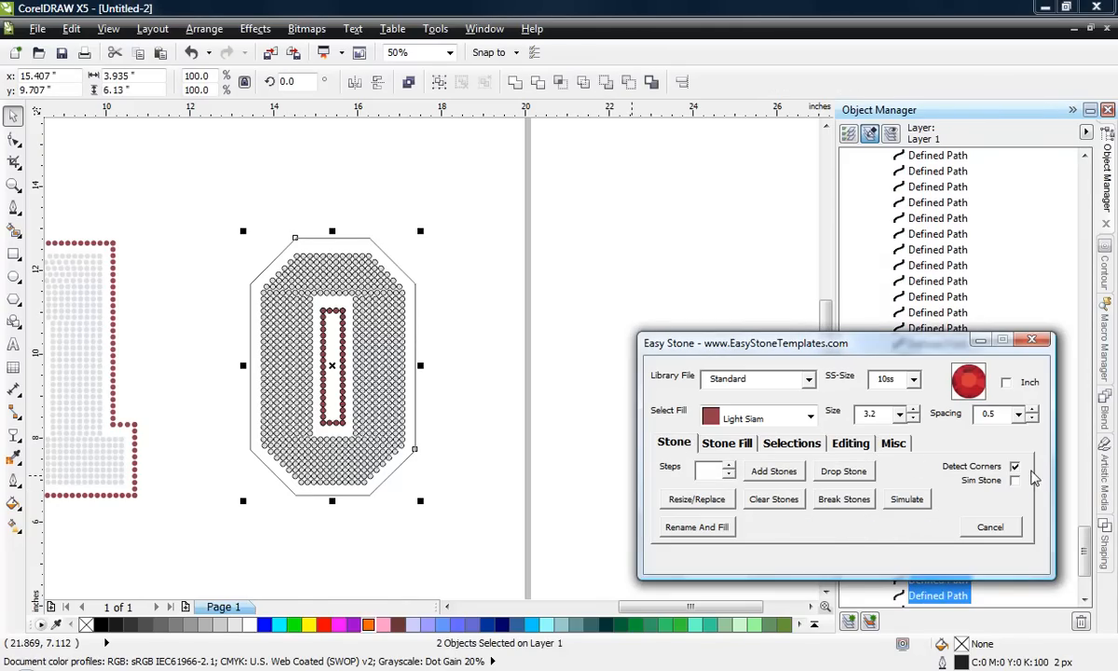
{"action": "left_click", "coordinate": [775, 473]}
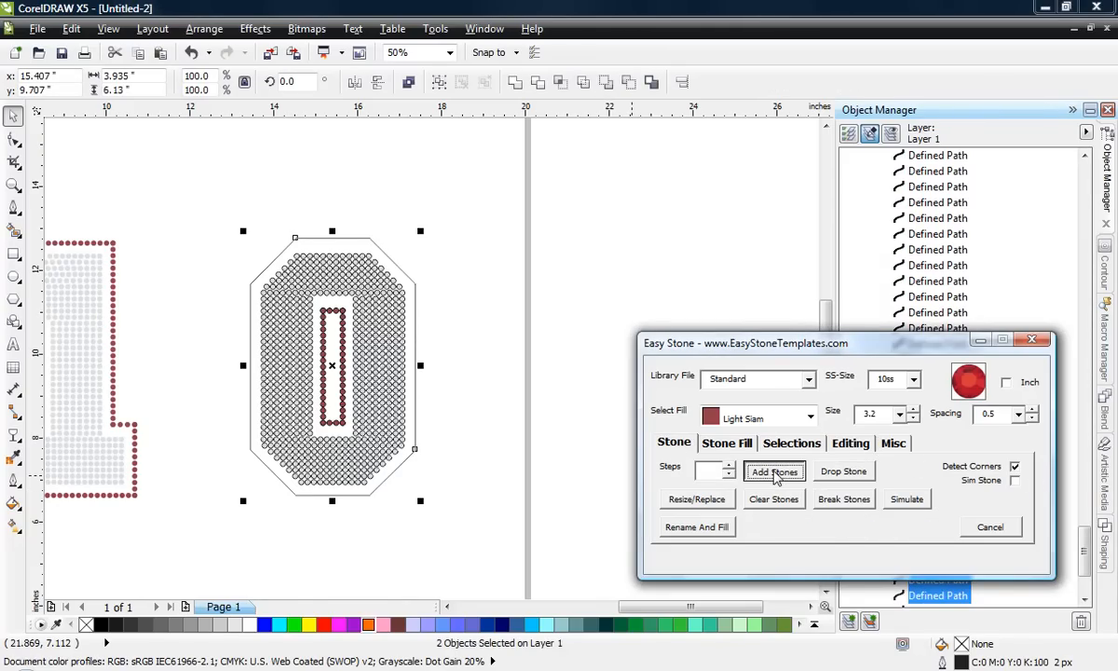
{"action": "left_click", "coordinate": [355, 531]}
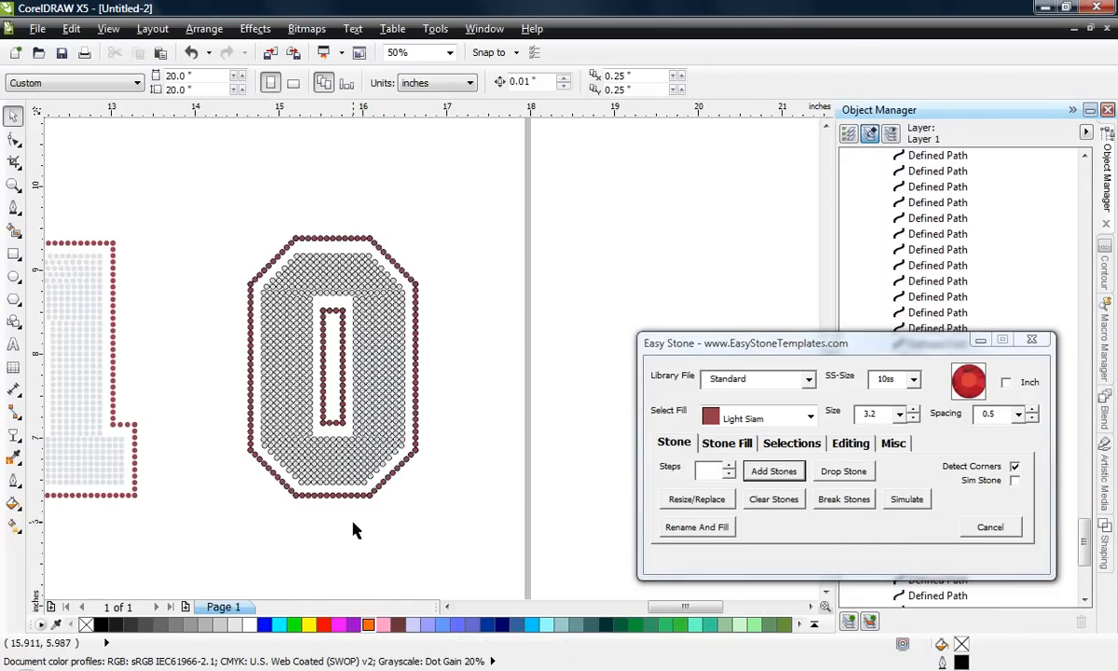
Check in Wireframe whether stones sit on the outer contour's corner nodes, then return to Enhanced view
{"action": "scroll", "coordinate": [374, 498], "scroll_direction": "up", "scroll_amount": 4}
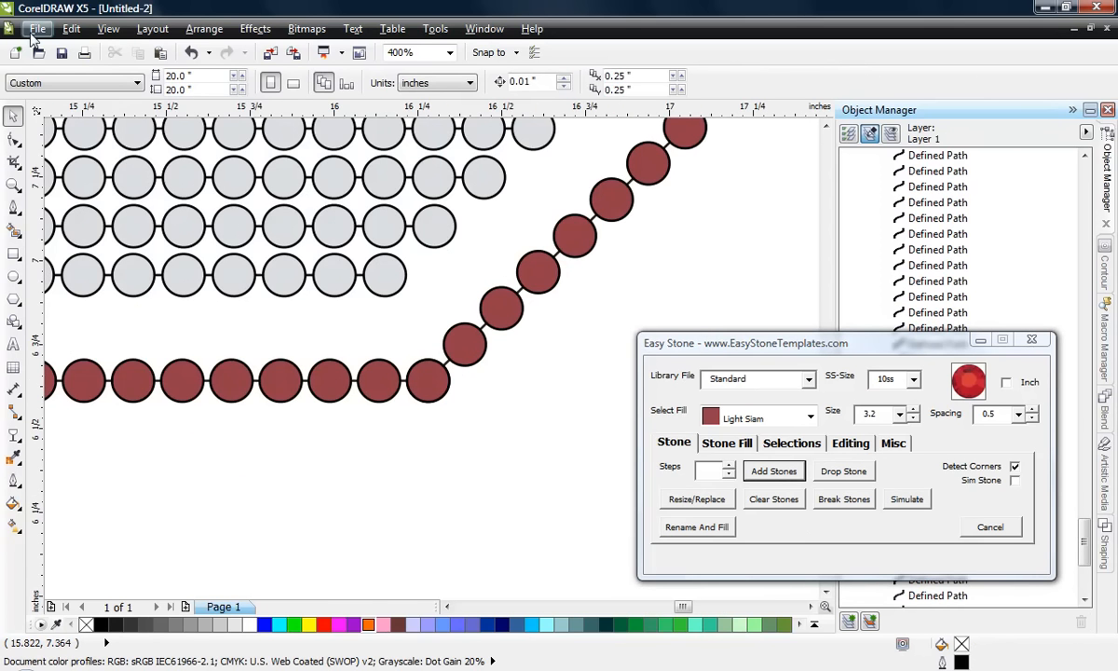
{"action": "left_click", "coordinate": [108, 29]}
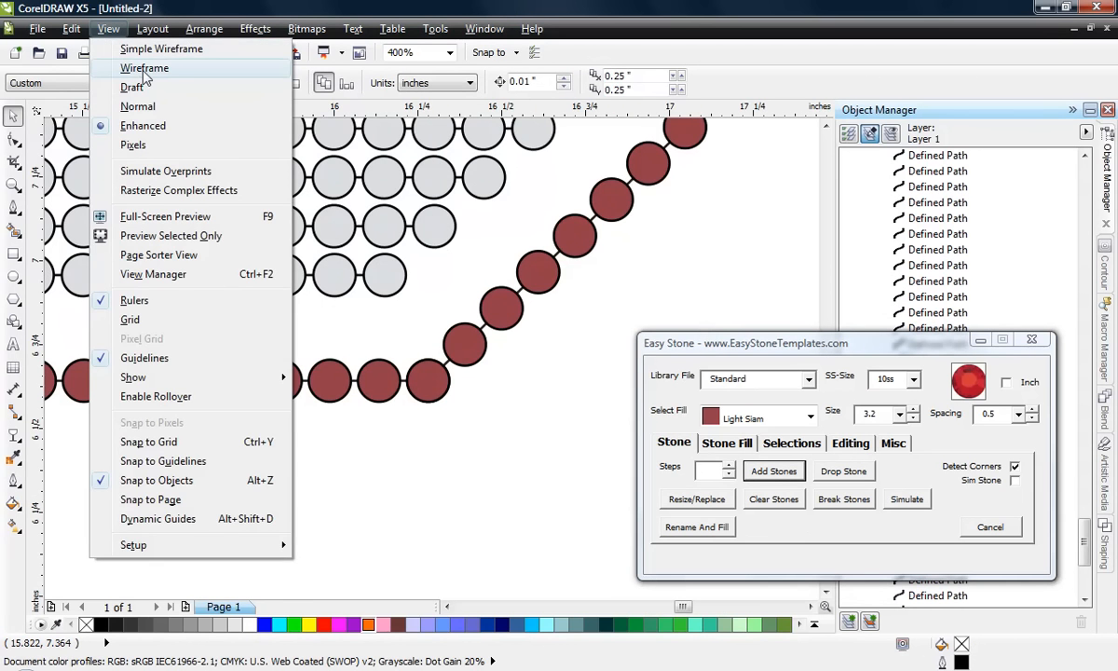
{"action": "left_click", "coordinate": [144, 69]}
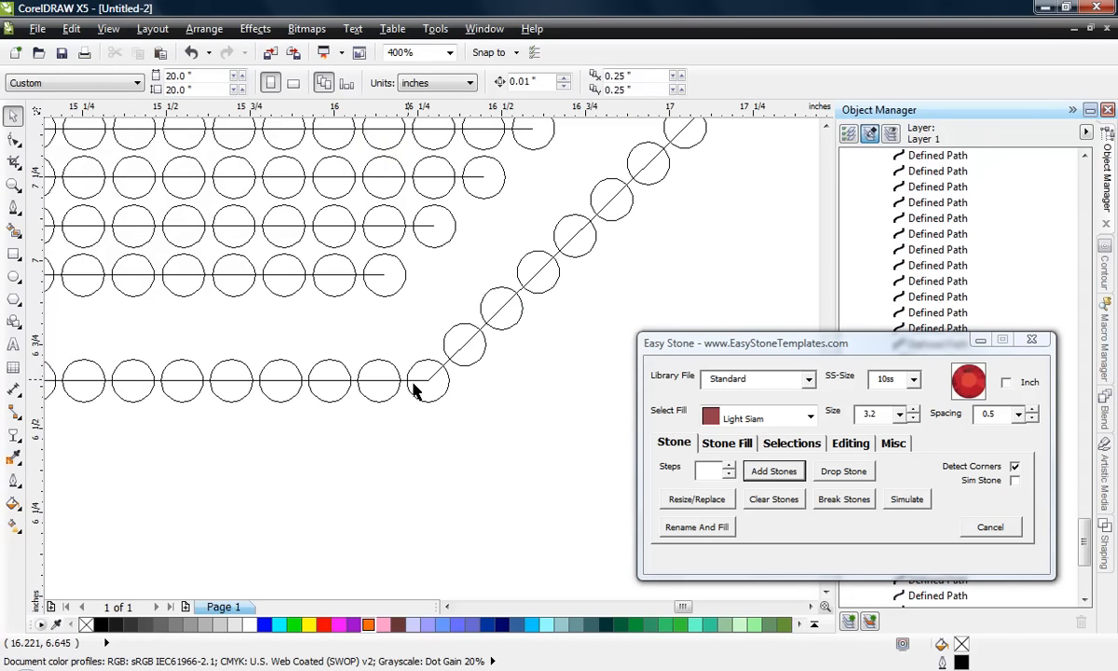
{"action": "scroll", "coordinate": [503, 389], "scroll_direction": "down", "scroll_amount": 4}
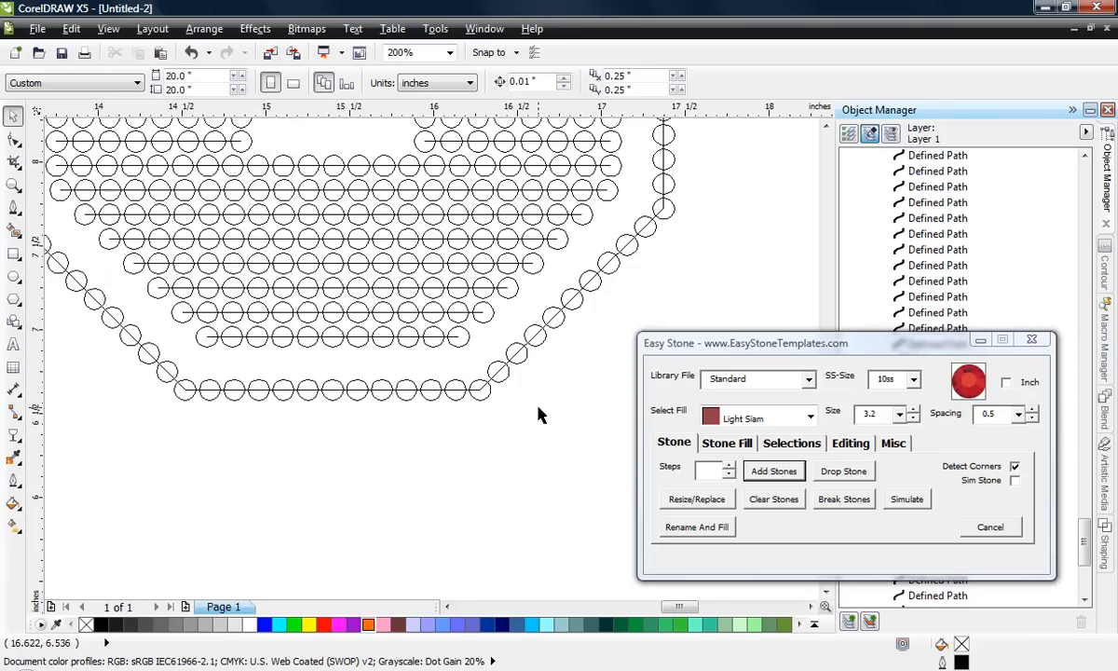
{"action": "scroll", "coordinate": [296, 547], "scroll_direction": "down", "scroll_amount": 1}
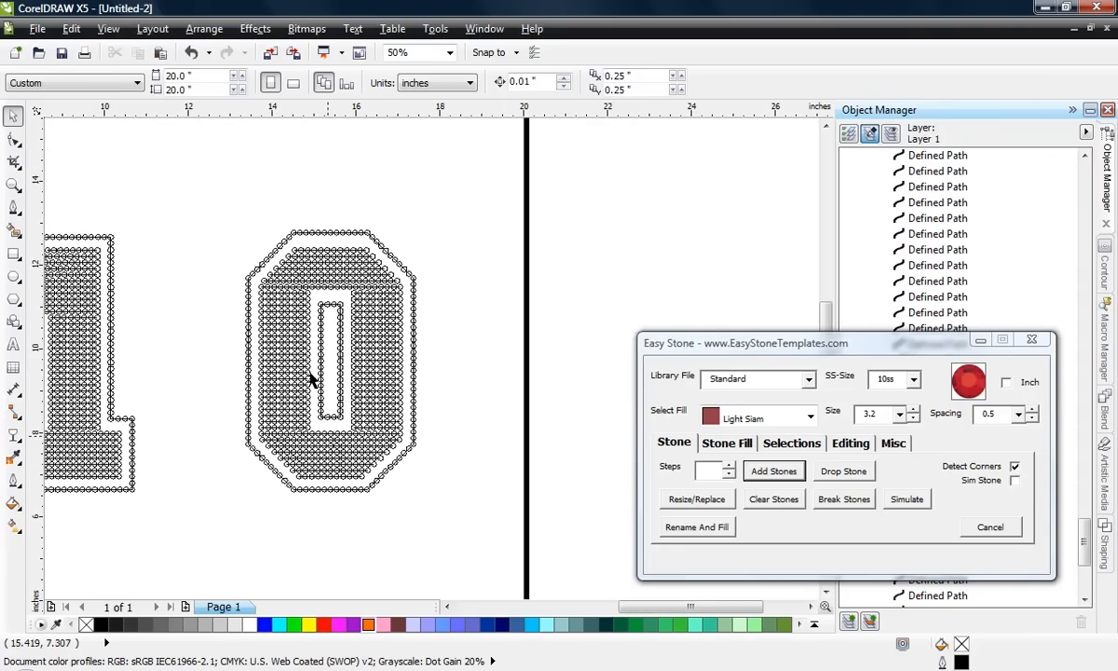
{"action": "left_click", "coordinate": [108, 29]}
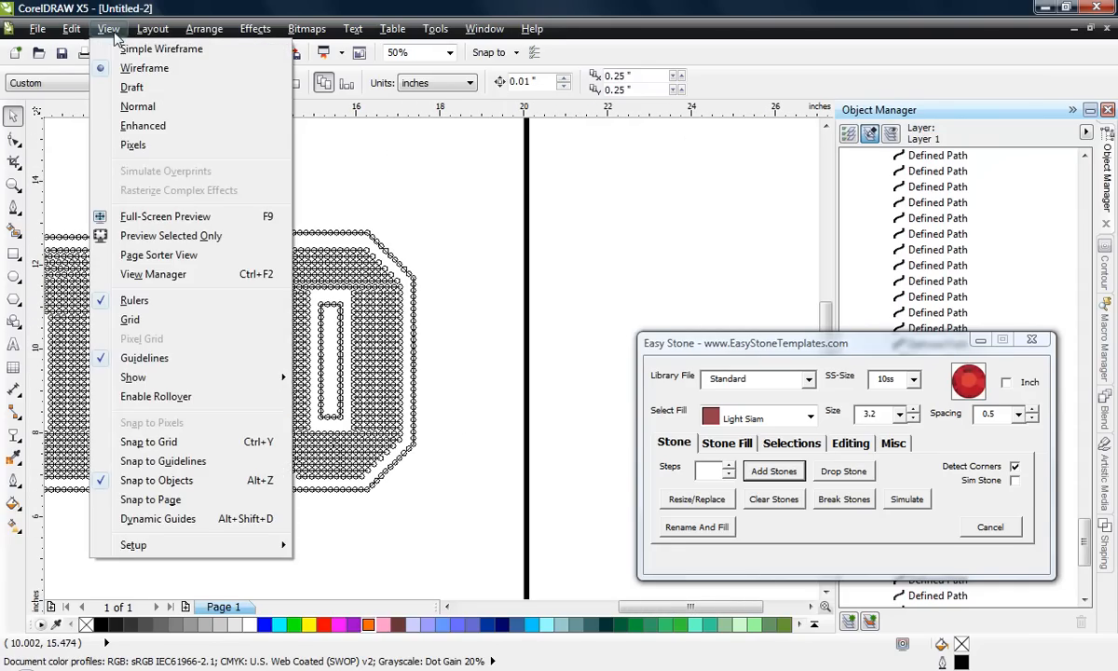
{"action": "left_click", "coordinate": [140, 125]}
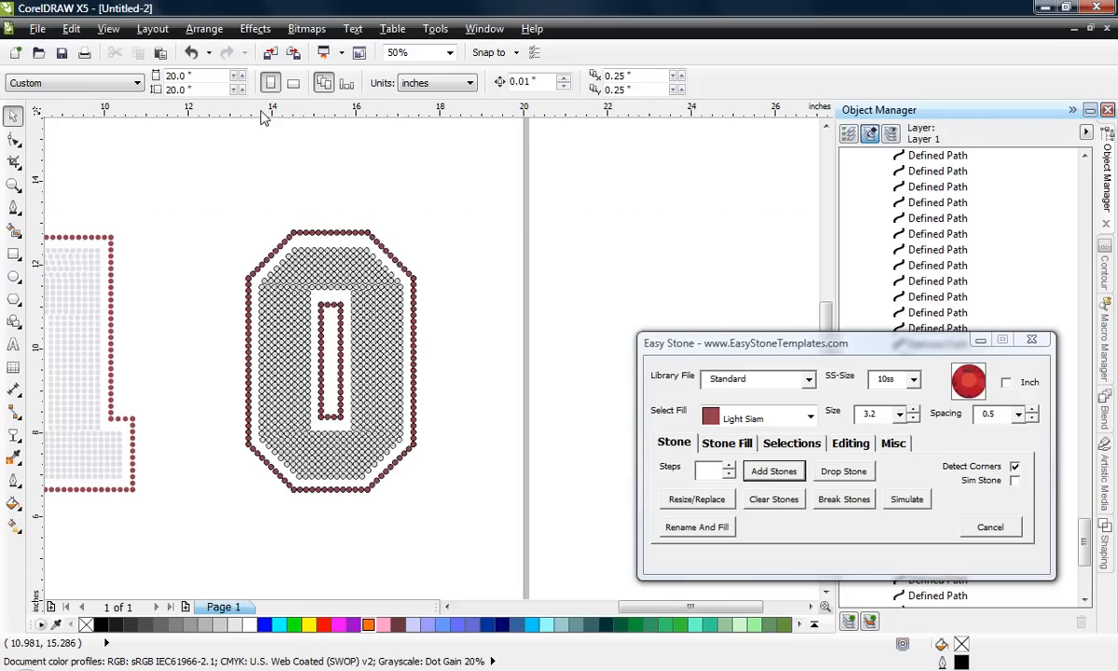
Place a horizontal guideline through the top row of the 1's Light Siam outline
{"action": "left_click_drag", "start_coordinate": [250, 111], "coordinate": [116, 238]}
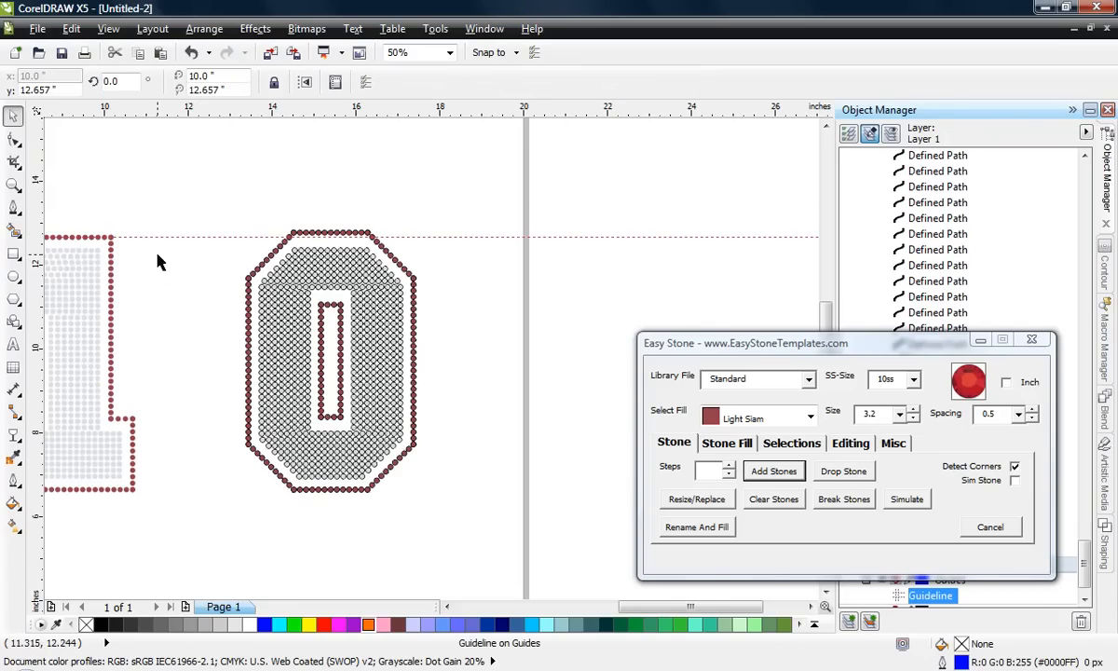
Compare the 0's top and bottom outline rows with the 1 and the guideline, then delete the guideline
{"action": "scroll", "coordinate": [352, 243], "scroll_direction": "up", "scroll_amount": 1}
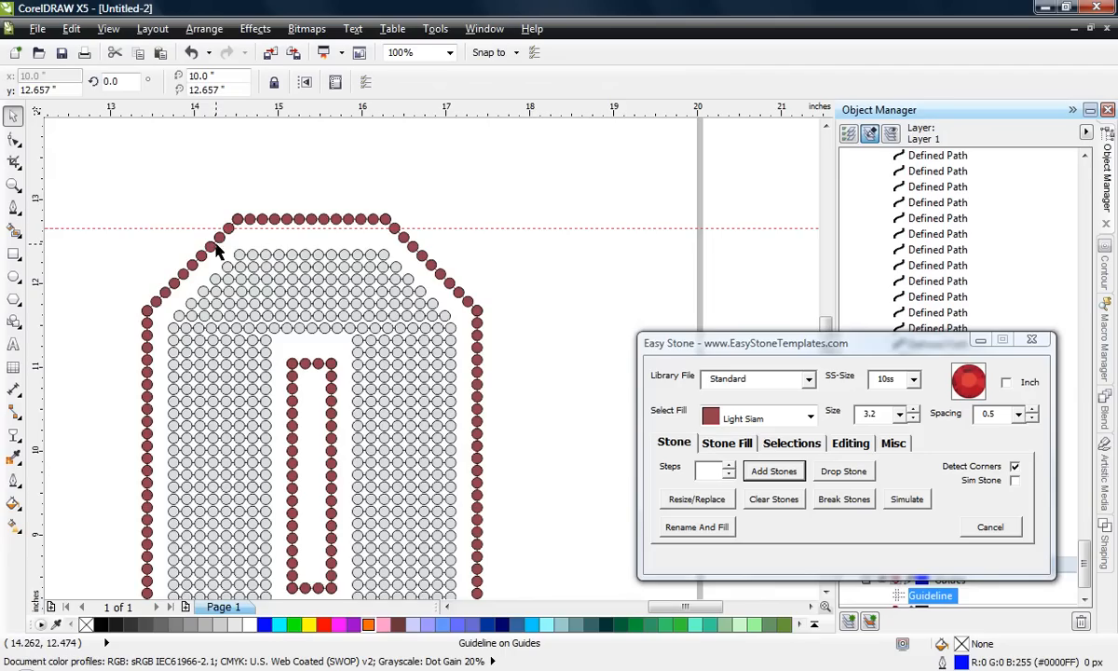
{"action": "scroll", "coordinate": [346, 197], "scroll_direction": "down", "scroll_amount": 1}
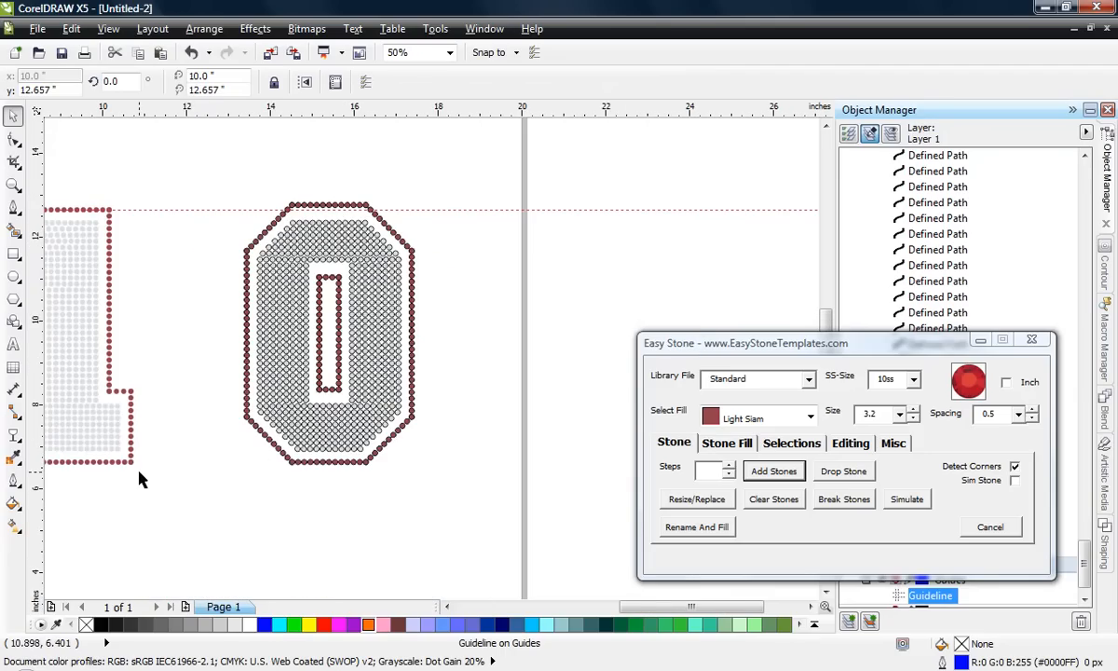
{"action": "scroll", "coordinate": [324, 468], "scroll_direction": "up", "scroll_amount": 1}
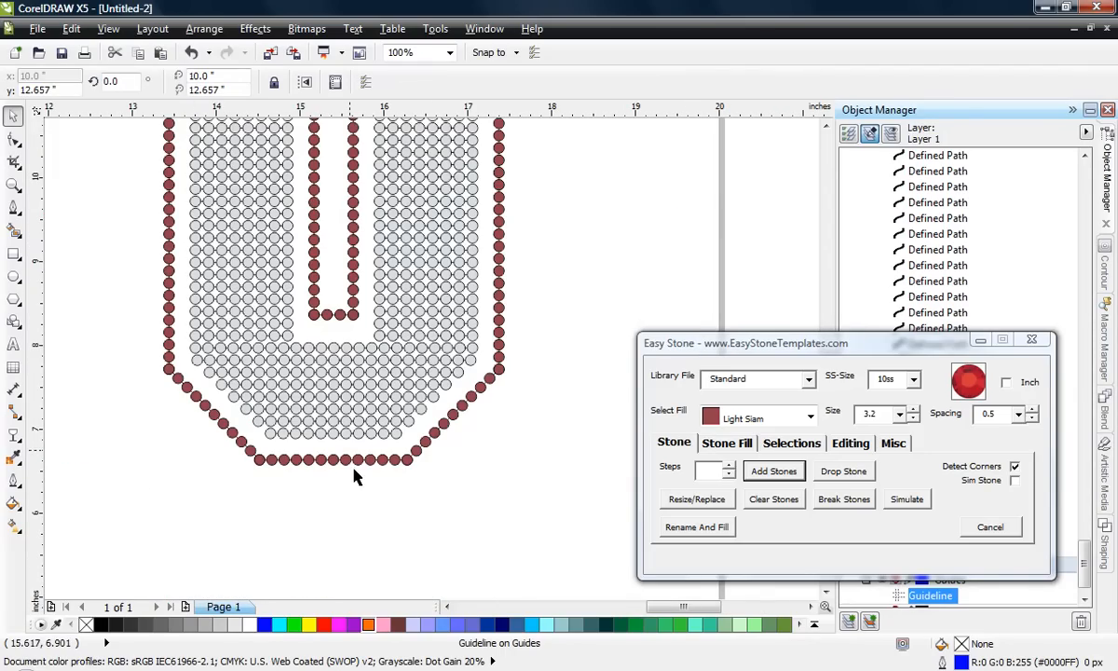
{"action": "scroll", "coordinate": [326, 518], "scroll_direction": "down", "scroll_amount": 1}
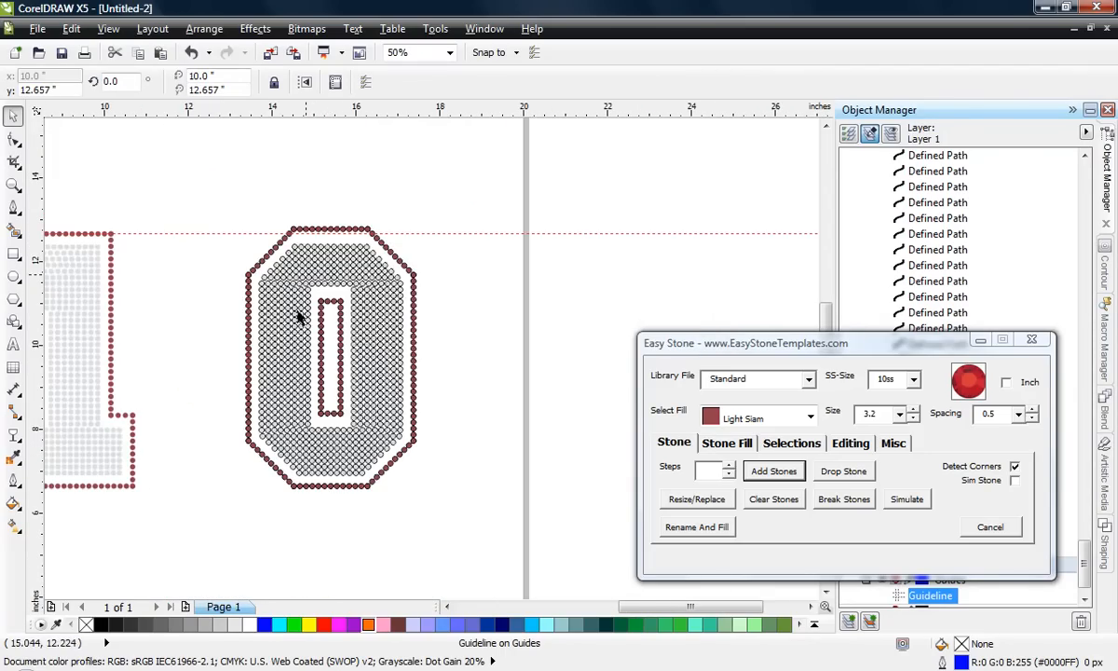
{"action": "left_click", "coordinate": [173, 232]}
{"action": "left_click", "coordinate": [164, 287]}
Select all stones and paths of the 0 and move it horizontally about 1.9 inches closer to the 1
{"action": "scroll", "coordinate": [307, 229], "scroll_direction": "up", "scroll_amount": 1}
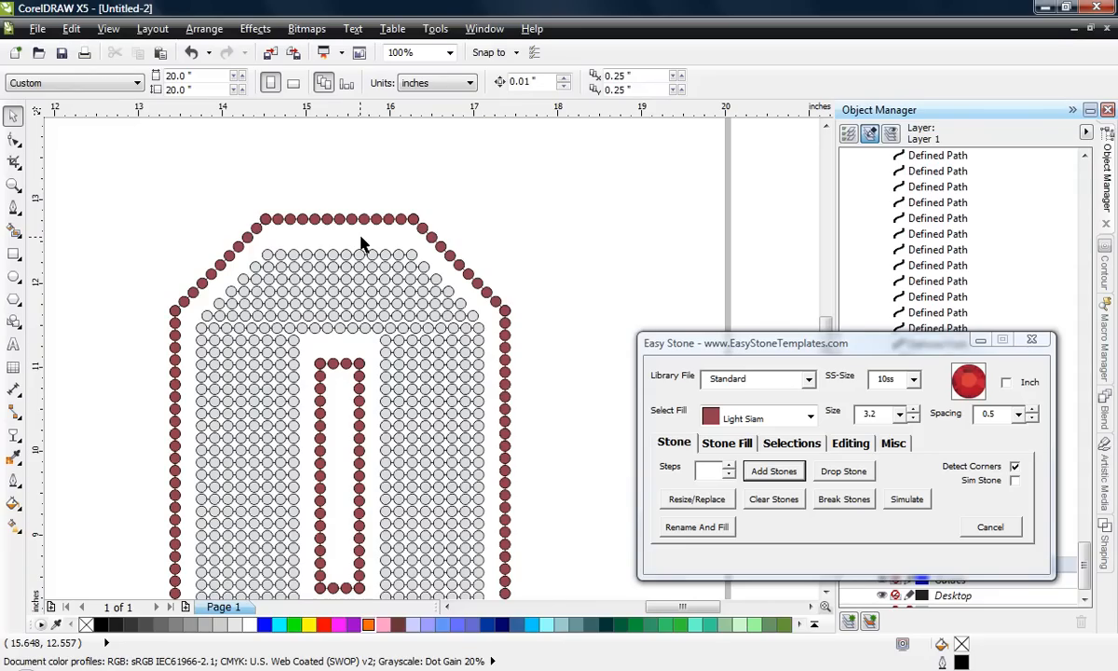
{"action": "scroll", "coordinate": [370, 222], "scroll_direction": "down", "scroll_amount": 1}
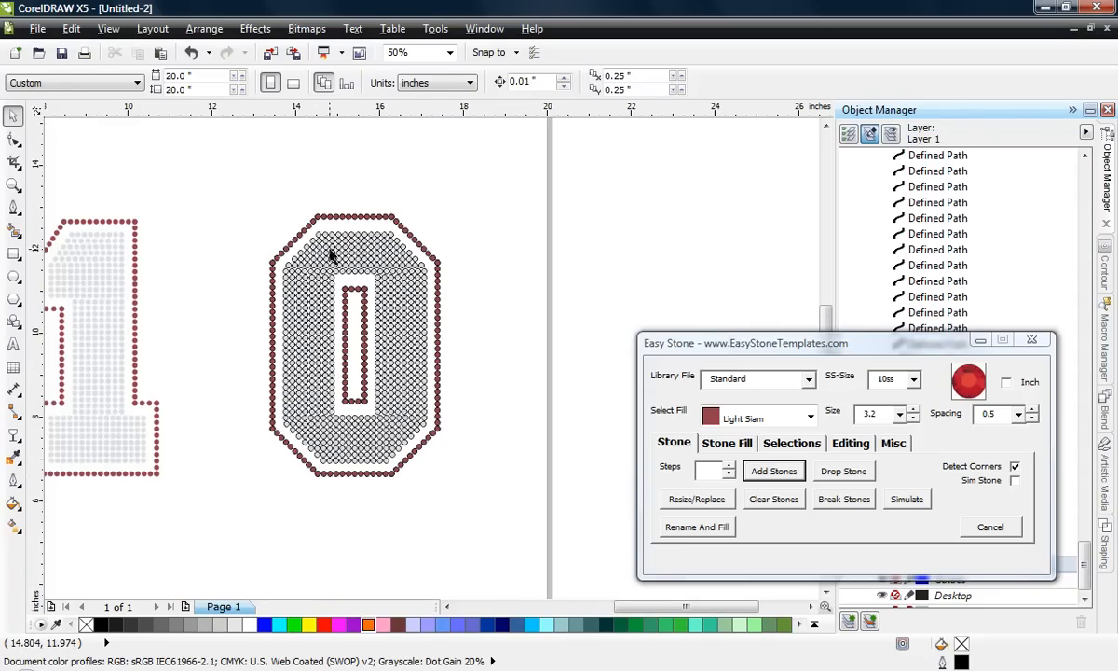
{"action": "scroll", "coordinate": [335, 257], "scroll_direction": "up", "scroll_amount": 1}
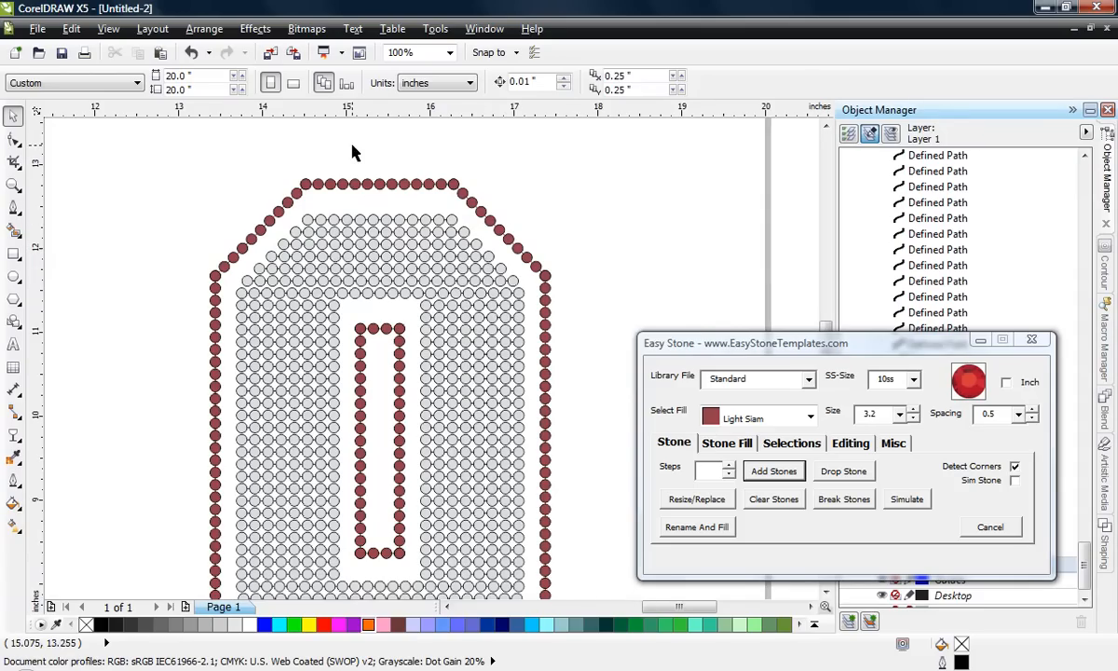
{"action": "scroll", "coordinate": [354, 151], "scroll_direction": "down", "scroll_amount": 1}
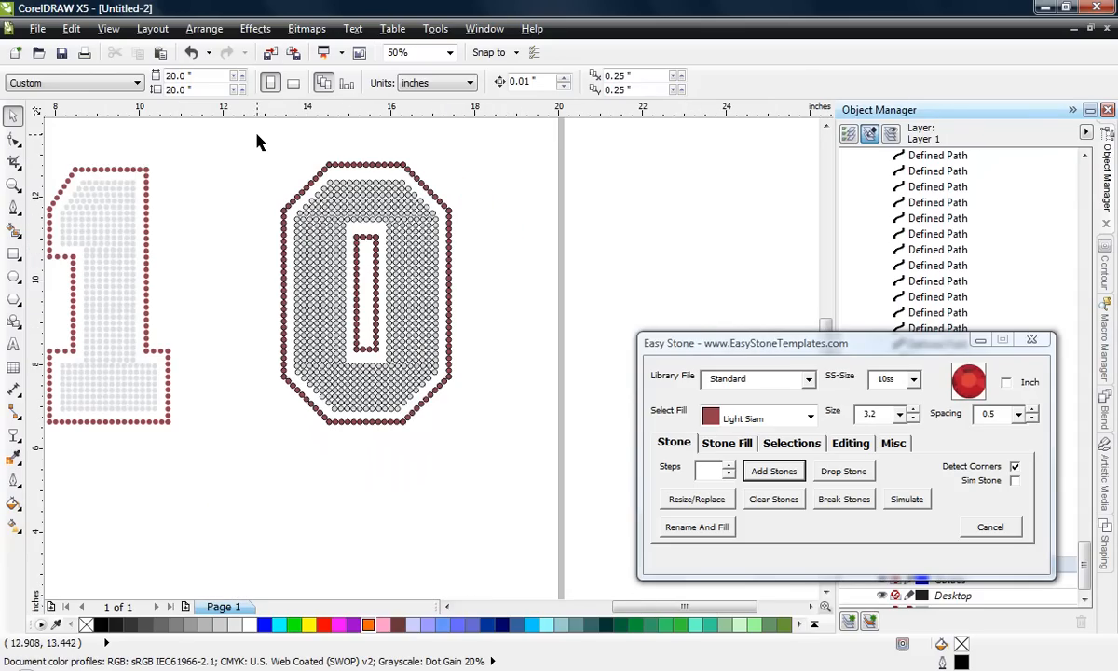
{"action": "left_click_drag", "start_coordinate": [259, 140], "coordinate": [491, 470]}
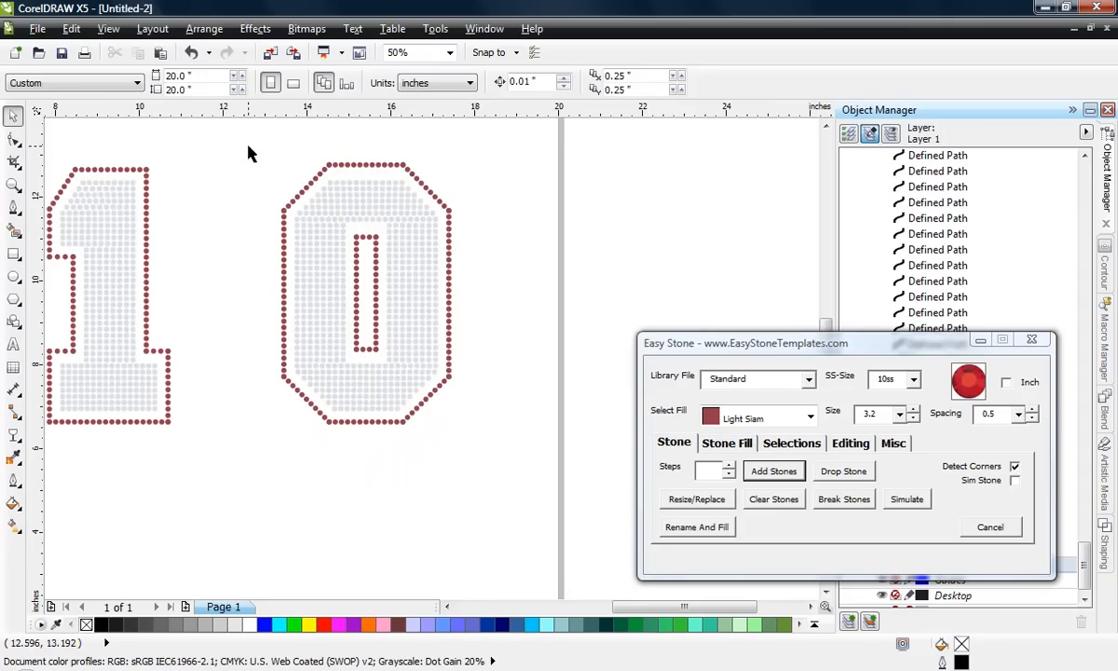
{"action": "left_click_drag", "start_coordinate": [465, 438], "coordinate": [483, 452]}
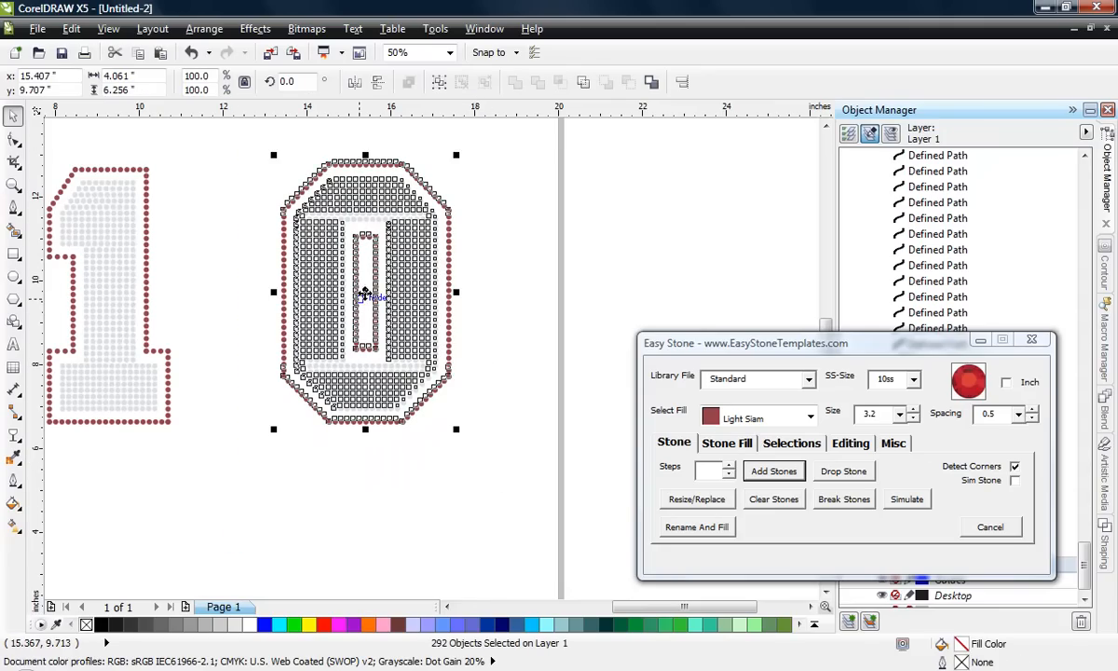
{"action": "left_click_drag", "start_coordinate": [365, 294], "coordinate": [287, 303]}
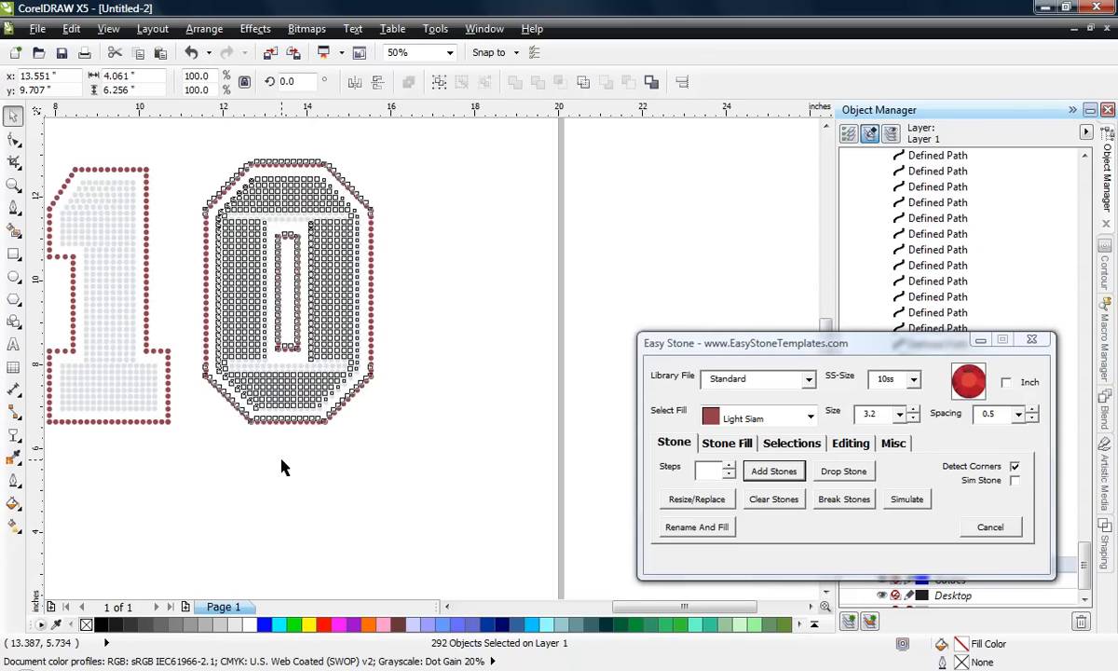
{"action": "left_click", "coordinate": [261, 426]}
Switch to Wireframe view and clear the stones from the top segment of the 0's outer contour
{"action": "scroll", "coordinate": [214, 177], "scroll_direction": "up", "scroll_amount": 1}
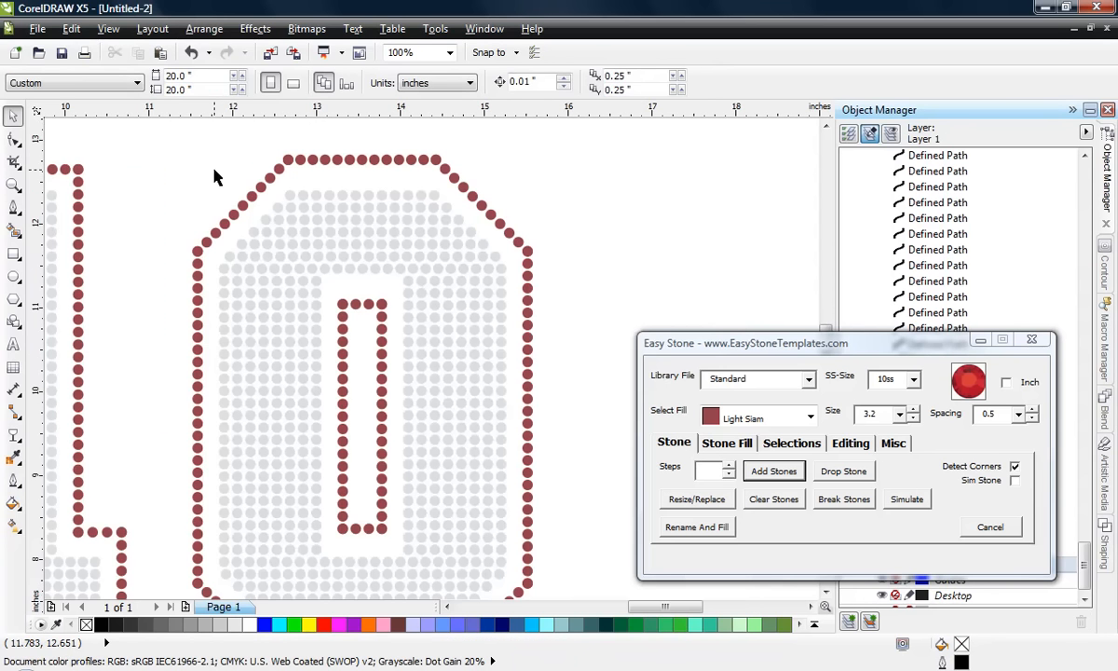
{"action": "left_click", "coordinate": [109, 29]}
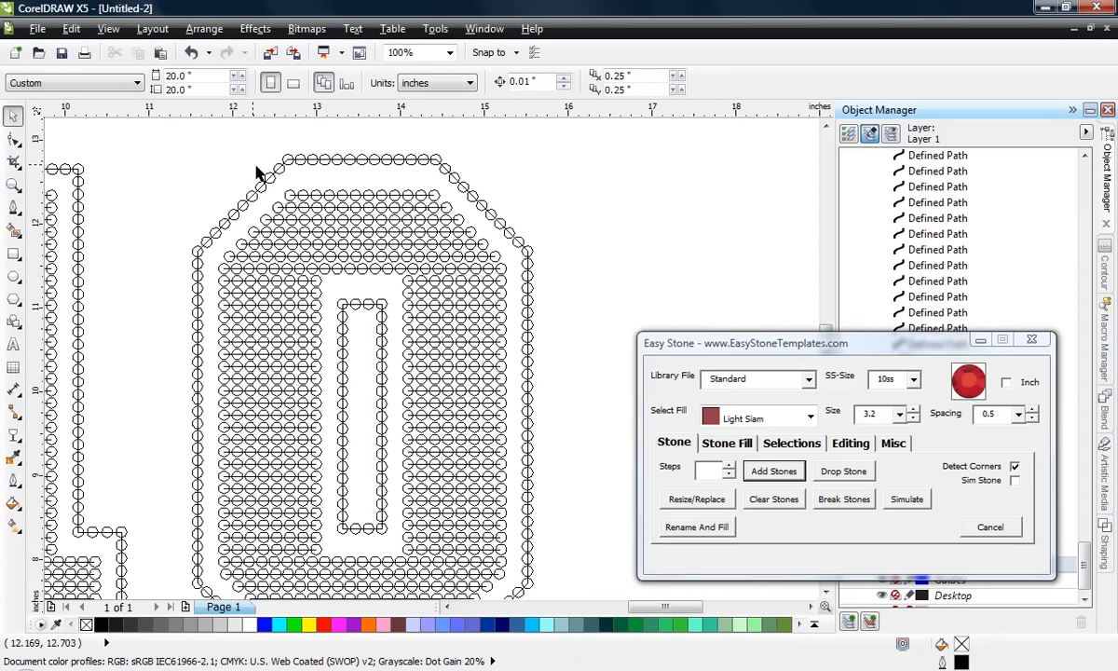
{"action": "scroll", "coordinate": [257, 172], "scroll_direction": "down", "scroll_amount": 1}
{"action": "scroll", "coordinate": [267, 174], "scroll_direction": "up", "scroll_amount": 1}
{"action": "left_click", "coordinate": [374, 169]}
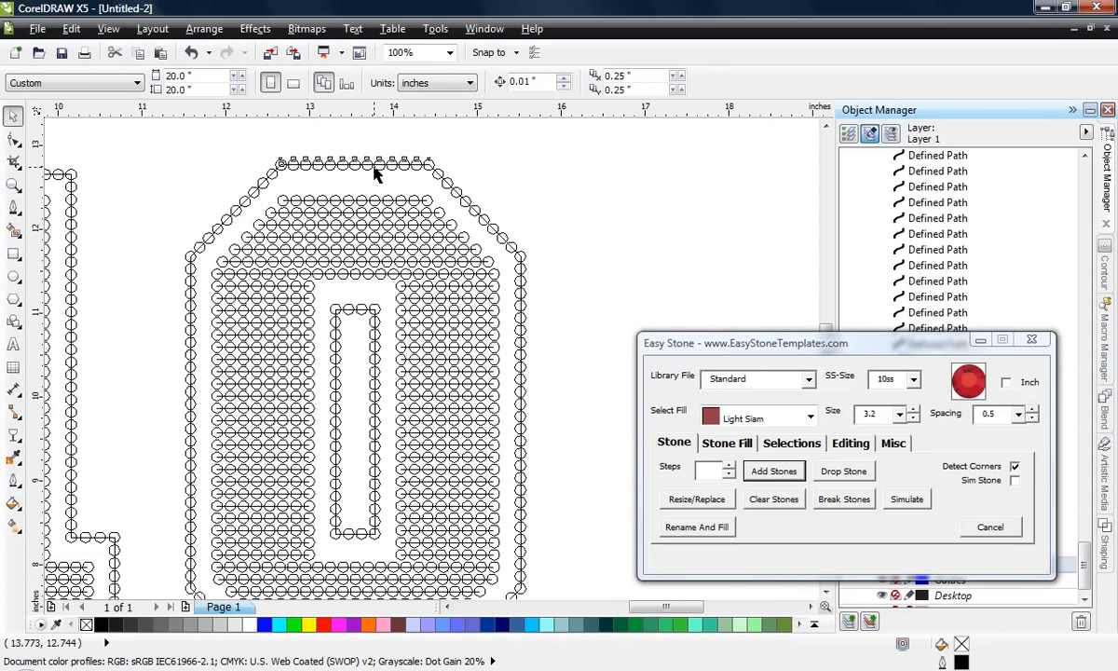
{"action": "left_click", "coordinate": [773, 499]}
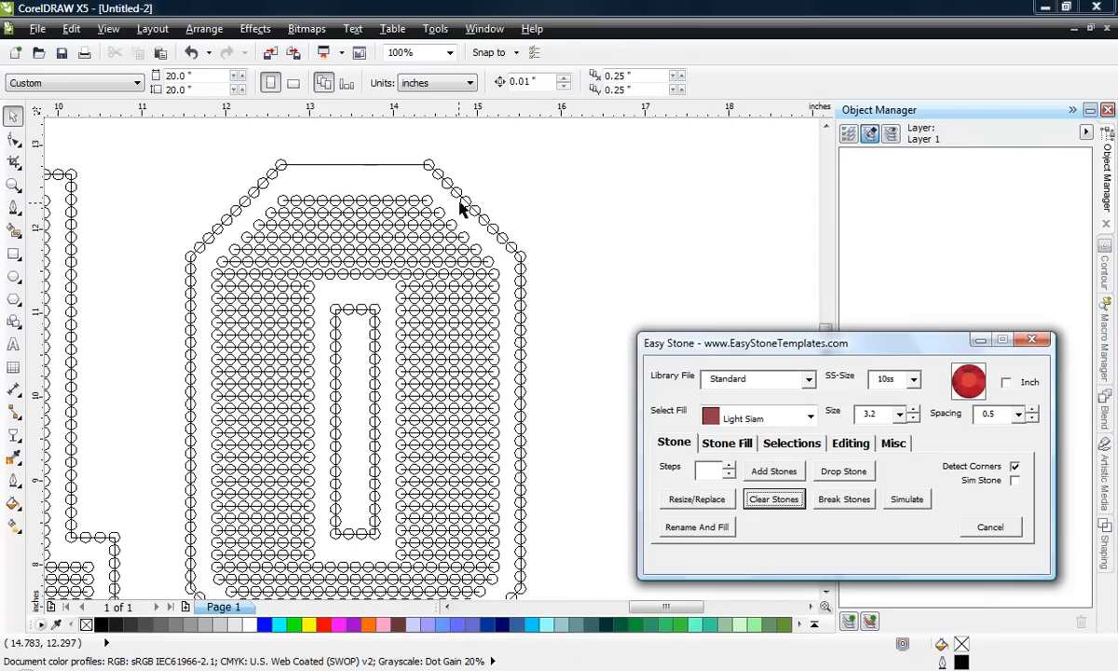
Clear the stones from both upper diagonals and both vertical sides of the 0's outer contour
{"action": "left_click", "coordinate": [511, 248]}
{"action": "left_click", "coordinate": [774, 498]}
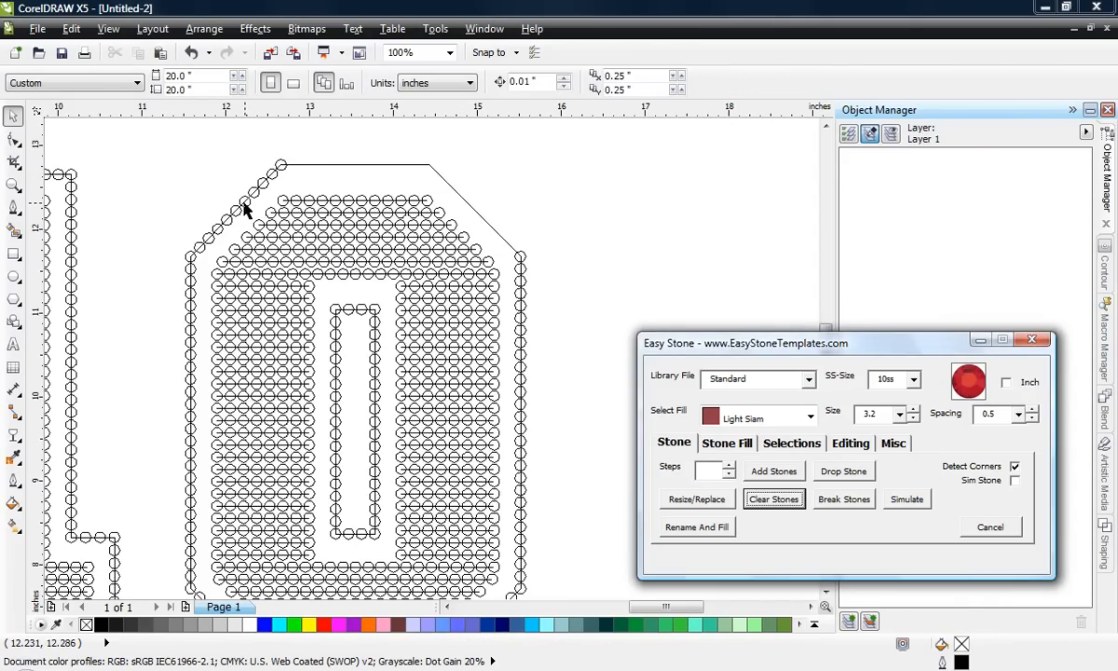
{"action": "left_click", "coordinate": [247, 209]}
{"action": "left_click", "coordinate": [773, 498]}
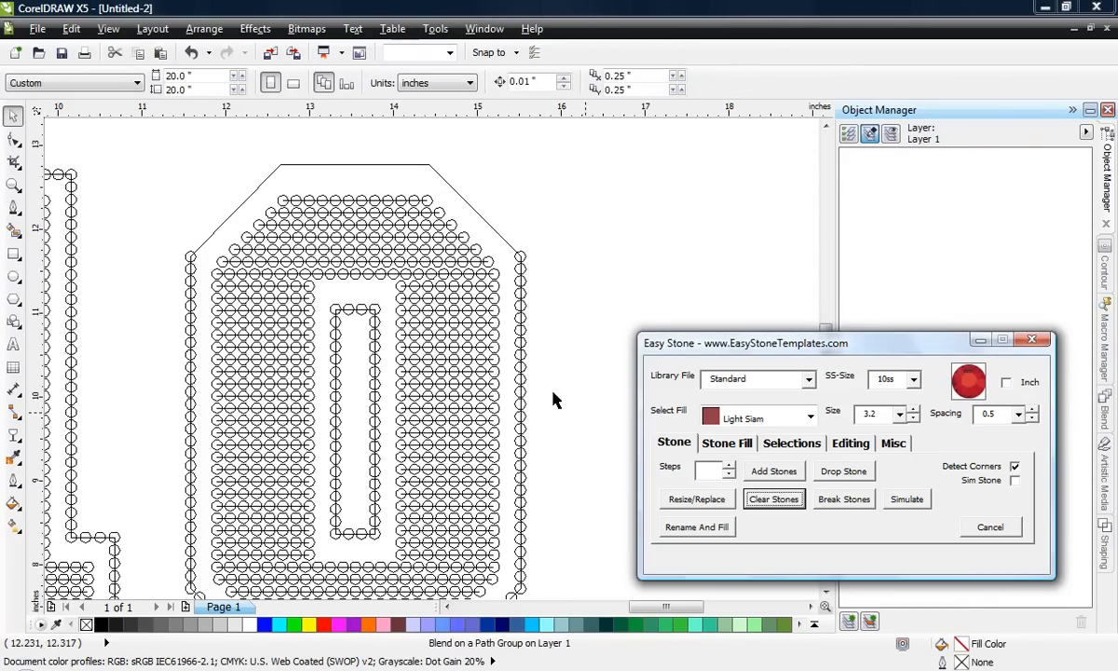
{"action": "left_click", "coordinate": [522, 353]}
{"action": "left_click", "coordinate": [773, 498]}
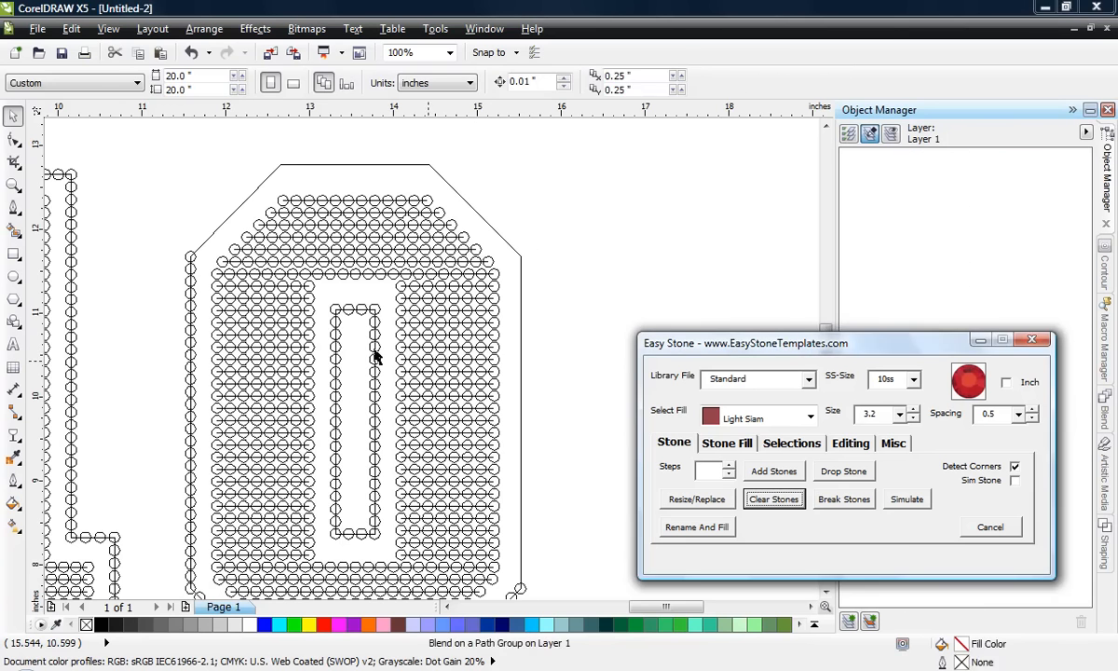
{"action": "left_click", "coordinate": [191, 366]}
{"action": "left_click", "coordinate": [774, 499]}
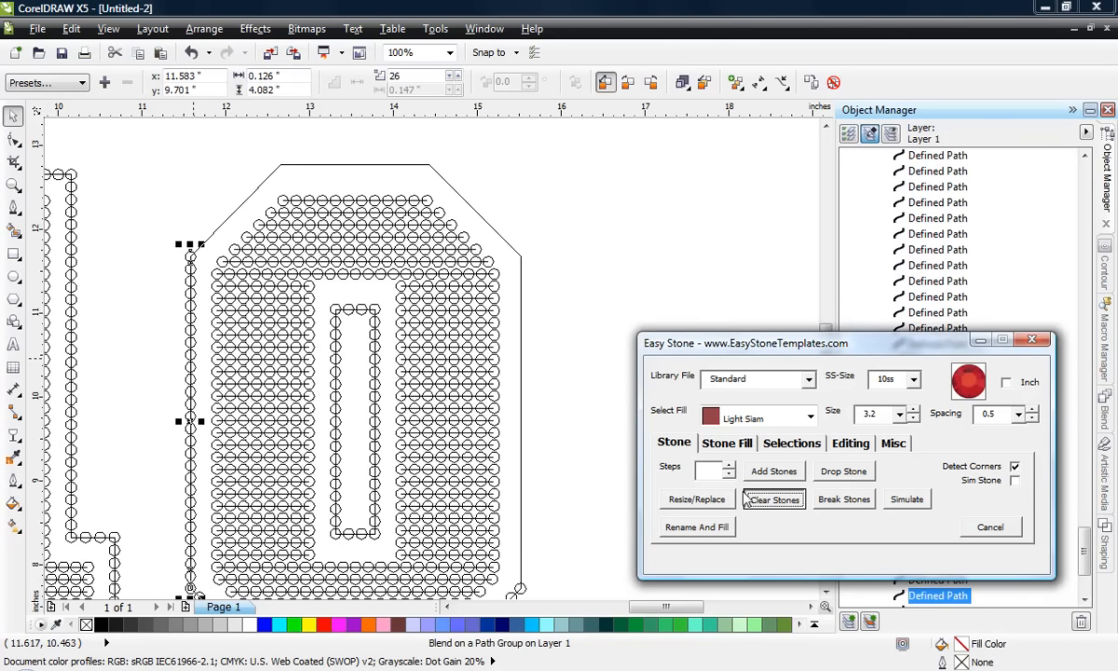
Clear the stones from the bottom segment and both lower diagonals of the 0's outer contour
{"action": "scroll", "coordinate": [544, 201], "scroll_direction": "down", "scroll_amount": 1}
{"action": "scroll", "coordinate": [498, 410], "scroll_direction": "up", "scroll_amount": 1}
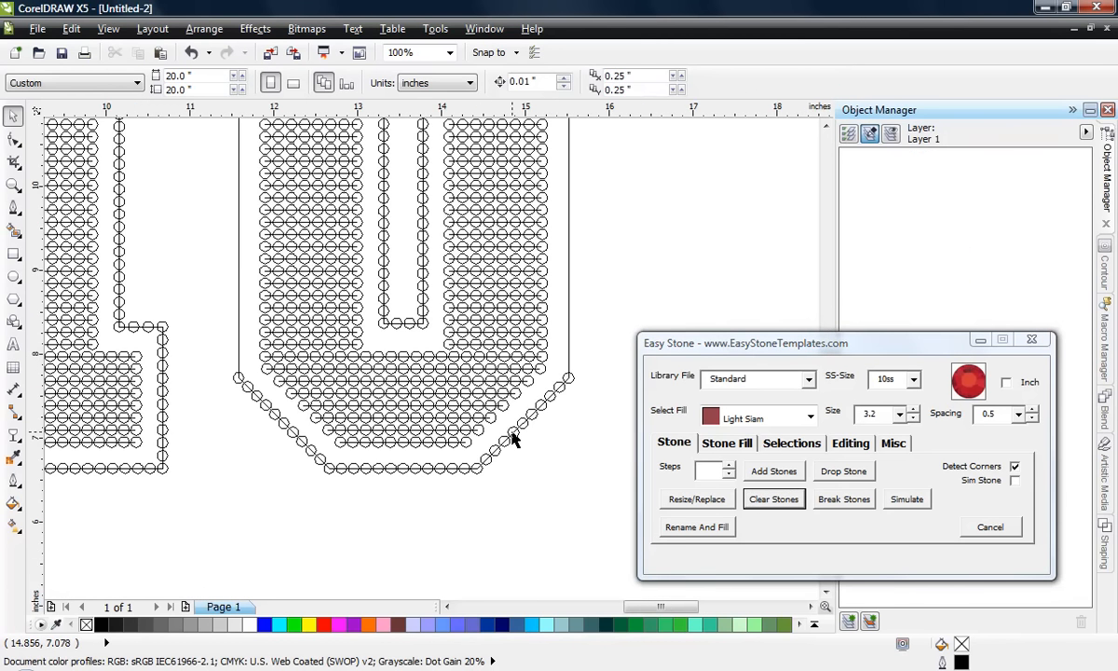
{"action": "left_click", "coordinate": [514, 439]}
{"action": "left_click", "coordinate": [774, 498]}
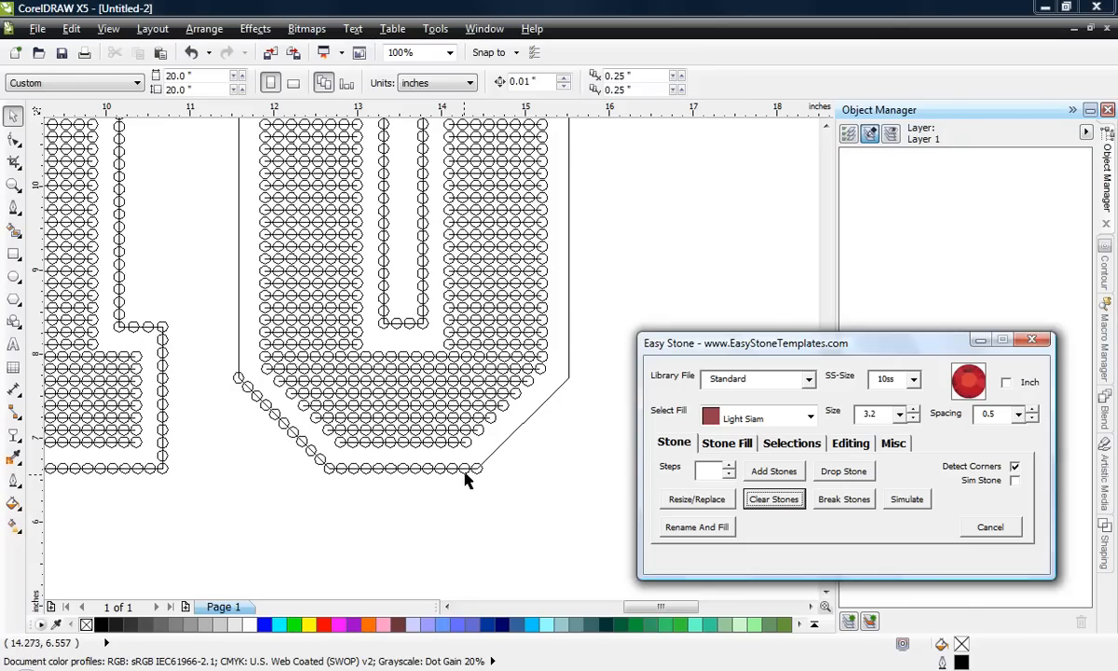
{"action": "left_click", "coordinate": [466, 475]}
{"action": "left_click", "coordinate": [774, 498]}
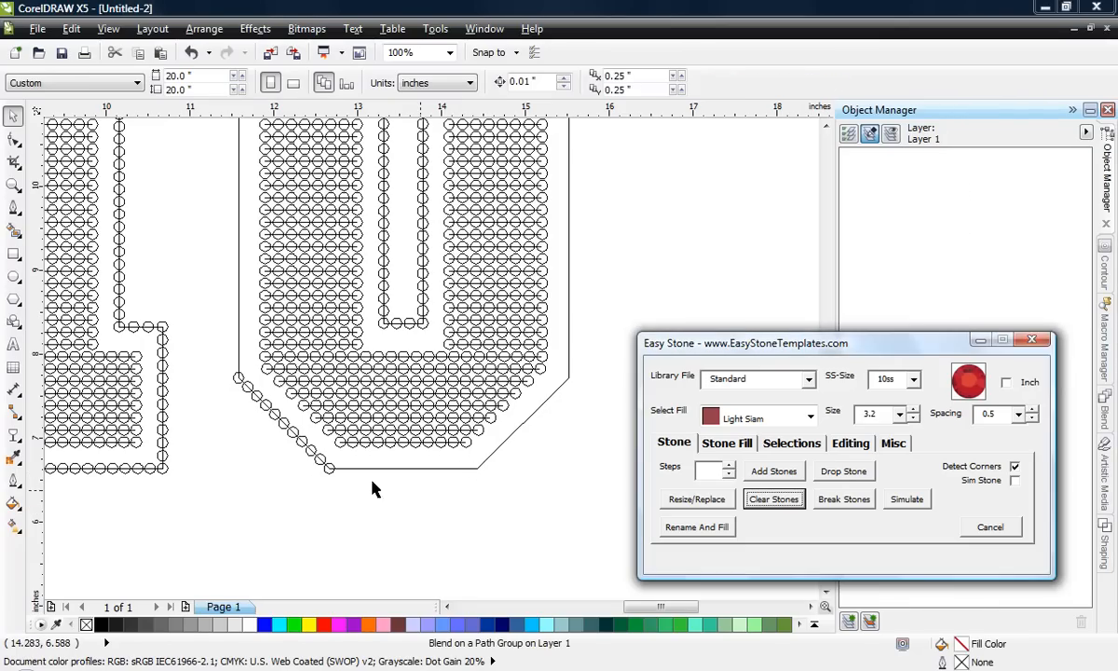
{"action": "left_click", "coordinate": [296, 450]}
{"action": "left_click", "coordinate": [773, 498]}
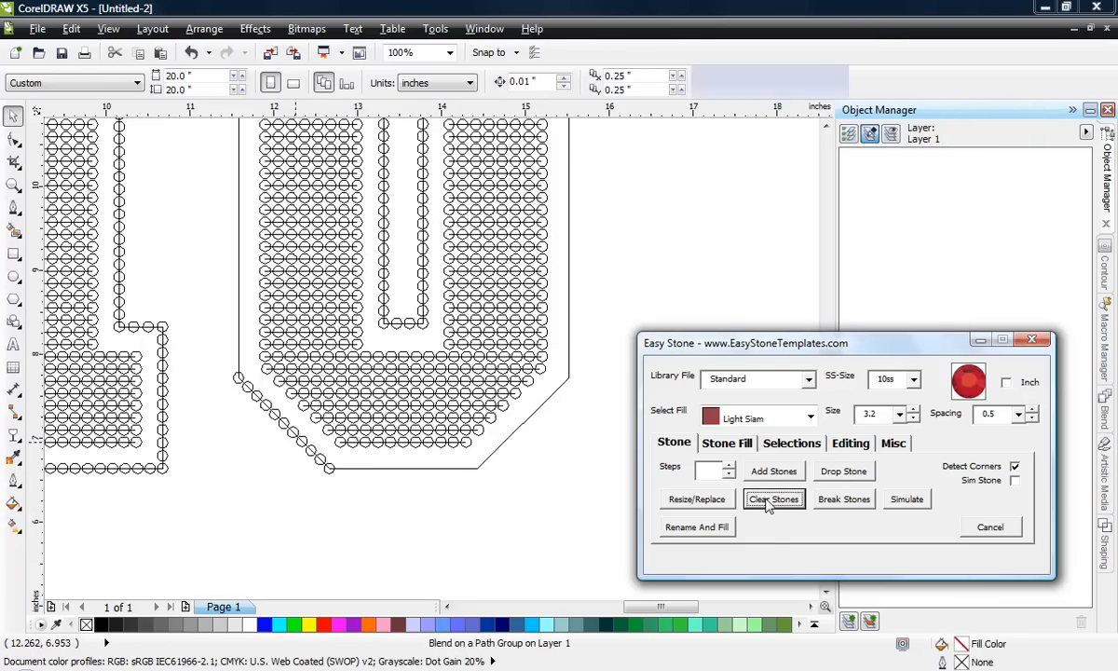
Place horizontal guidelines through the bottom and top stone rows of the 1's outline and enable Snap to Guidelines
{"action": "left_click", "coordinate": [164, 469]}
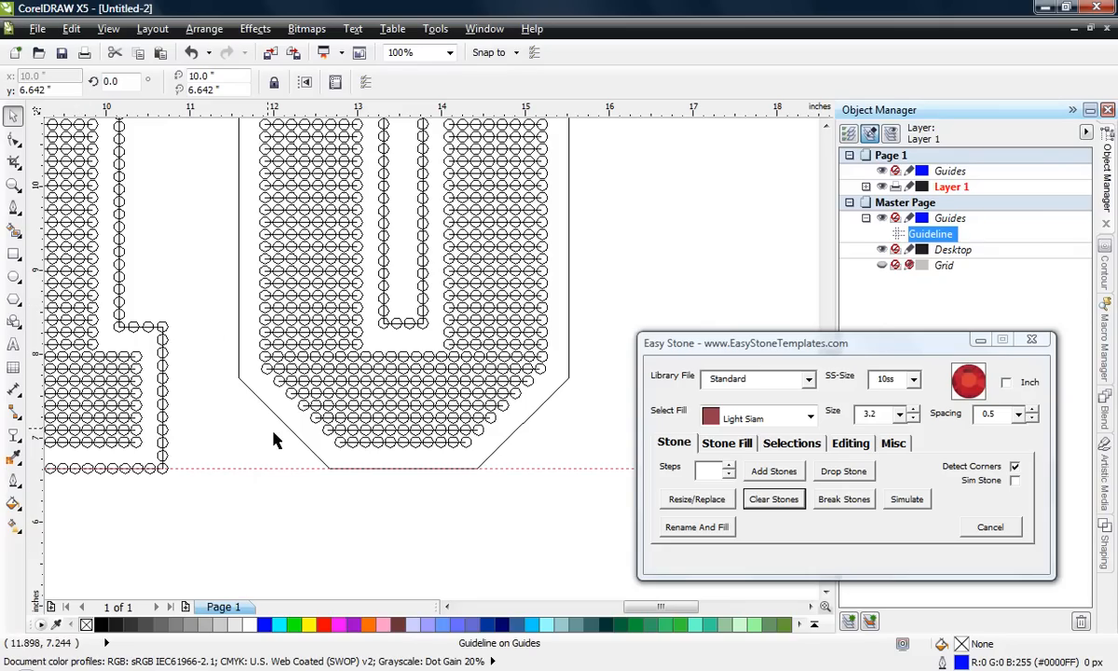
{"action": "scroll", "coordinate": [307, 429], "scroll_direction": "down", "scroll_amount": 2}
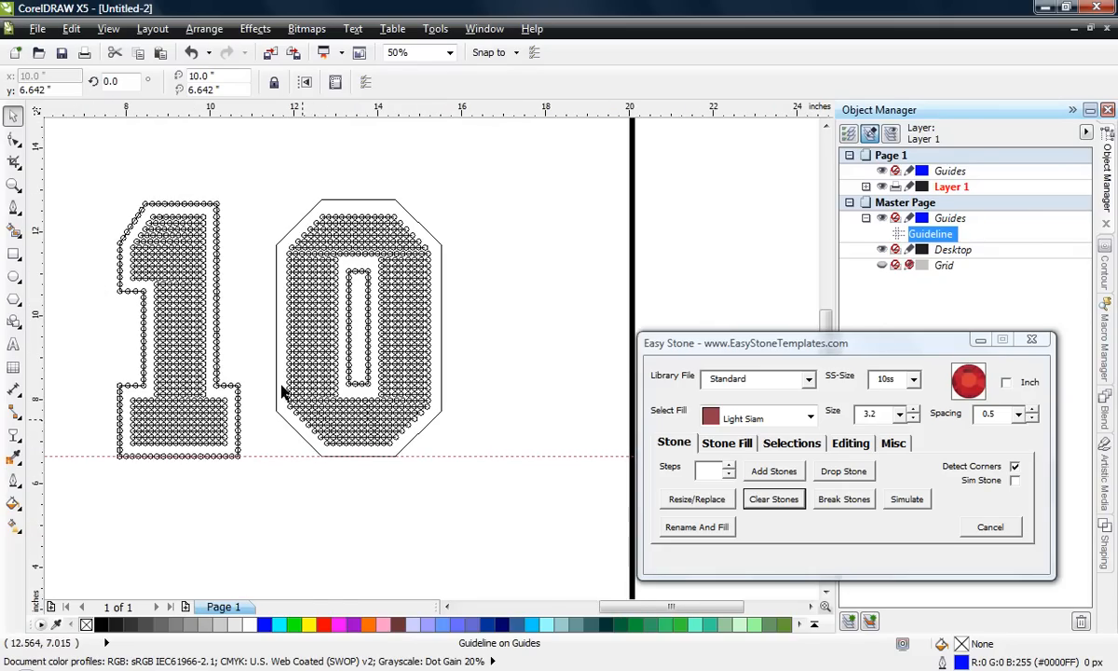
{"action": "scroll", "coordinate": [309, 195], "scroll_direction": "up", "scroll_amount": 2}
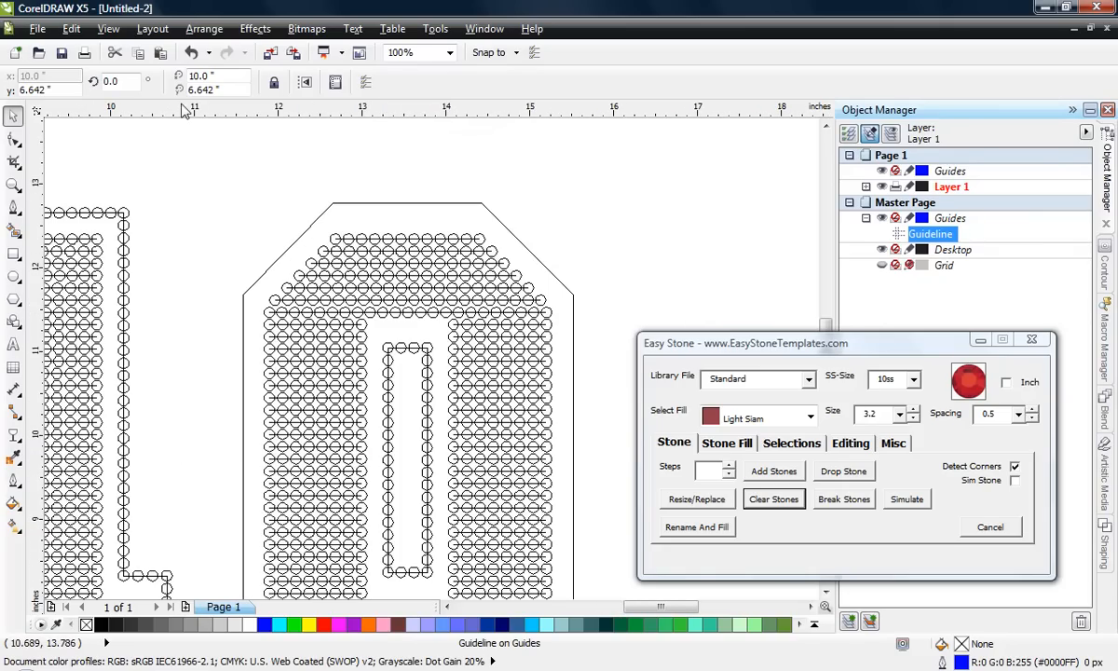
{"action": "left_click_drag", "start_coordinate": [184, 109], "coordinate": [125, 217]}
{"action": "scroll", "coordinate": [391, 191], "scroll_direction": "up", "scroll_amount": 1}
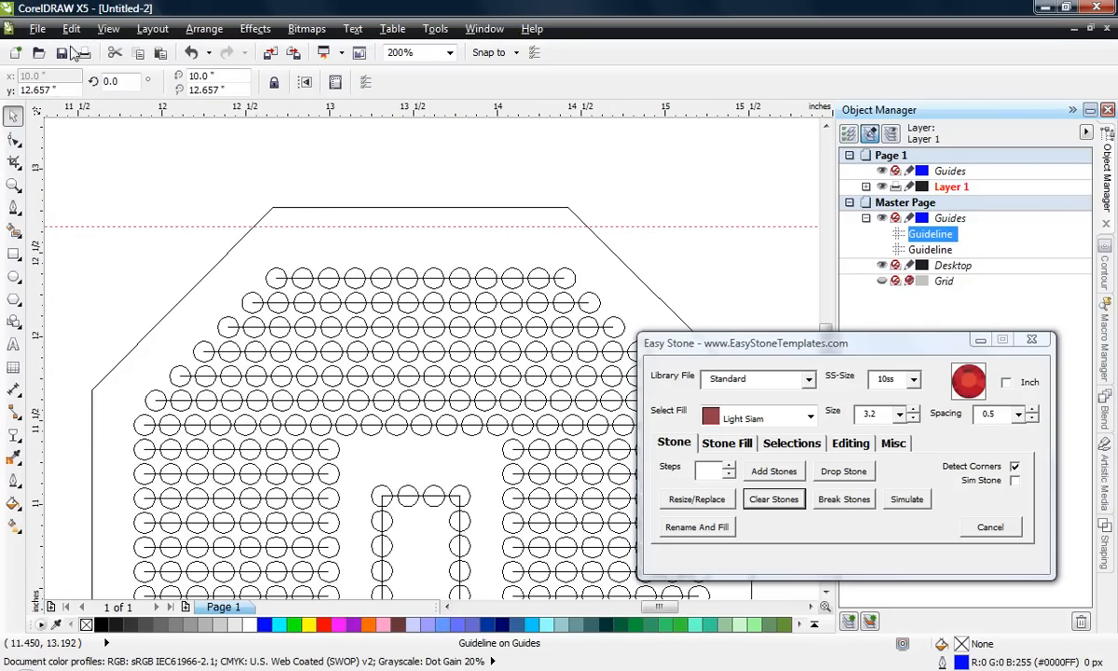
{"action": "left_click", "coordinate": [107, 29]}
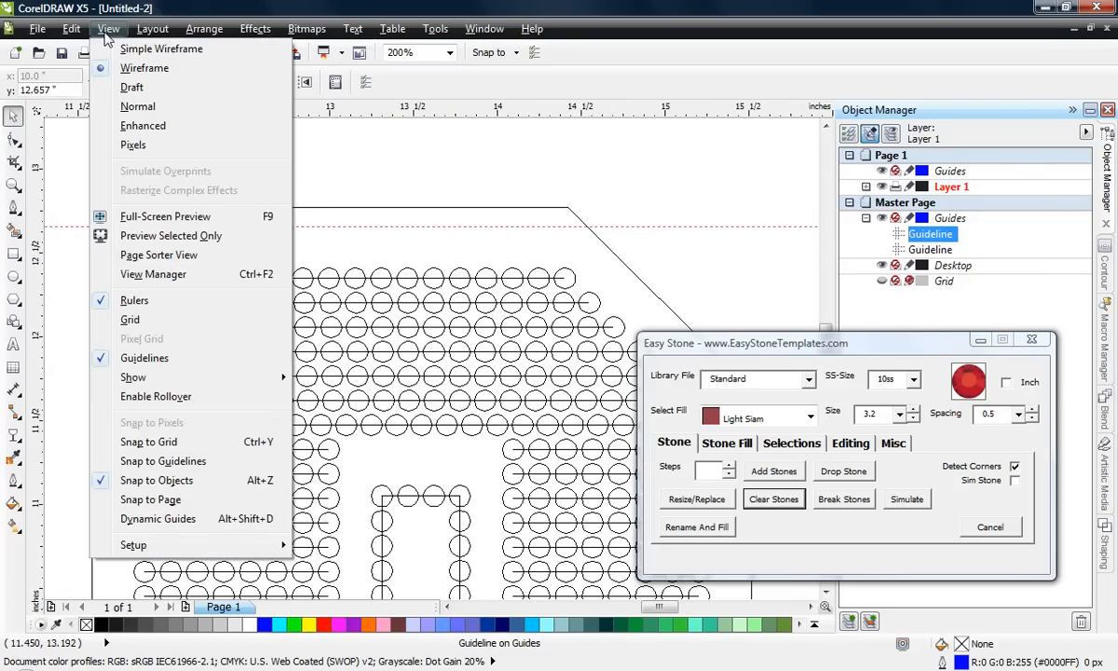
{"action": "left_click", "coordinate": [177, 461]}
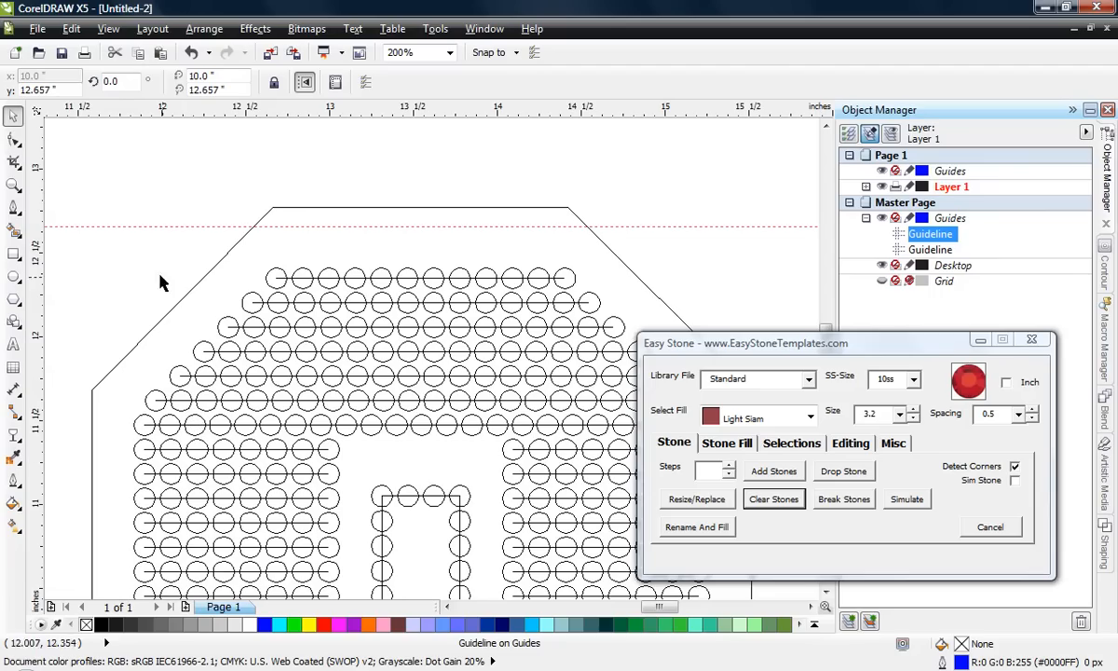
Use the Shape tool to add nodes where the 0's two upper diagonal contour segments cross the top guideline
{"action": "left_click", "coordinate": [13, 138]}
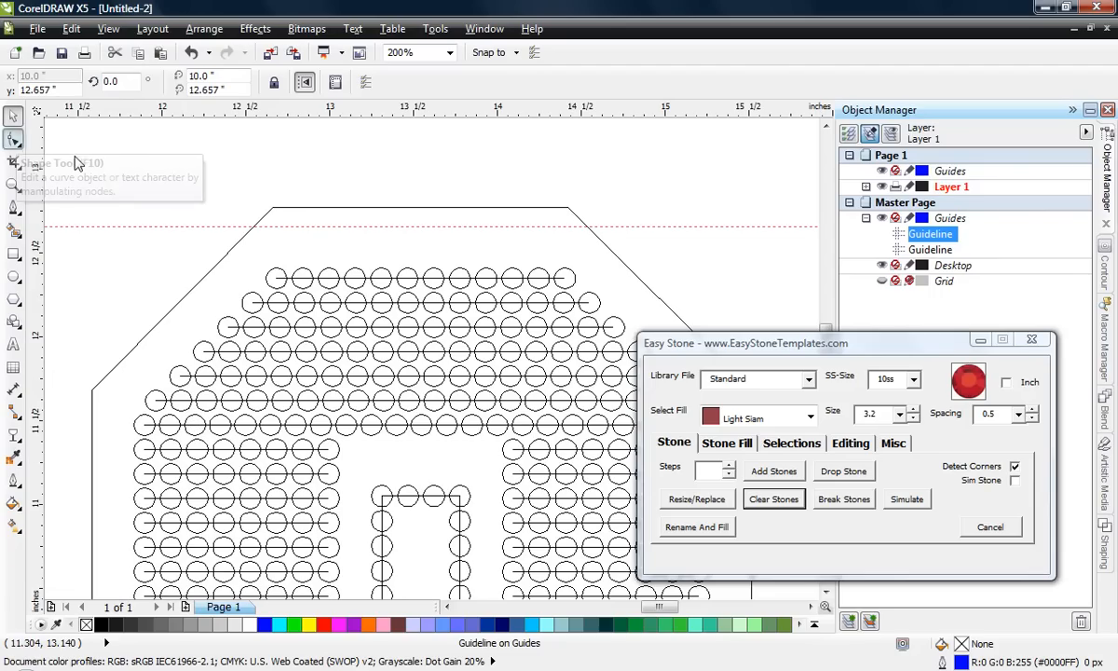
{"action": "left_click", "coordinate": [259, 222]}
{"action": "scroll", "coordinate": [256, 234], "scroll_direction": "up", "scroll_amount": 2}
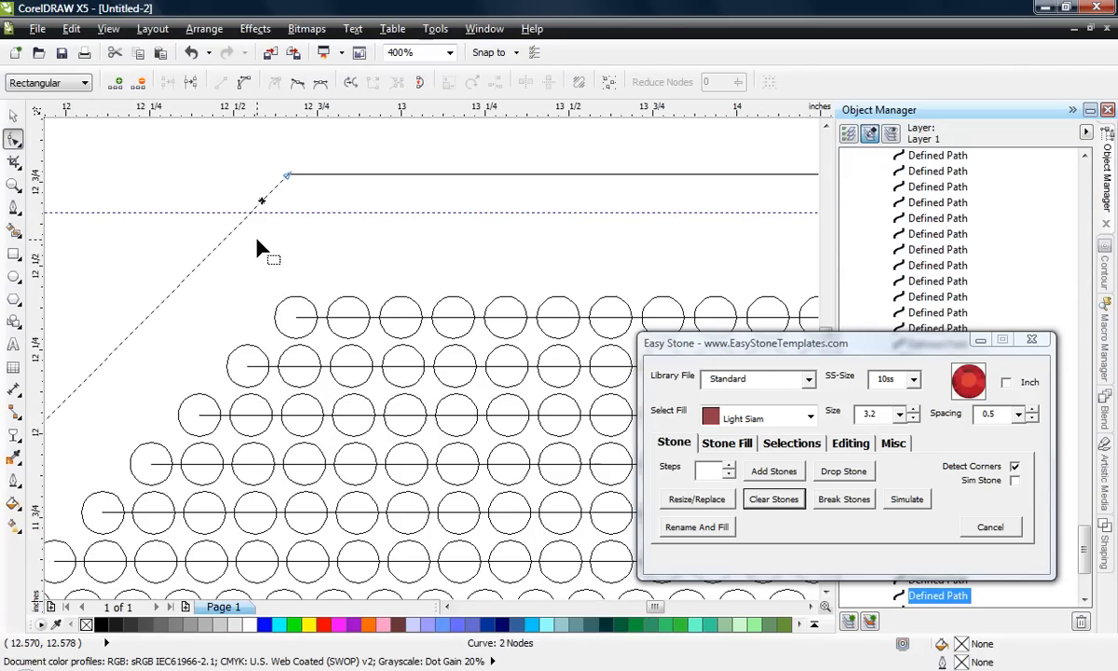
{"action": "left_click_drag", "start_coordinate": [253, 212], "coordinate": [251, 214]}
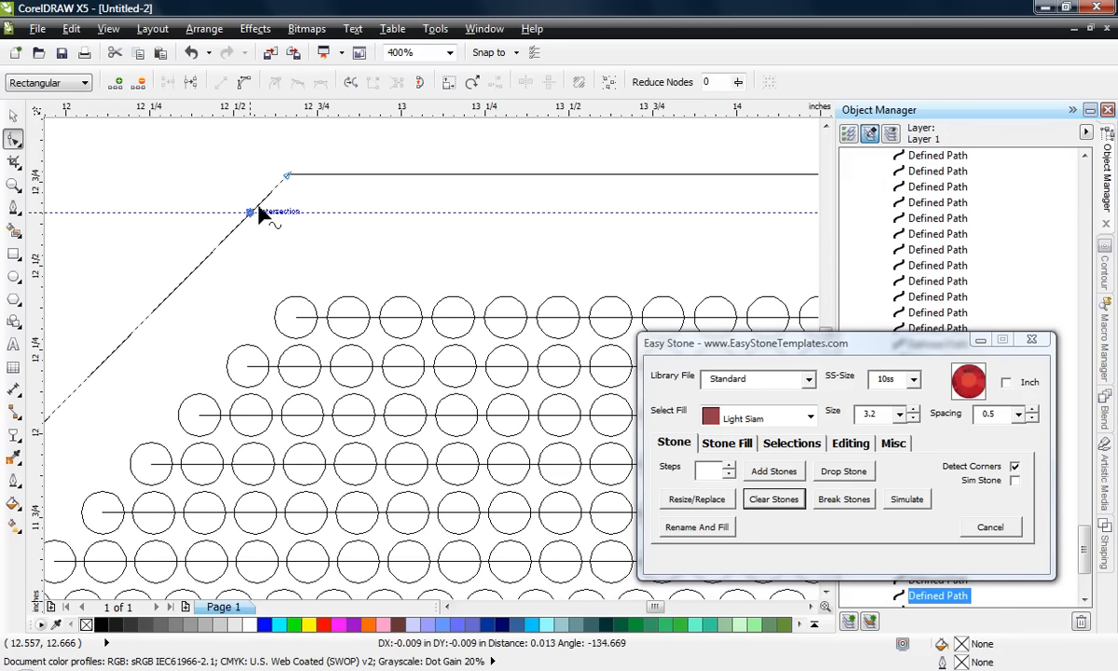
{"action": "scroll", "coordinate": [193, 217], "scroll_direction": "down", "scroll_amount": 2}
{"action": "scroll", "coordinate": [570, 212], "scroll_direction": "up", "scroll_amount": 2}
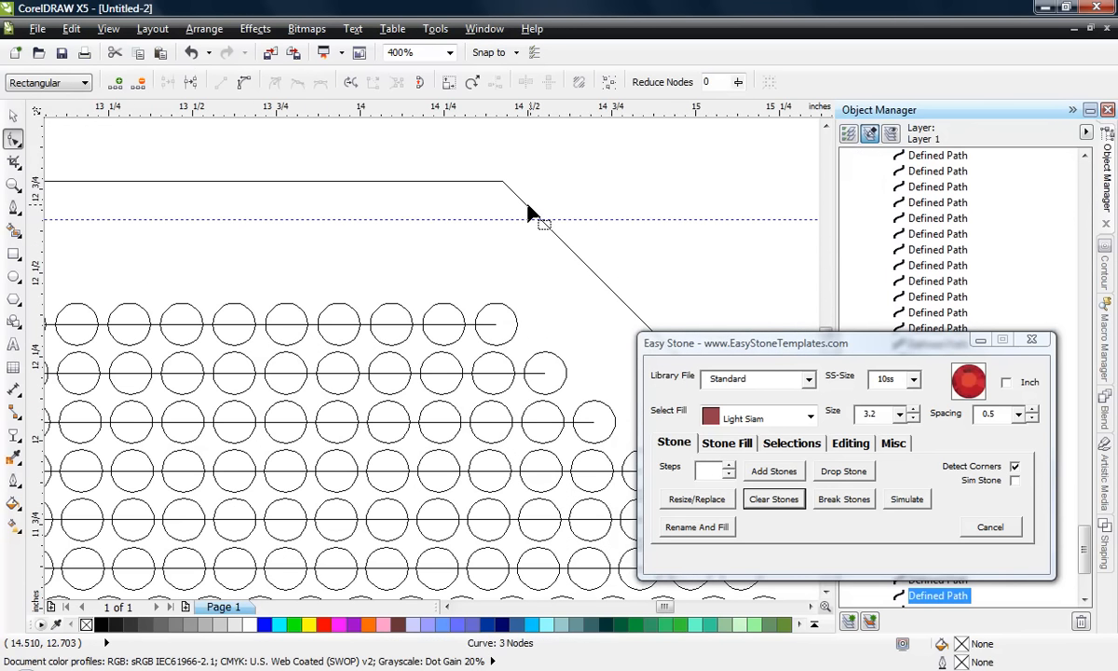
{"action": "left_click_drag", "start_coordinate": [522, 199], "coordinate": [541, 224]}
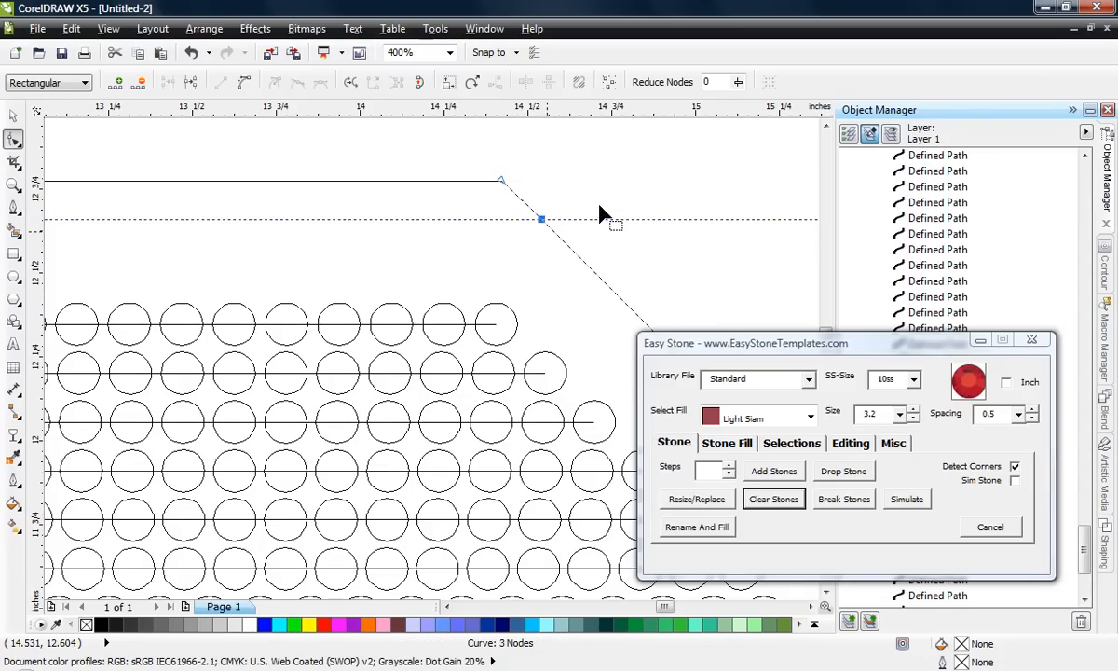
{"action": "scroll", "coordinate": [607, 220], "scroll_direction": "down", "scroll_amount": 2}
{"action": "scroll", "coordinate": [512, 217], "scroll_direction": "up", "scroll_amount": 2}
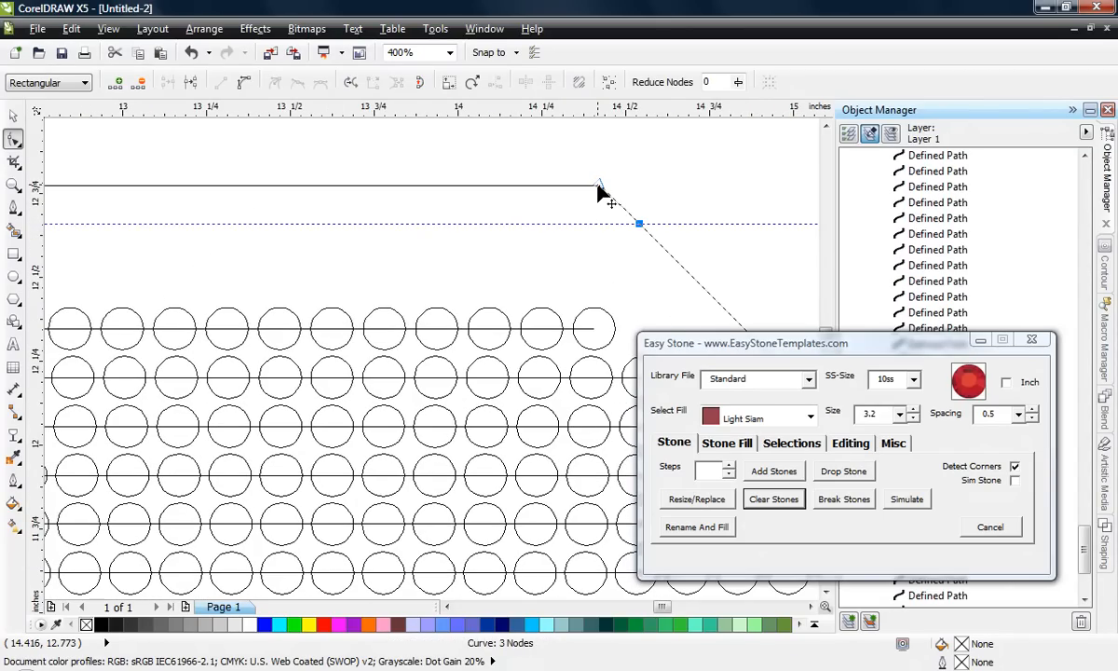
Shorten the 0's two upper diagonal contour segments to the top guideline by deleting their end nodes above it
{"action": "double_click", "coordinate": [599, 187]}
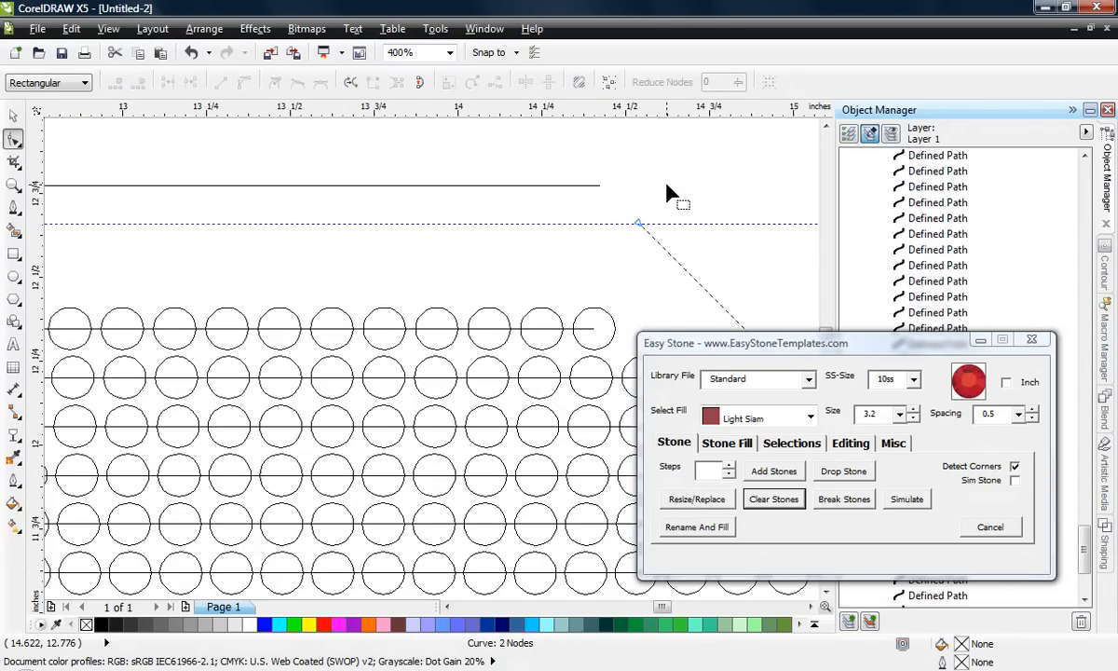
{"action": "scroll", "coordinate": [666, 193], "scroll_direction": "down", "scroll_amount": 2}
{"action": "scroll", "coordinate": [327, 195], "scroll_direction": "up", "scroll_amount": 2}
{"action": "left_click_drag", "start_coordinate": [324, 193], "coordinate": [308, 214]}
{"action": "scroll", "coordinate": [308, 213], "scroll_direction": "down", "scroll_amount": 2}
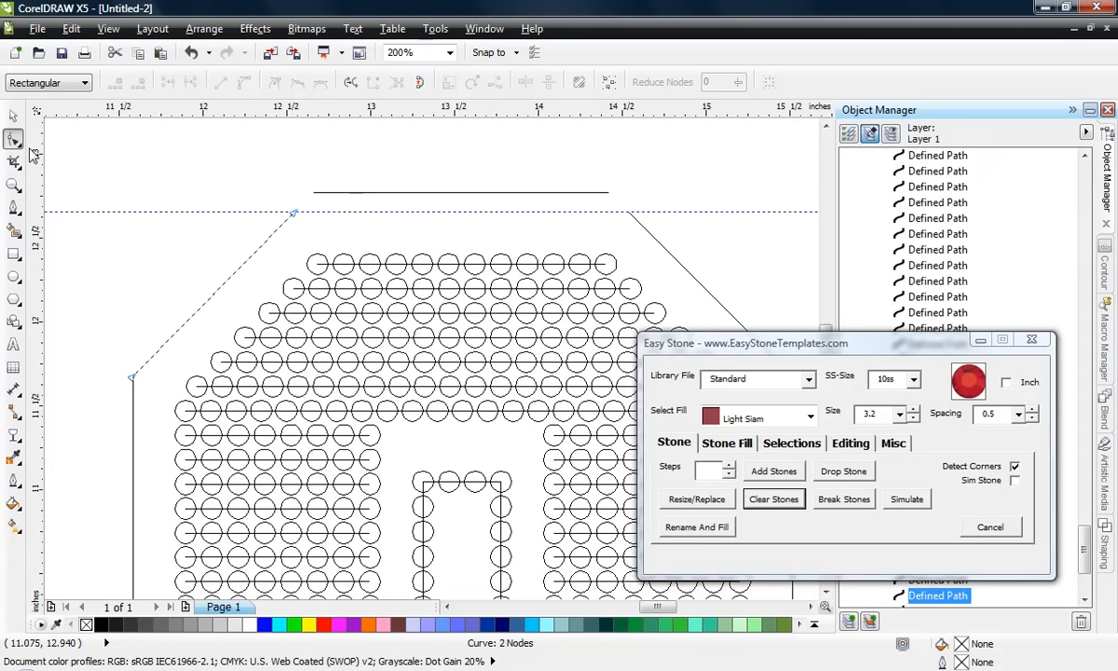
Move the 0's top contour segment onto the guideline at the left diagonal's end and extend it to meet the right diagonal
{"action": "left_click", "coordinate": [13, 116]}
{"action": "left_click", "coordinate": [322, 196]}
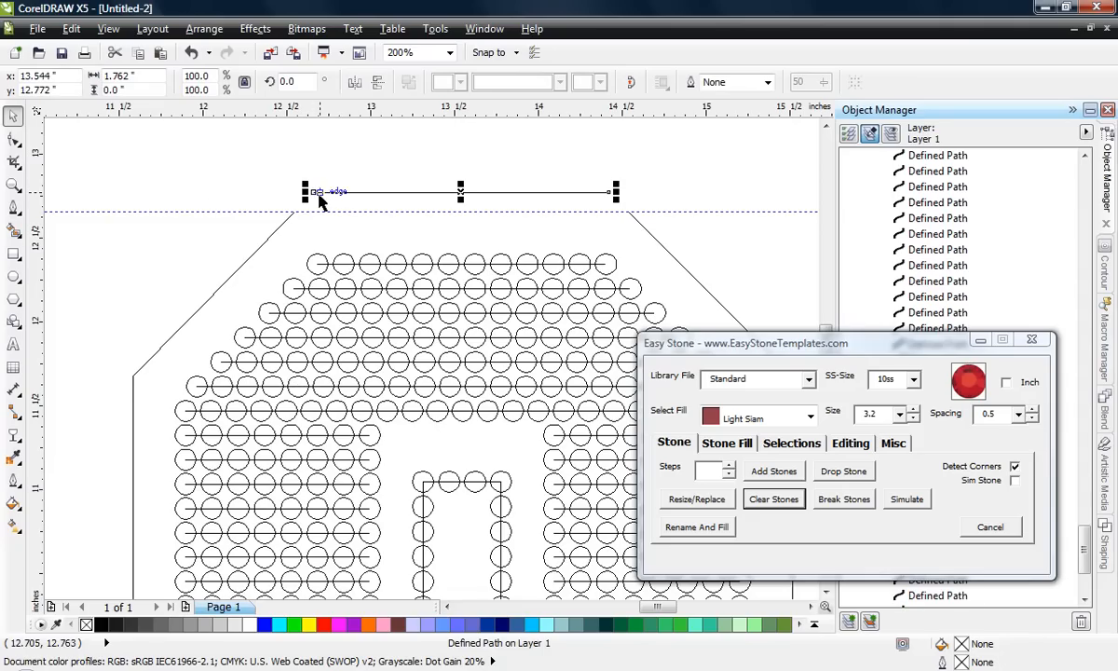
{"action": "left_click_drag", "start_coordinate": [321, 196], "coordinate": [294, 215]}
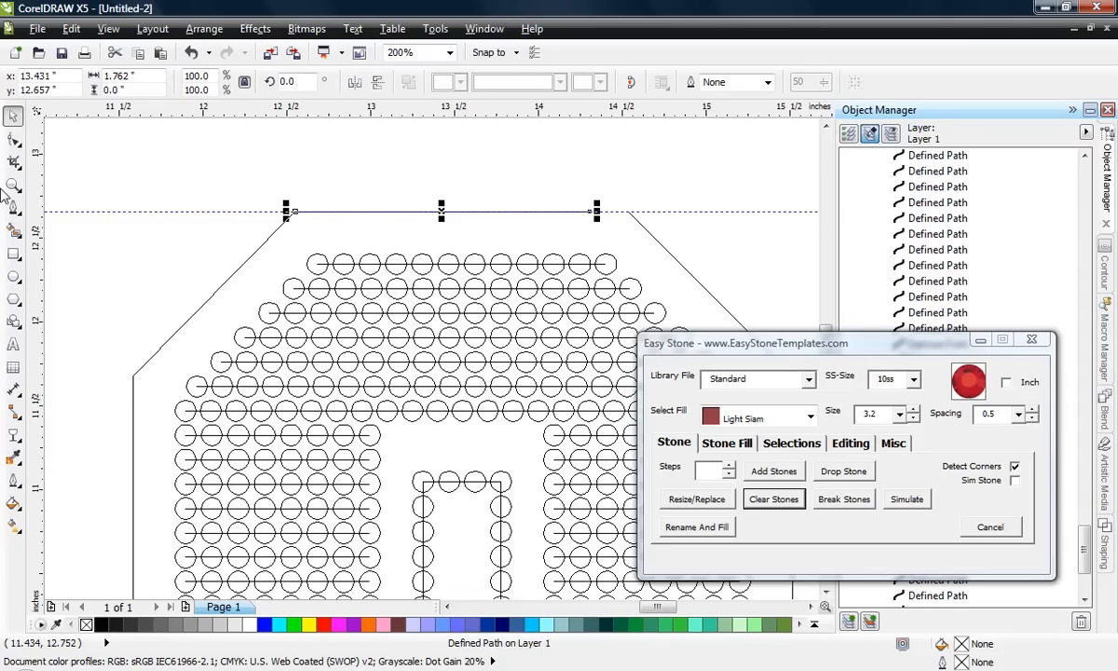
{"action": "left_click", "coordinate": [13, 138]}
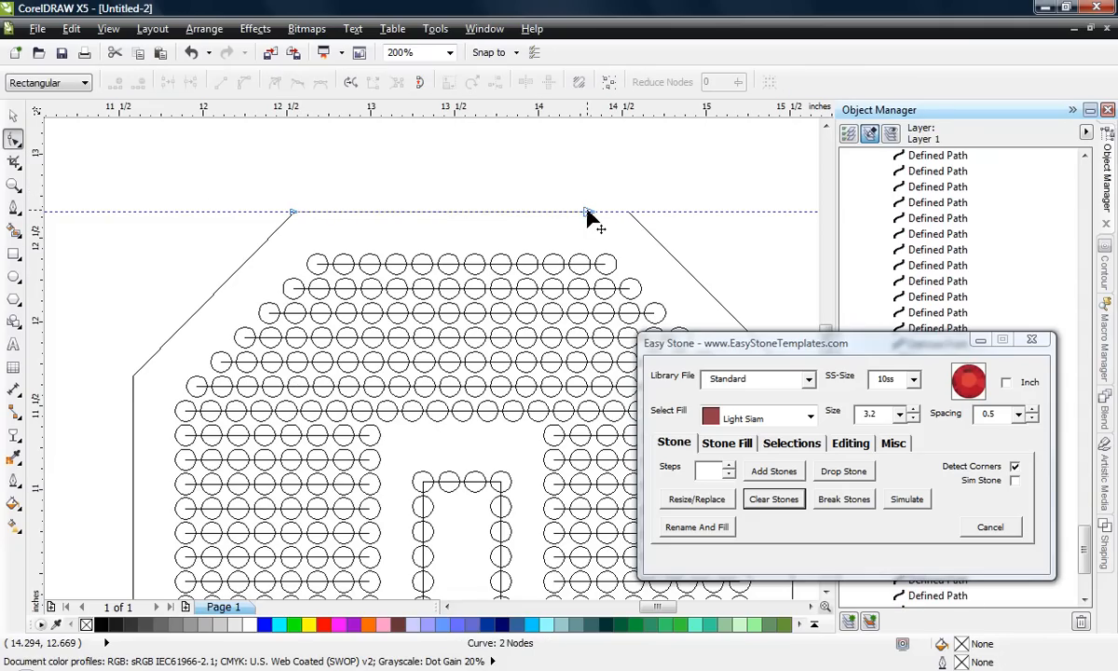
{"action": "left_click_drag", "start_coordinate": [585, 215], "coordinate": [626, 212]}
{"action": "scroll", "coordinate": [470, 195], "scroll_direction": "down", "scroll_amount": 2}
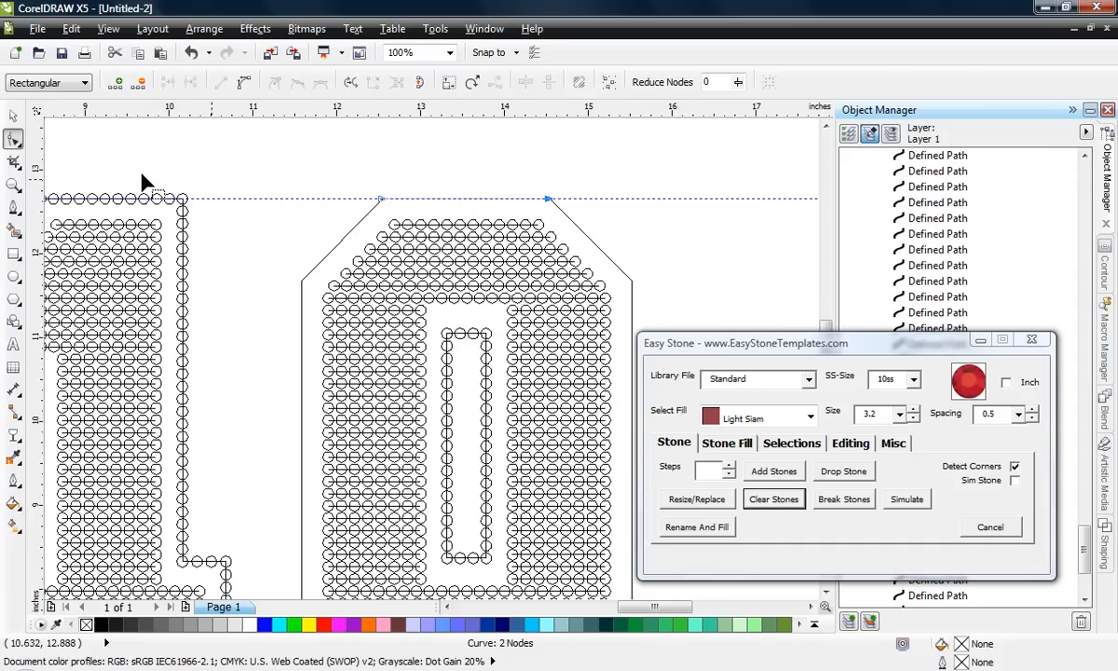
Delete the horizontal guideline running through the tops of the 1 and the 0
{"action": "key", "text": "space"}
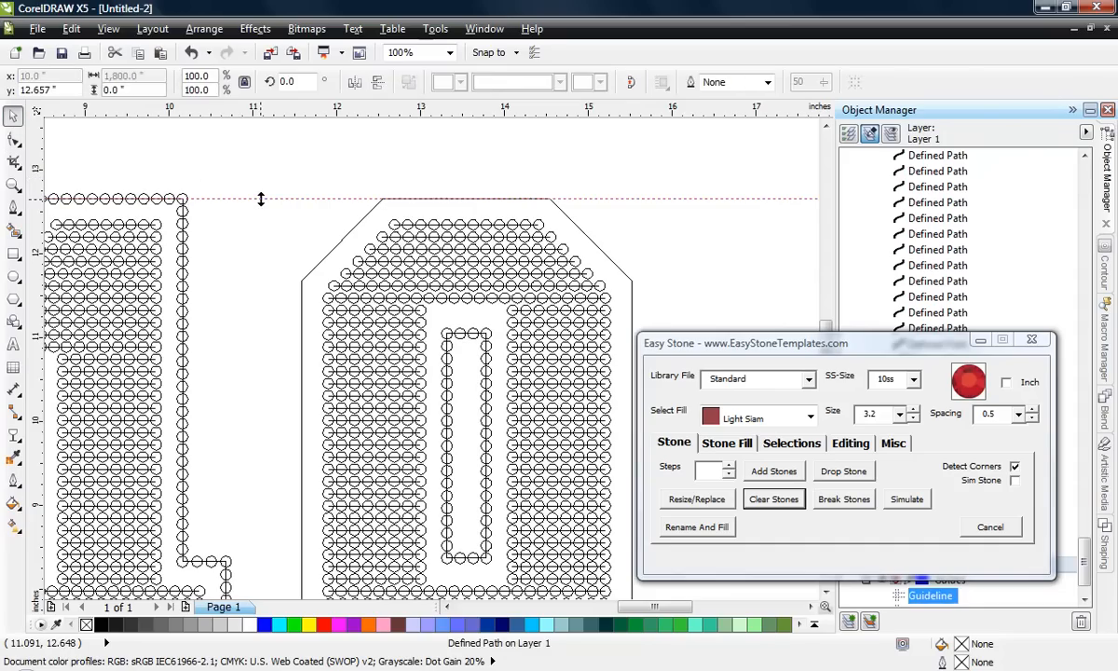
{"action": "left_click", "coordinate": [261, 199]}
{"action": "key", "text": "Delete"}
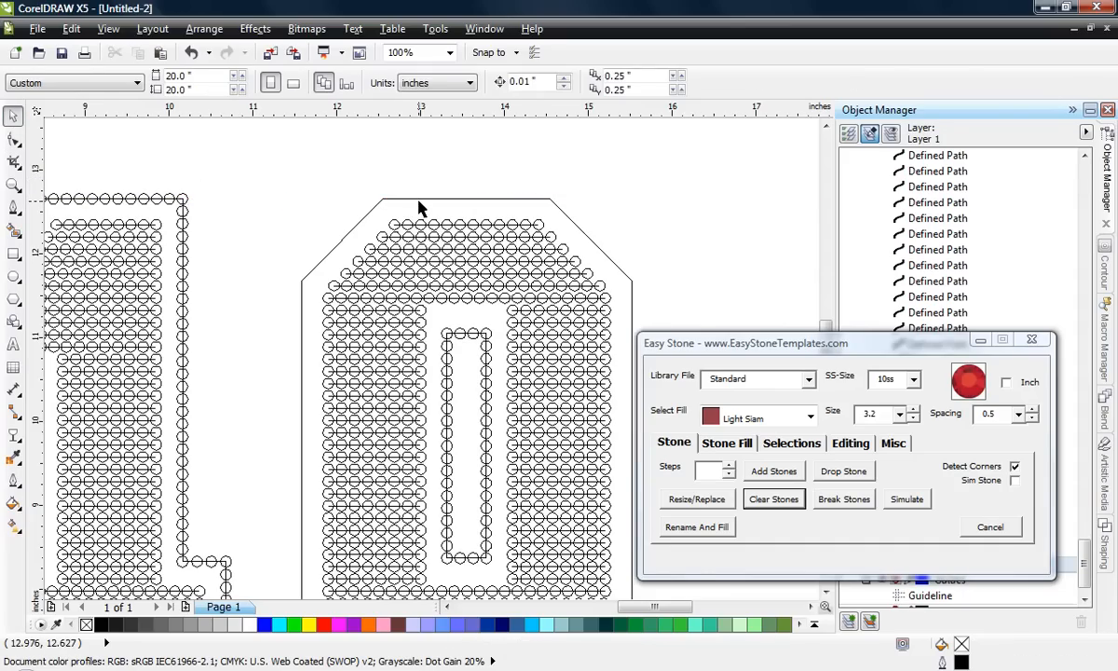
Add 10ss Light Siam stones to the top segment and both upper diagonals of the 0's outer contour
{"action": "left_click", "coordinate": [418, 200]}
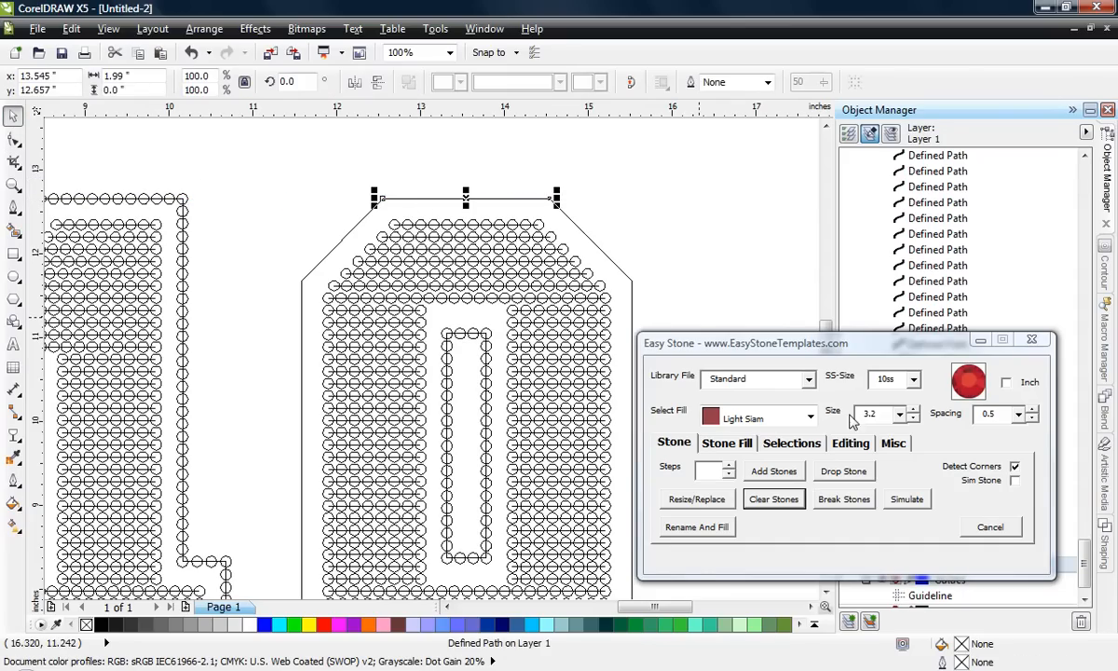
{"action": "left_click", "coordinate": [776, 471]}
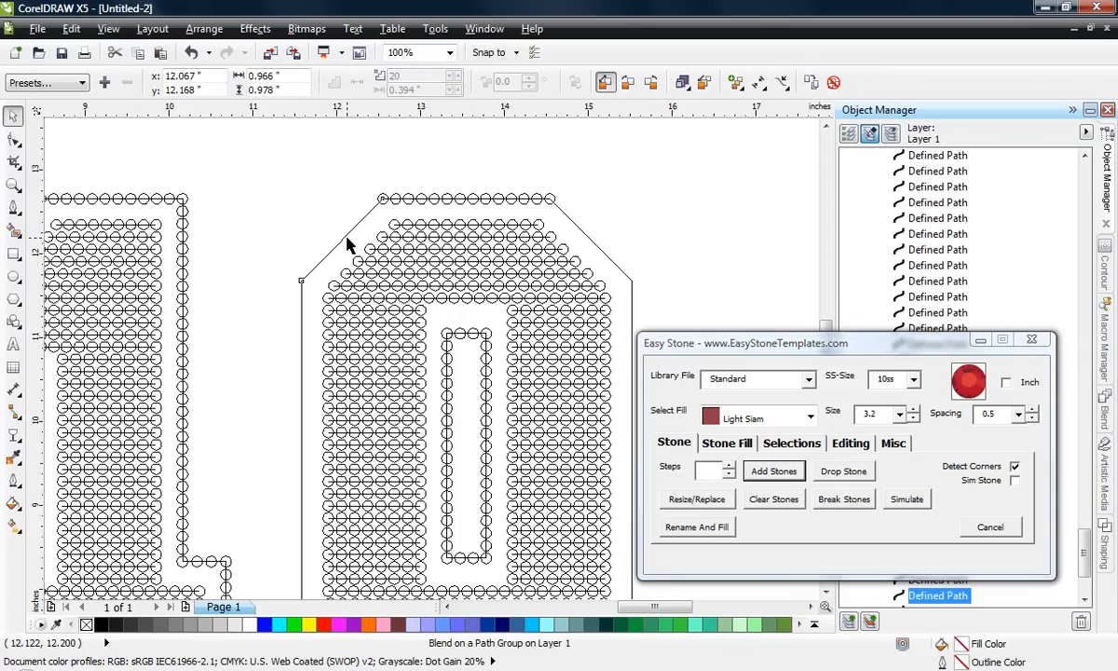
{"action": "left_click", "coordinate": [346, 237]}
{"action": "left_click", "coordinate": [776, 472]}
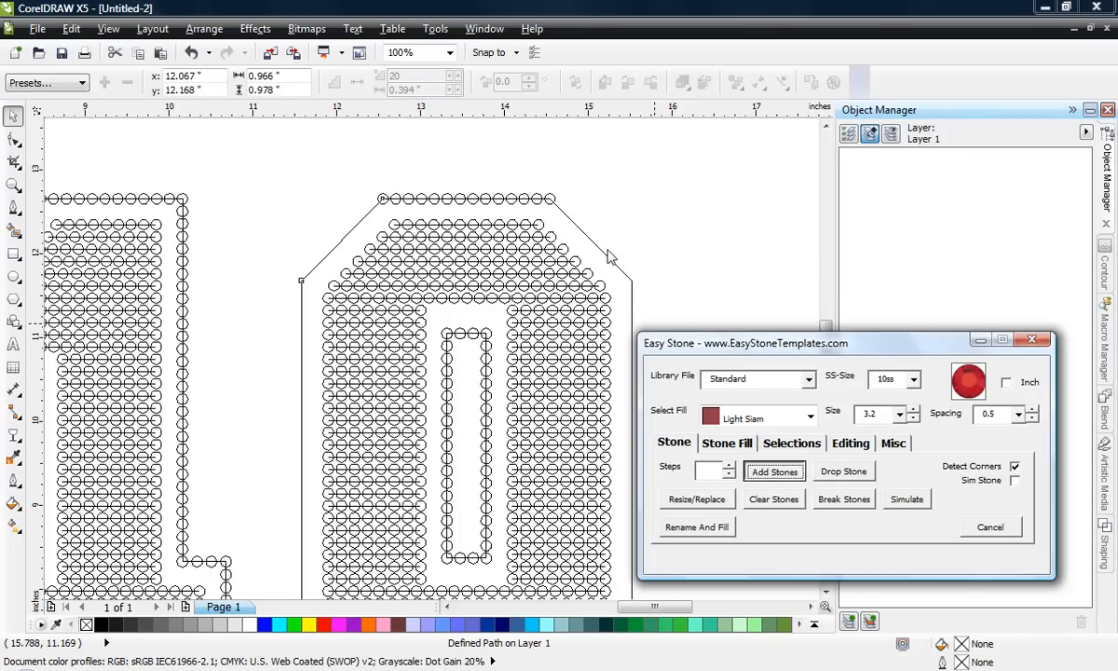
{"action": "left_click", "coordinate": [569, 233]}
{"action": "left_click", "coordinate": [753, 468]}
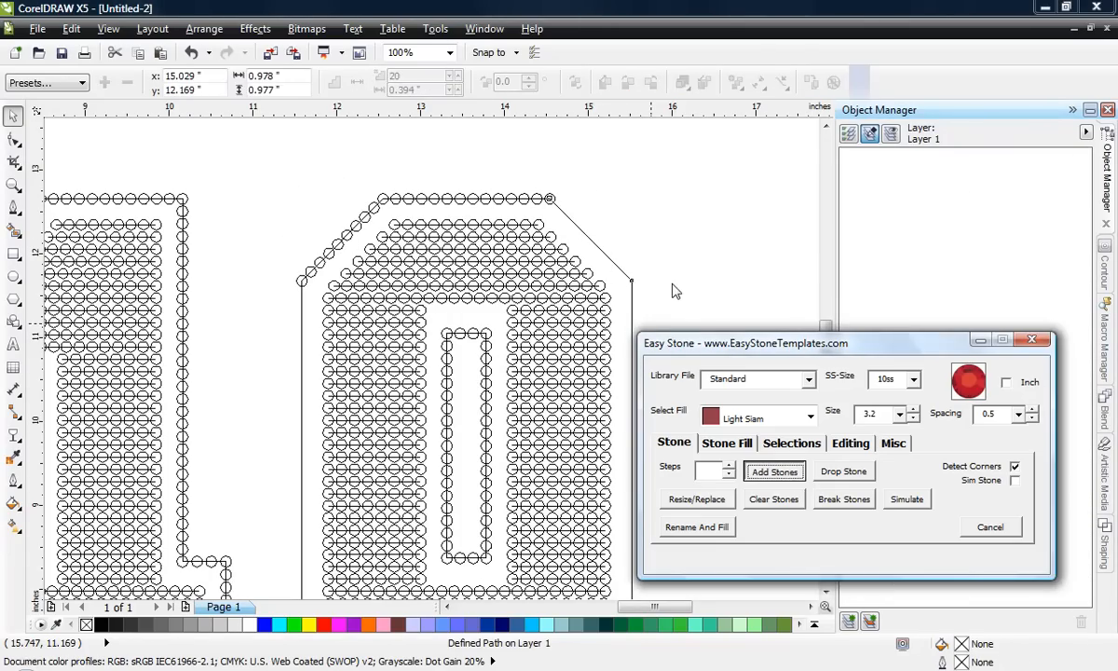
Add 10ss Light Siam stones to the left vertical side and lower-left diagonal of the 0's outer contour
{"action": "scroll", "coordinate": [456, 200], "scroll_direction": "down", "scroll_amount": 2}
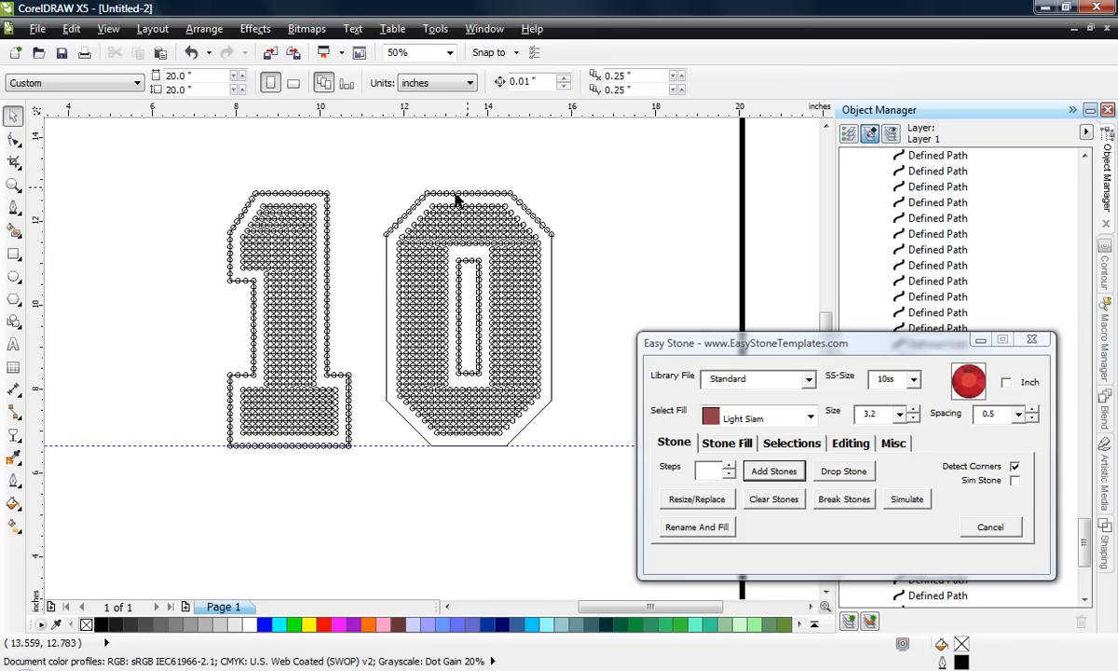
{"action": "left_click", "coordinate": [382, 272]}
{"action": "left_click", "coordinate": [764, 472]}
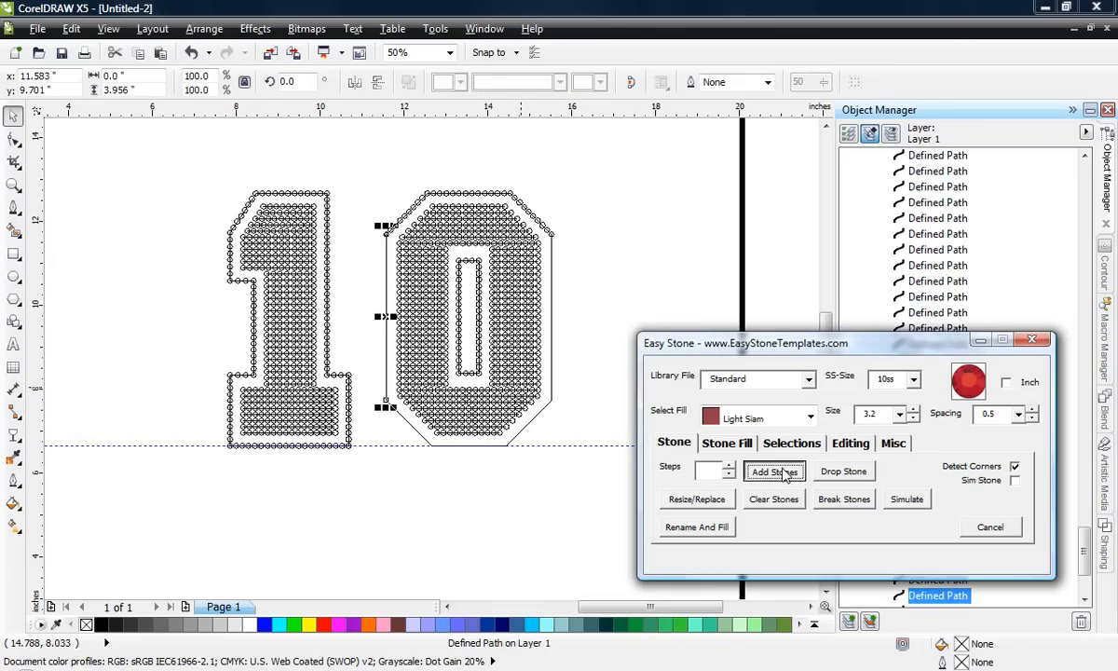
{"action": "left_click", "coordinate": [415, 430]}
{"action": "left_click", "coordinate": [685, 473]}
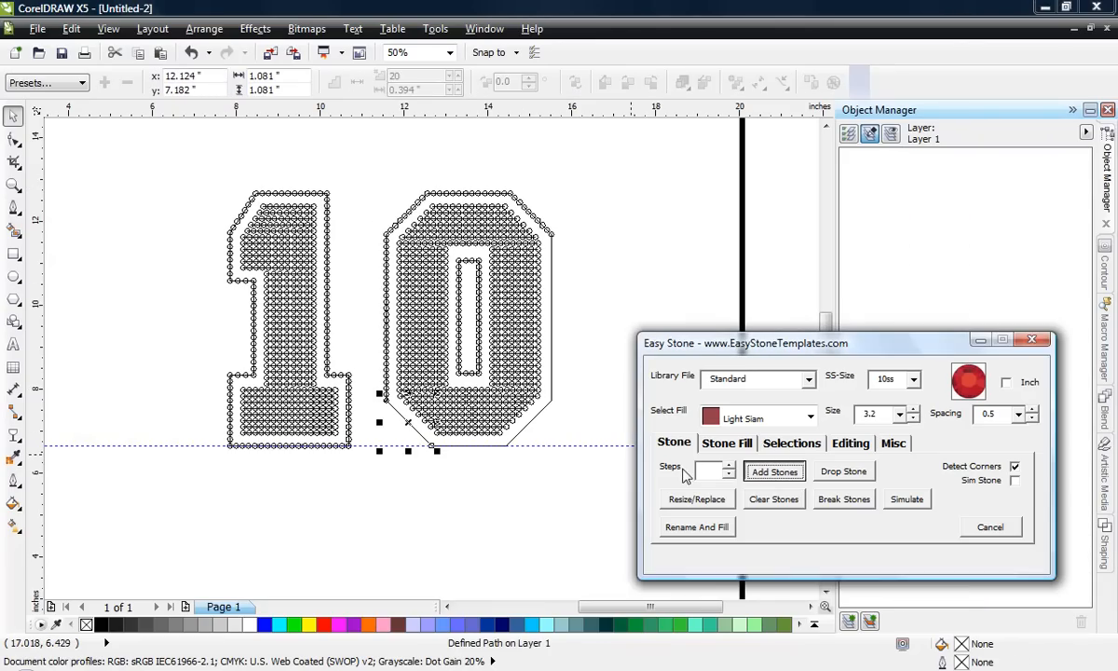
Delete the horizontal guideline running along the base of the 1 and the 0
{"action": "left_click_drag", "start_coordinate": [395, 479], "coordinate": [527, 440]}
{"action": "left_click", "coordinate": [522, 483]}
{"action": "scroll", "coordinate": [510, 454], "scroll_direction": "up", "scroll_amount": 1}
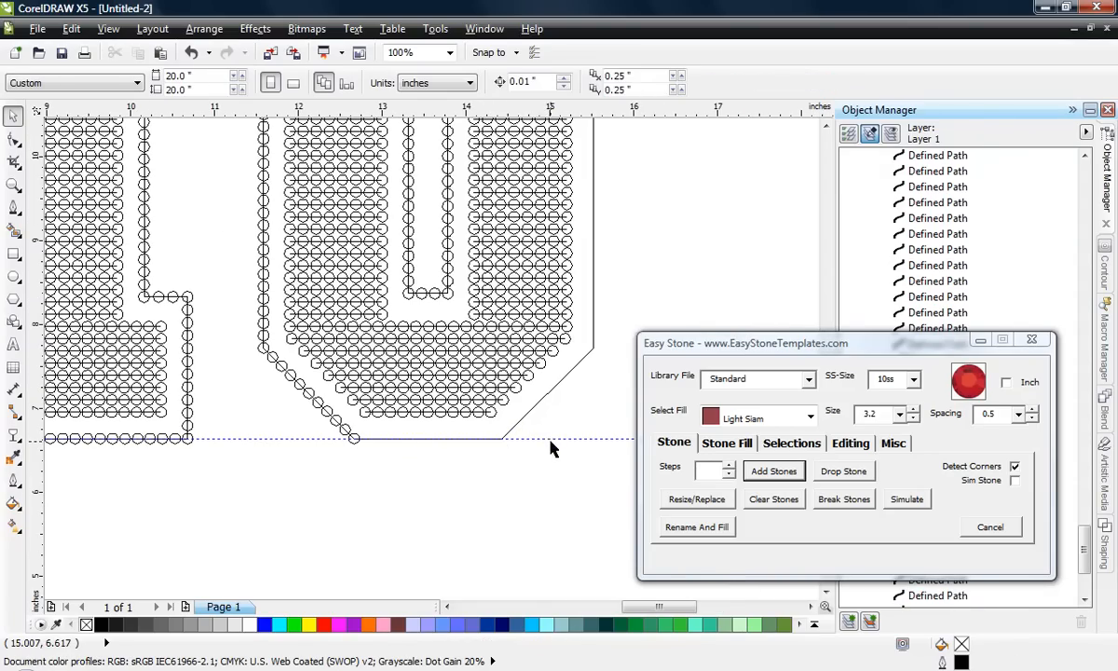
{"action": "left_click", "coordinate": [551, 439]}
{"action": "key", "text": "Delete"}
Add 10ss Light Siam stones to the bottom segment, lower-right diagonal and right vertical side of the 0's outer contour
{"action": "left_click", "coordinate": [491, 438]}
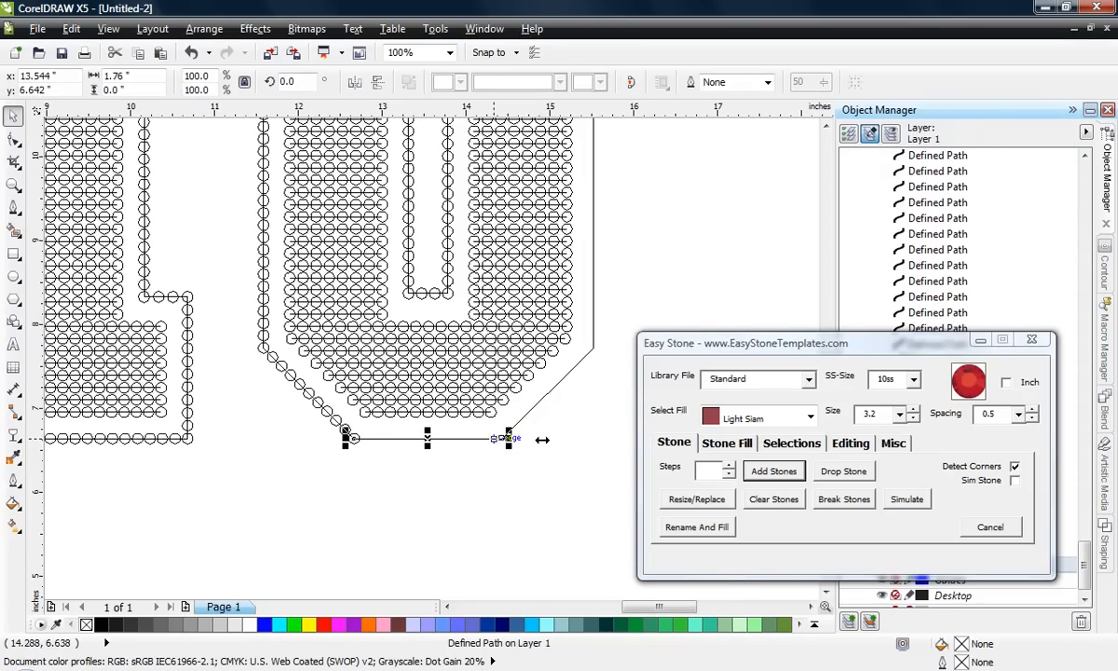
{"action": "left_click", "coordinate": [773, 470]}
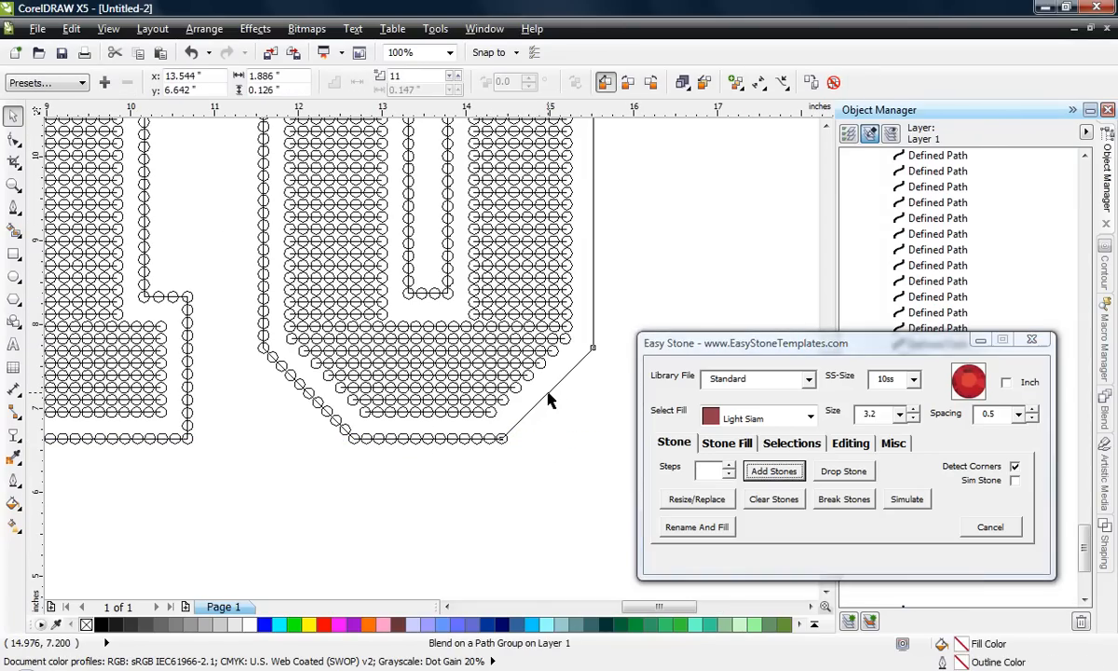
{"action": "left_click", "coordinate": [548, 397]}
{"action": "left_click", "coordinate": [773, 470]}
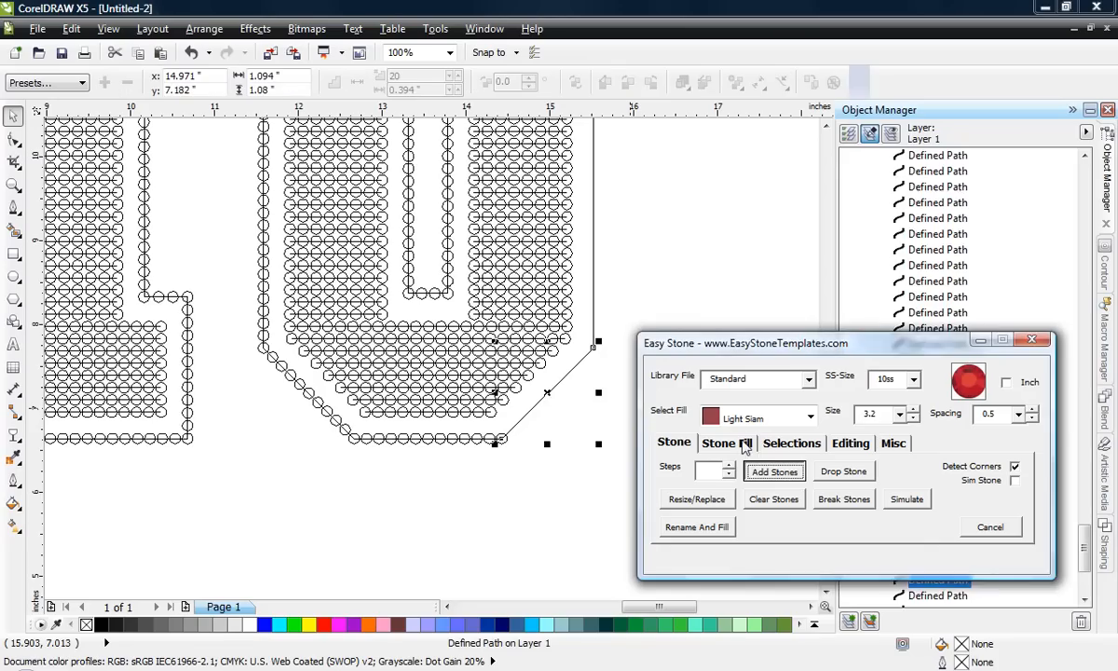
{"action": "left_click", "coordinate": [593, 292]}
{"action": "left_click", "coordinate": [773, 471]}
{"action": "left_click", "coordinate": [672, 266]}
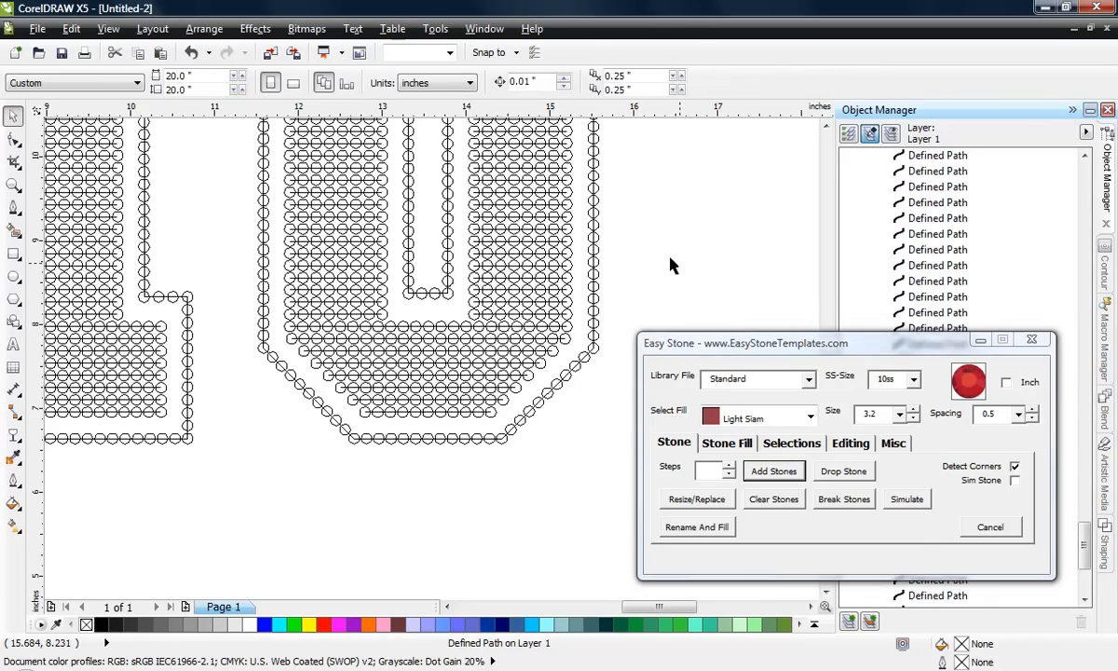
Switch the drawing from wireframe to a full-colour view showing the stone fills of both digits
{"action": "scroll", "coordinate": [570, 394], "scroll_direction": "down", "scroll_amount": 2}
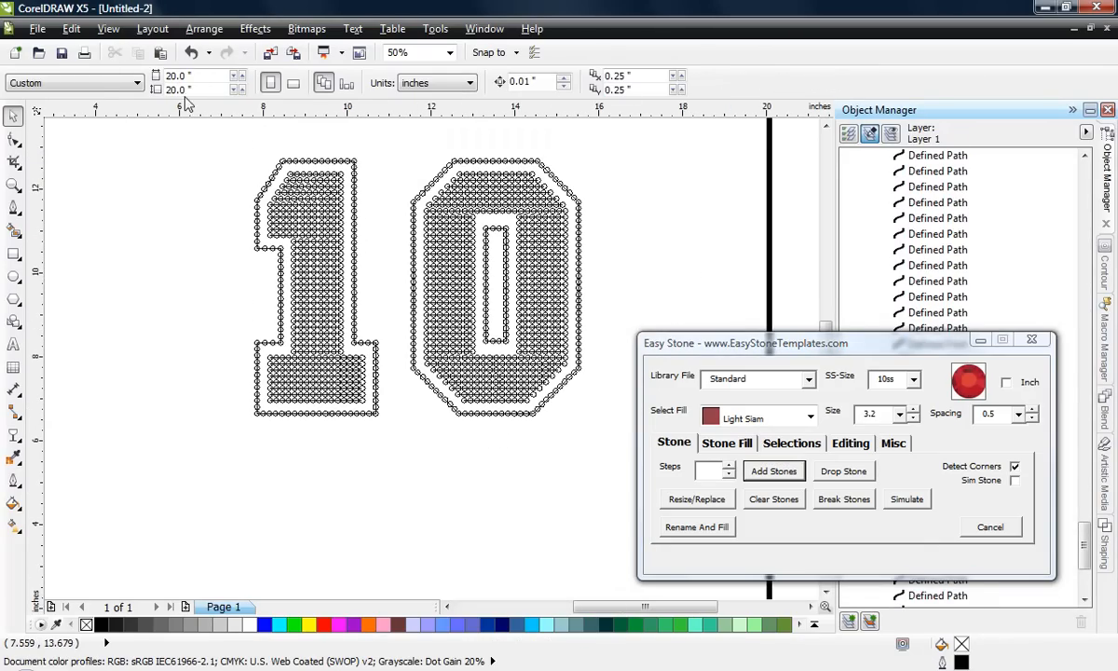
{"action": "left_click", "coordinate": [108, 28]}
{"action": "left_click", "coordinate": [154, 195]}
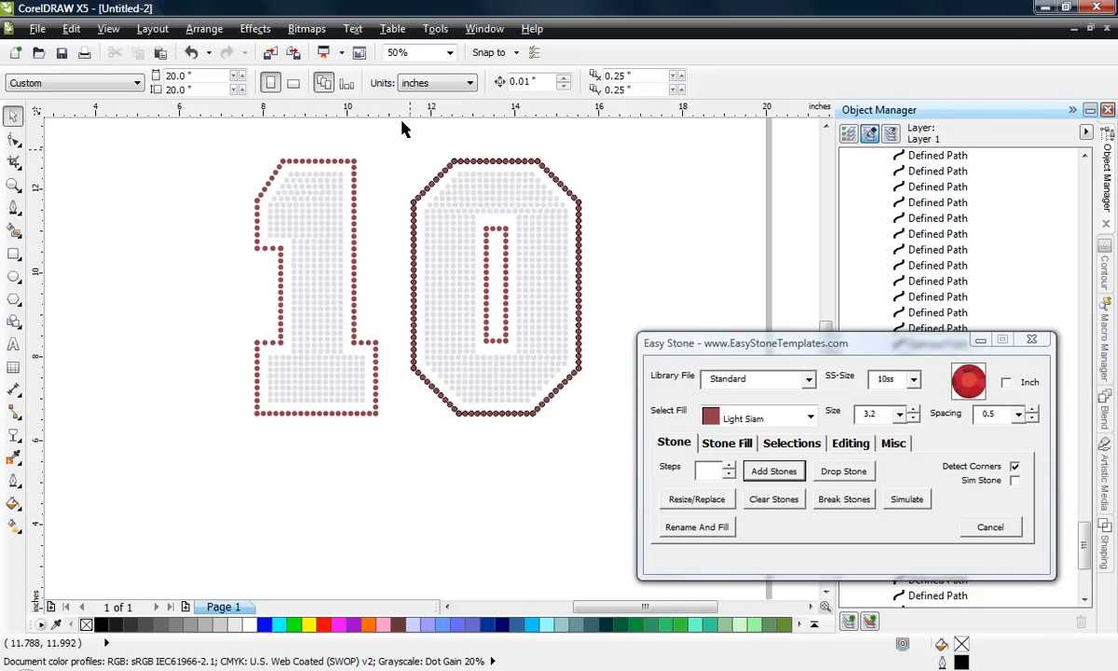
Remove the outline colour from all the stones and paths of the 0
{"action": "left_click_drag", "start_coordinate": [365, 136], "coordinate": [626, 444]}
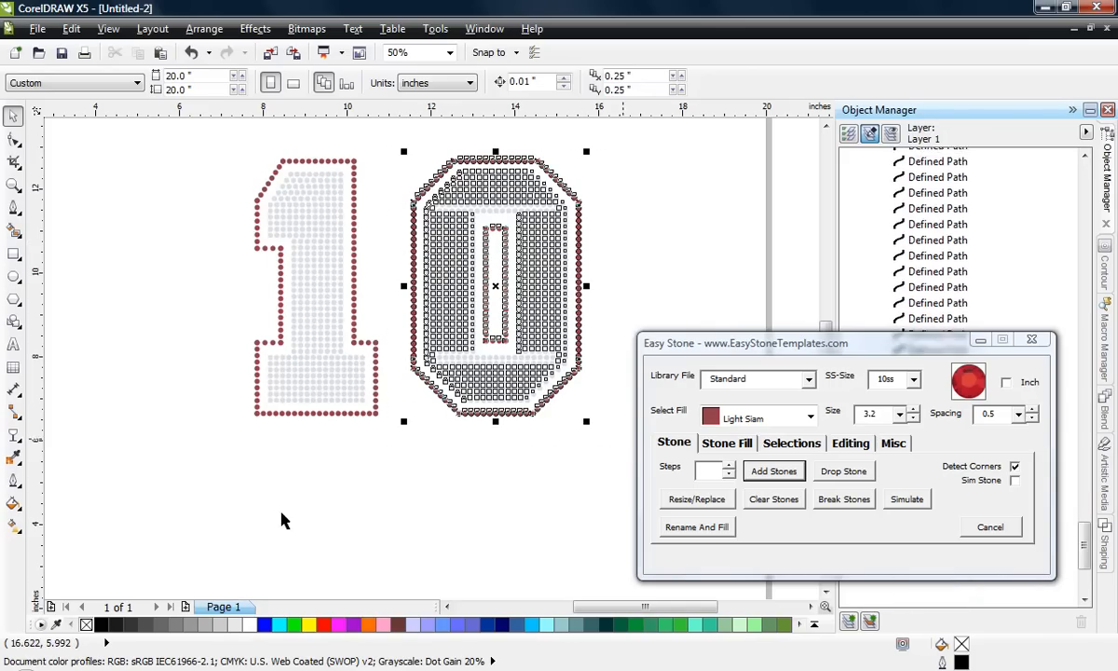
{"action": "right_click", "coordinate": [86, 624]}
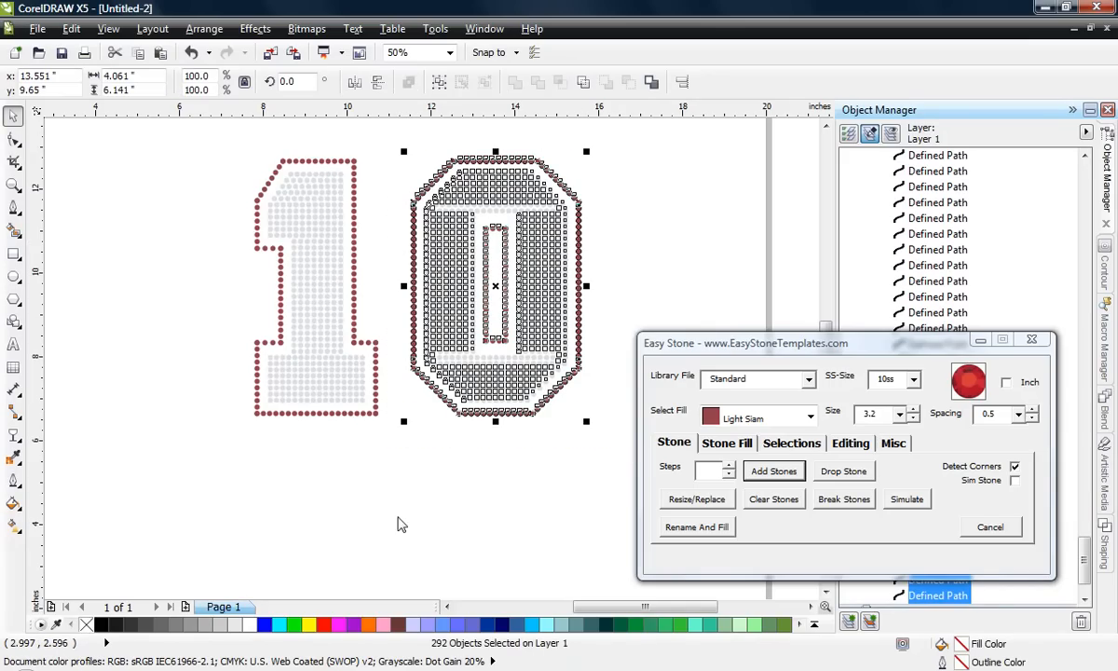
{"action": "left_click", "coordinate": [400, 523]}
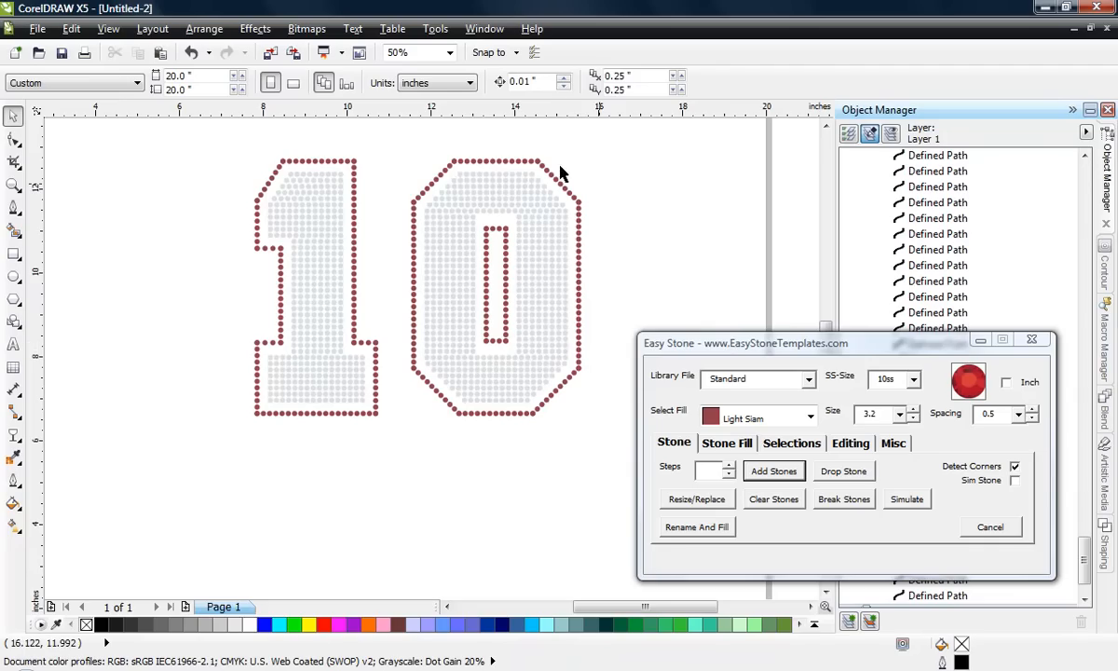